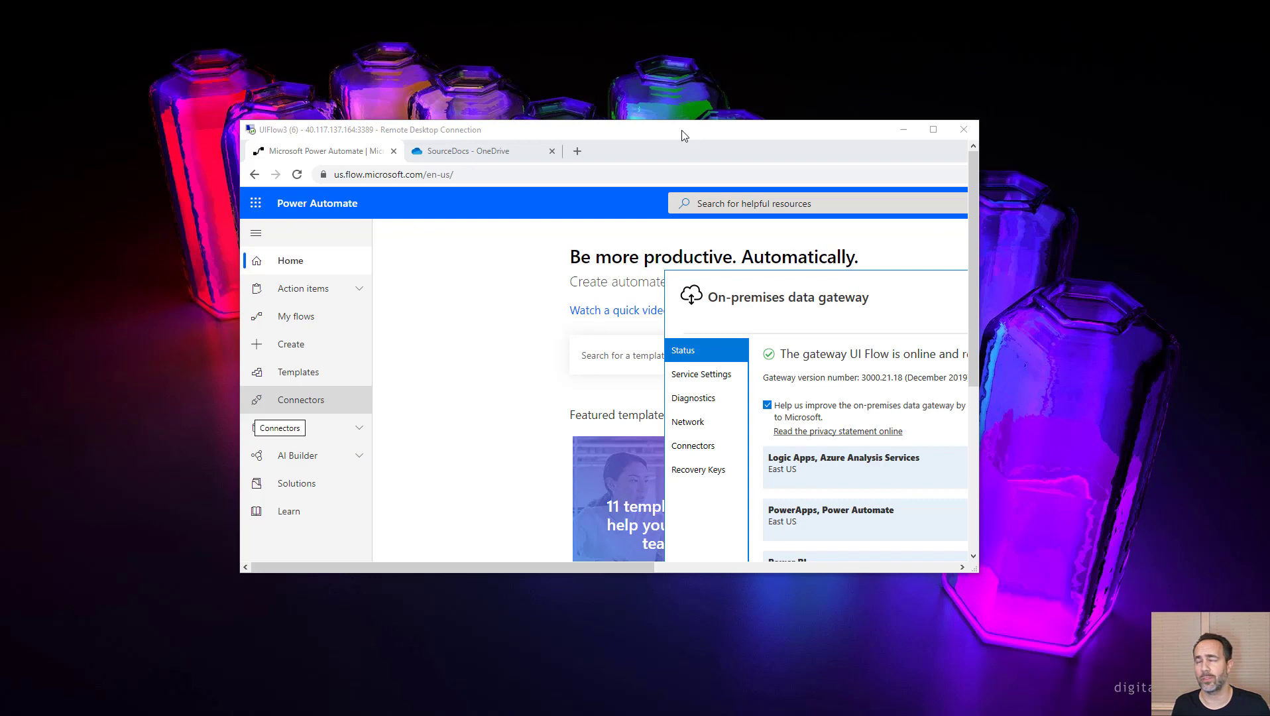
Maximize the remote desktop session and confirm the data gateway status shows Ready.
click(685, 136)
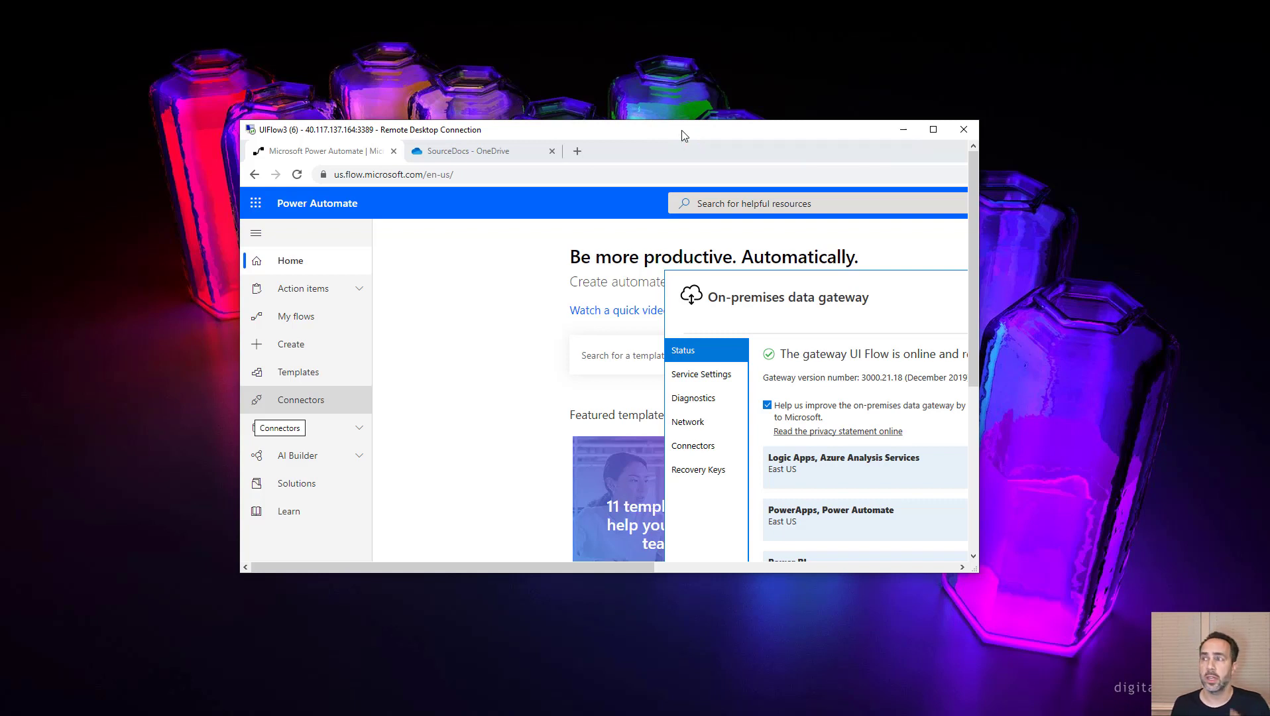
double_click(684, 136)
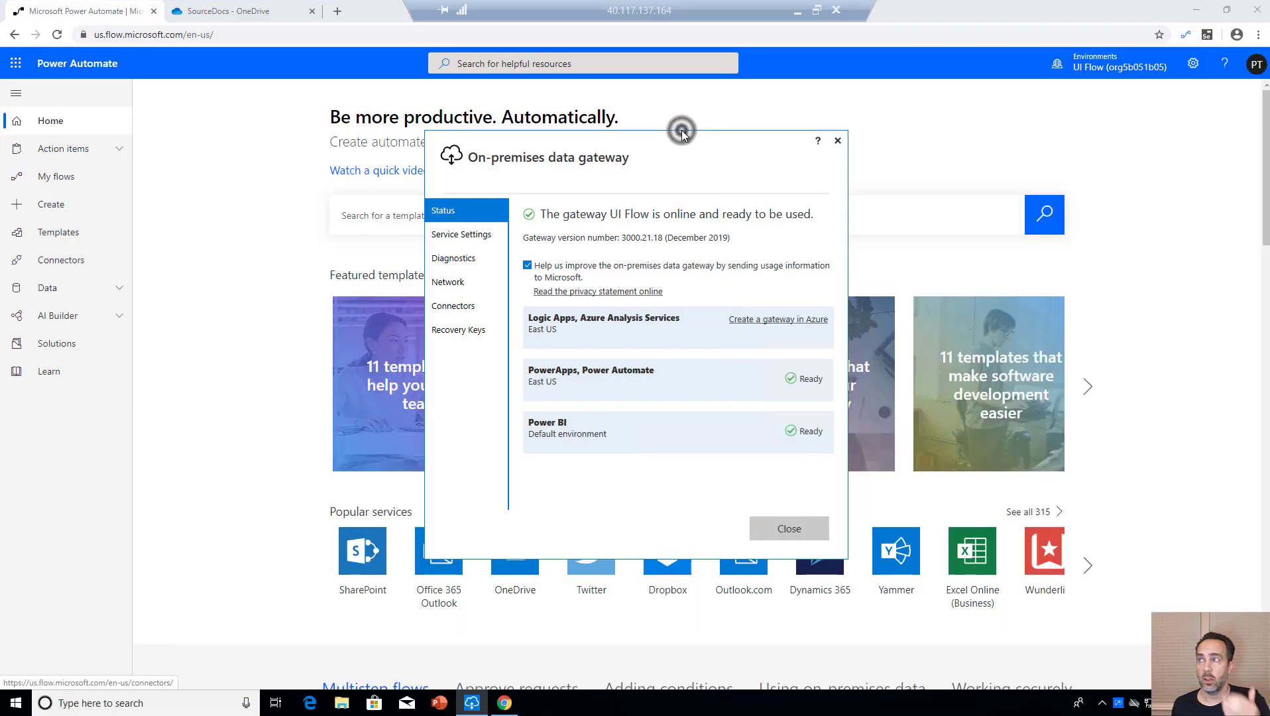
click(1197, 10)
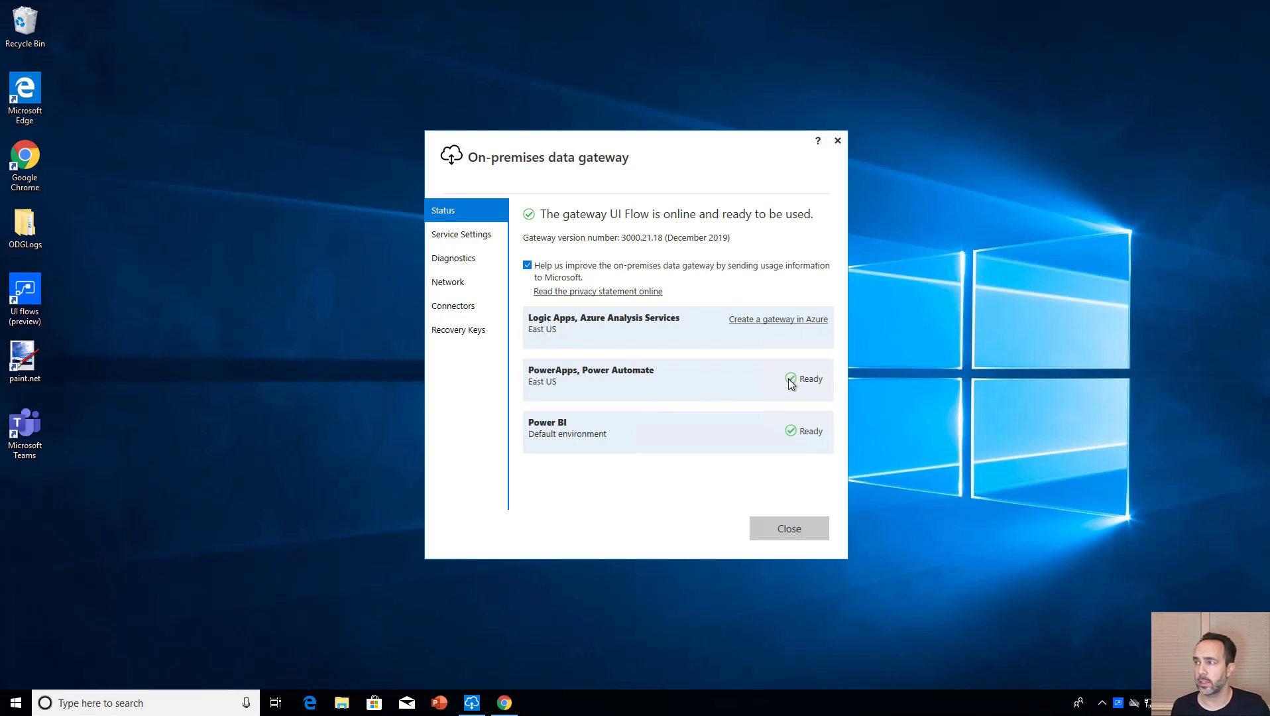
click(504, 703)
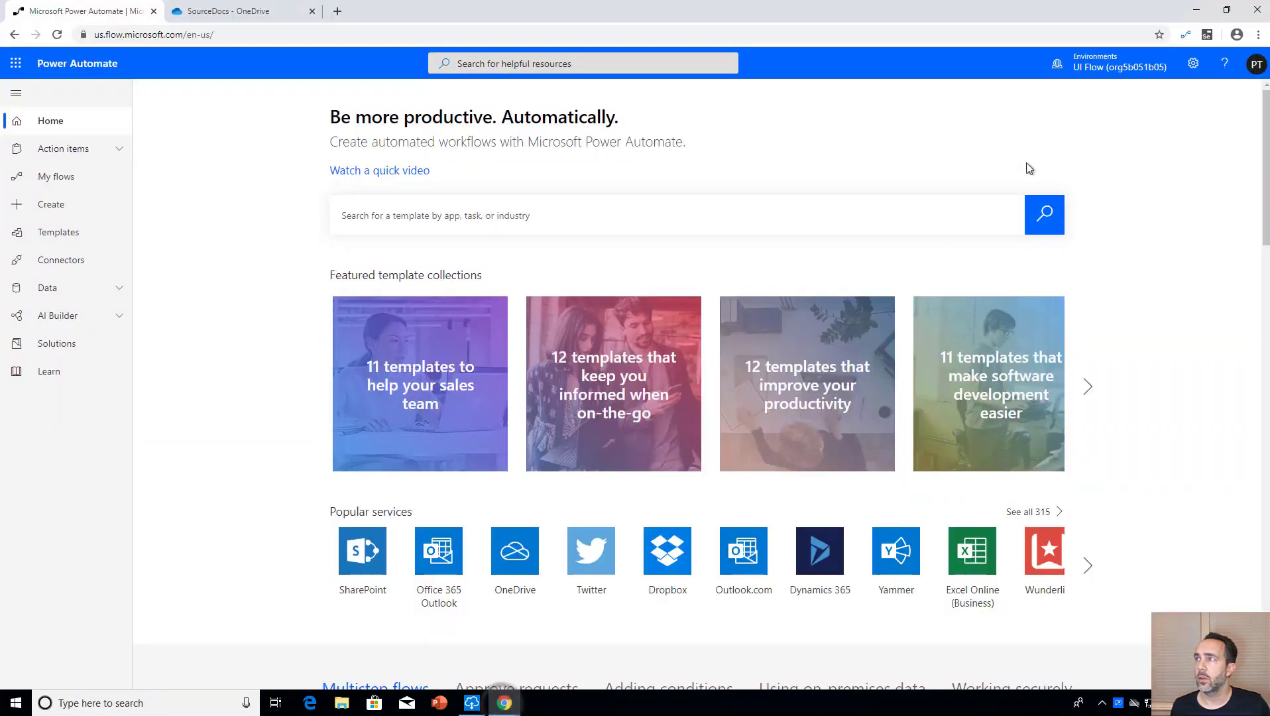
right_click(1192, 36)
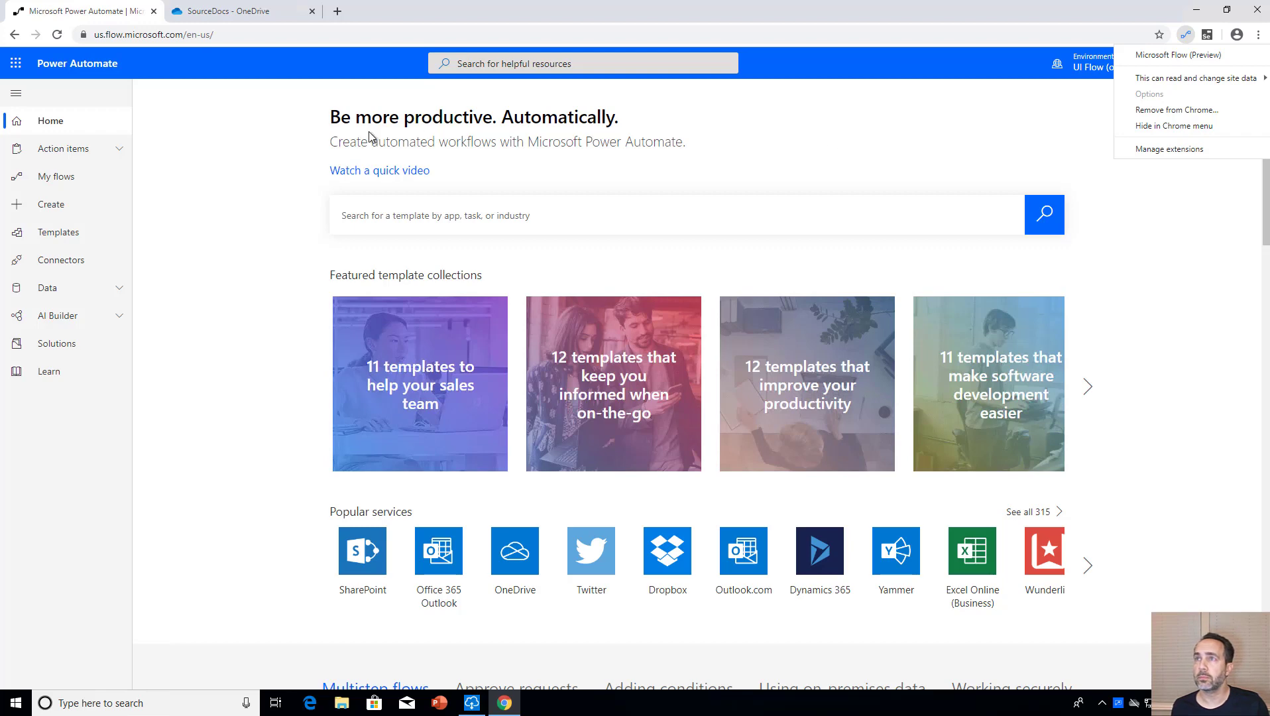
click(258, 182)
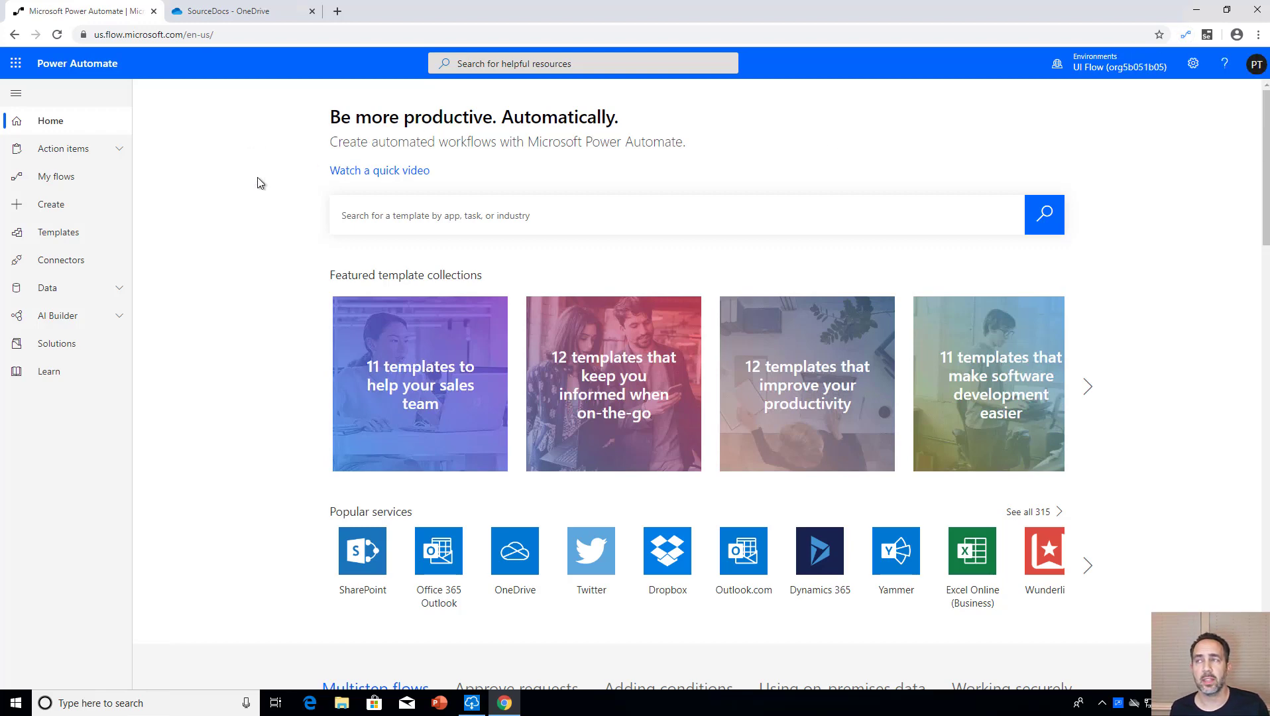
Navigate OneDrive to My Drive > SourceDocs holding Charles.pptx, and start PowerPoint.
click(244, 13)
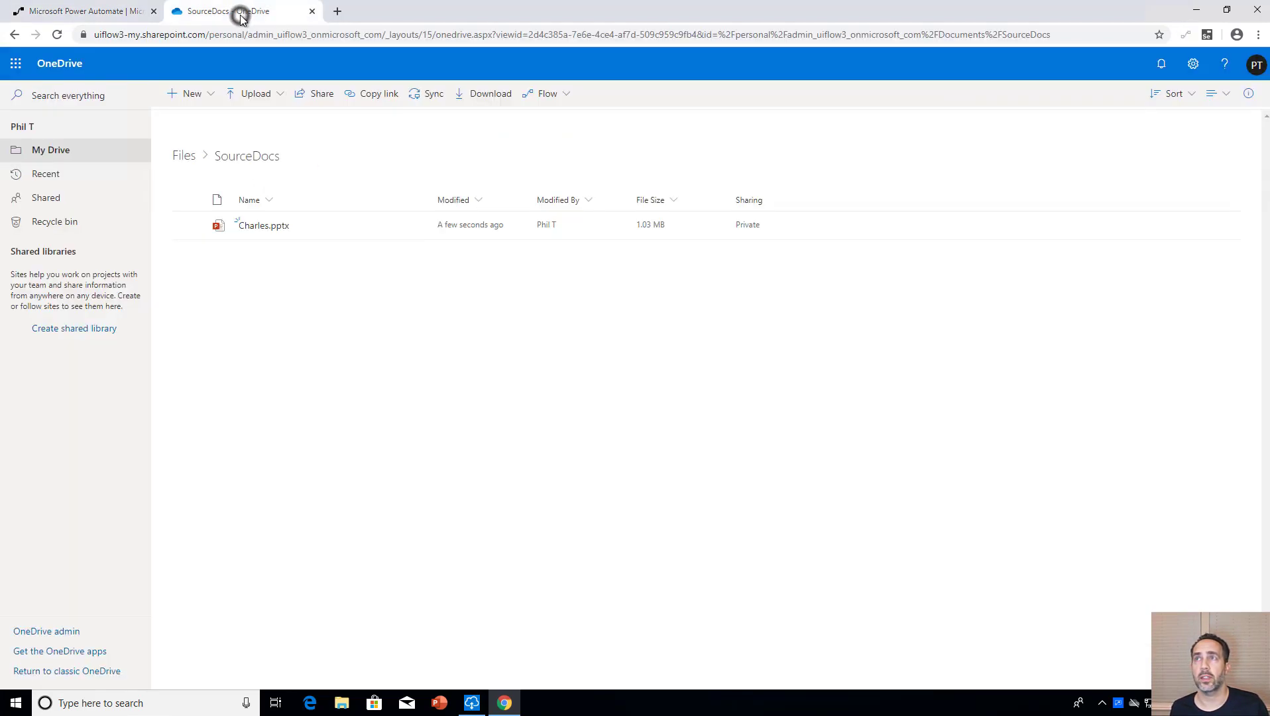
click(32, 151)
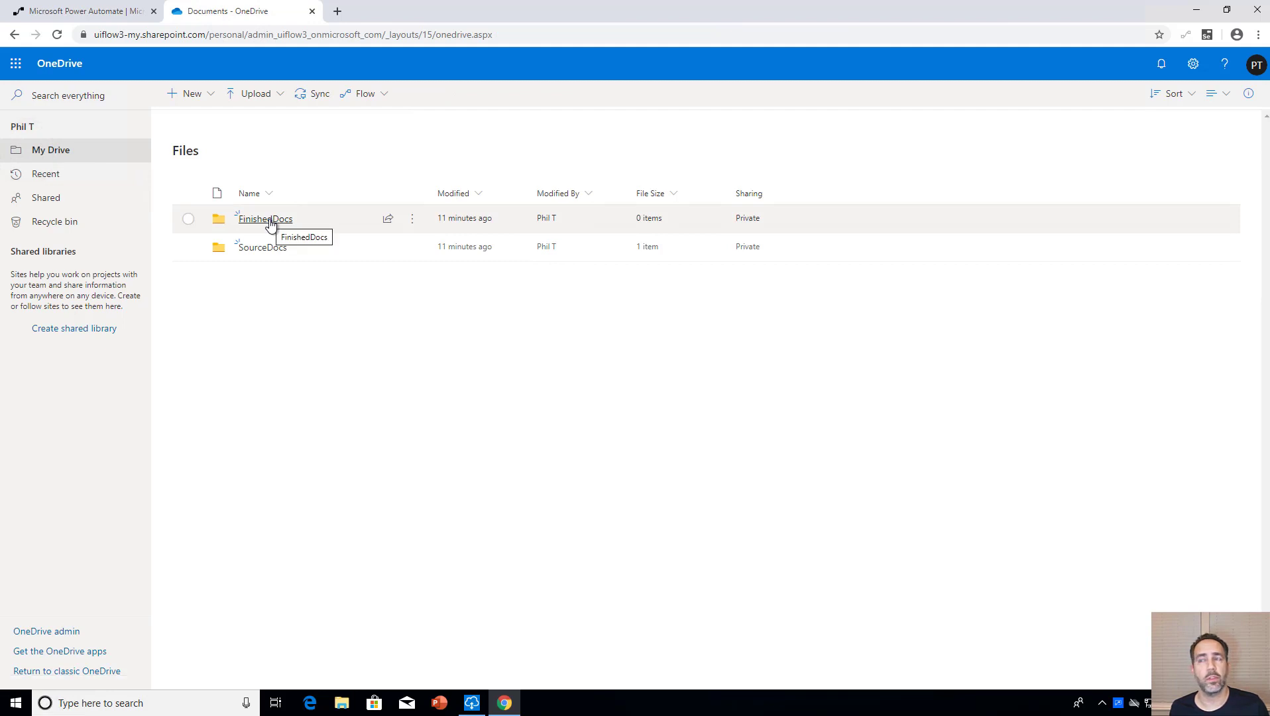
click(258, 250)
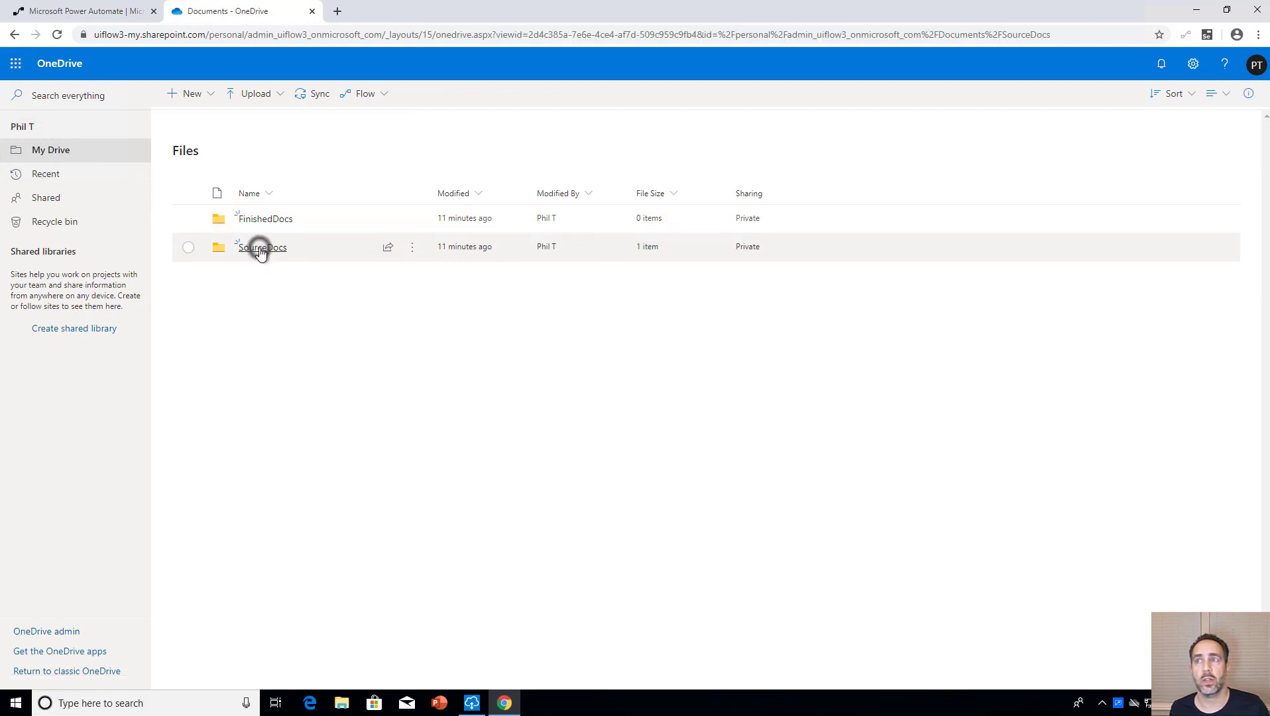
click(439, 704)
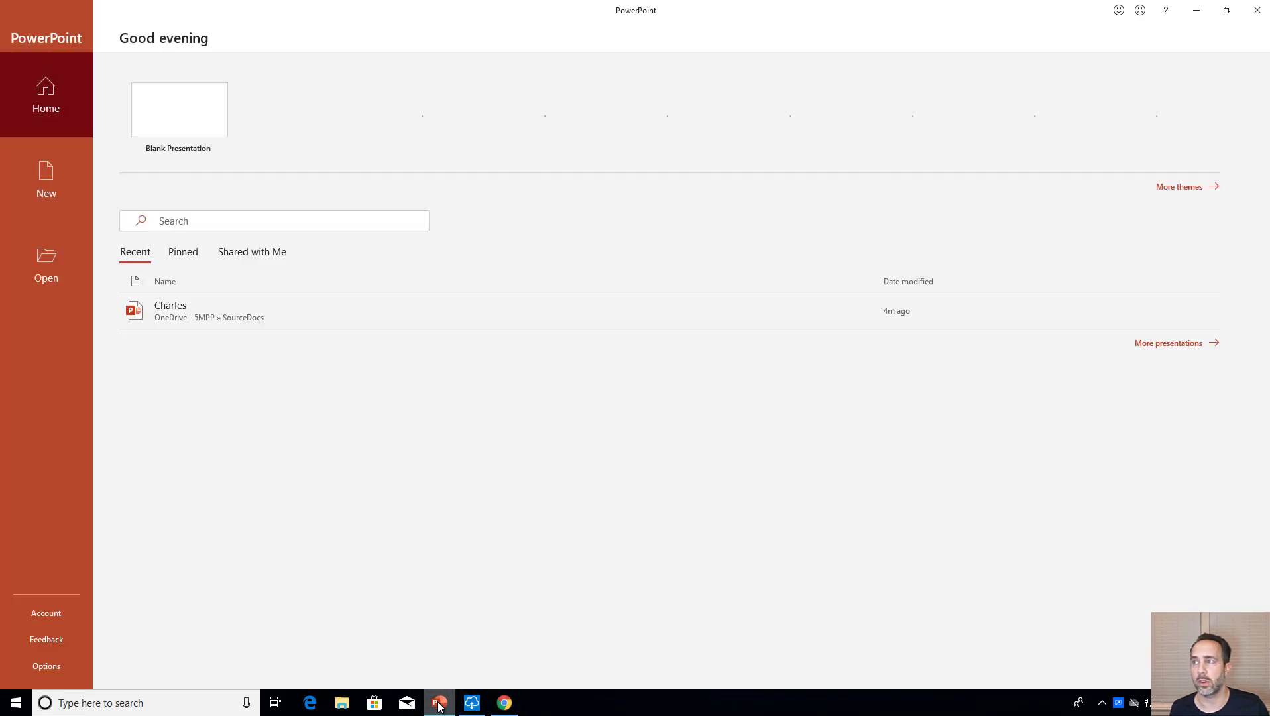
Open the recent Charles presentation and test typing in its rotated text box.
click(212, 311)
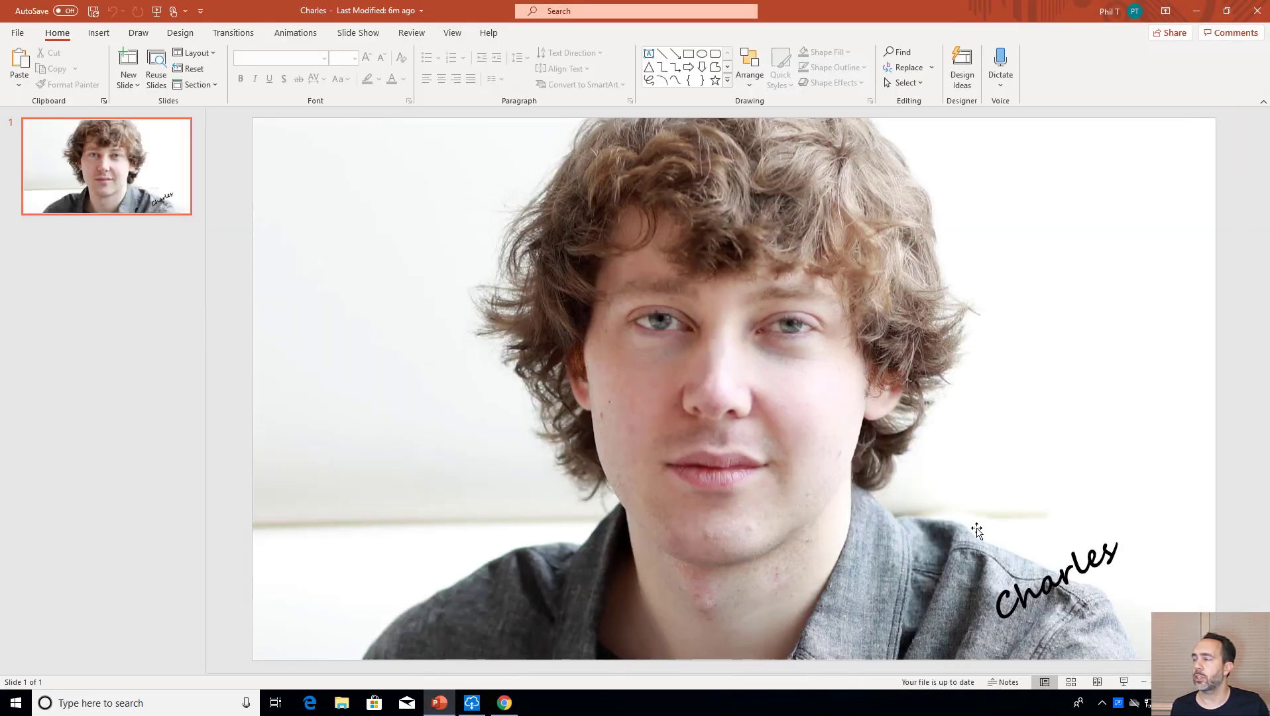
click(948, 499)
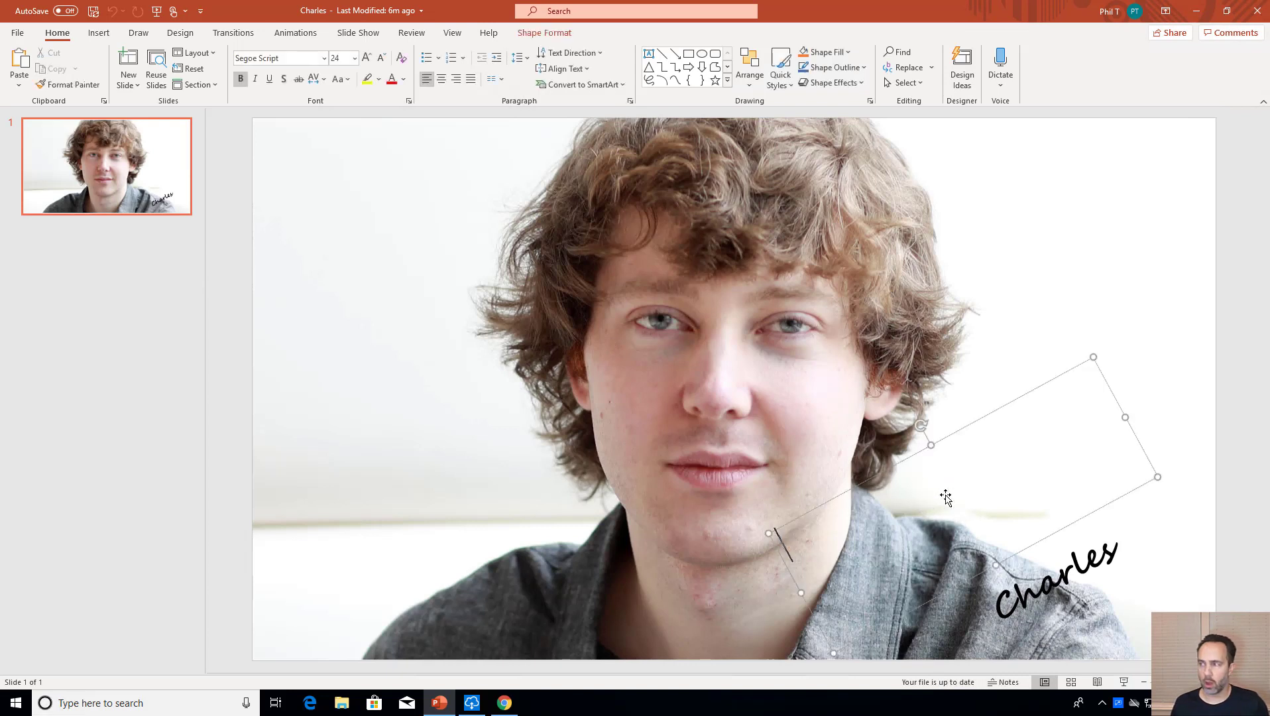
text(asdfasdf)
key(BackSpace)
key(BackSpace)
key(BackSpace)
key(BackSpace)
key(BackSpace)
key(BackSpace)
key(BackSpace)
key(BackSpace)
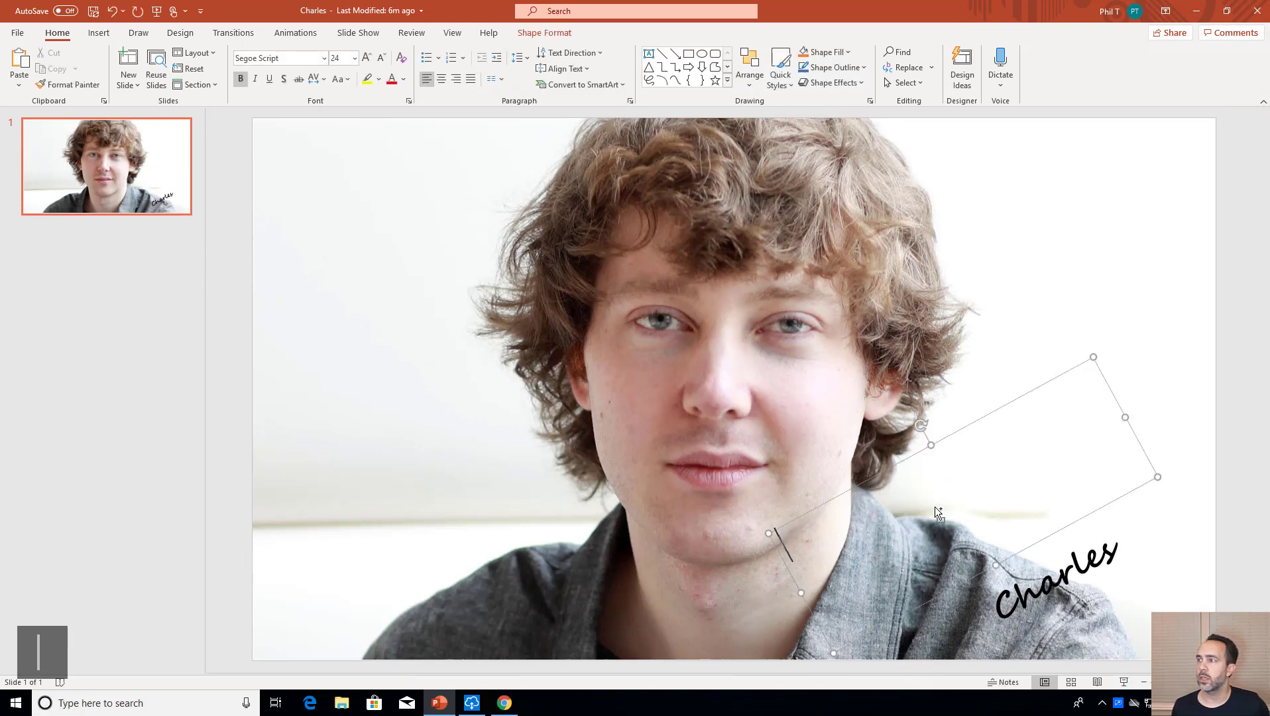
Close PowerPoint without saving Charles.pptx and return to the Power Automate tab.
key(alt+F4)
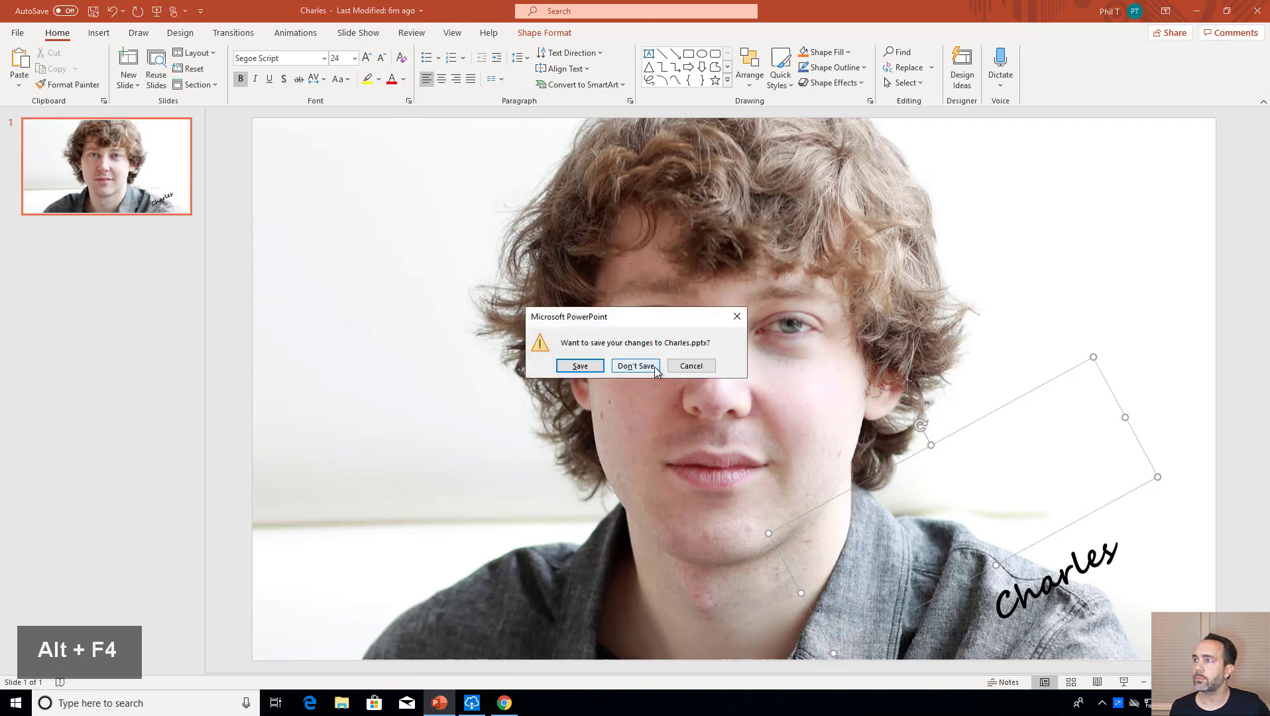
click(647, 368)
click(110, 12)
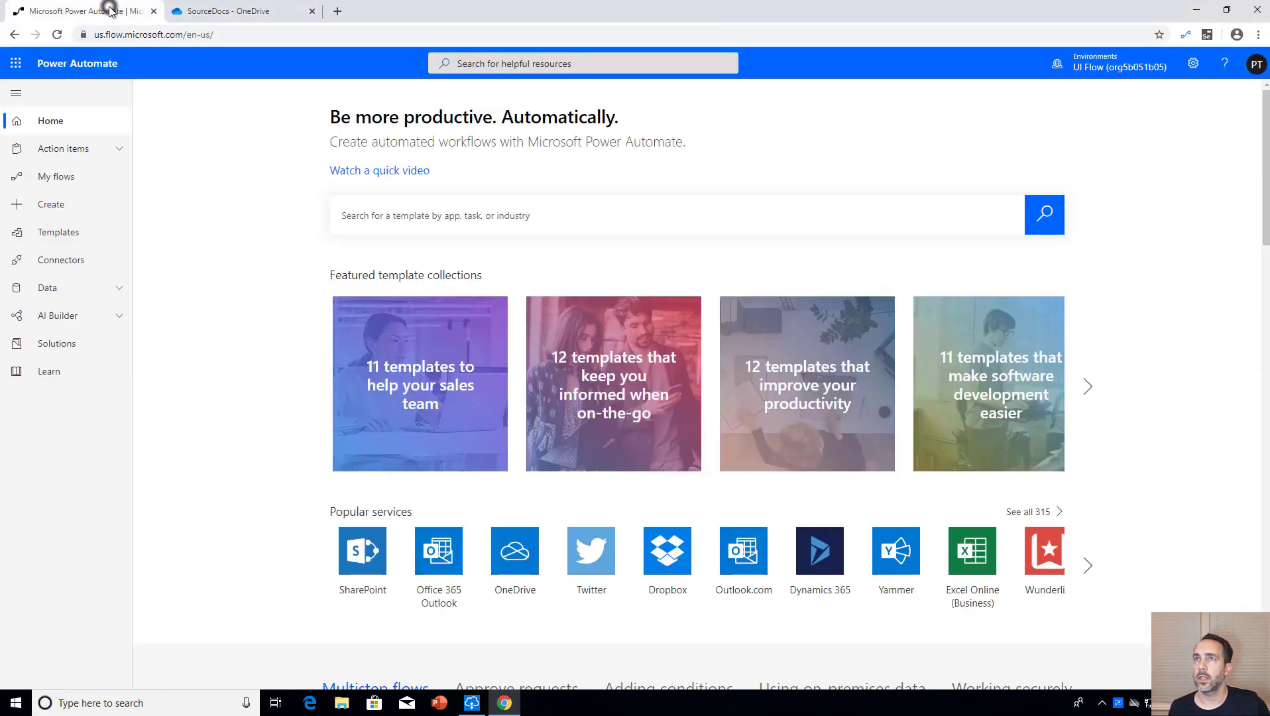
Close the data gateway status window and show the UI flows list under My flows.
click(472, 703)
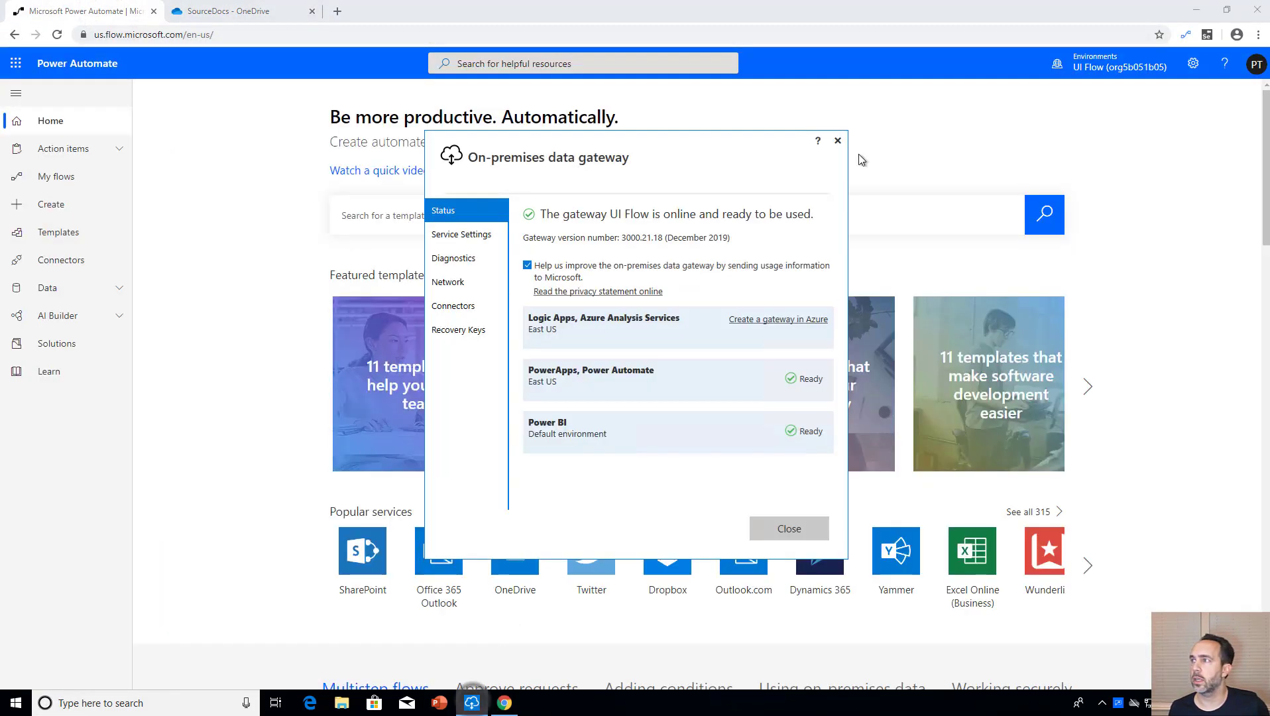
click(838, 141)
click(59, 177)
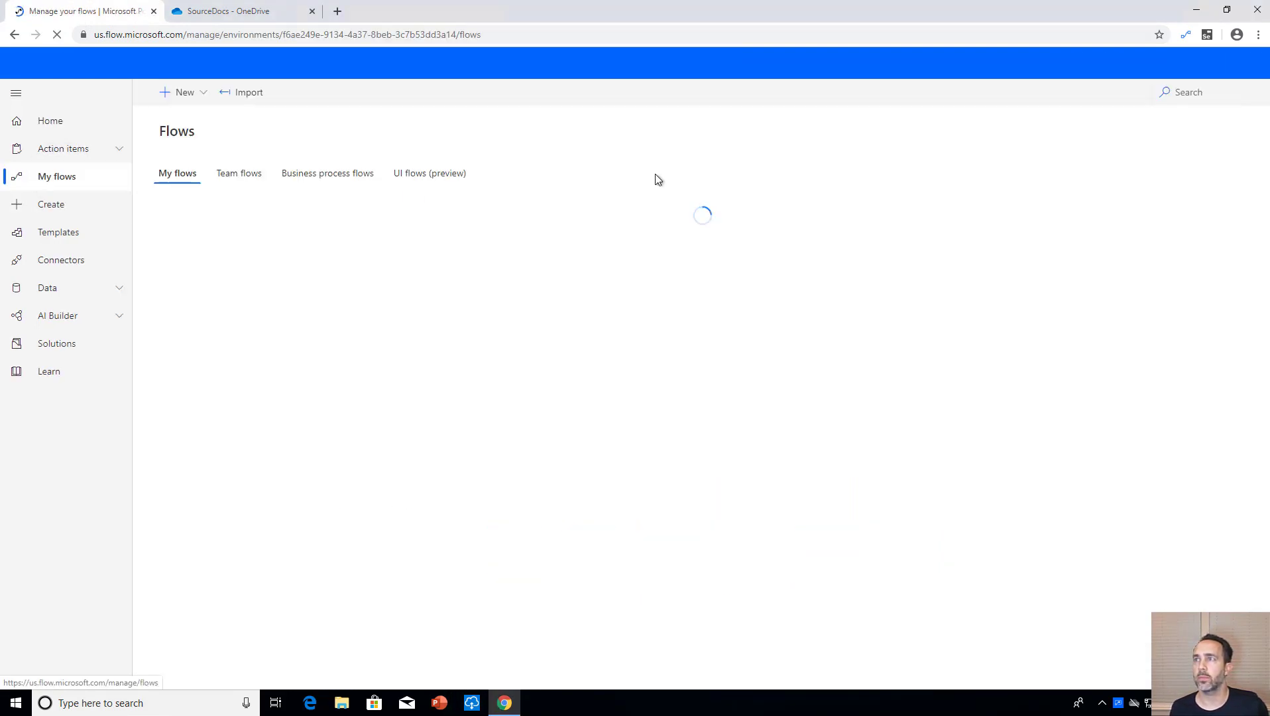
click(426, 178)
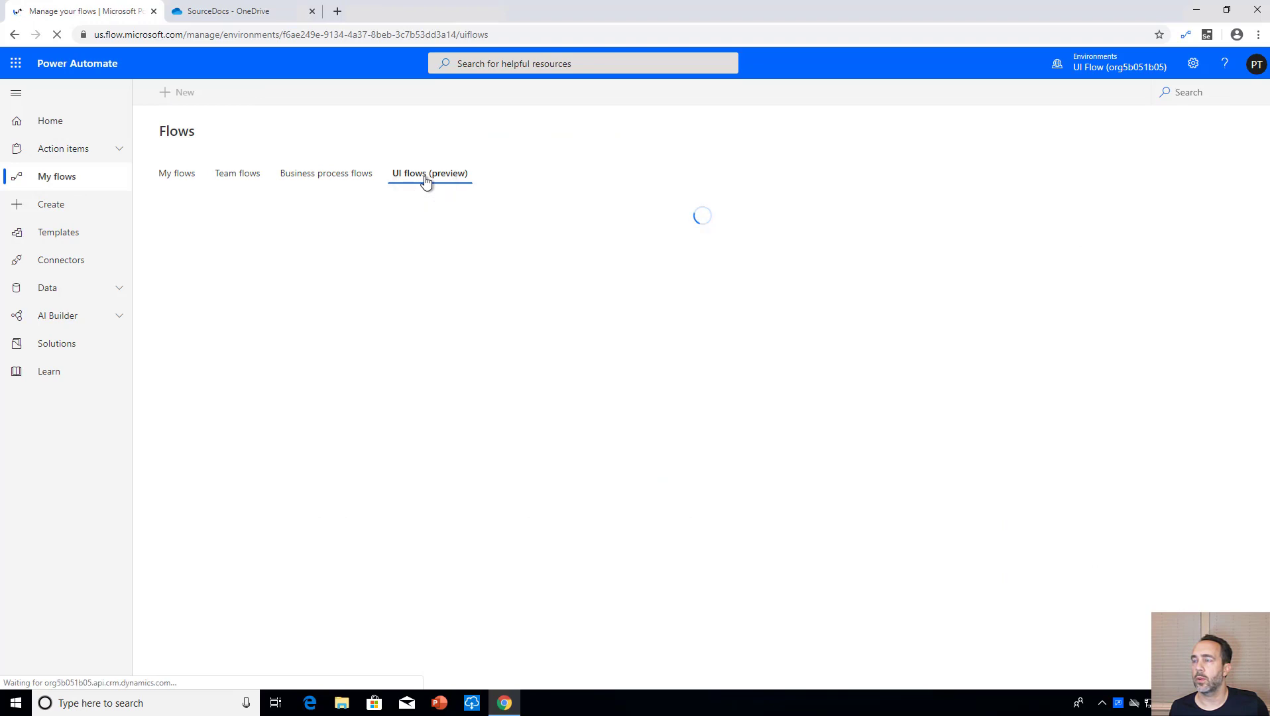
Create a new desktop app UI flow named 'Autographomatic' and continue to input setup.
click(703, 425)
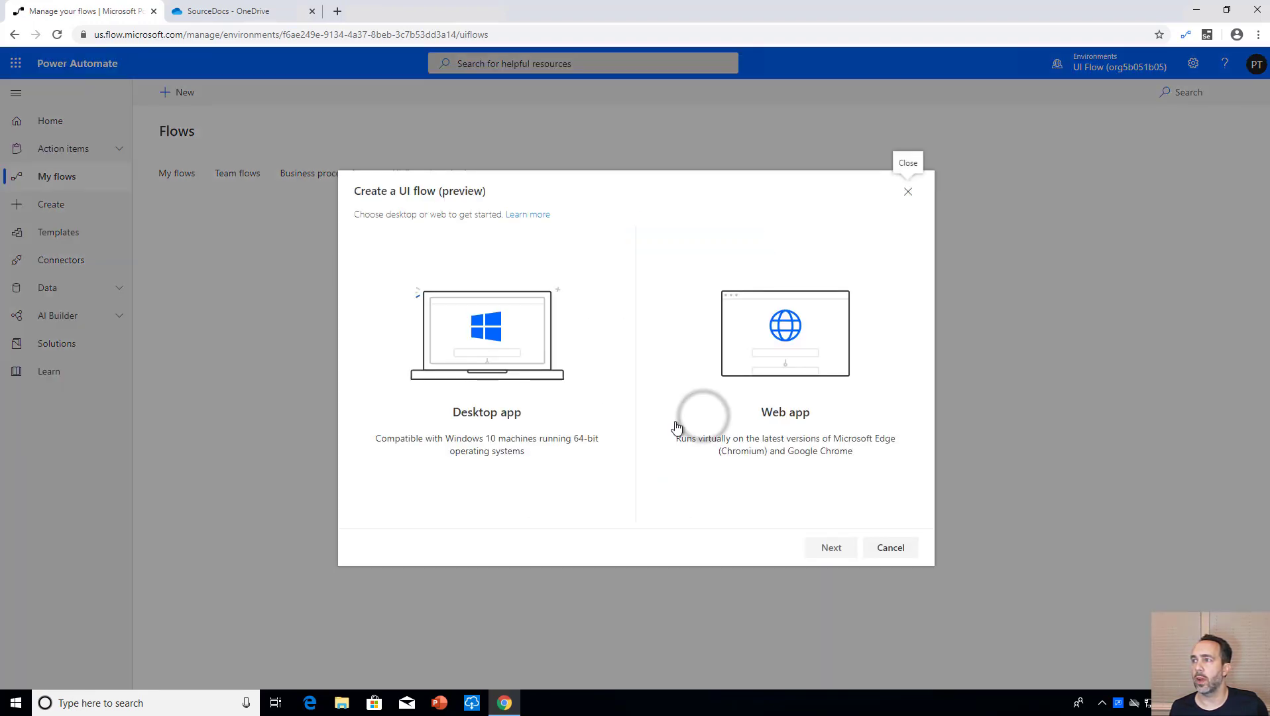
click(494, 346)
click(822, 547)
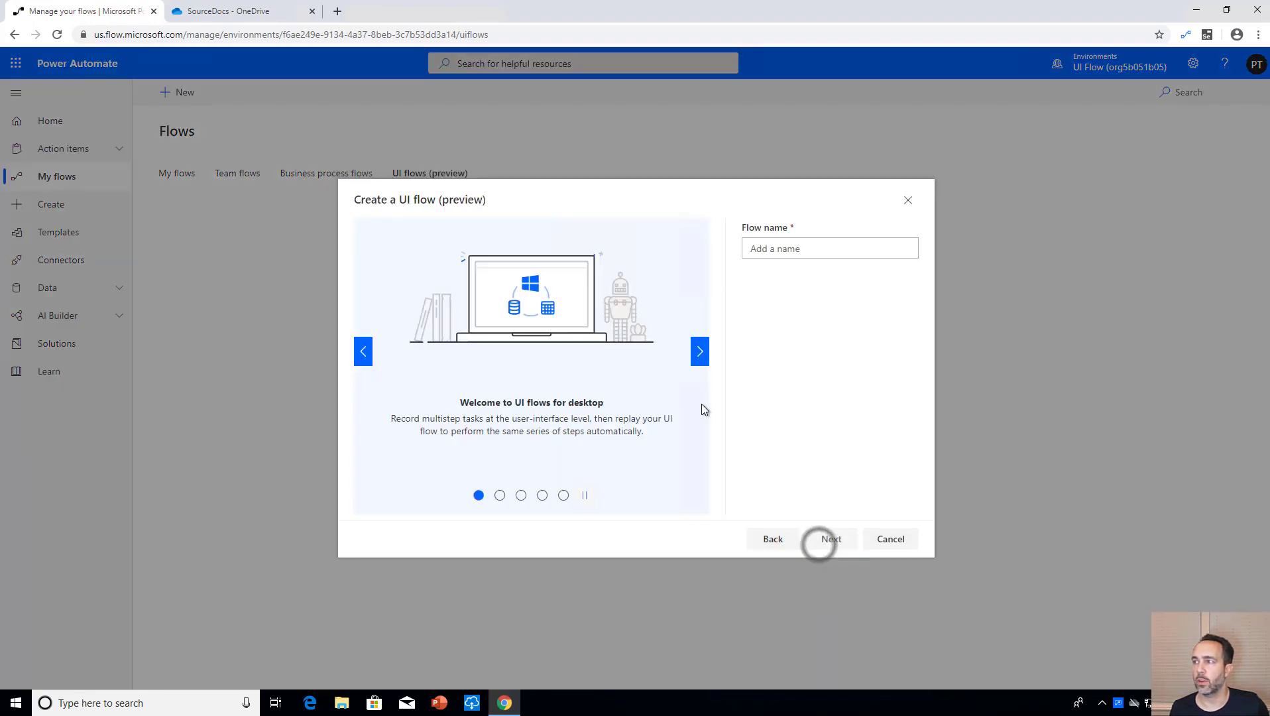
click(763, 240)
text(Auto)
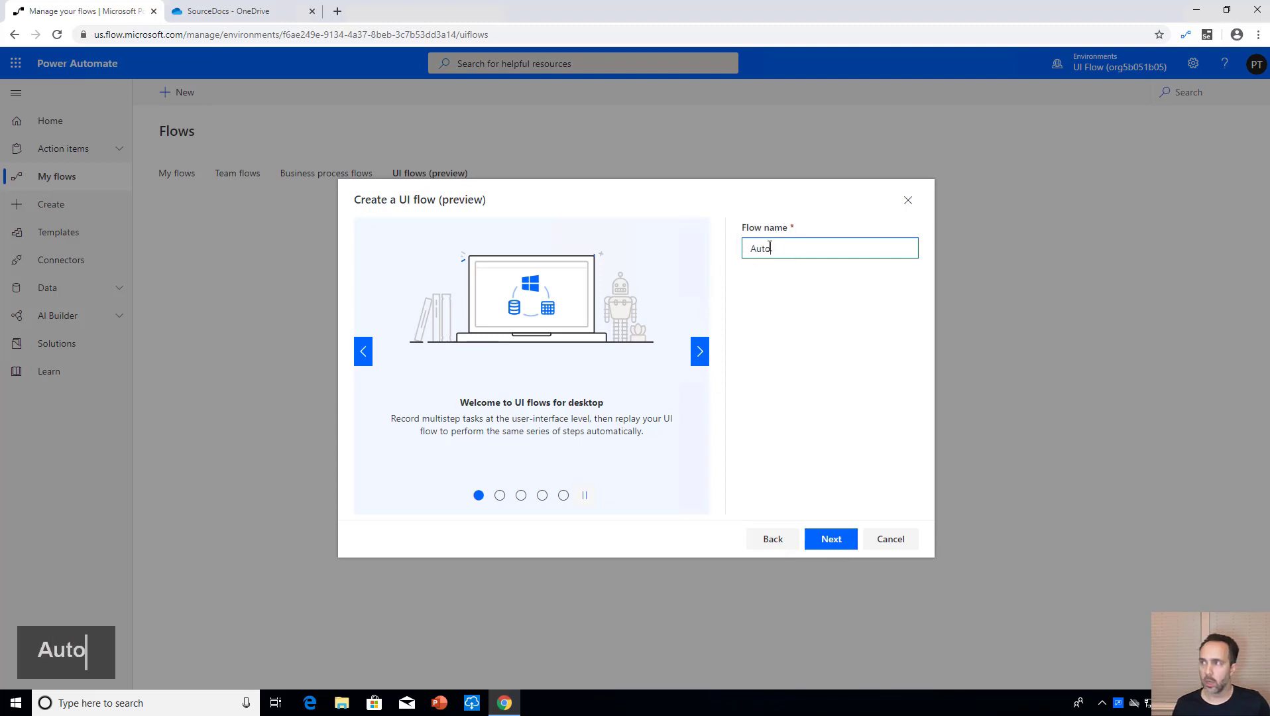
text(graphomatic)
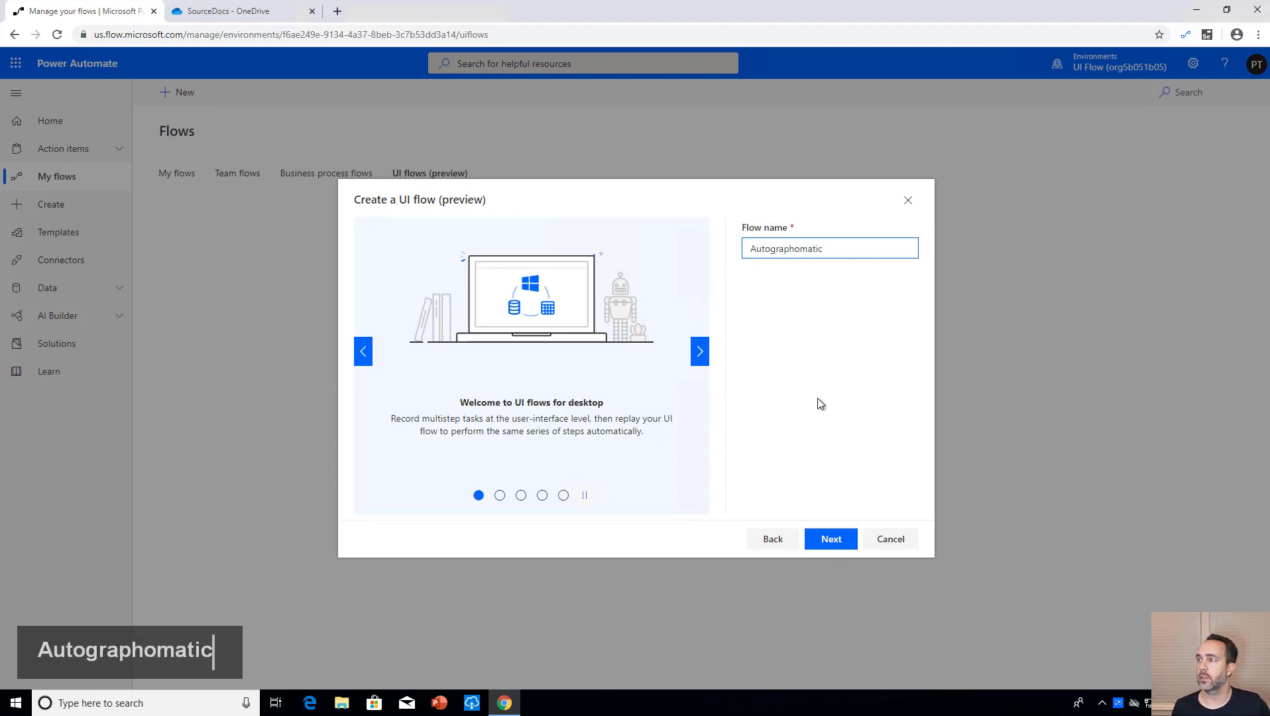
click(828, 539)
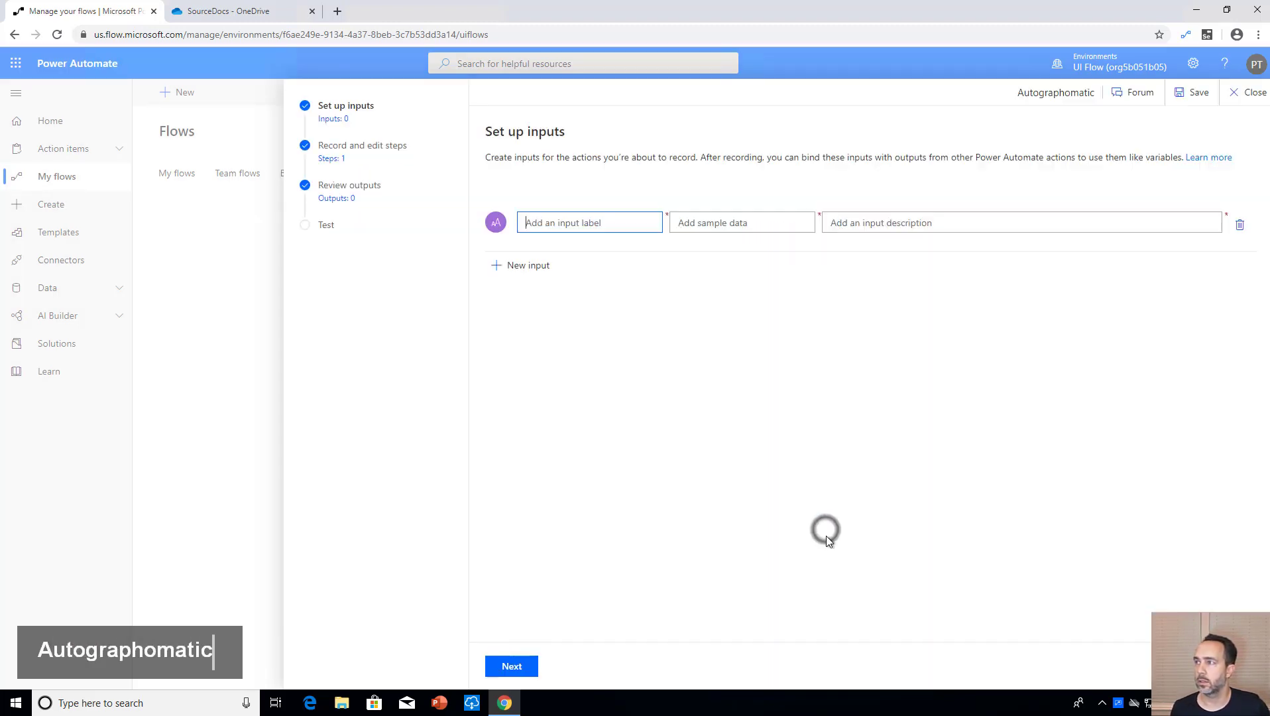
Define the RunID input with sample data 1233456 and description 'Unique Run ID'.
click(575, 223)
text(RunID)
key(Tab)
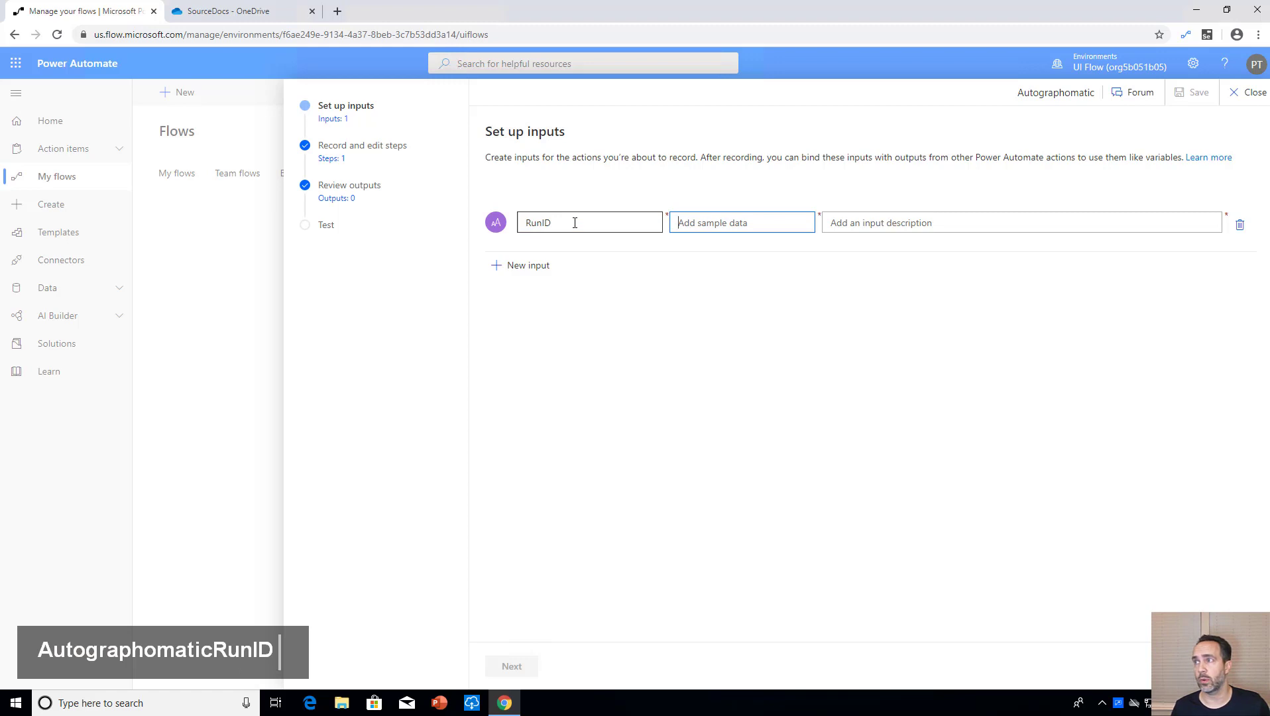
text(1233456)
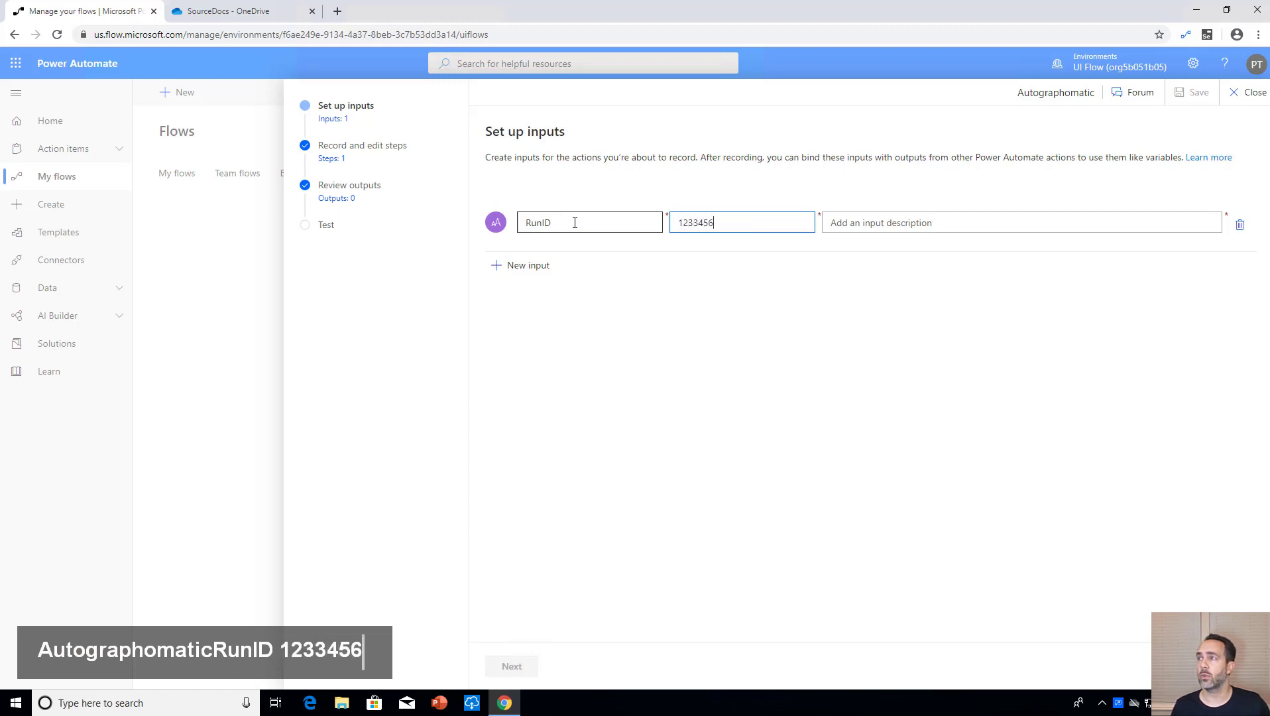
key(Tab)
text(U)
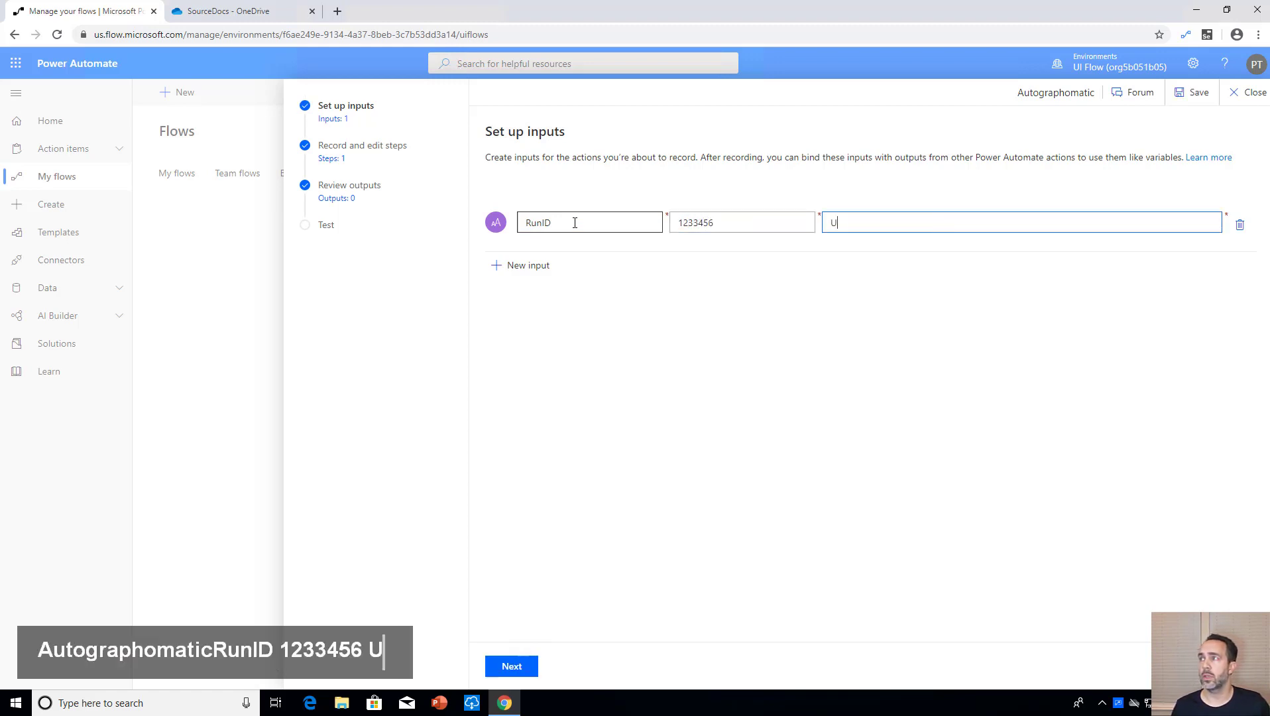
text(nique Run ID)
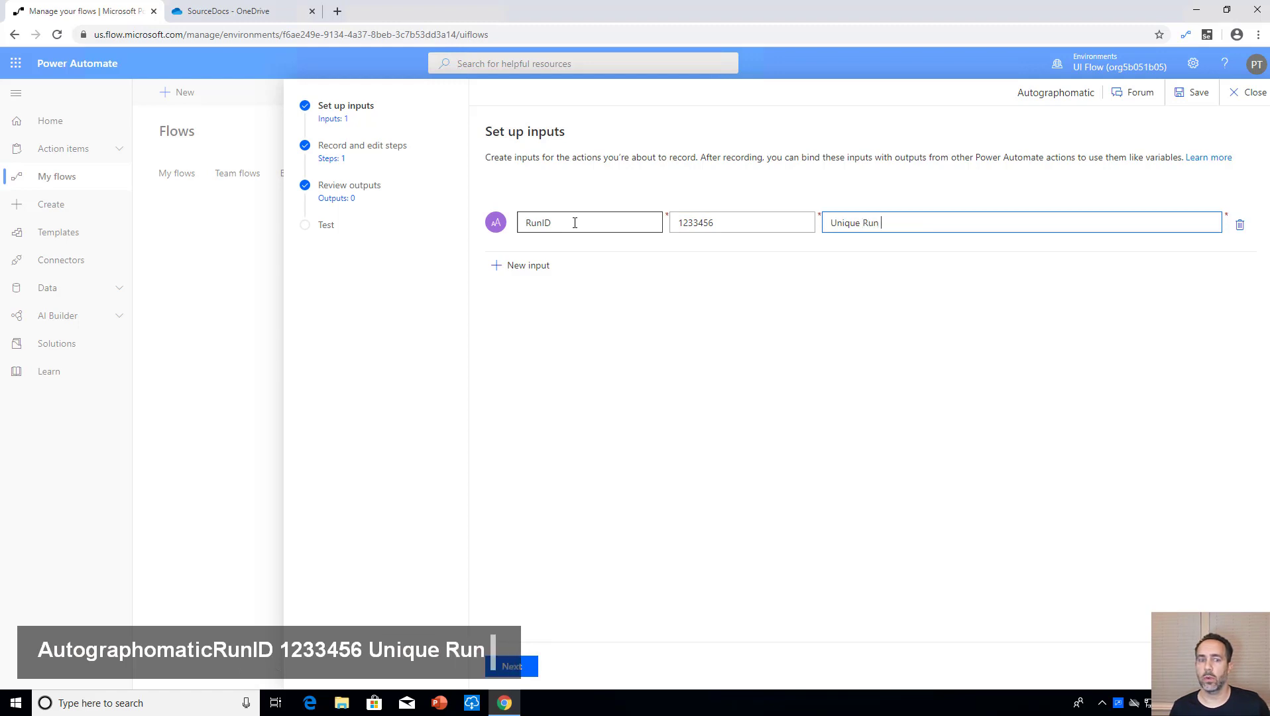
Add a Message input with sample 'Power Platform is great!' and description 'Autograph inscription'.
click(514, 264)
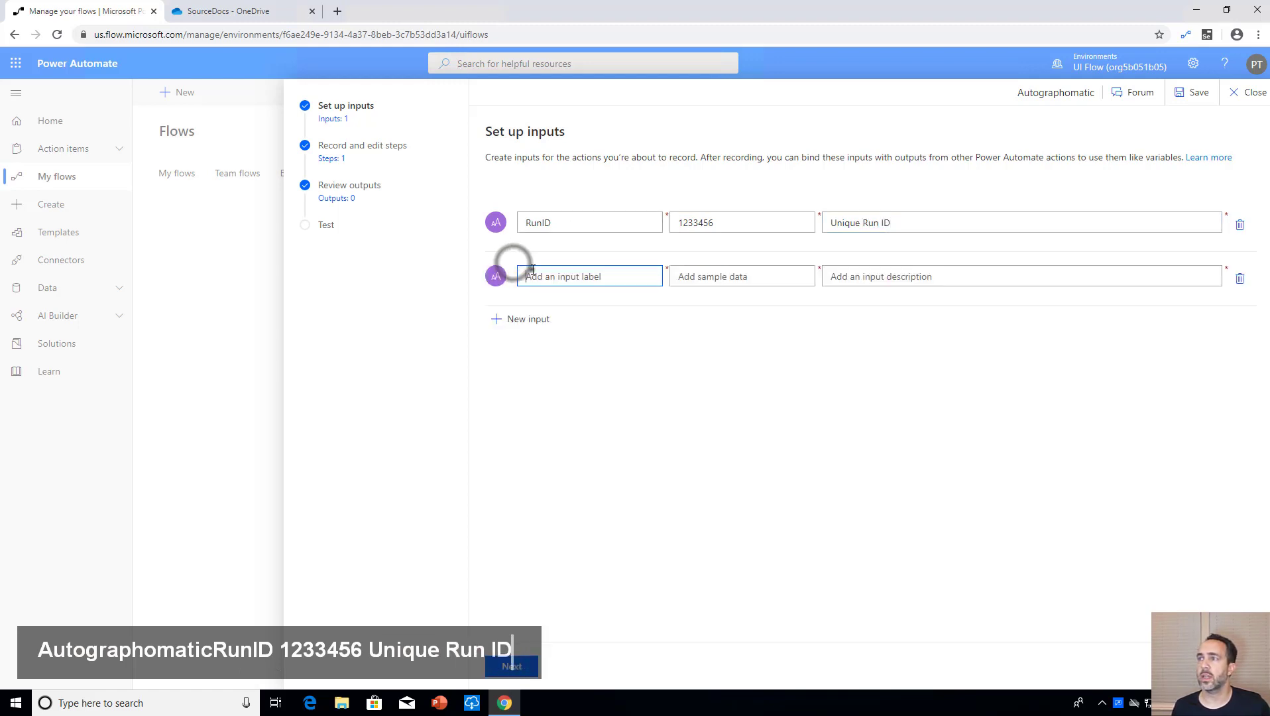
text(Messw)
key(BackSpace)
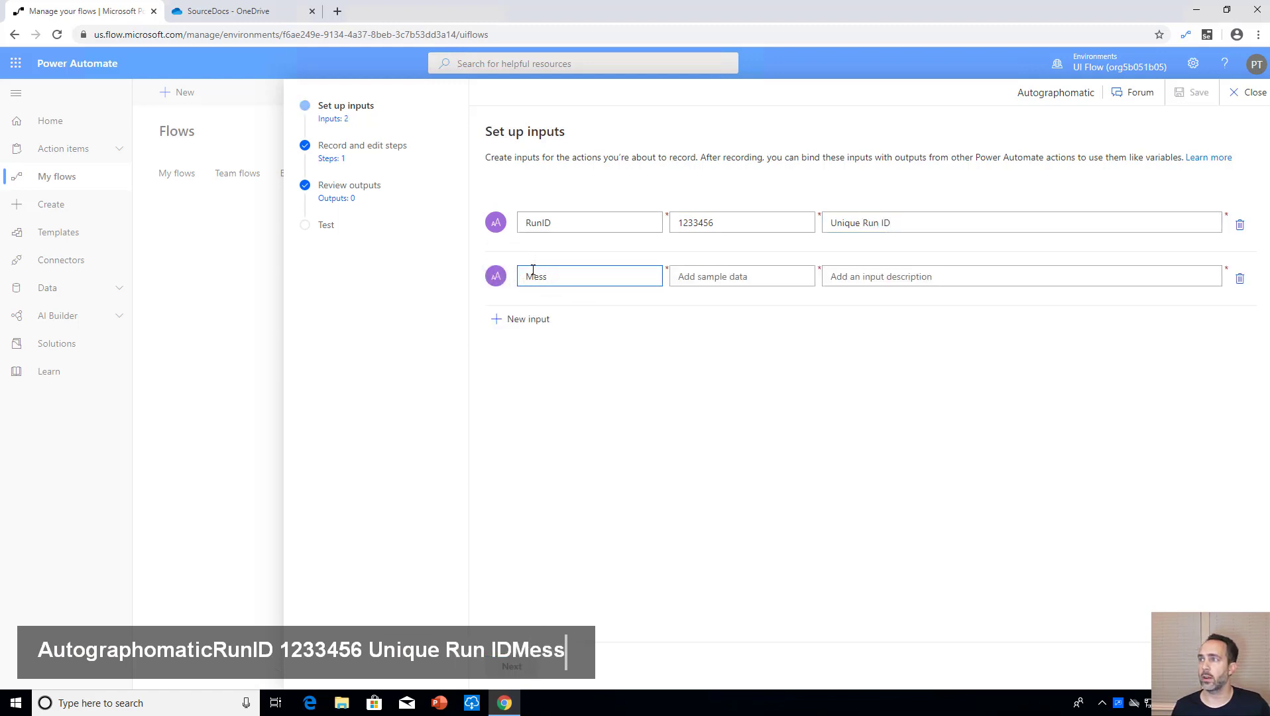
text(age)
key(Tab)
text(Po)
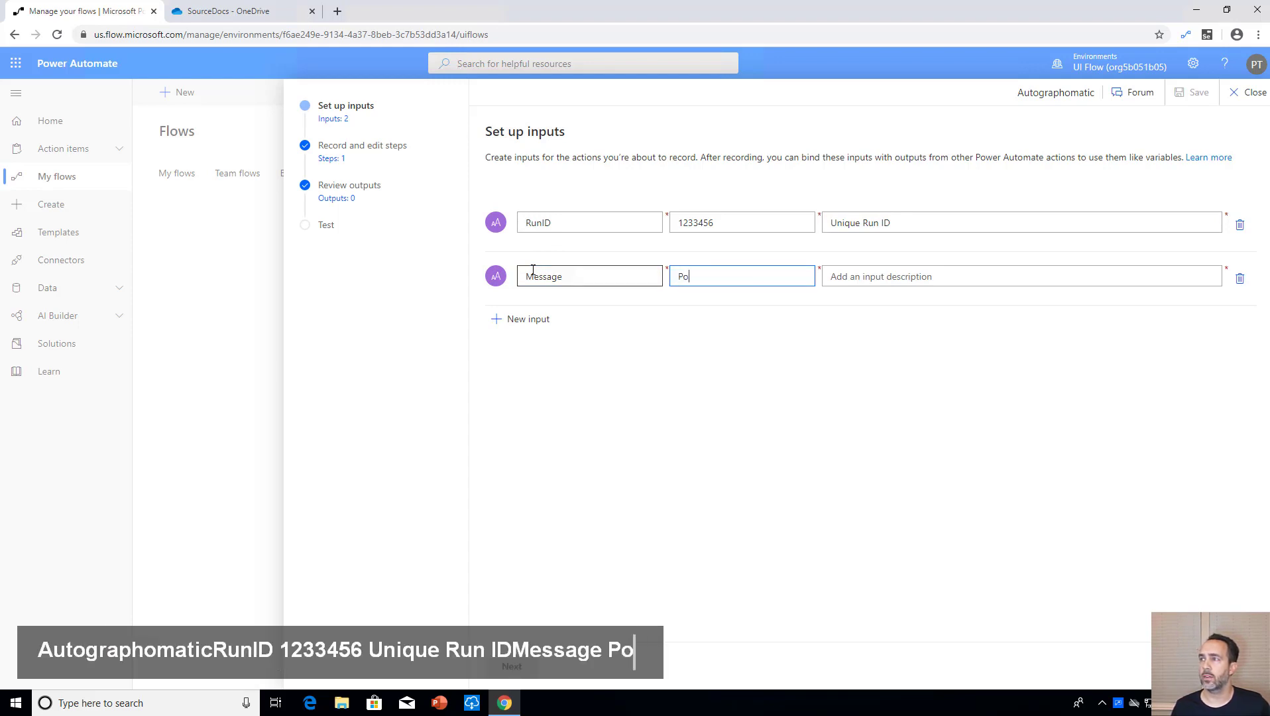
text(wer Platform is )
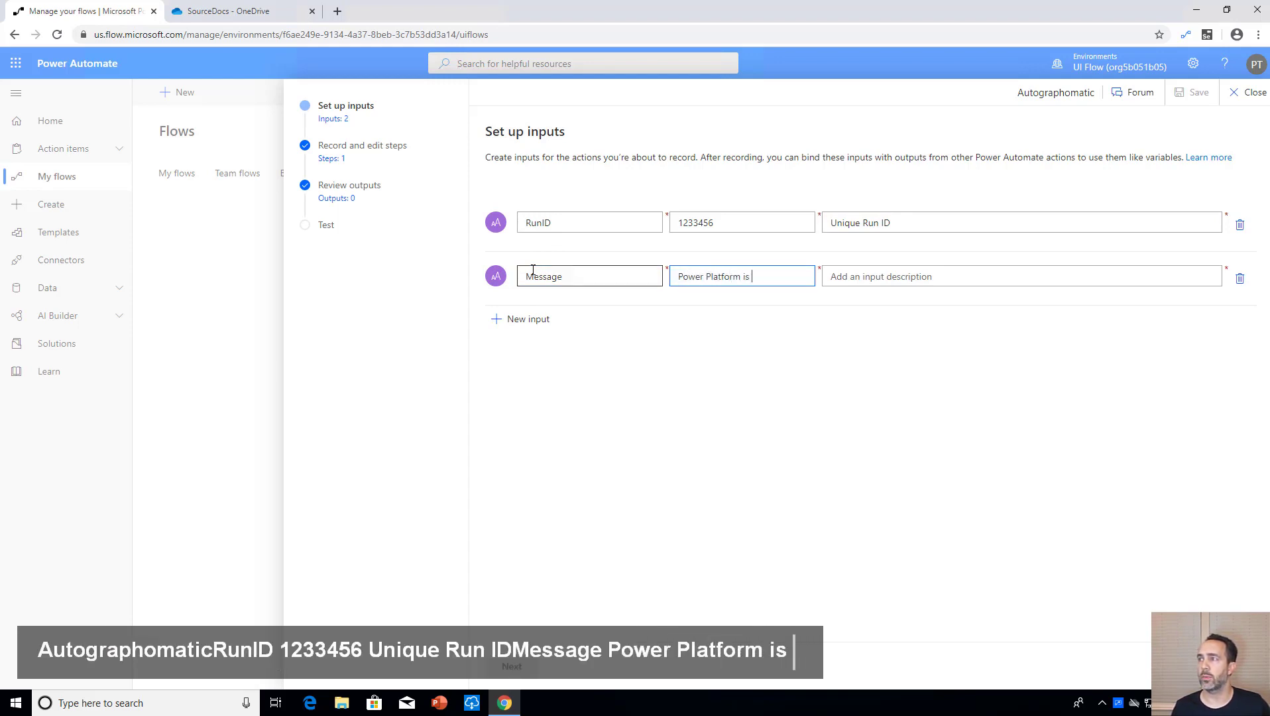
text(great!)
key(Tab)
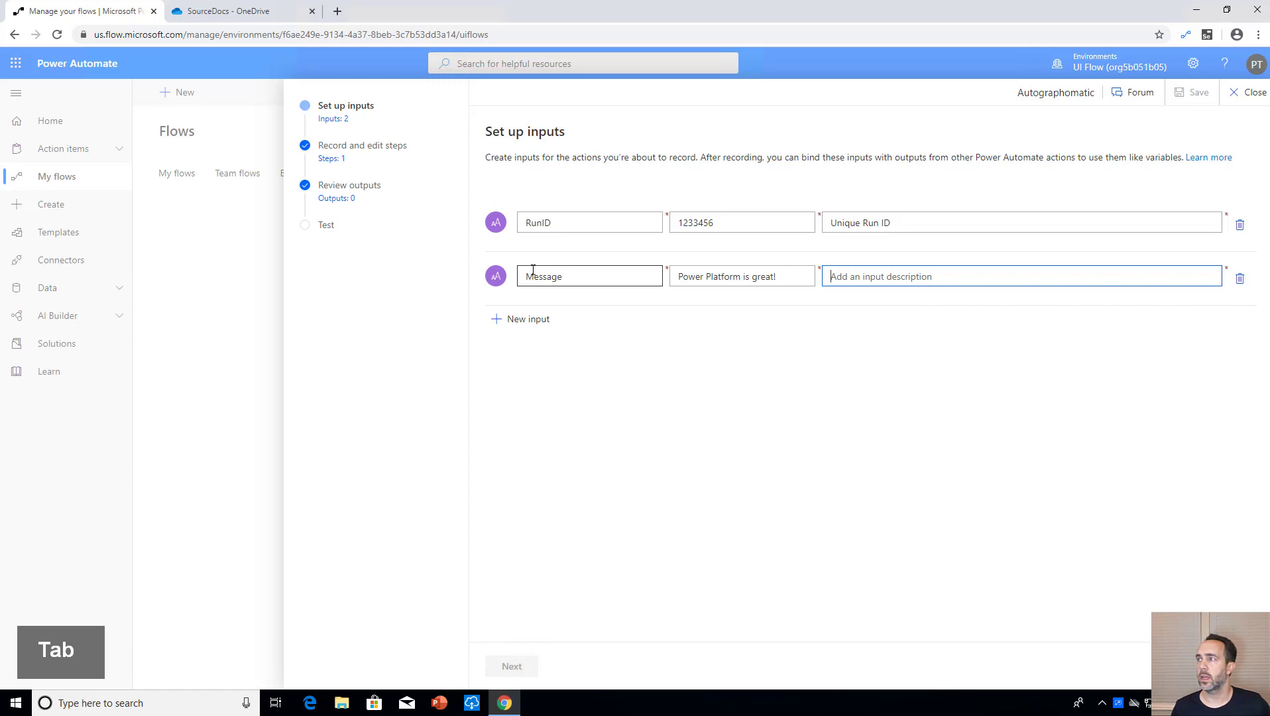
text(a)
key(BackSpace)
text(Autogr)
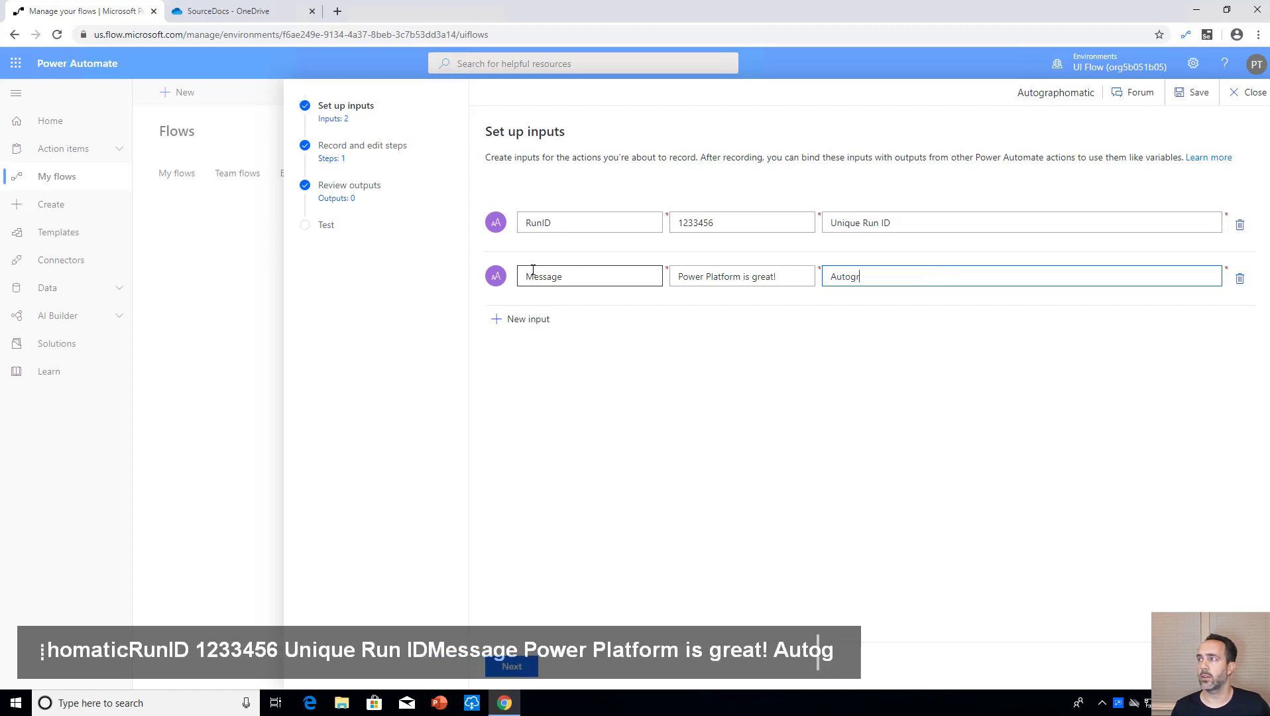
text(aph inscription)
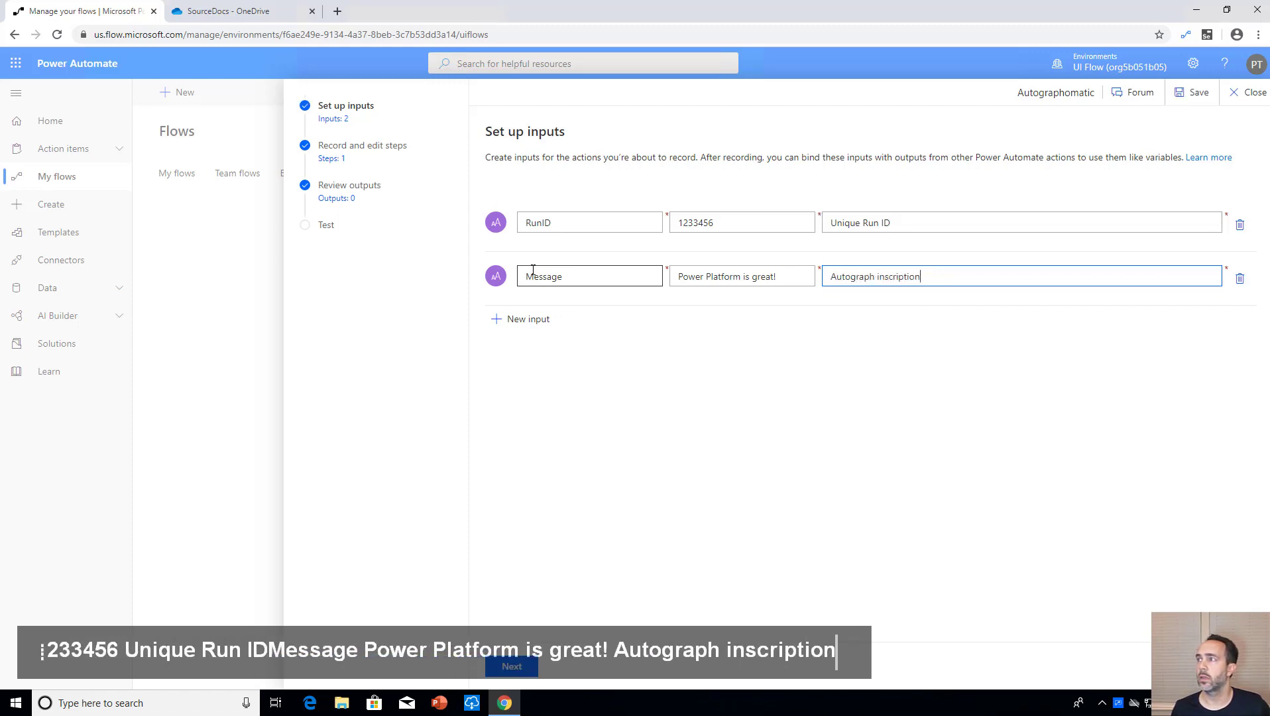
click(661, 496)
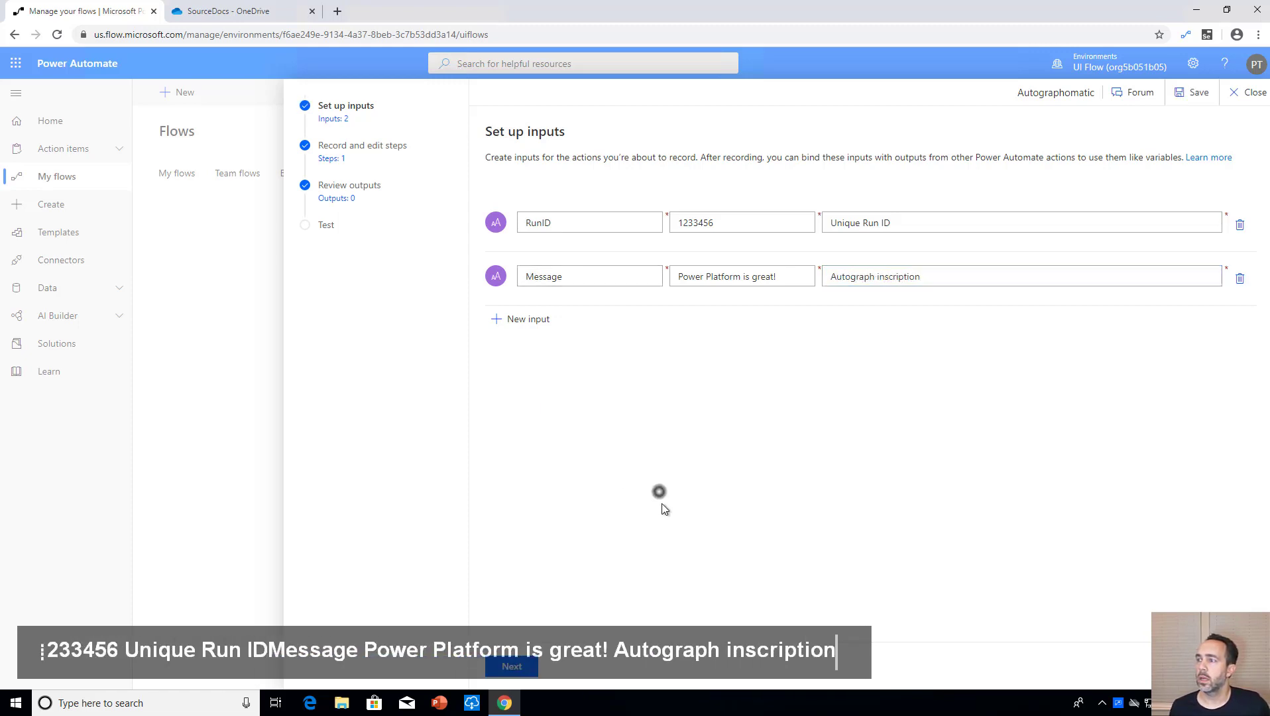
Proceed to recording, launch the UI flow recorder, and minimize Chrome to reveal the desktop.
click(531, 670)
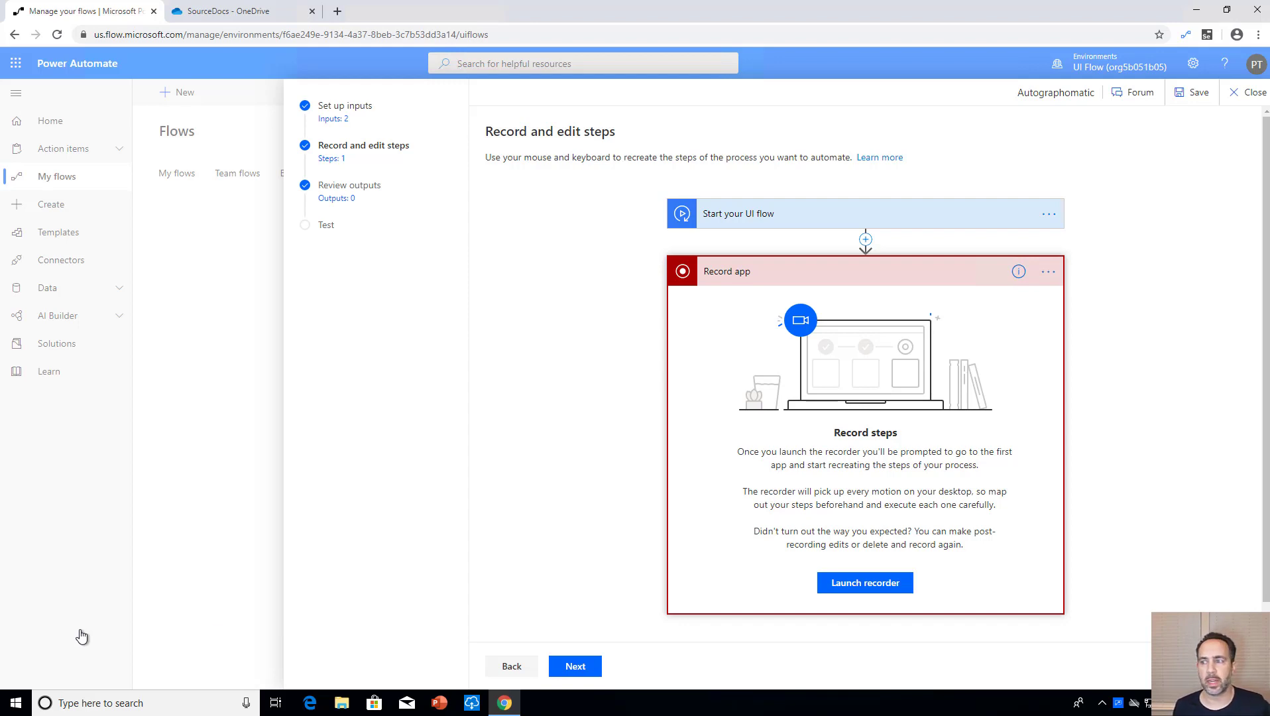
click(882, 585)
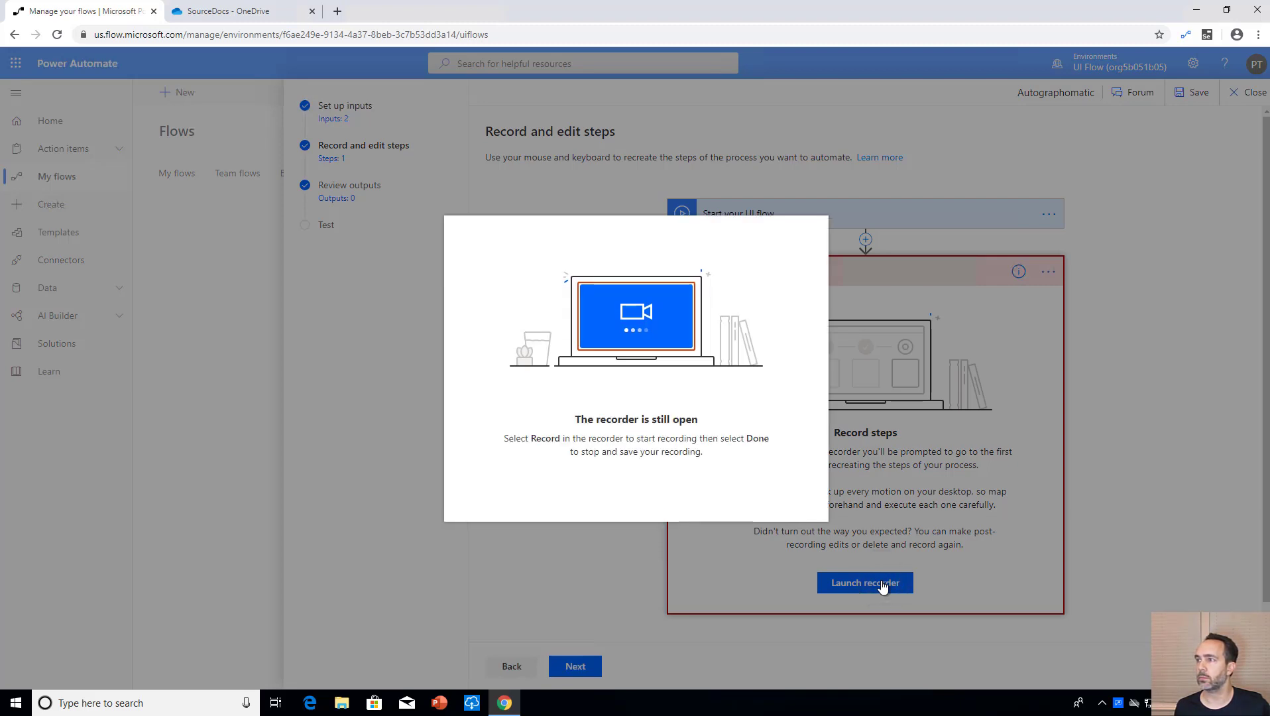
click(1195, 13)
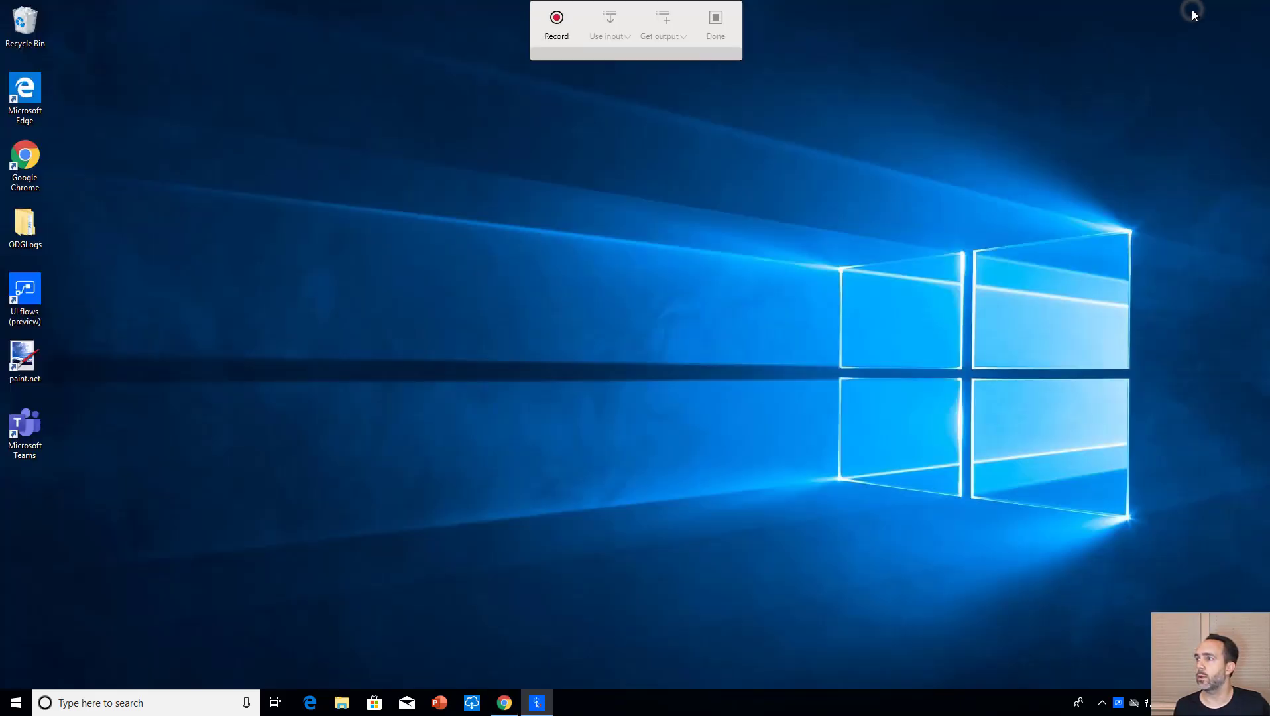
Bring up PowerPoint's start screen with the recent Charles presentation and begin recording.
click(449, 709)
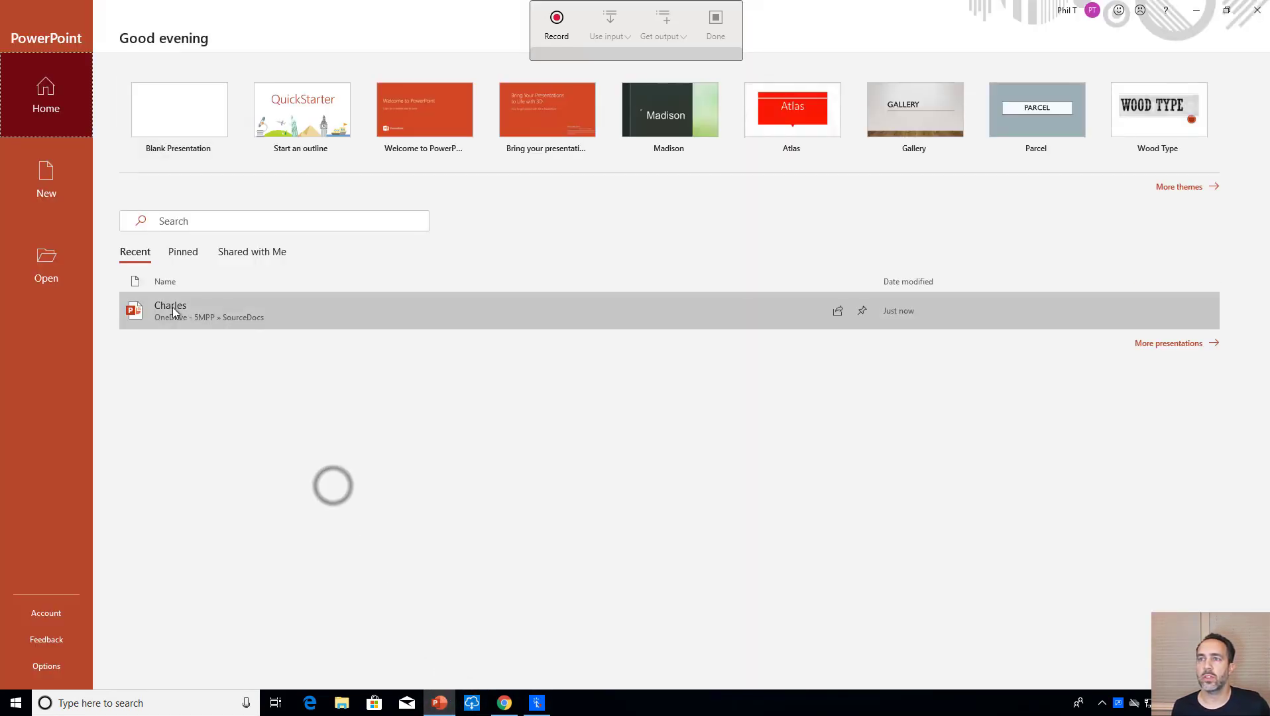
click(220, 321)
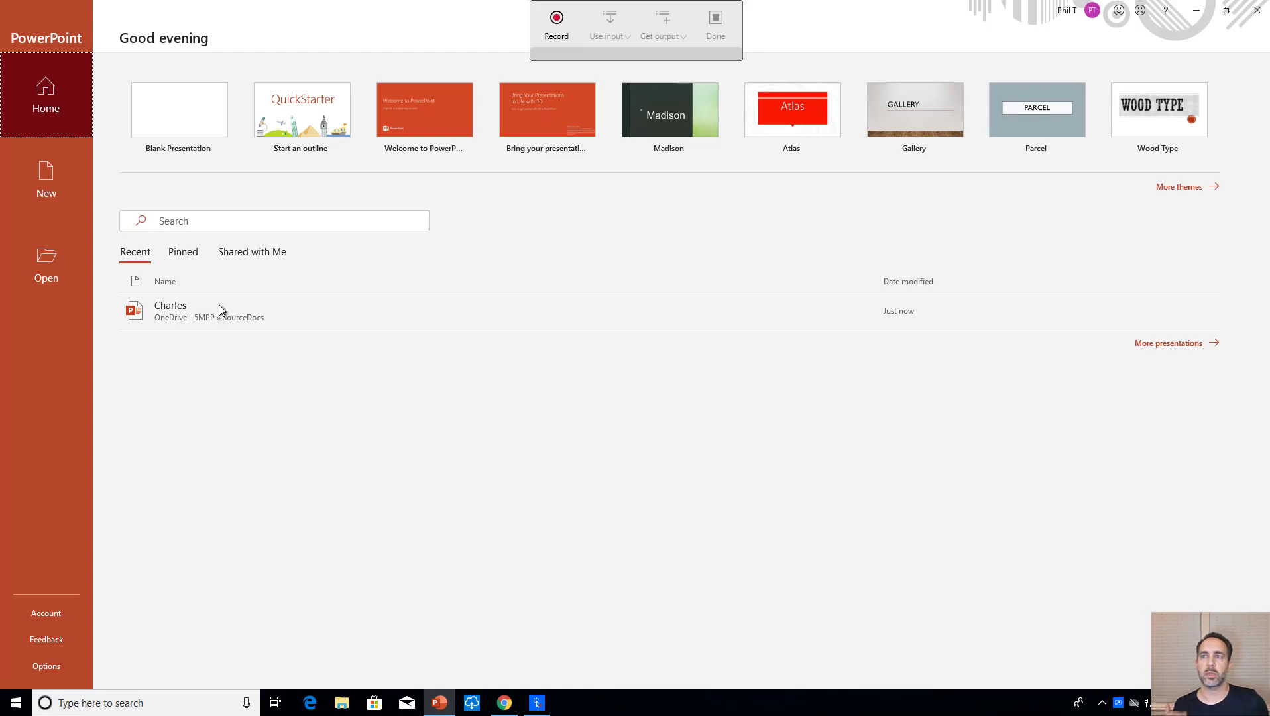
click(557, 25)
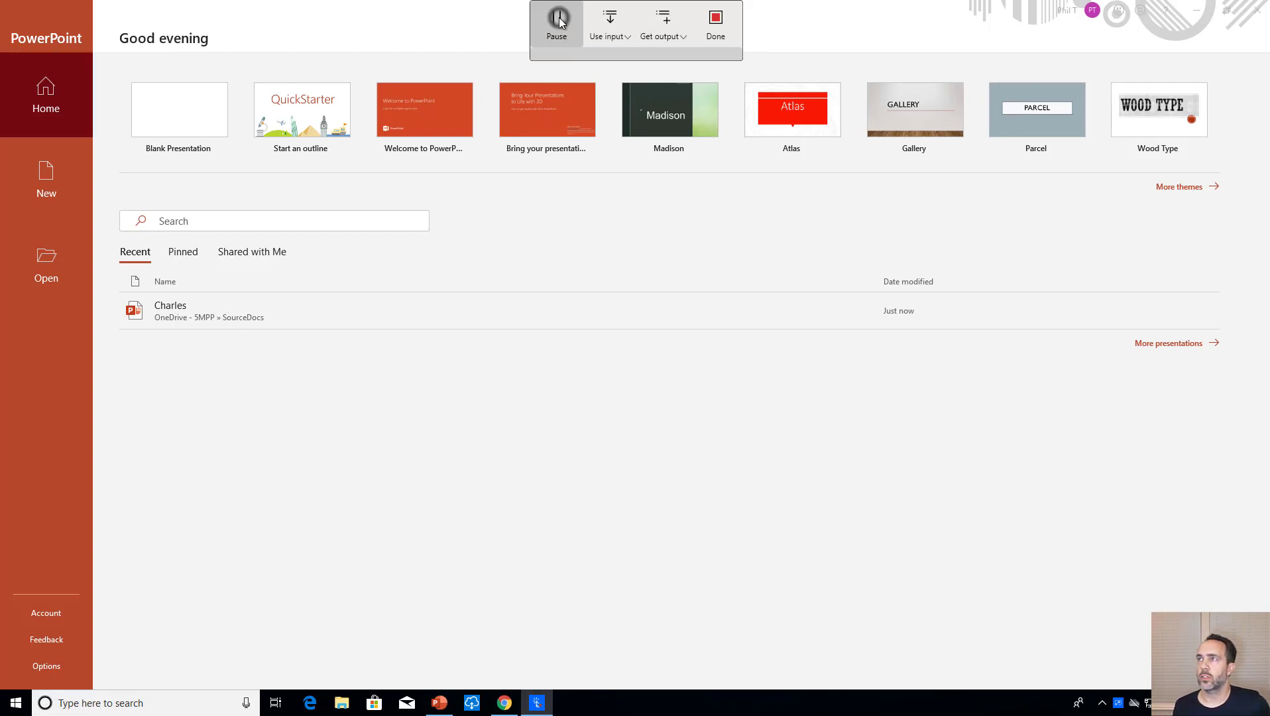
Open Charles.pptx in PowerPoint via the Browse dialog using its full OneDrive path.
click(462, 524)
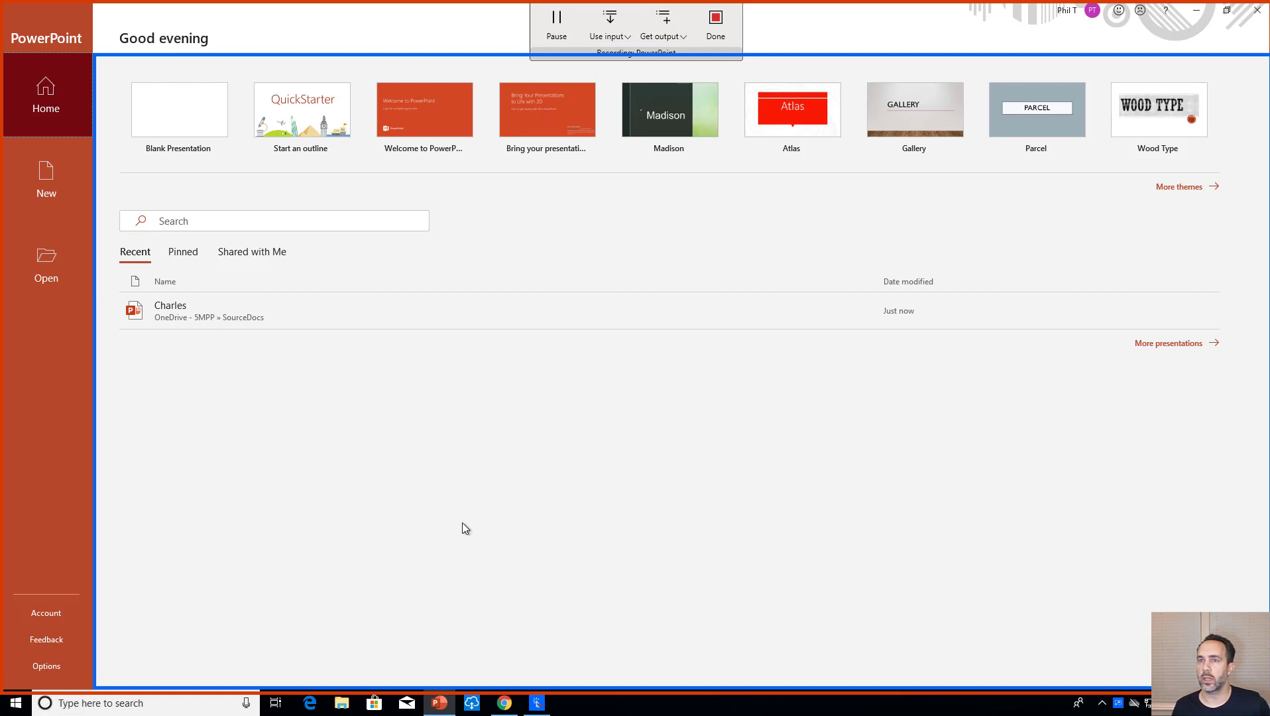
key(alt+o)
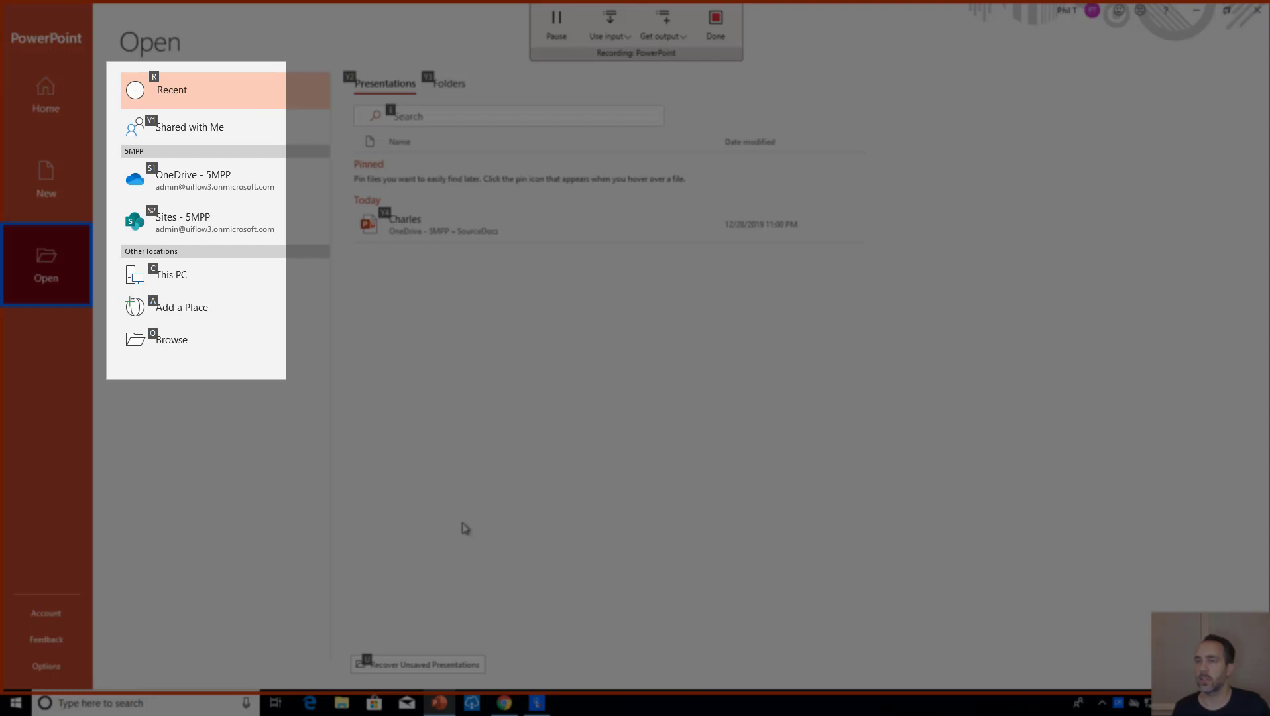
key(o)
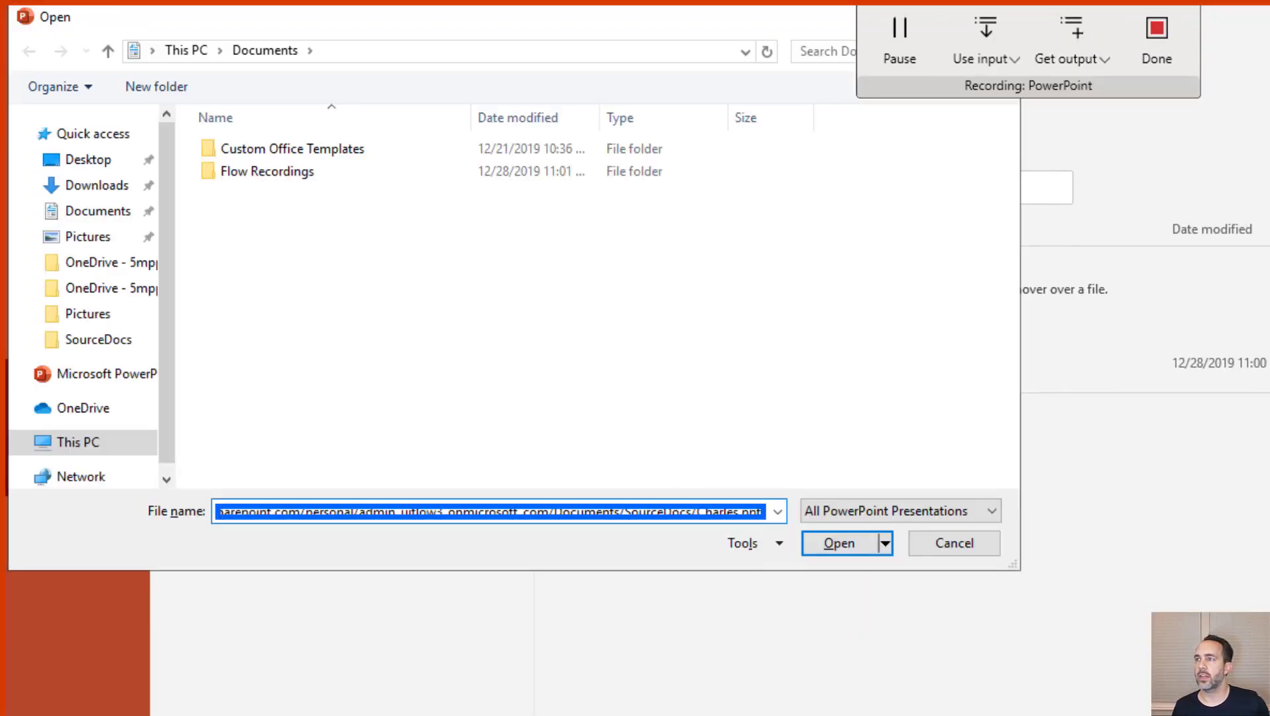
key(End)
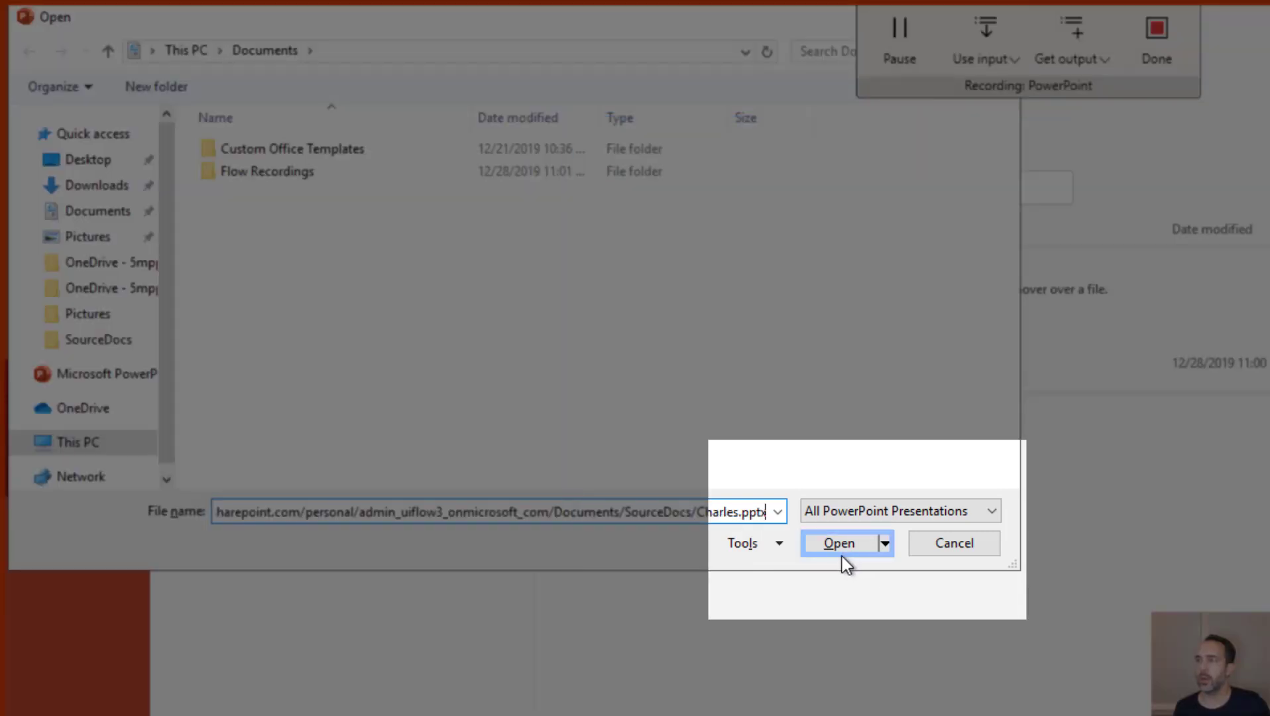
key(alt+o)
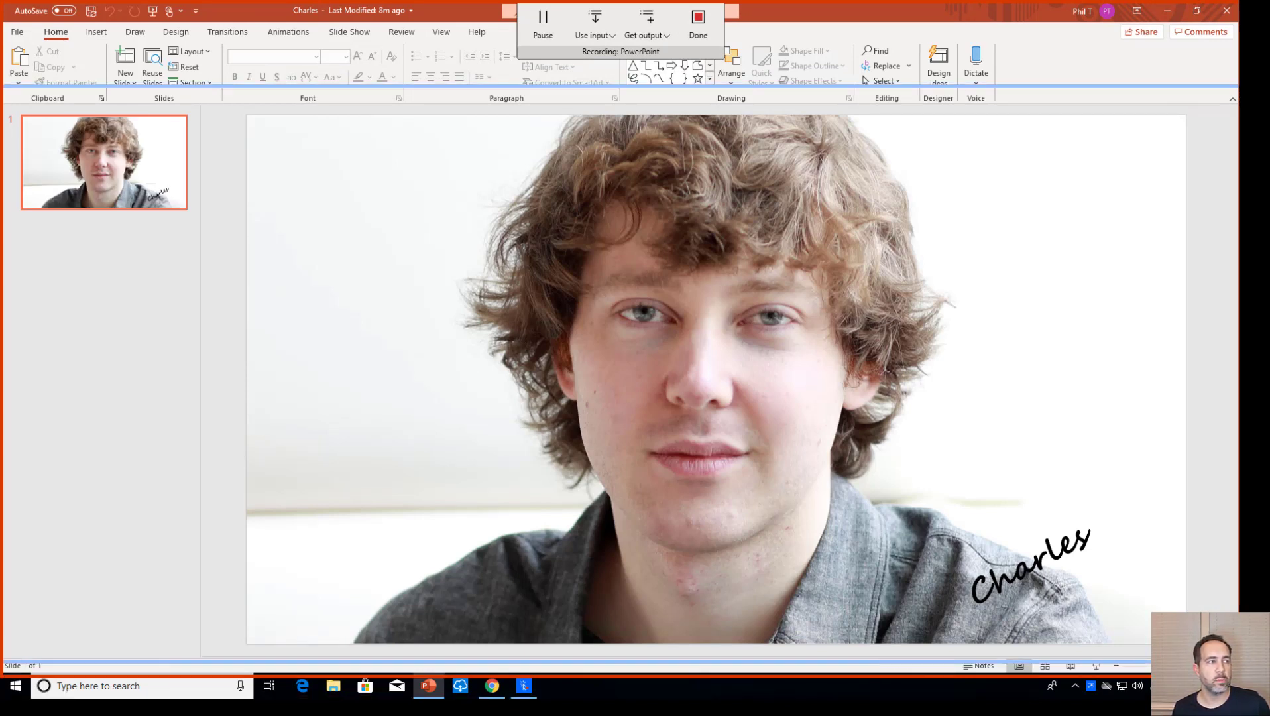
Type 'message' into the hidden rotated text box and go to the File backstage.
key(Tab)
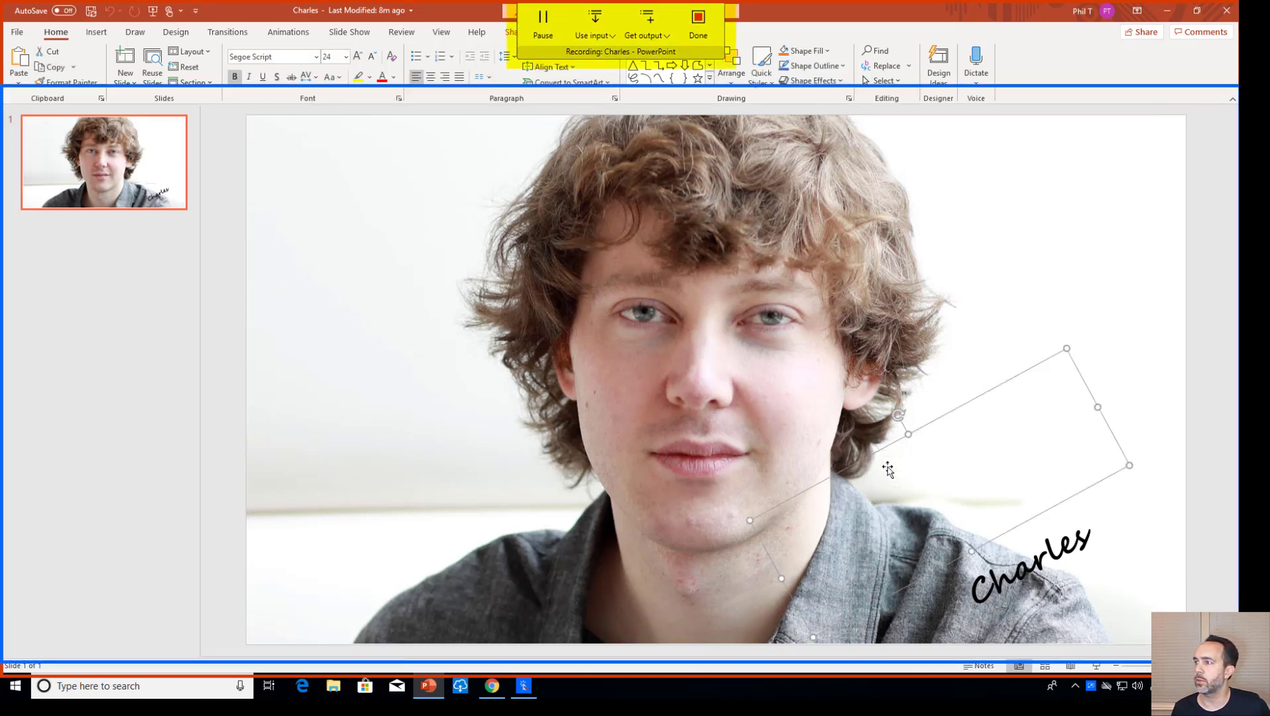
text(message)
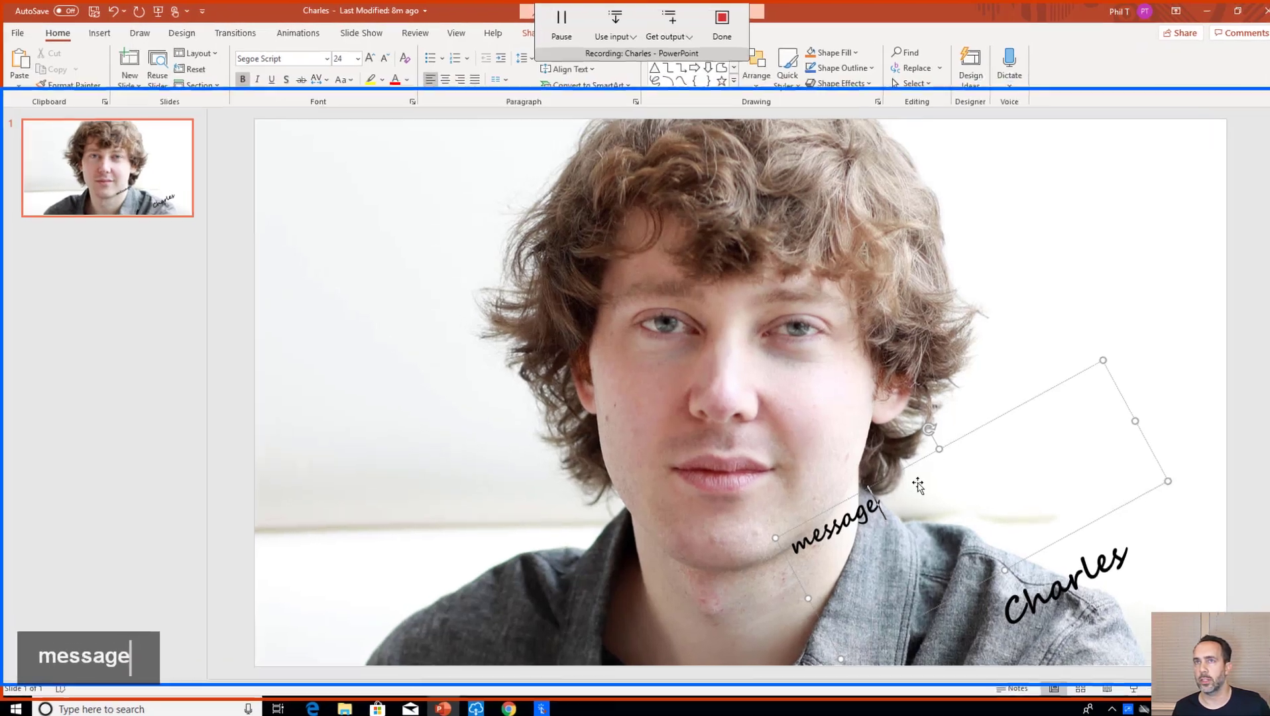
key(alt+f)
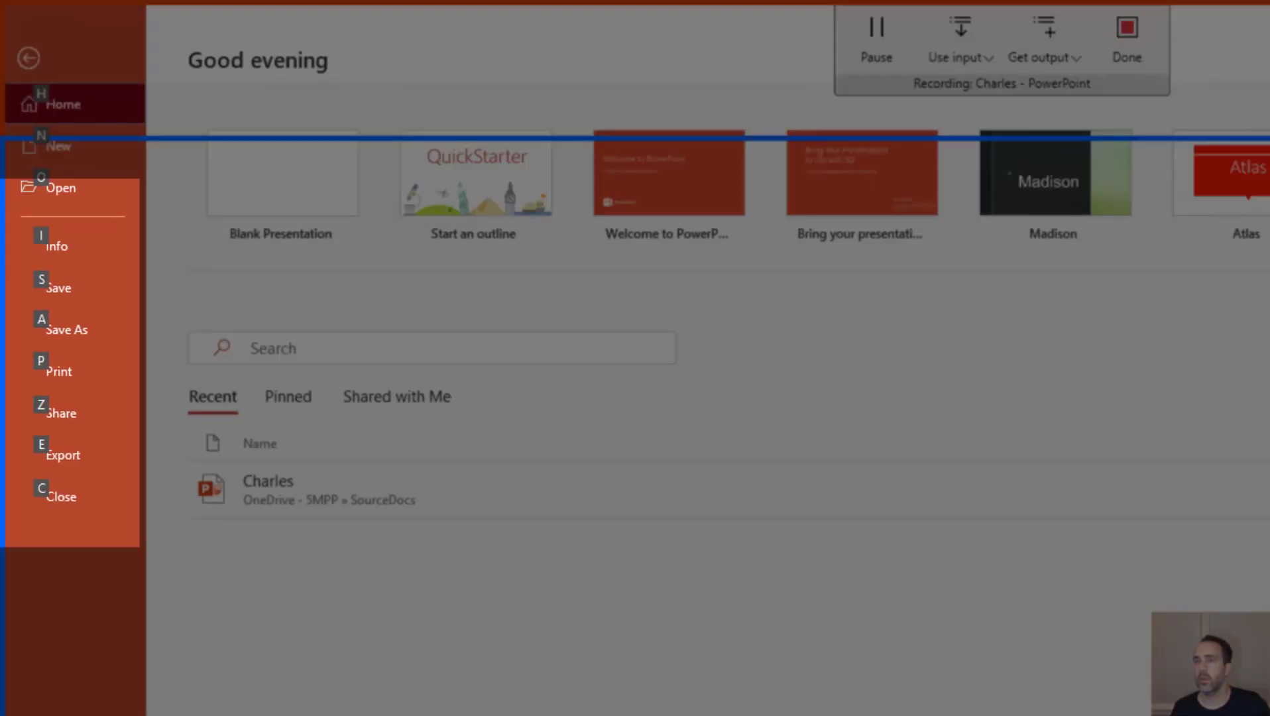
Export just the current slide as PNG named 'finished' to the FinishedDocs folder.
key(e)
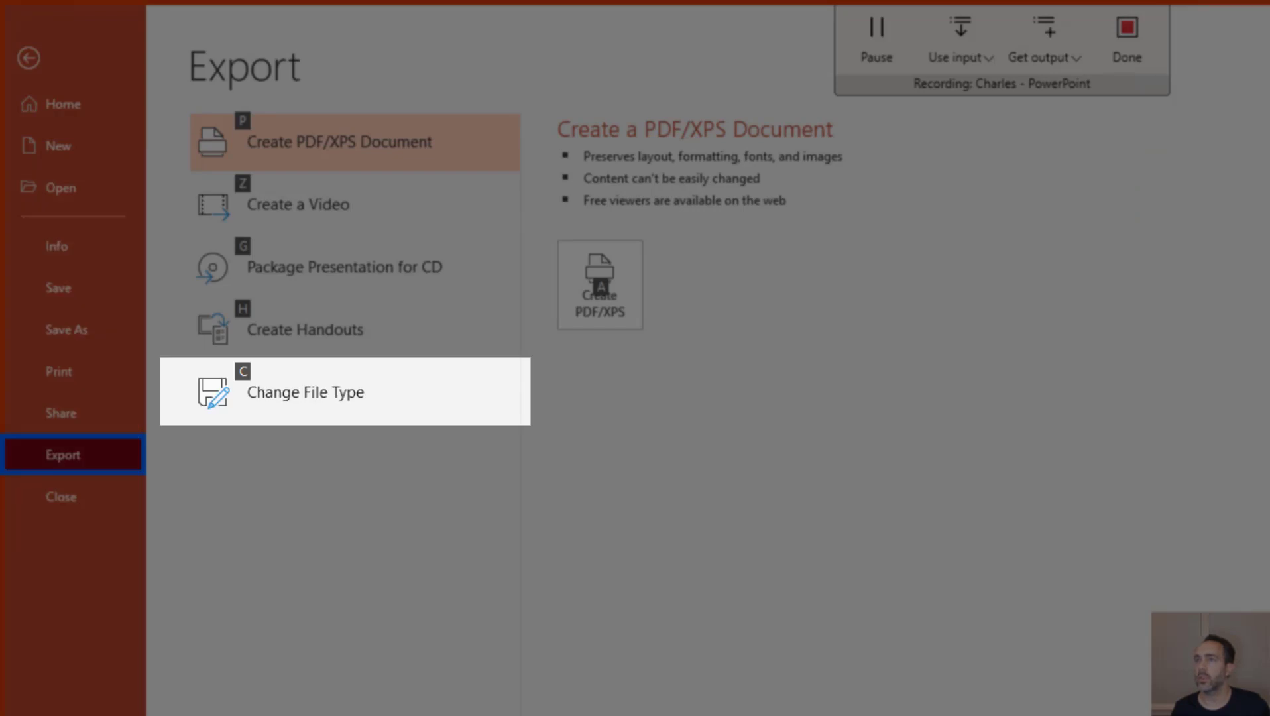
key(c)
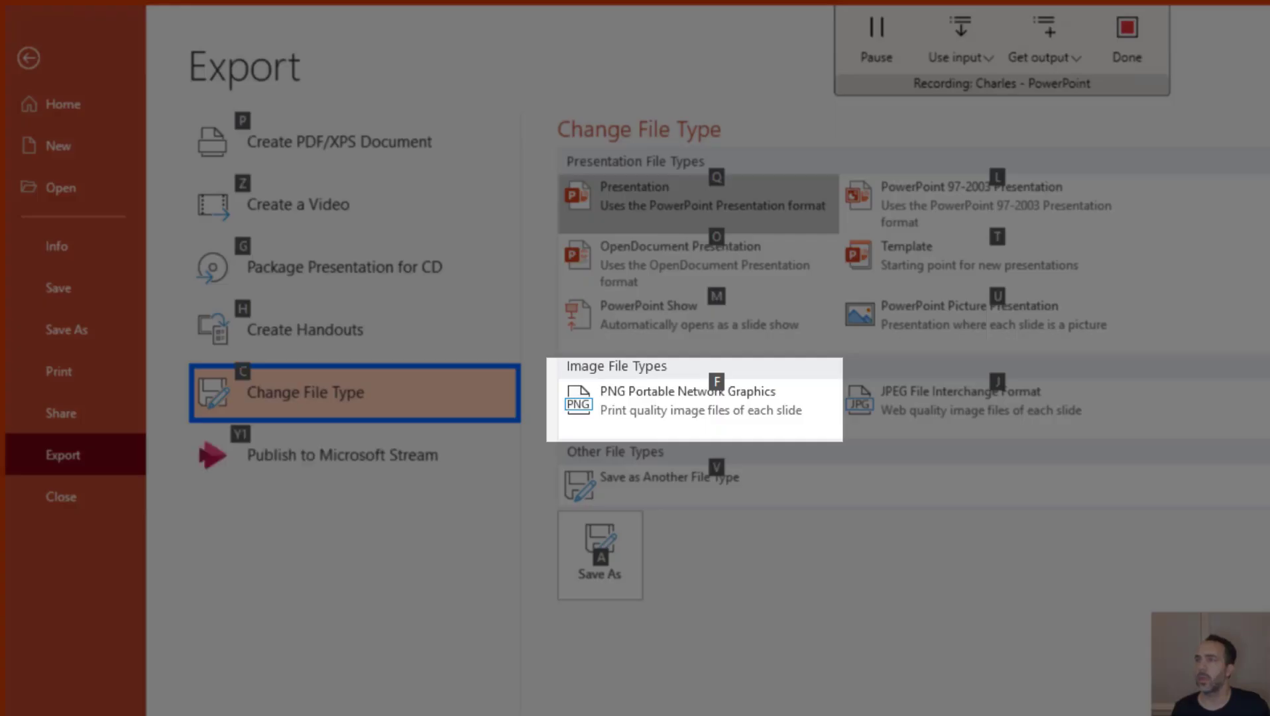
key(f)
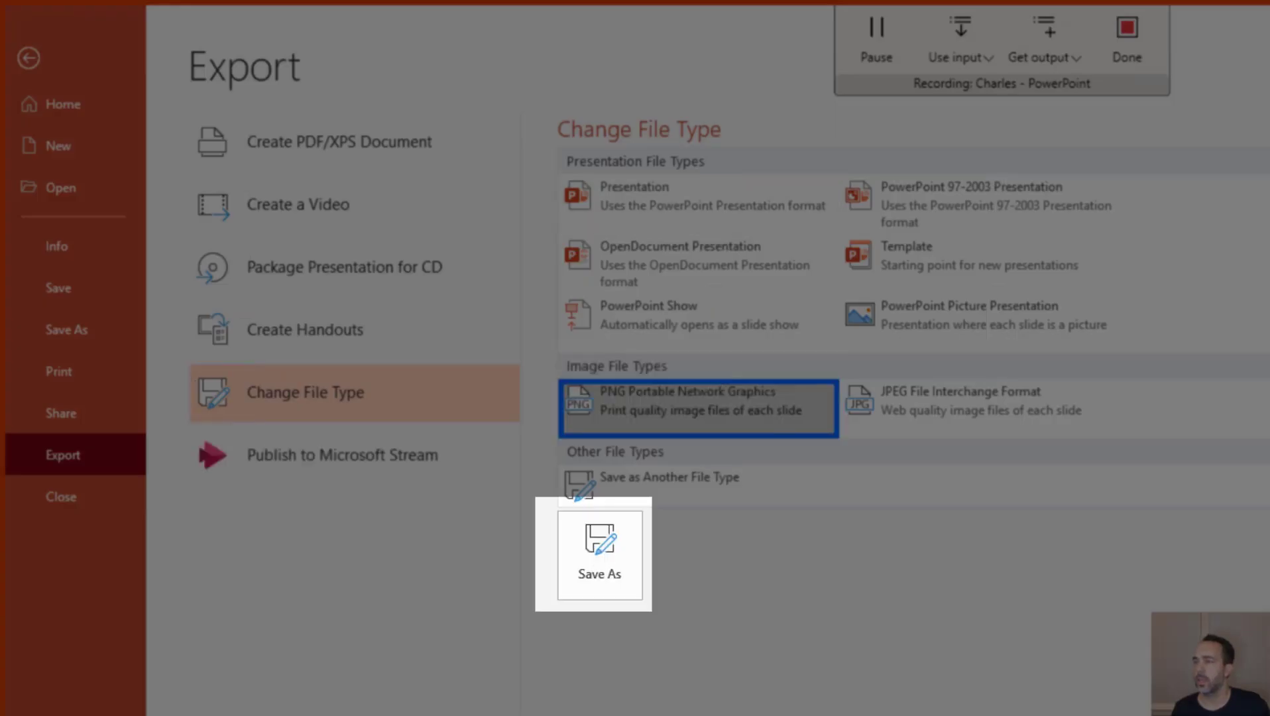
key(a)
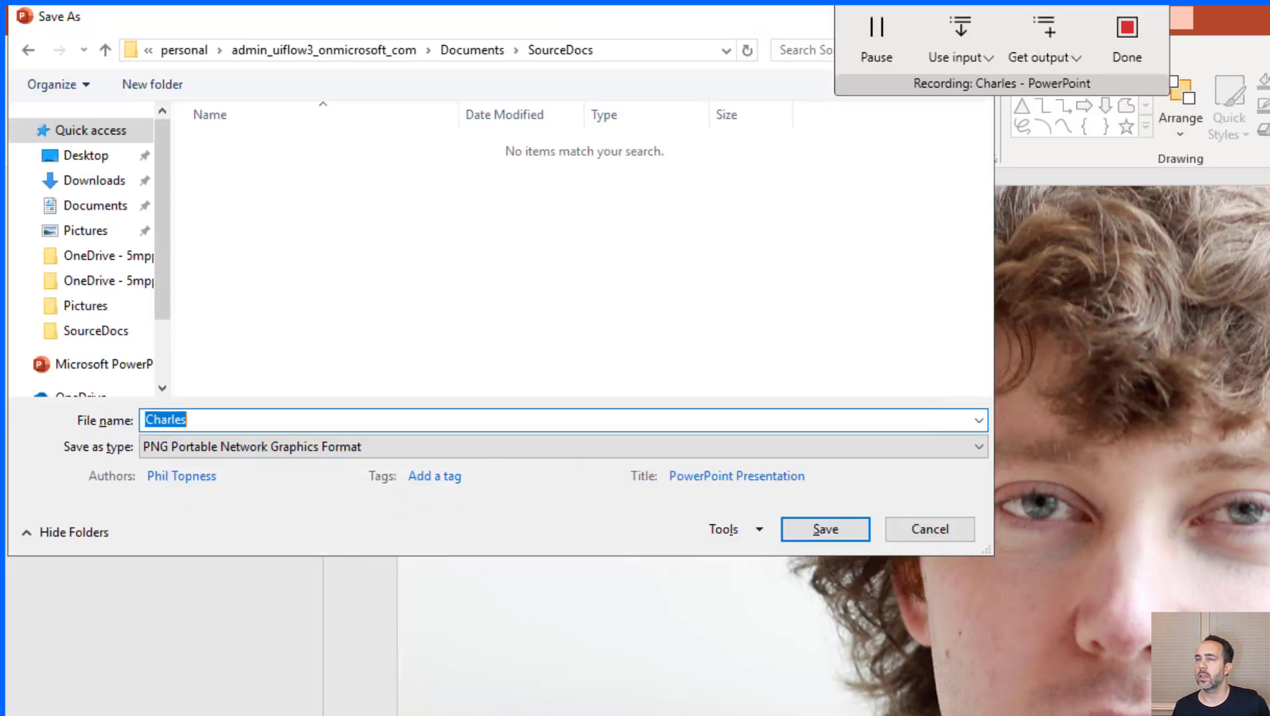
key(ctrl+v)
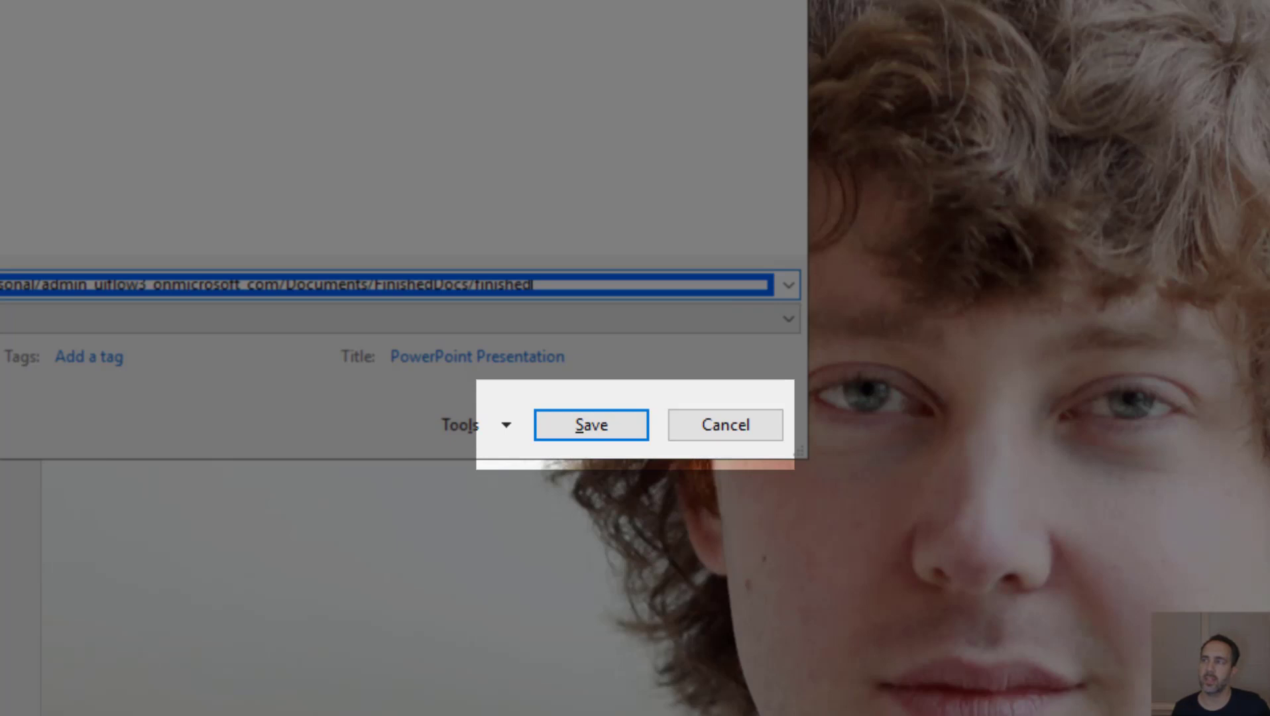
key(Return)
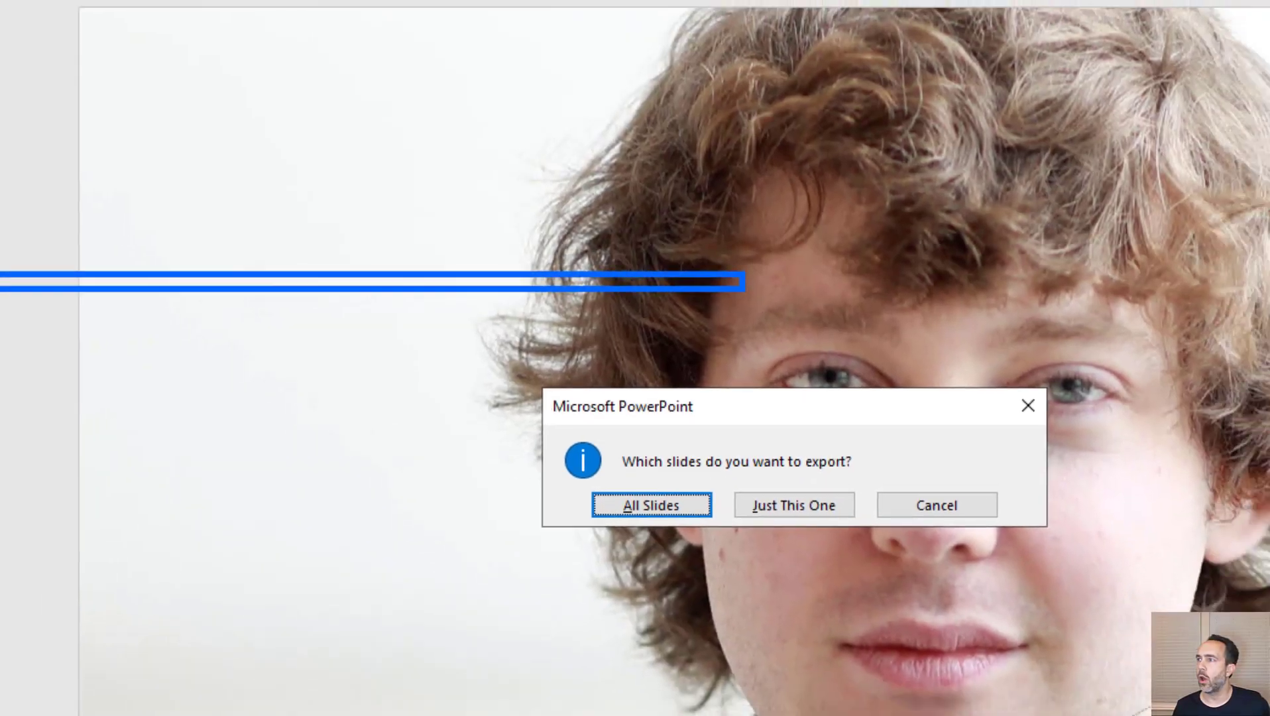
key(alt+j)
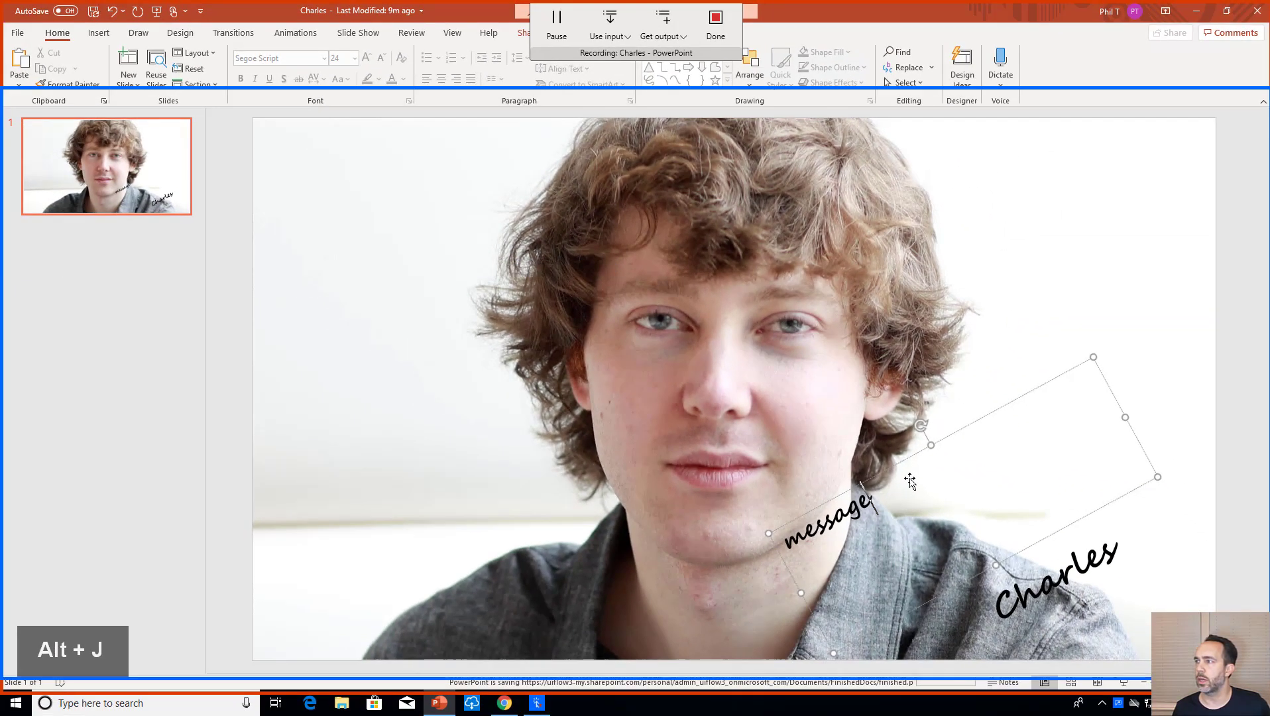
Close Charles.pptx without saving, click Done on the recorder, and exit PowerPoint.
key(ctrl)
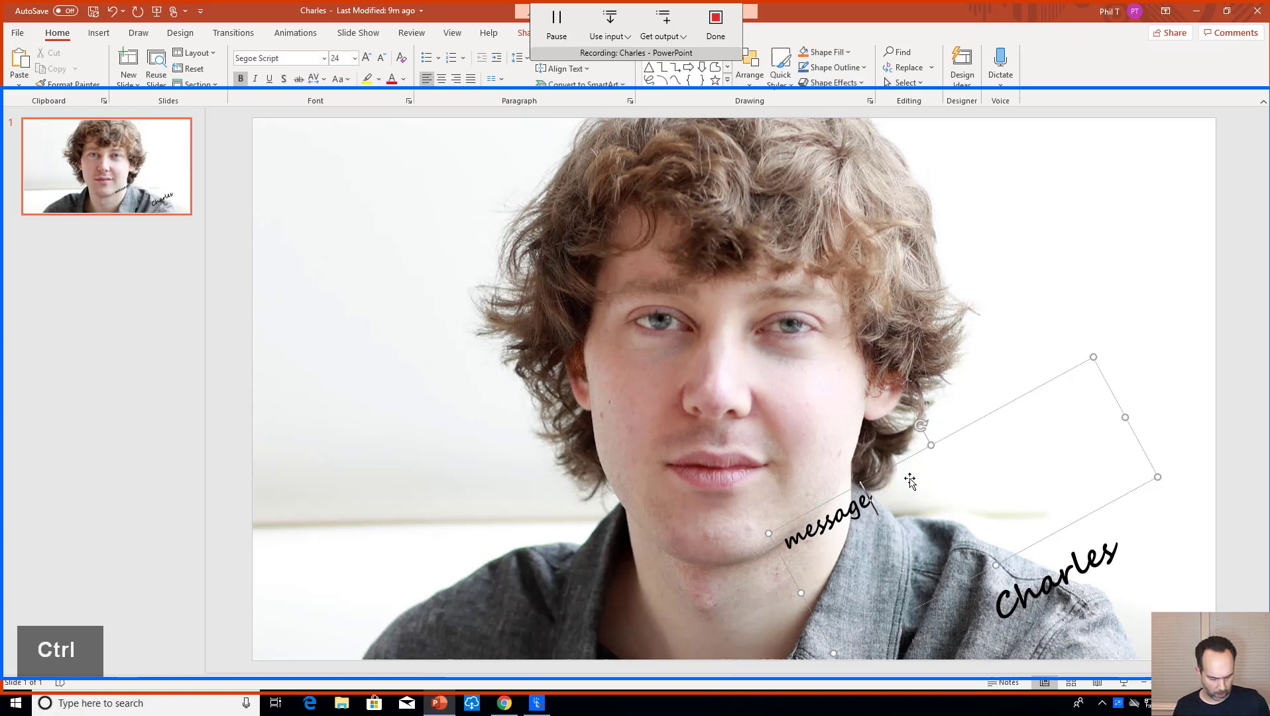
key(ctrl+w)
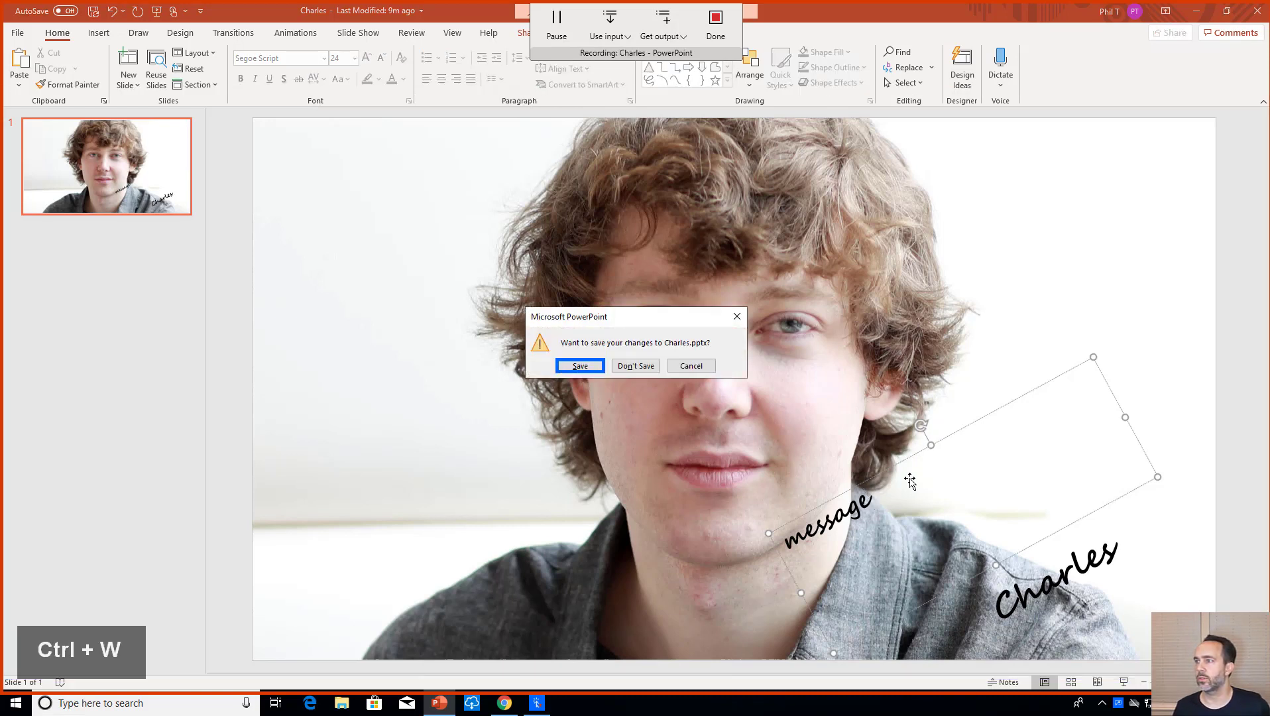
key(alt+n)
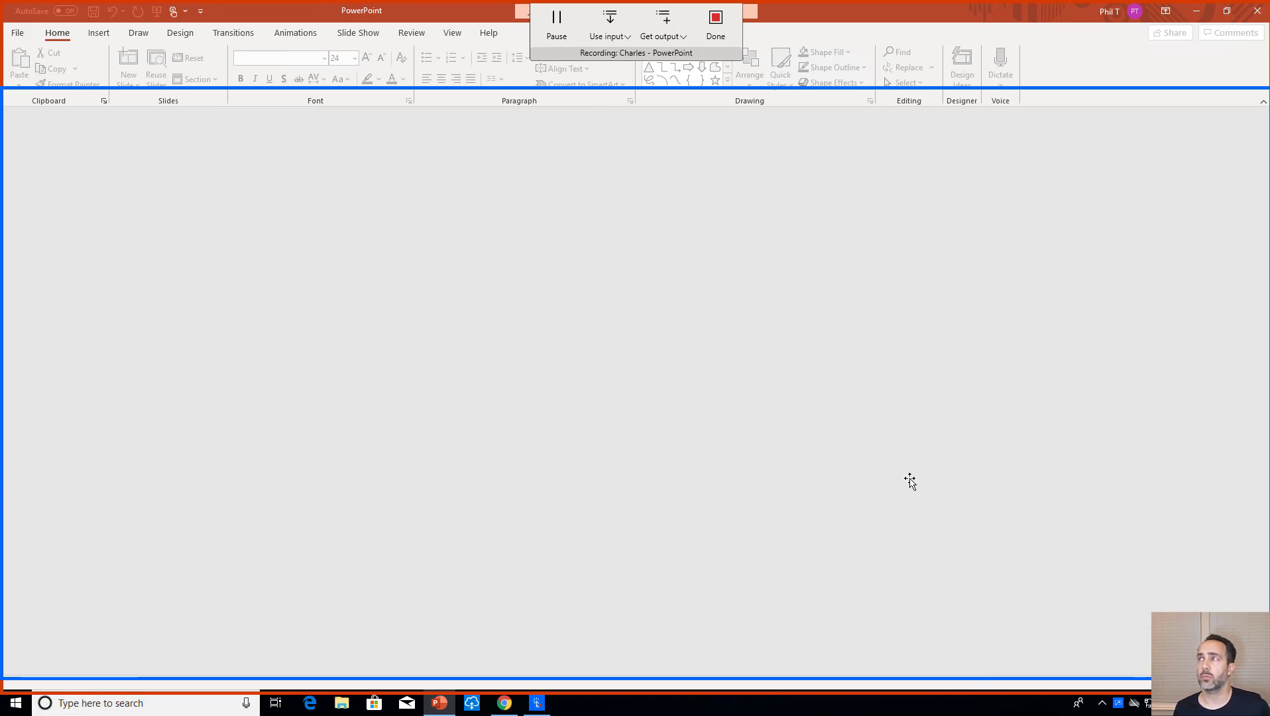
click(713, 25)
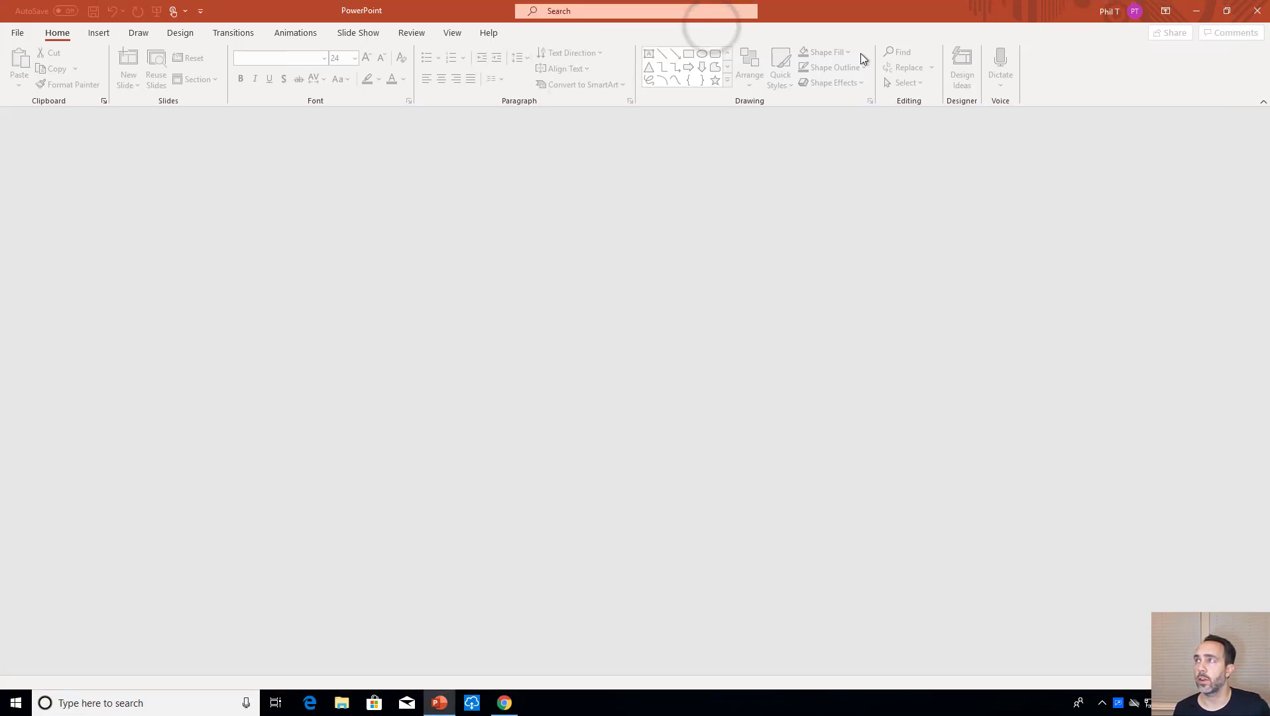
click(1259, 11)
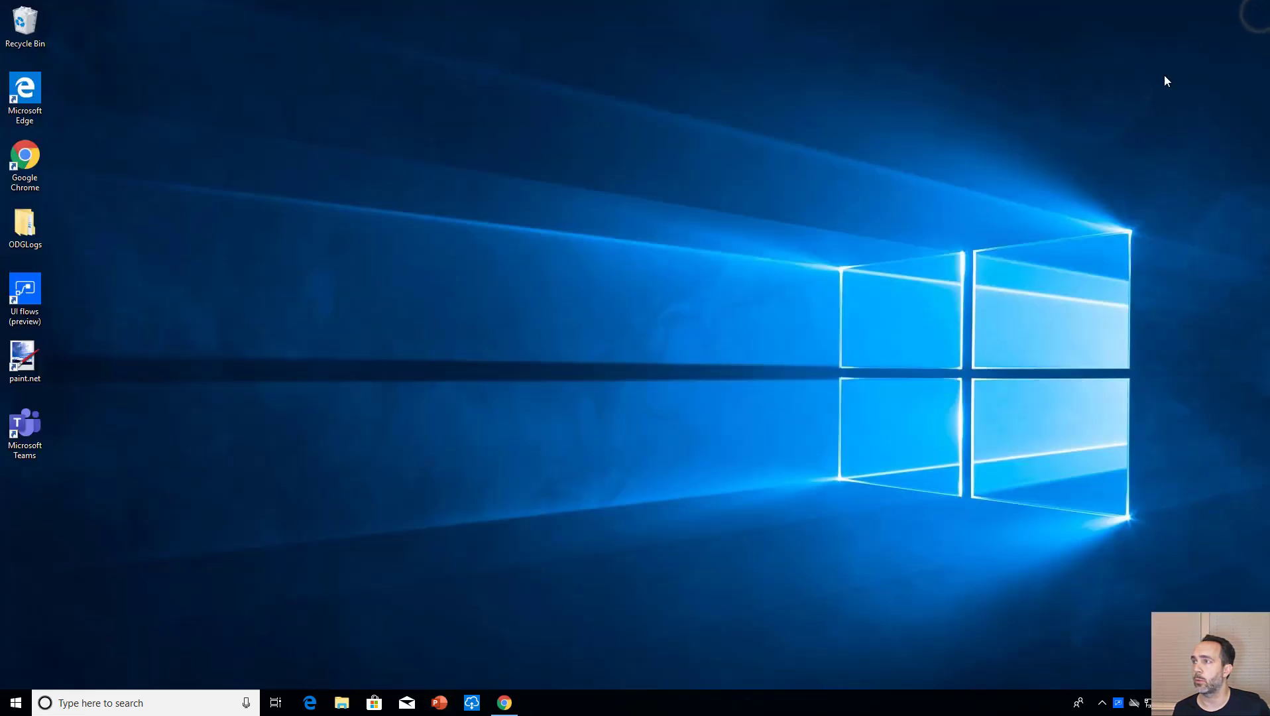
Back in the UI flow editor, expand the Run PowerPoint script's recorded steps.
click(515, 703)
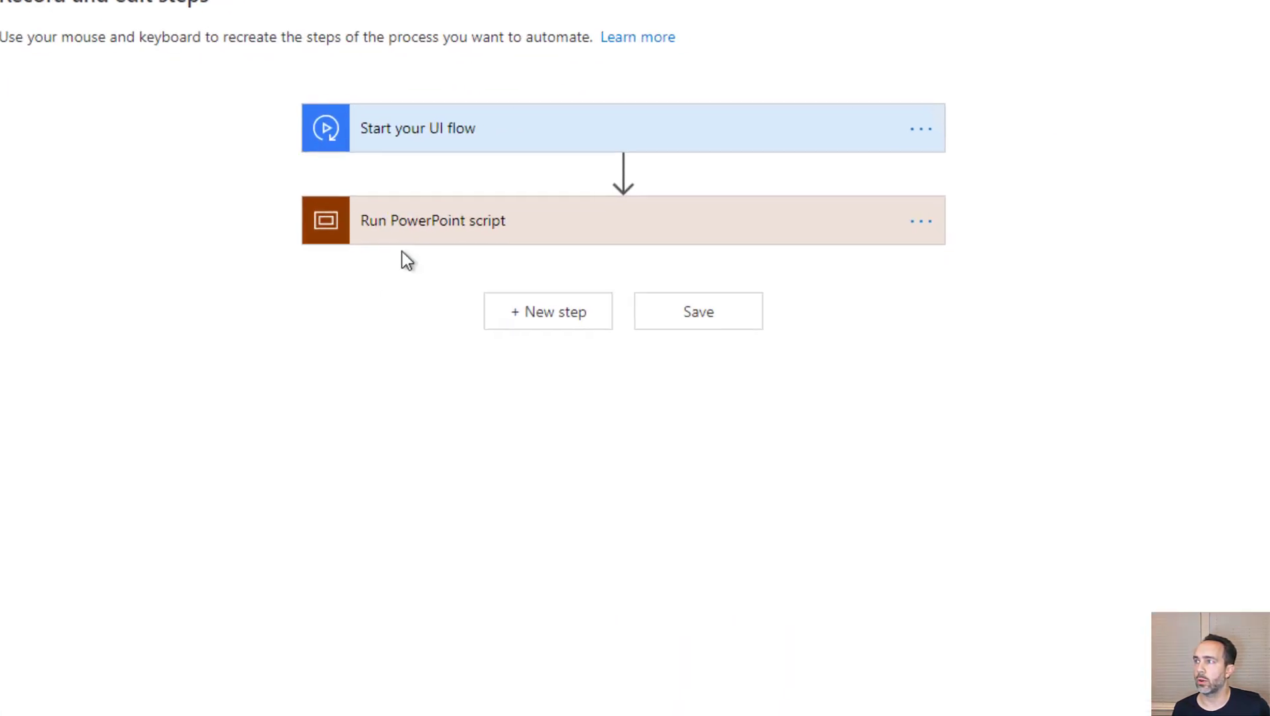
click(423, 232)
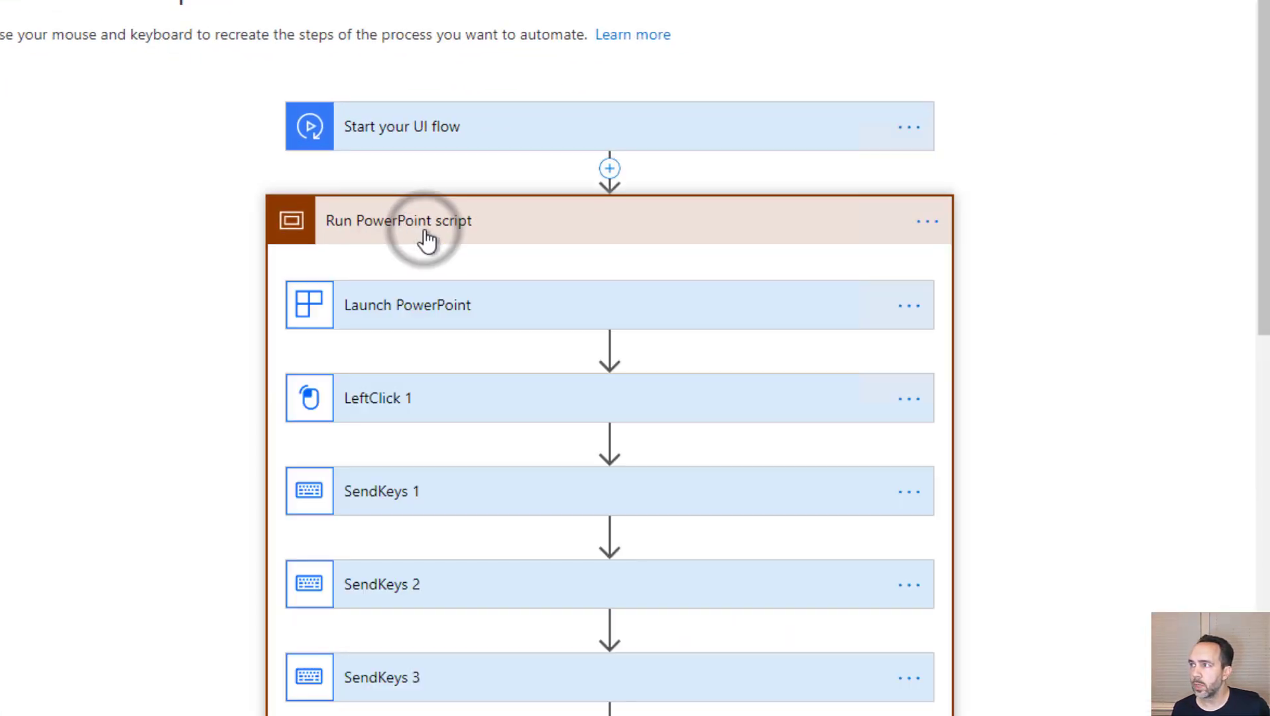
scroll(376, 332, down, 3)
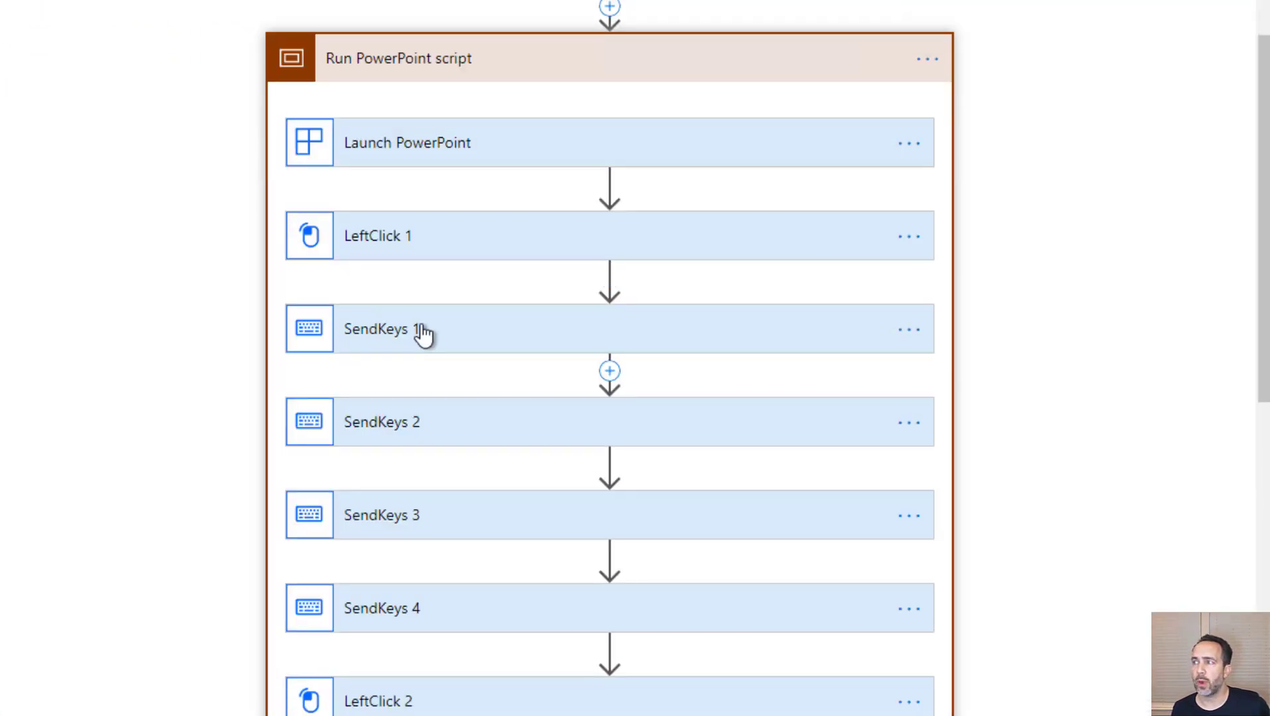
scroll(398, 626, down, 4)
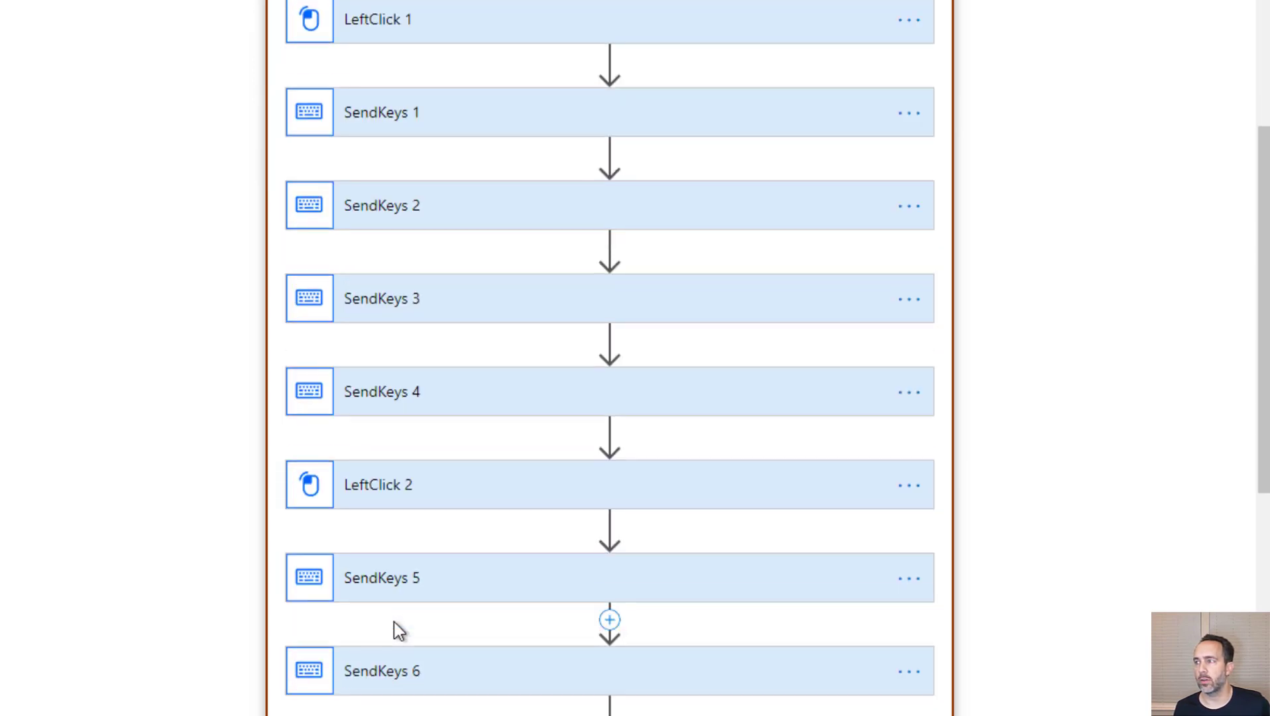
scroll(394, 626, up, 7)
scroll(357, 445, down, 4)
scroll(358, 509, down, 4)
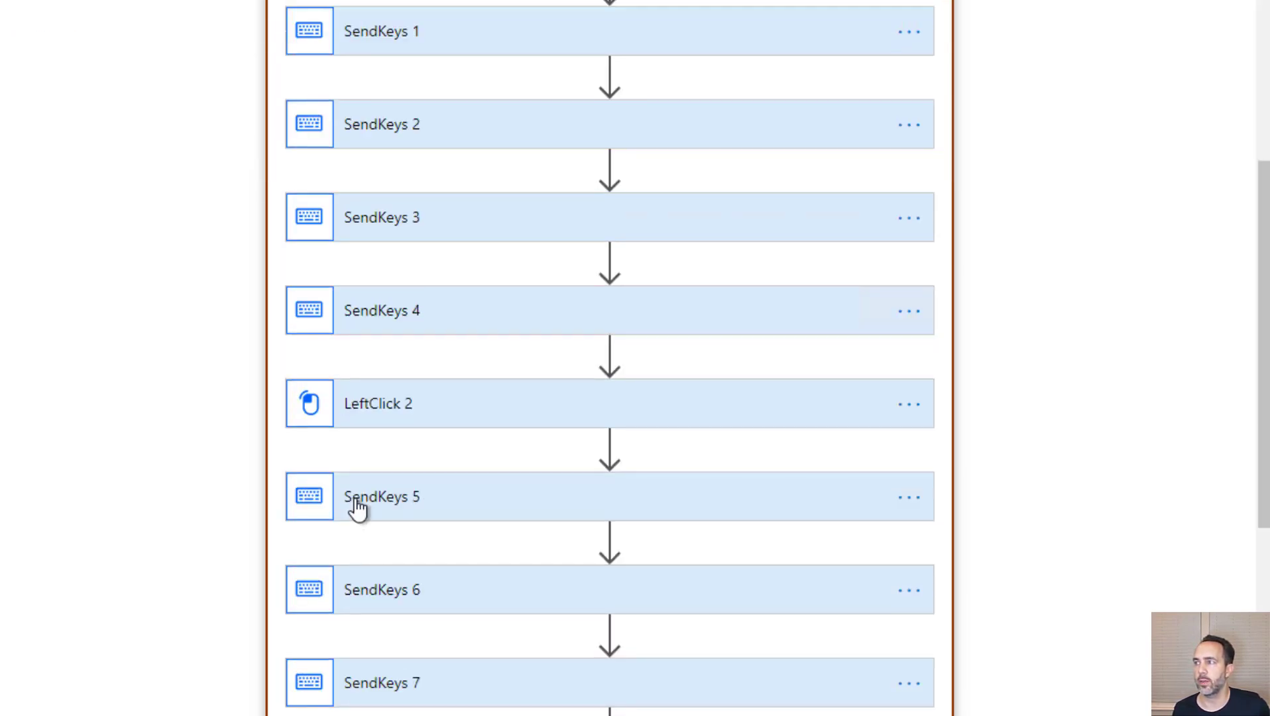
scroll(357, 510, up, 8)
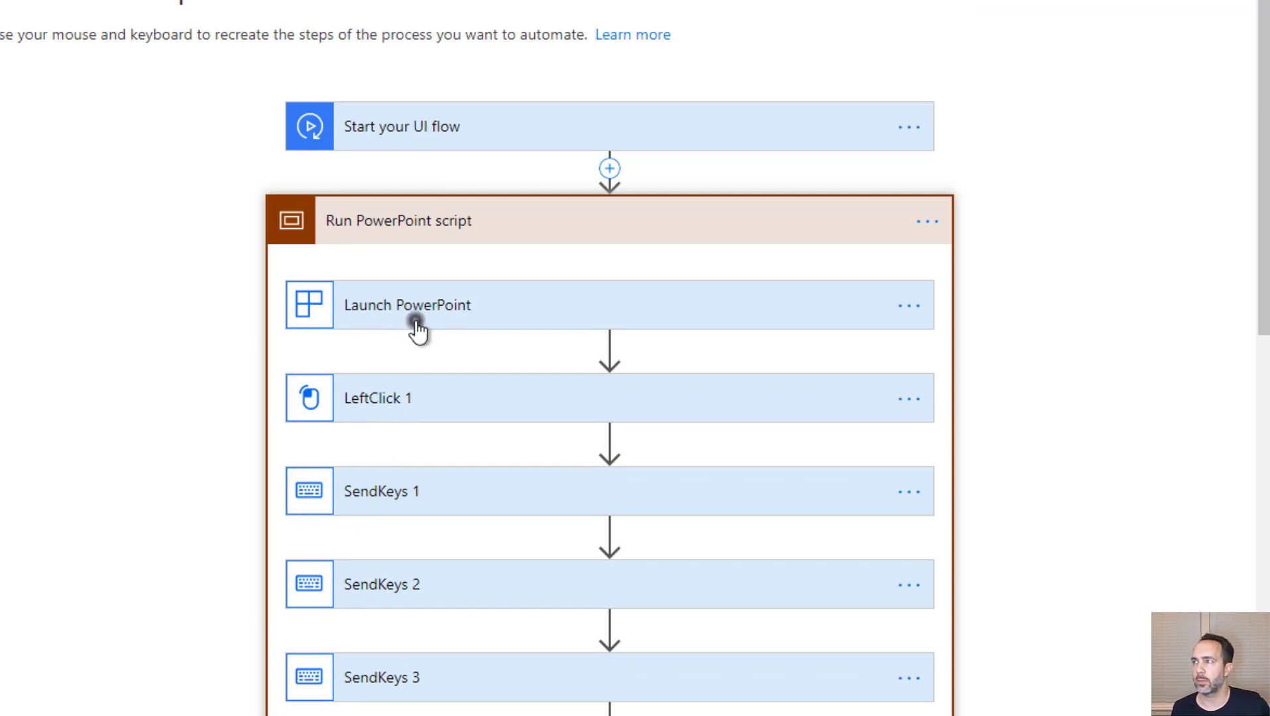
Inspect the Launch PowerPoint, LeftClick 1, SendKeys 1 and SendKeys 2 steps.
click(413, 332)
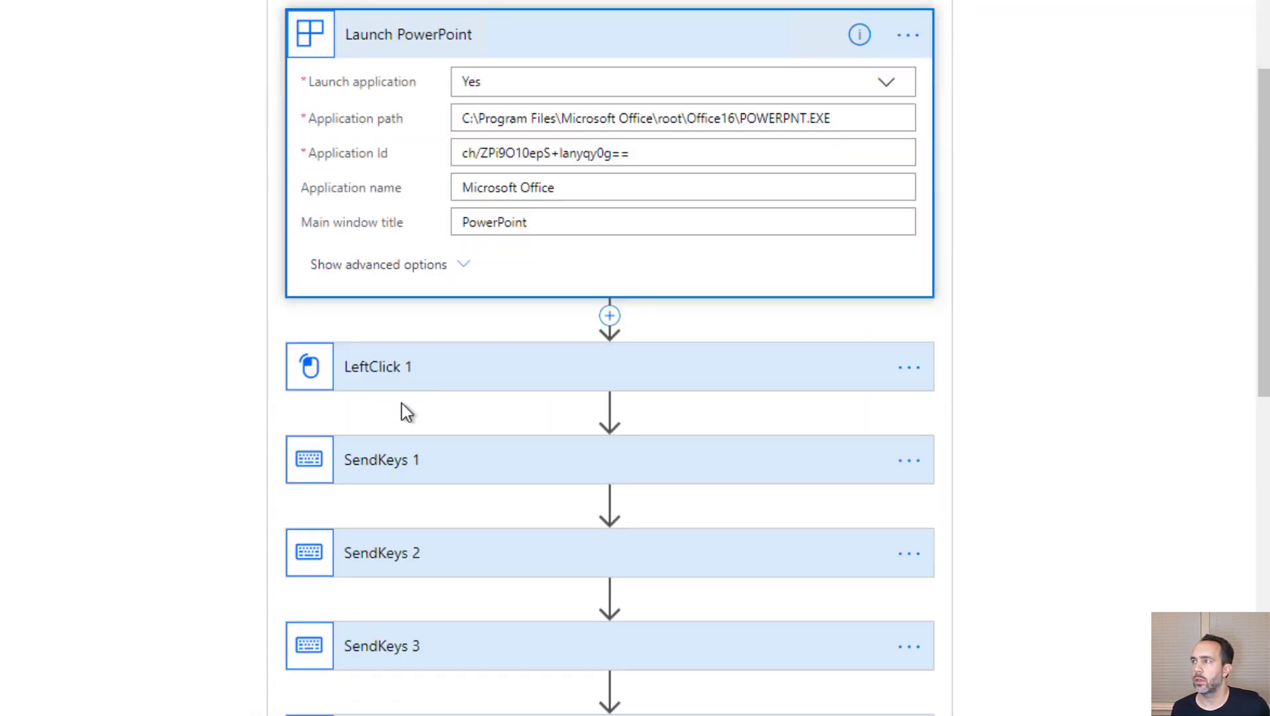
click(403, 367)
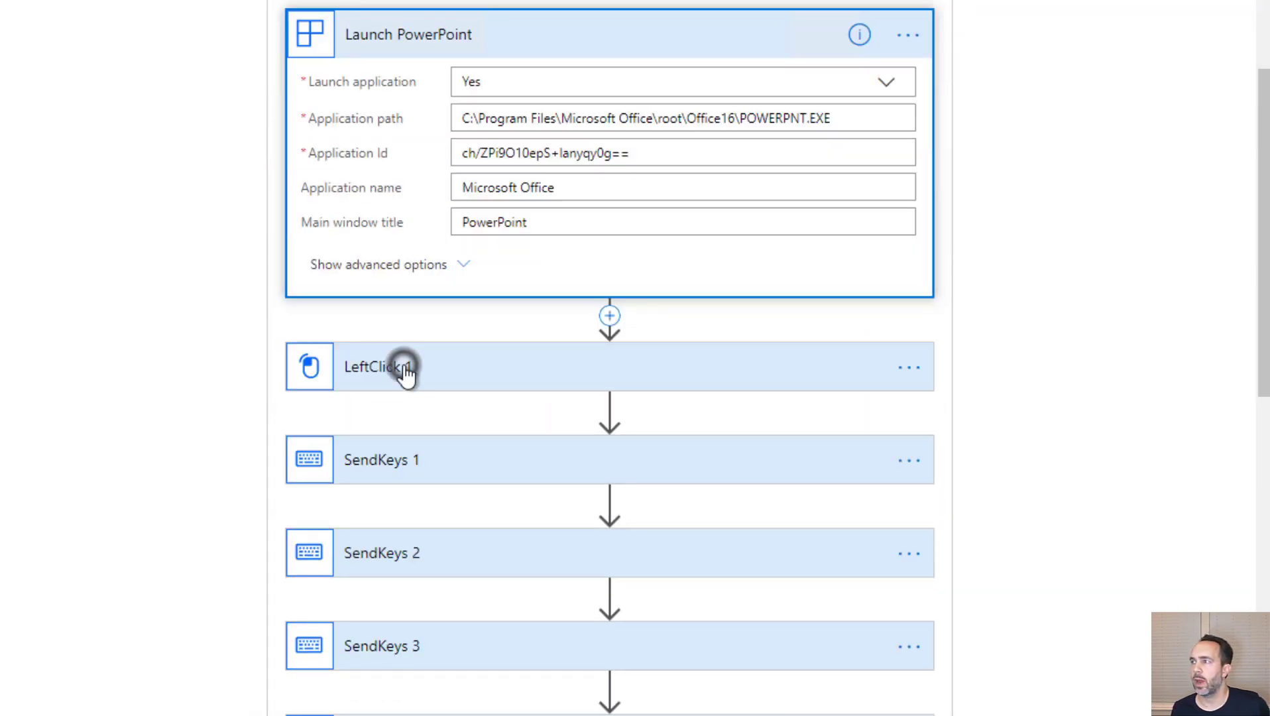
scroll(626, 346, down, 5)
scroll(608, 118, up, 1)
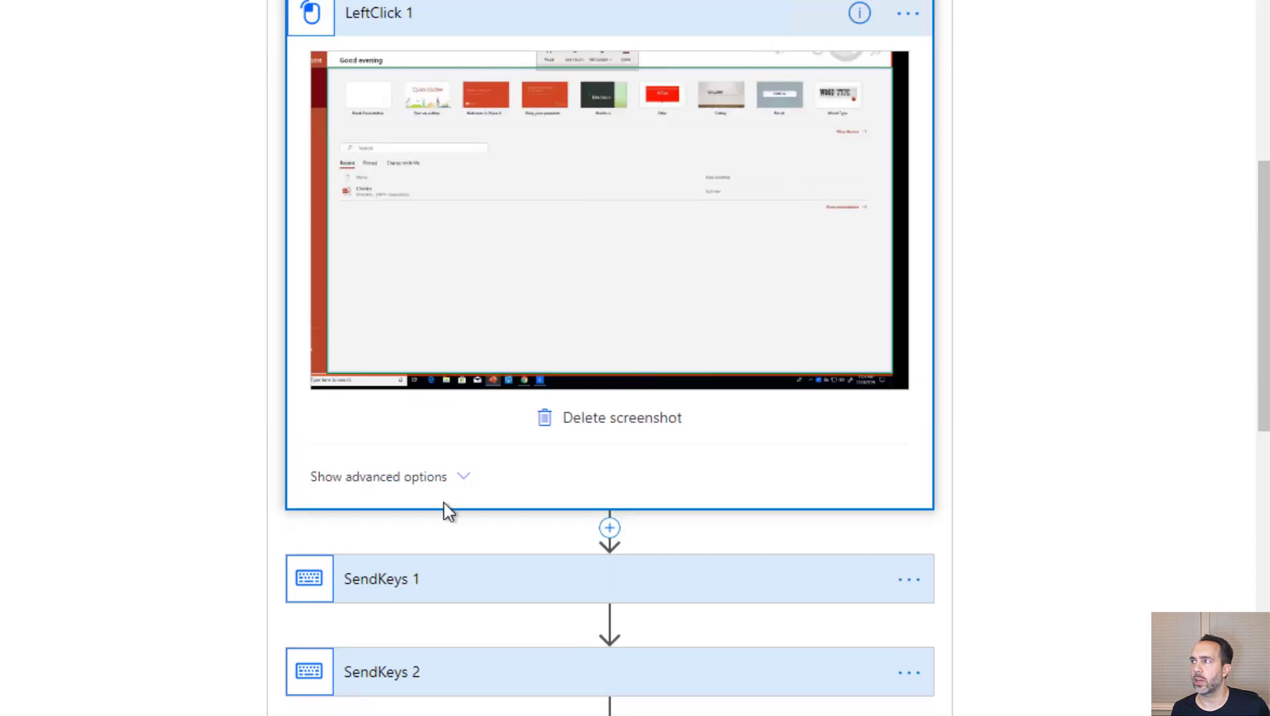
click(454, 577)
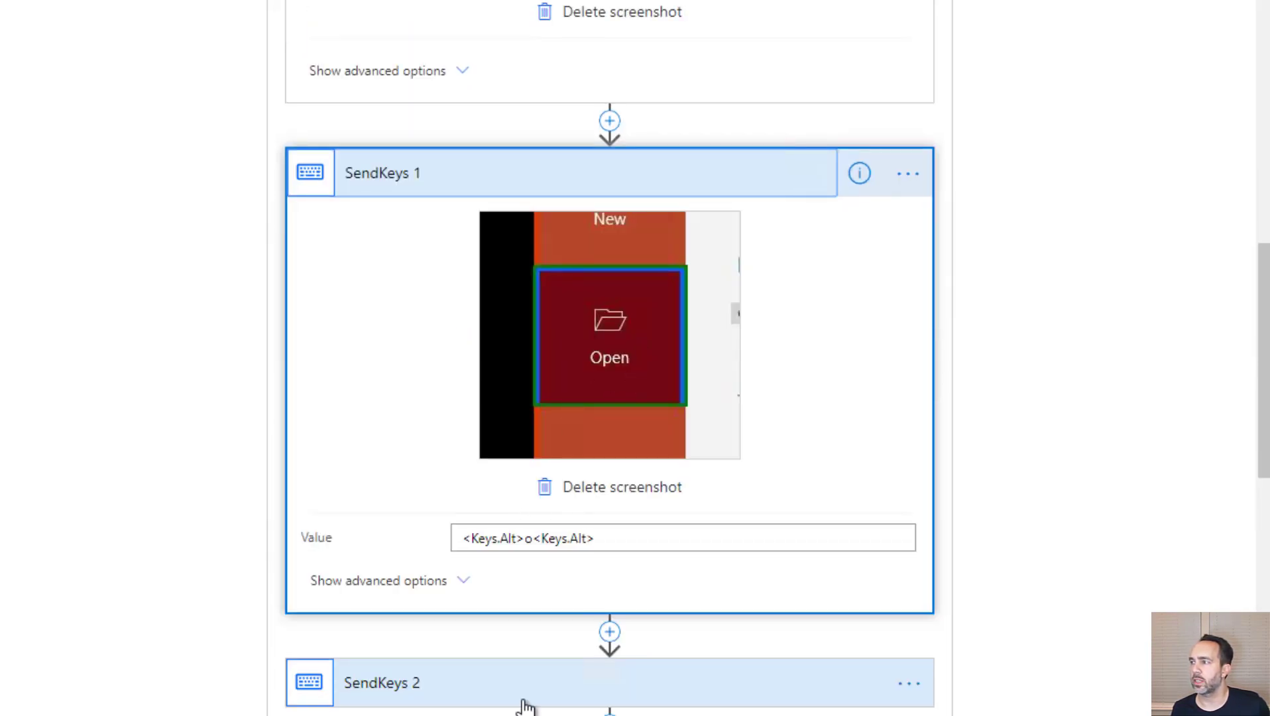
click(523, 693)
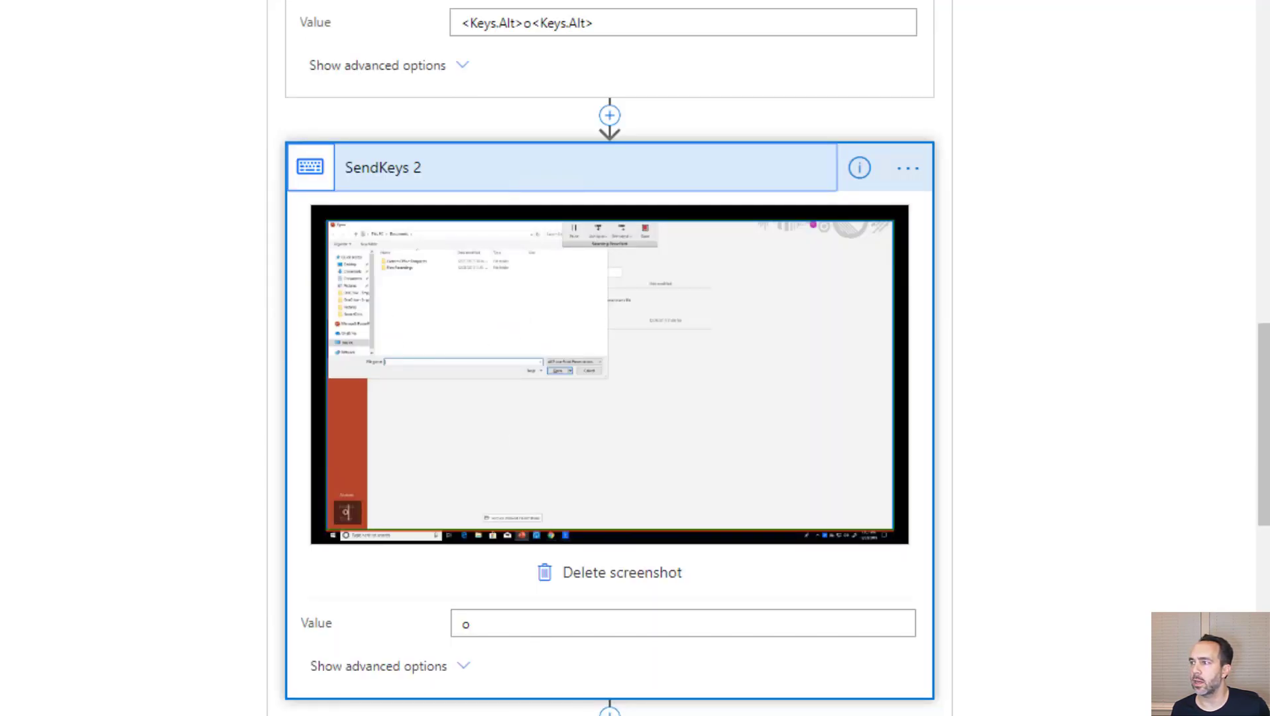
scroll(508, 650, down, 6)
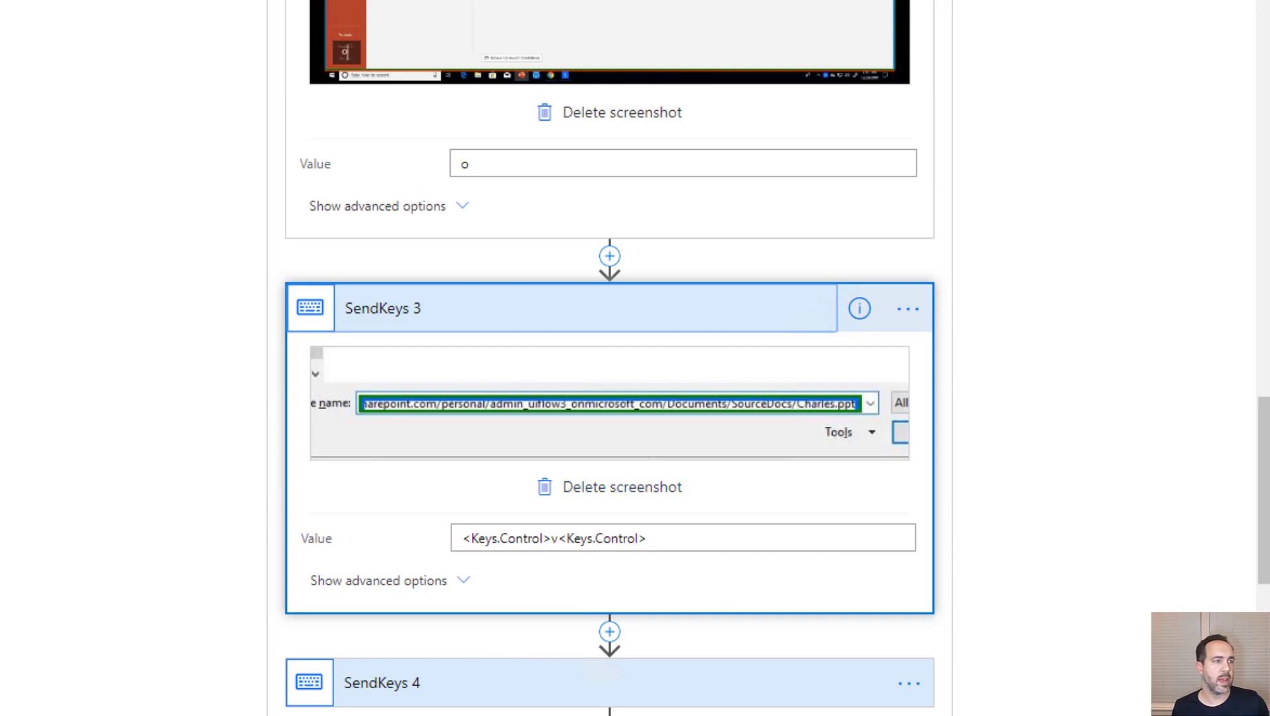
Replace the SendKeys 3 value with the pasted Charles.pptx SharePoint URL.
triple_click(649, 534)
text(https://uiflow3-my.sharepoint.com/personal/admin_uiflow3_onmicrosoft_com/Documents/SourceDocs/Charles.pptx)
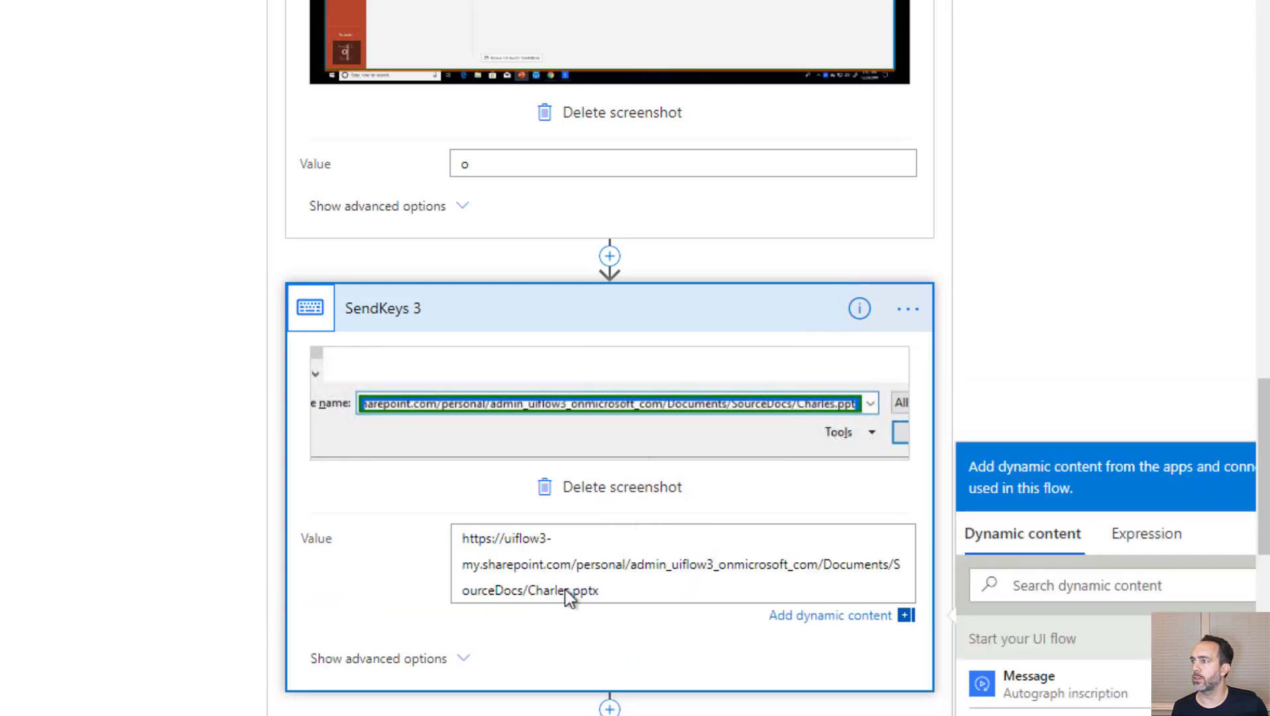
scroll(537, 633, down, 5)
Review the SendKeys 4, LeftClick 2 and SendKeys 5 steps.
click(456, 437)
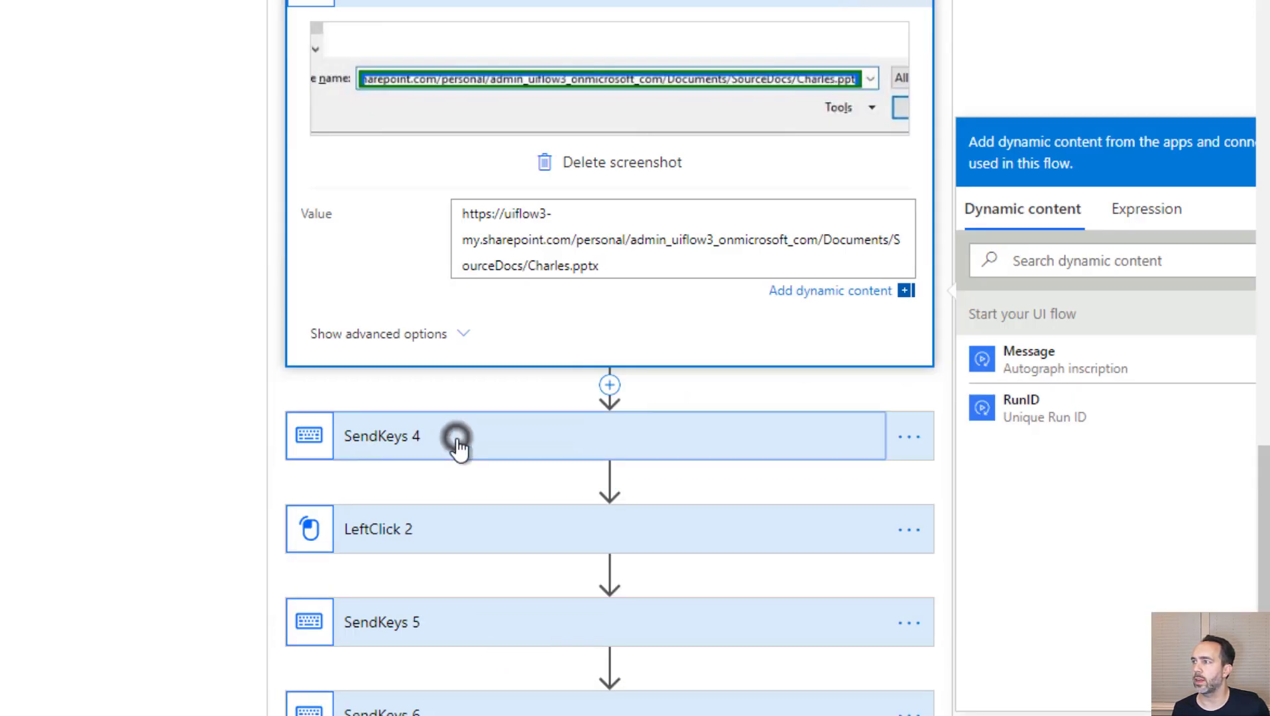
scroll(464, 464, down, 4)
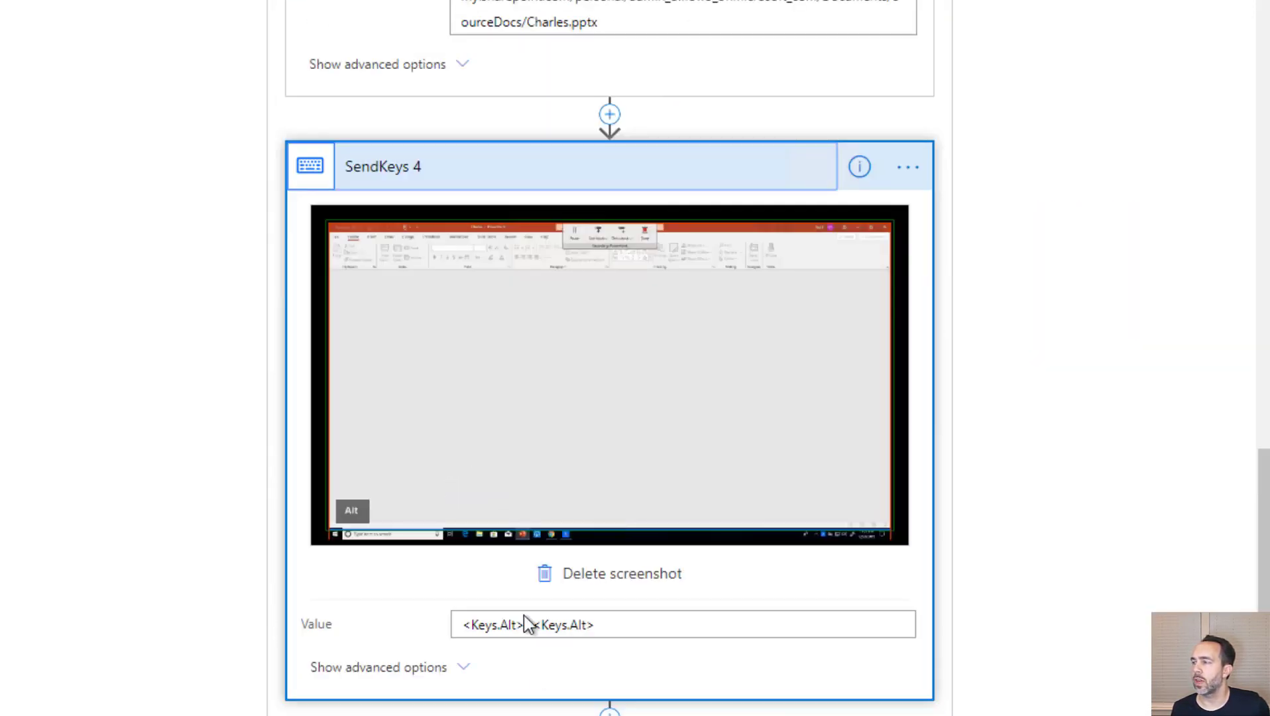
scroll(523, 630, down, 5)
click(473, 416)
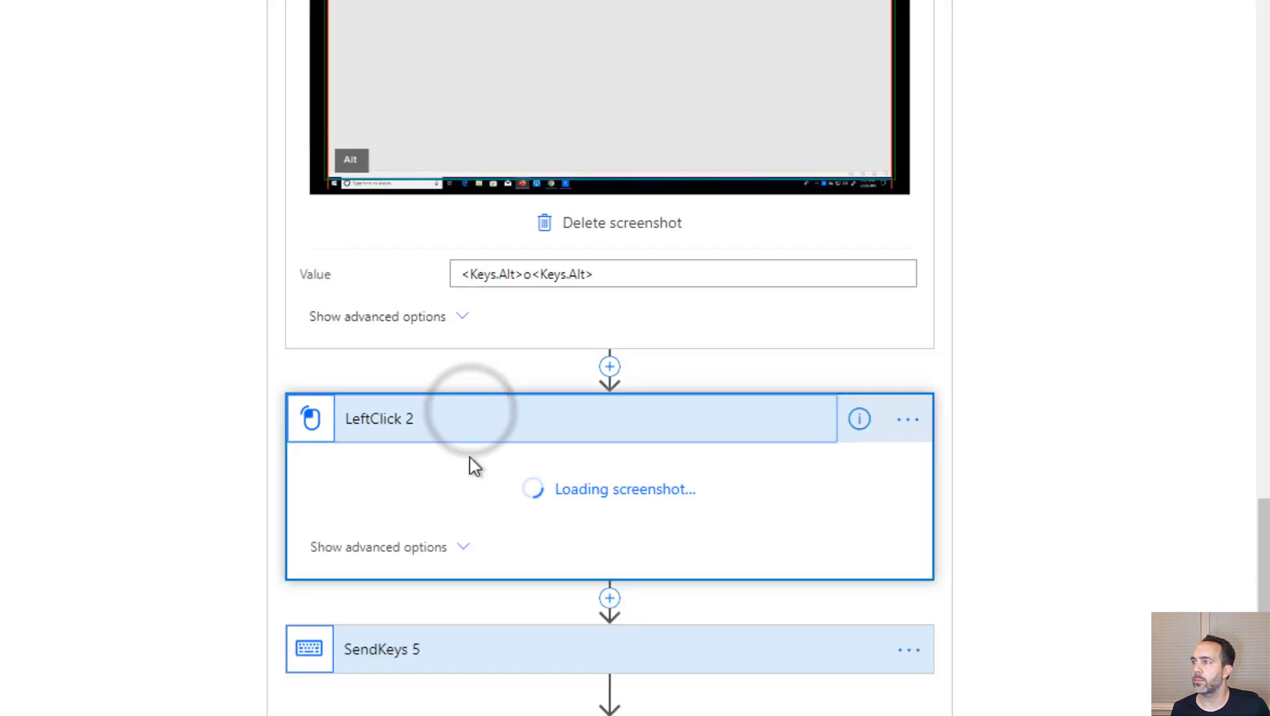
scroll(469, 460, down, 2)
scroll(473, 467, down, 2)
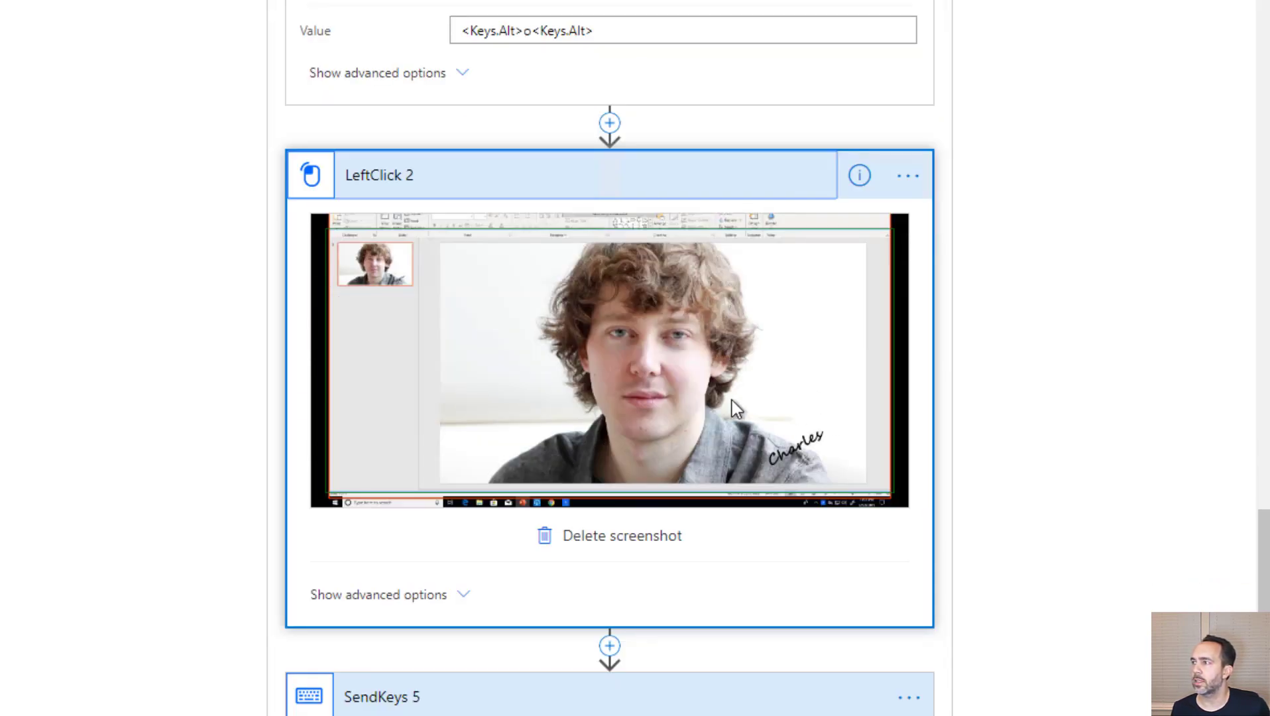
scroll(530, 673, down, 1)
click(486, 600)
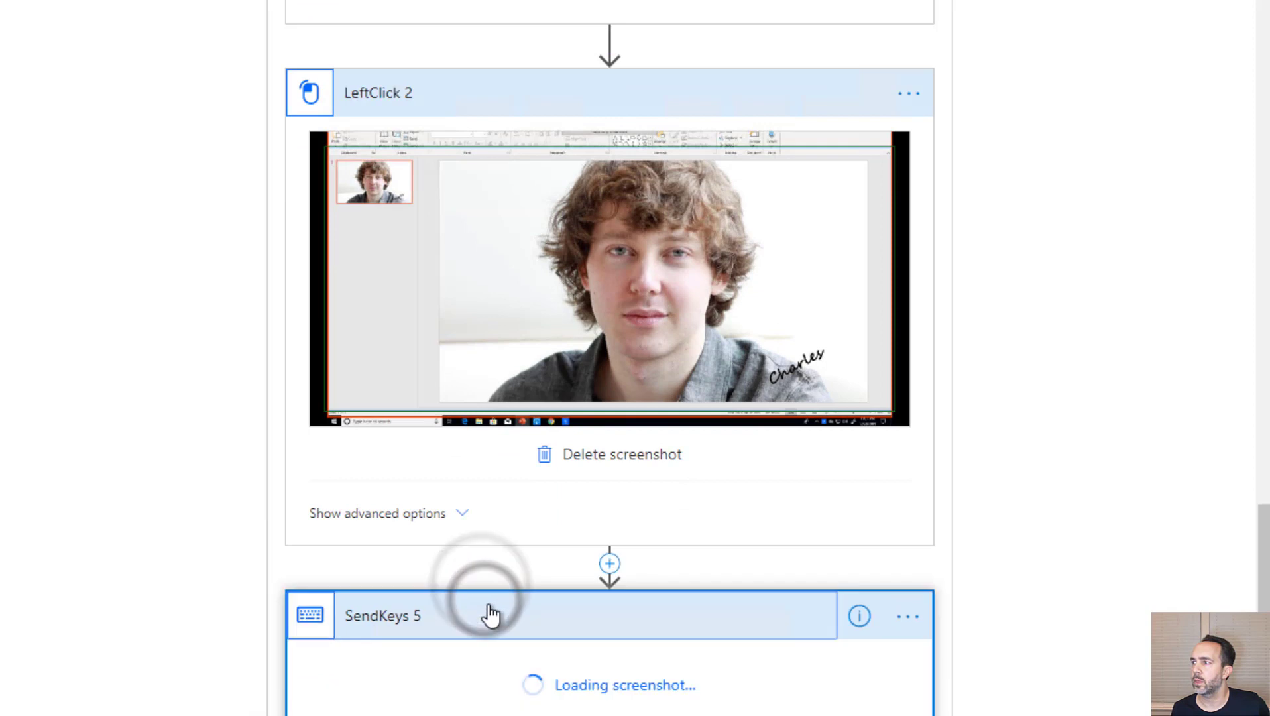
scroll(474, 617, down, 4)
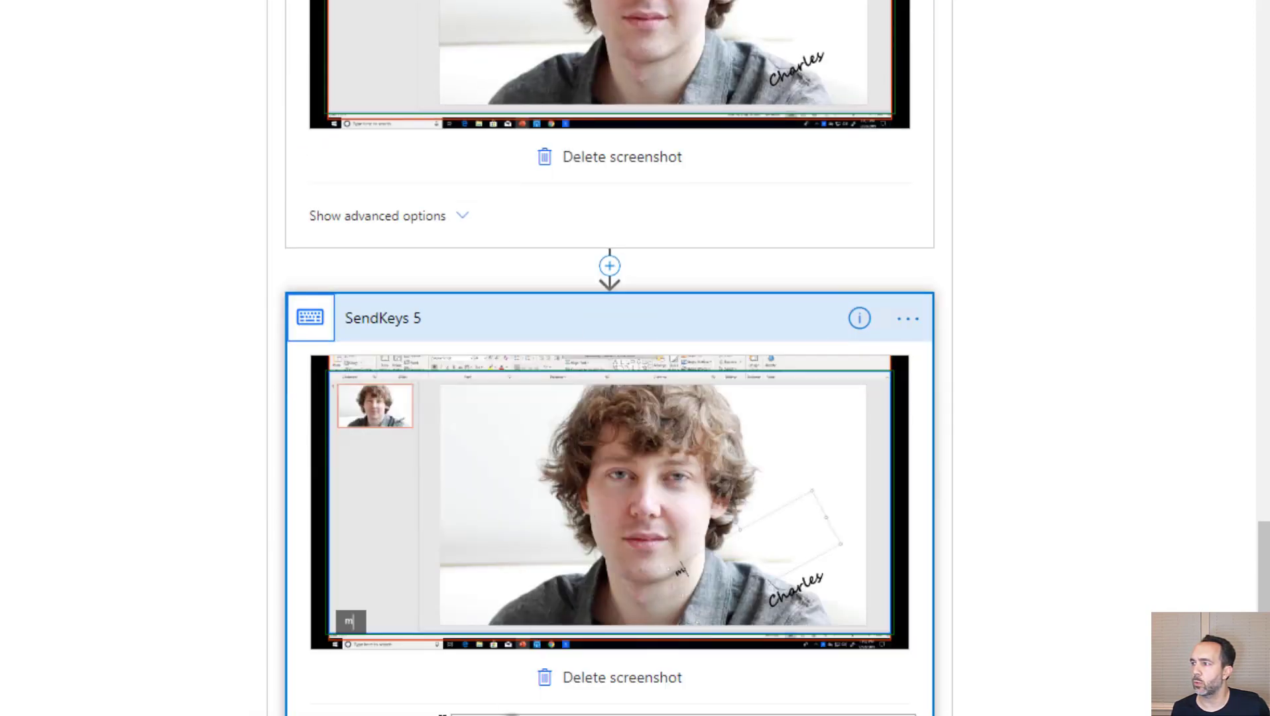
In SendKeys 5, replace the word 'message' with the Message dynamic-content token.
click(622, 713)
scroll(583, 636, down, 3)
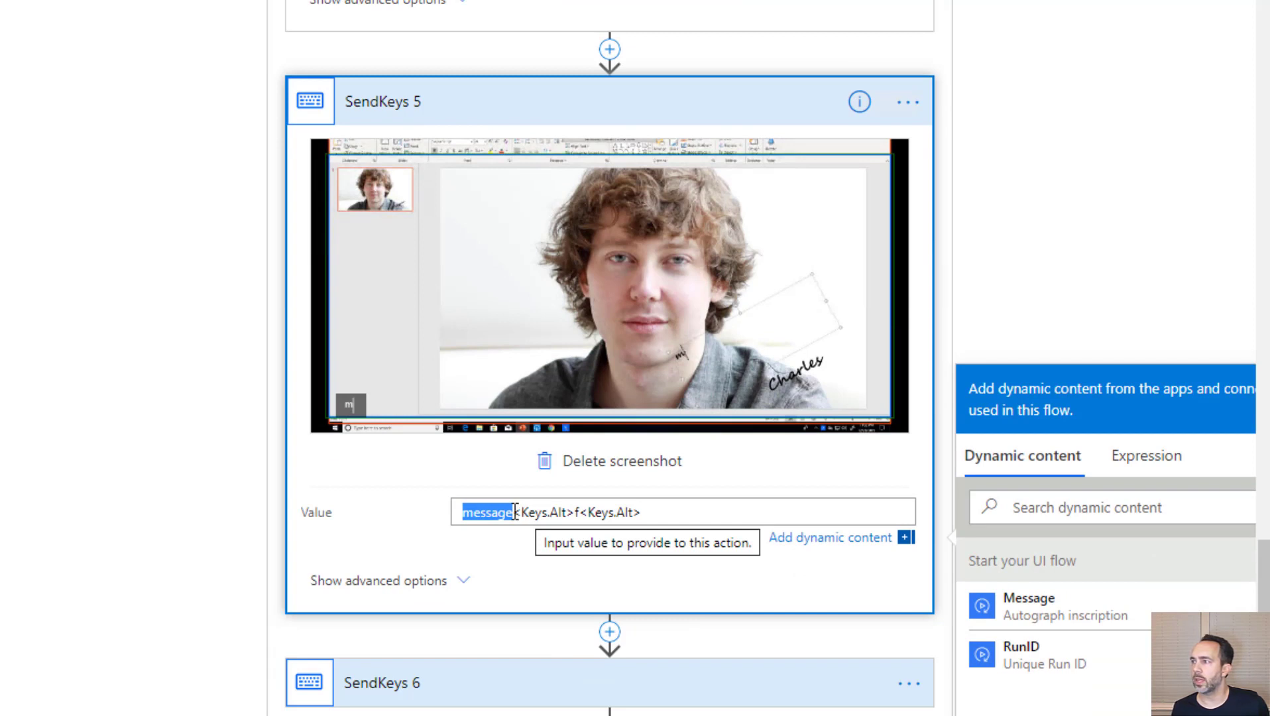
key(BackSpace)
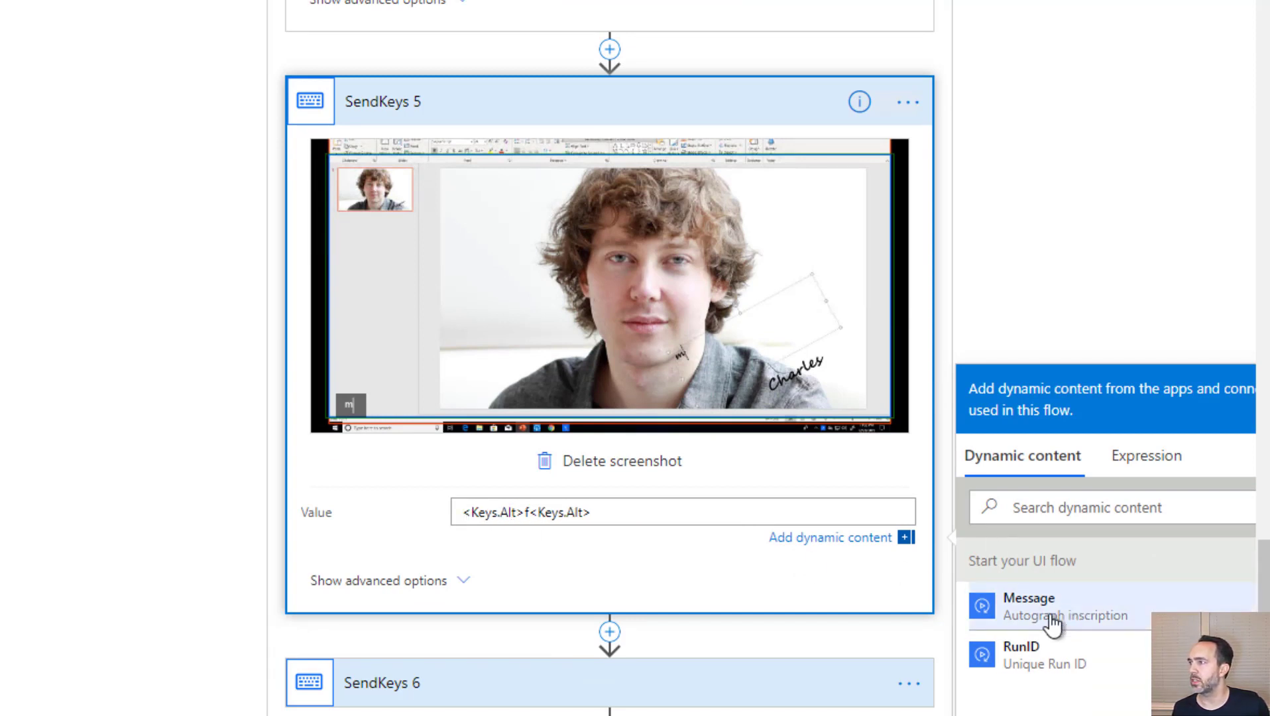
click(1053, 620)
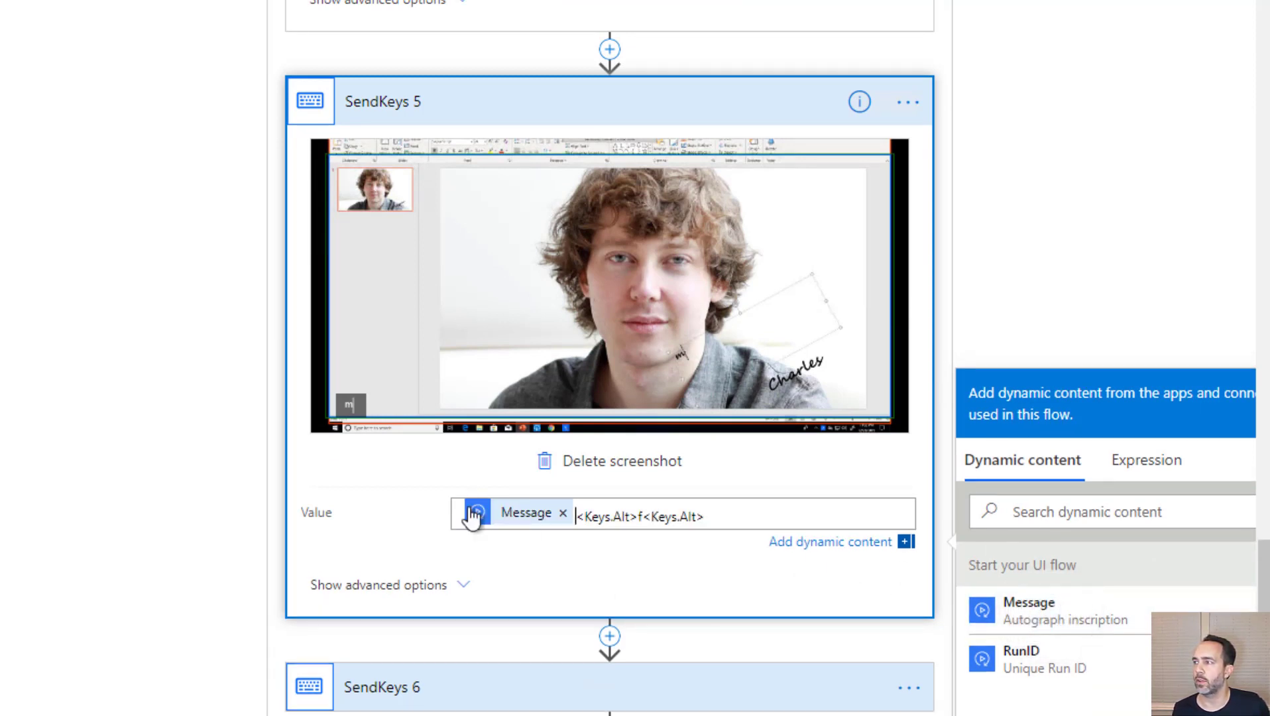
scroll(595, 587, down, 5)
Expand SendKeys 6, 7, 8 and 9 to check their keystrokes.
click(514, 375)
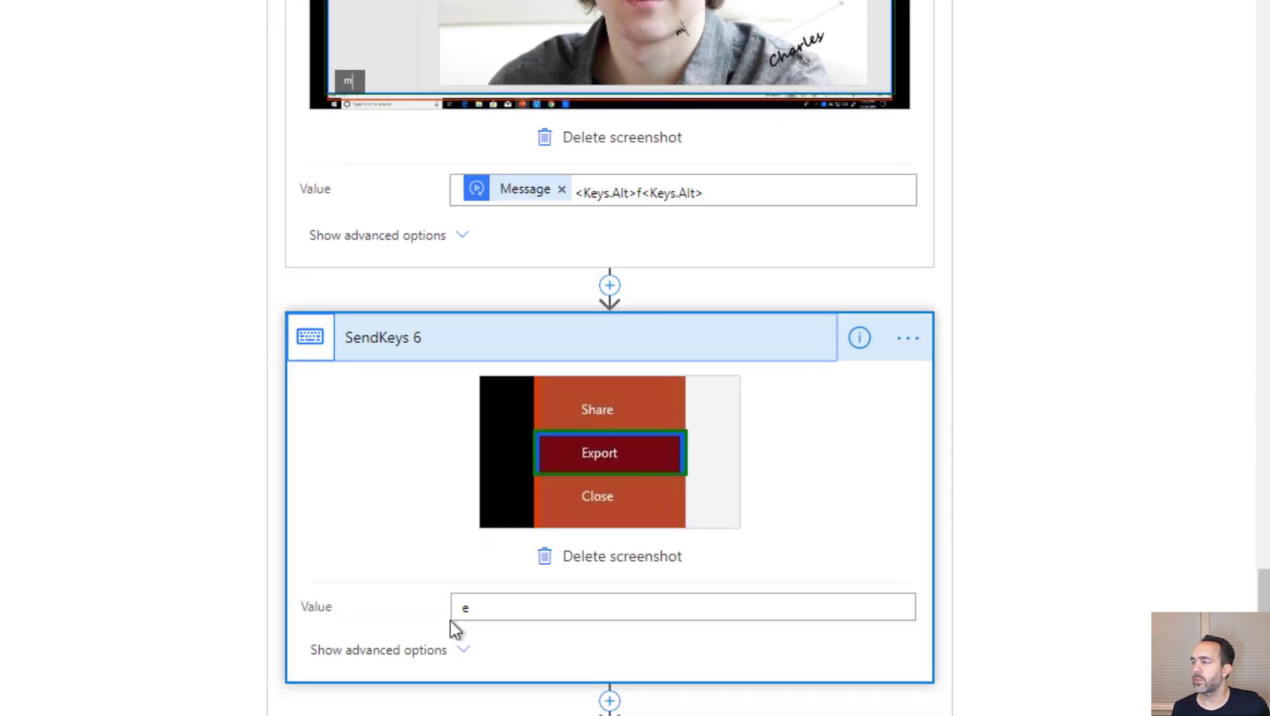
scroll(481, 606, down, 7)
click(513, 311)
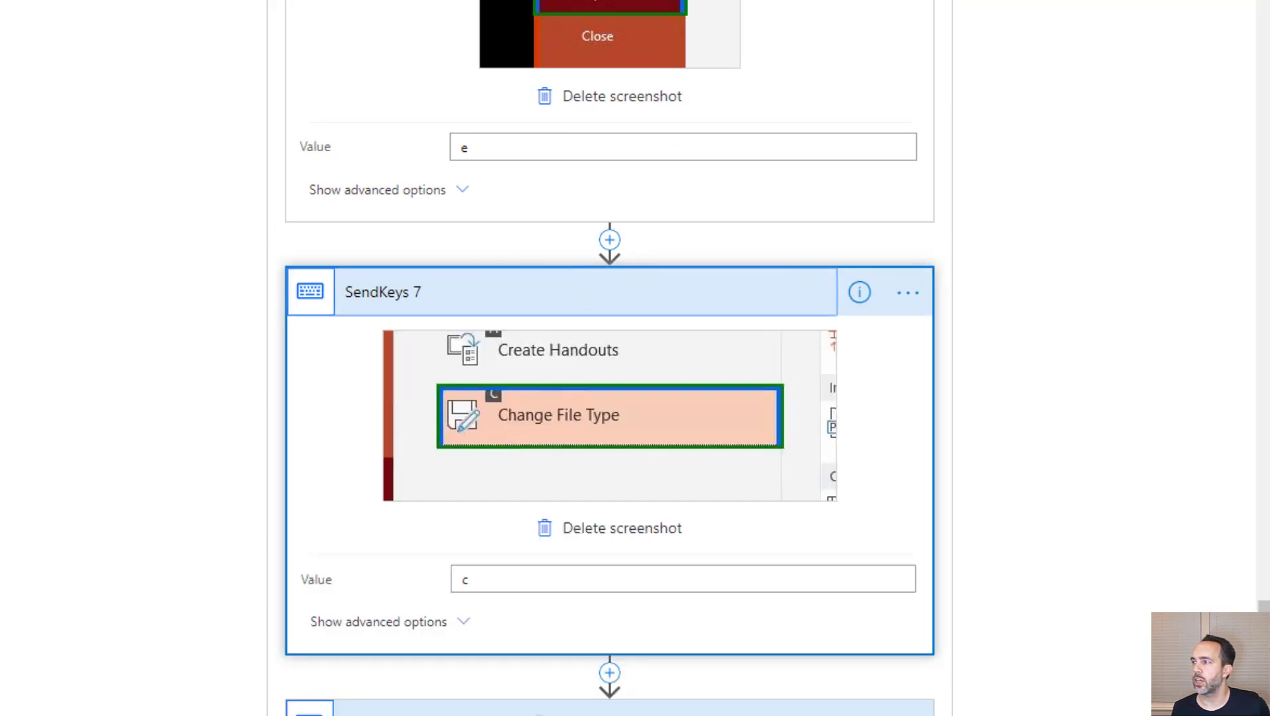
click(517, 708)
scroll(517, 712, down, 6)
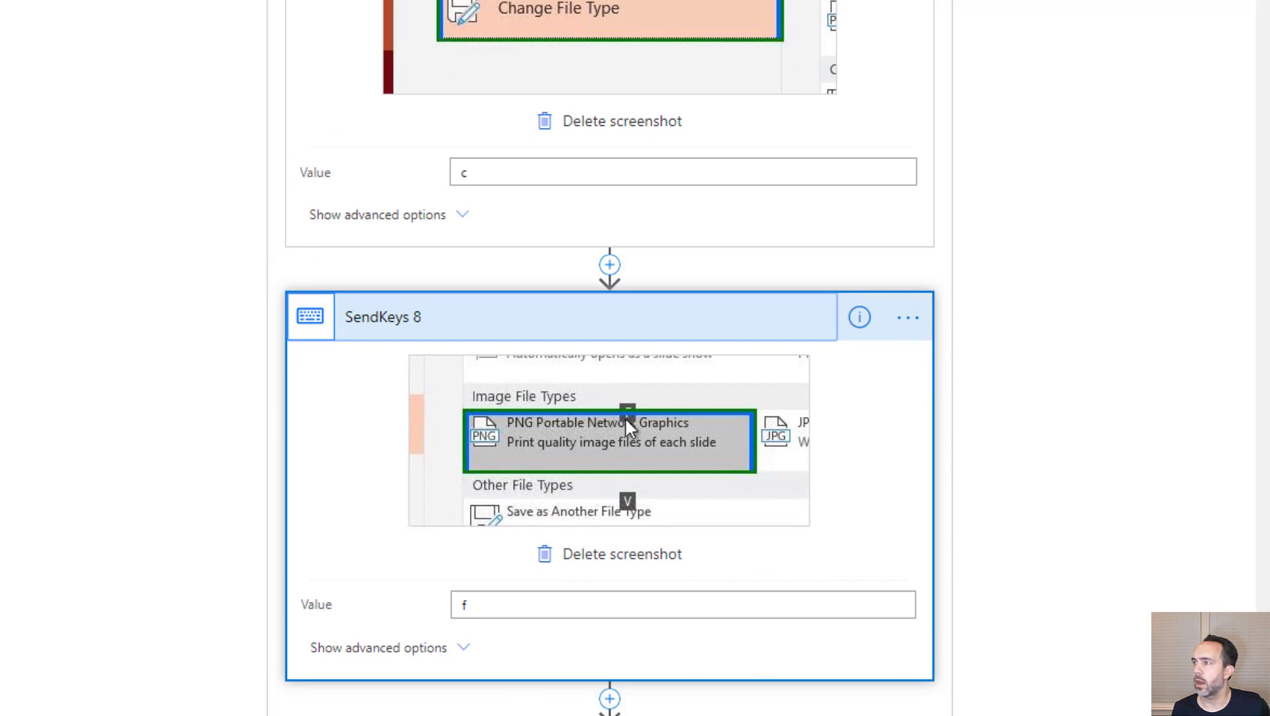
scroll(580, 525, down, 6)
click(511, 344)
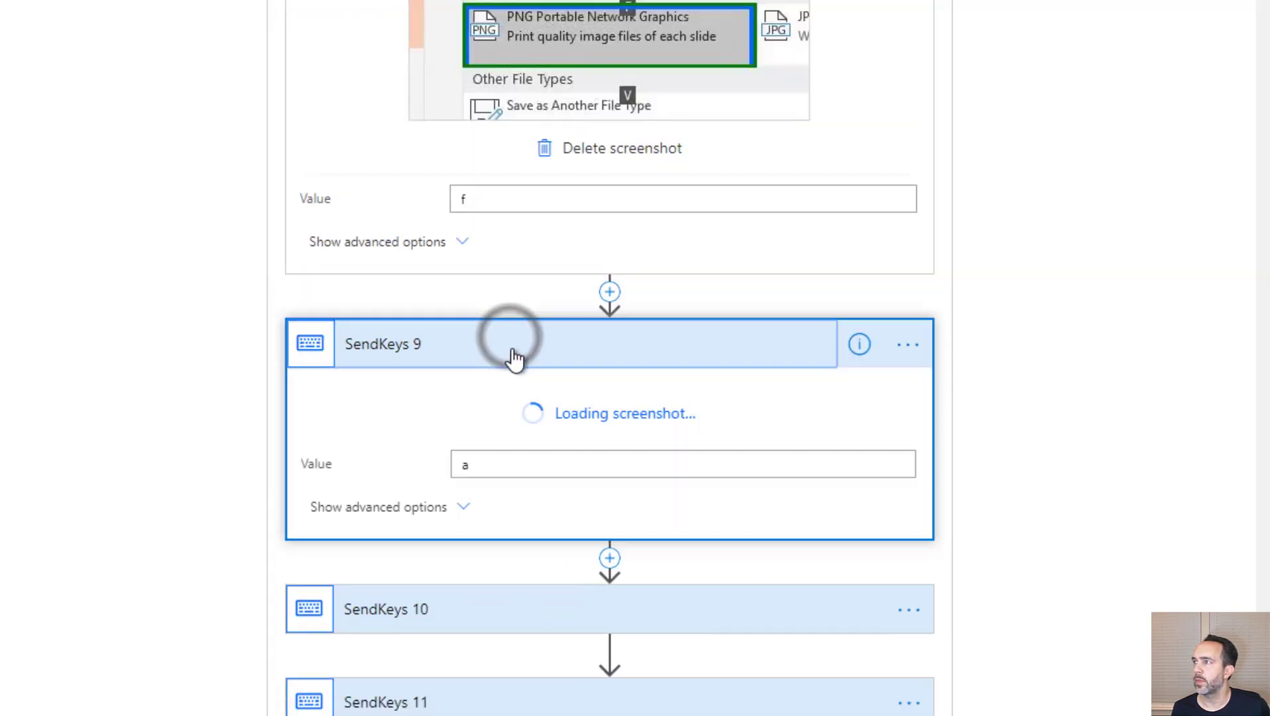
scroll(517, 522, down, 7)
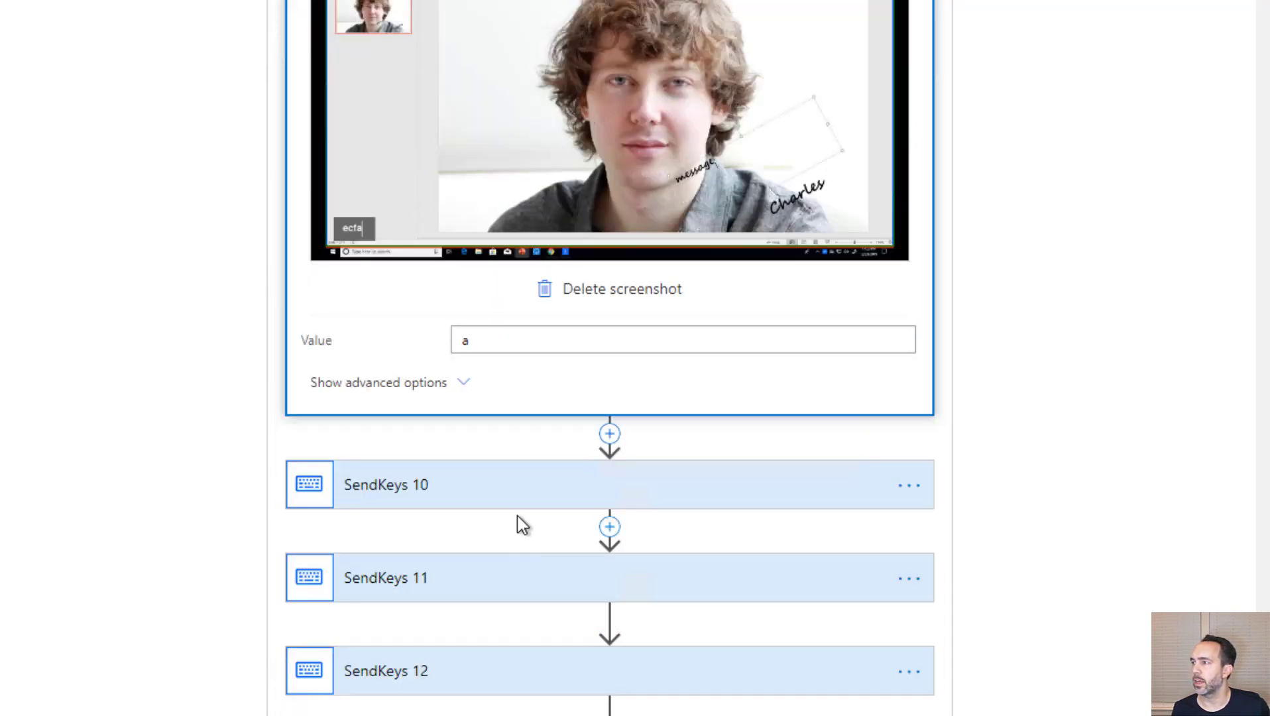
Replace SendKeys 10's <Keys.Control>v<Keys.Control> with the pasted FinishedDocs SharePoint URL.
click(527, 488)
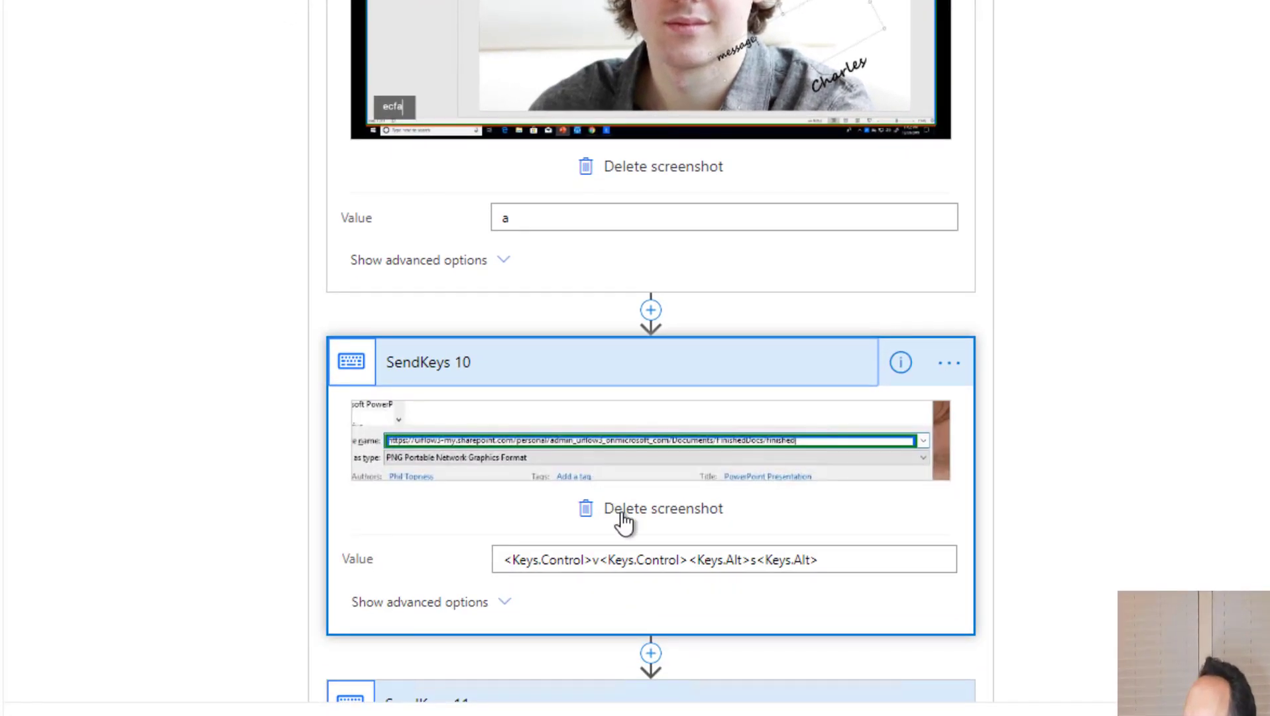
drag(688, 558, 401, 567)
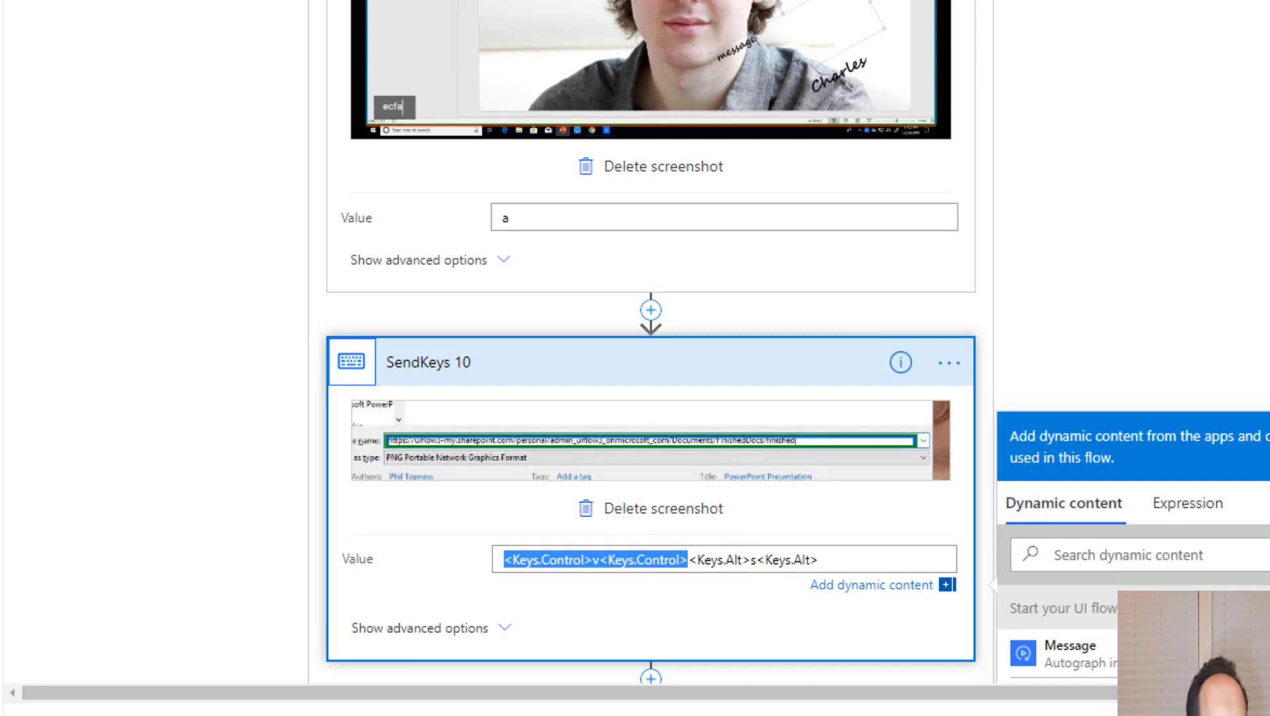
click(688, 560)
drag(688, 560, 460, 573)
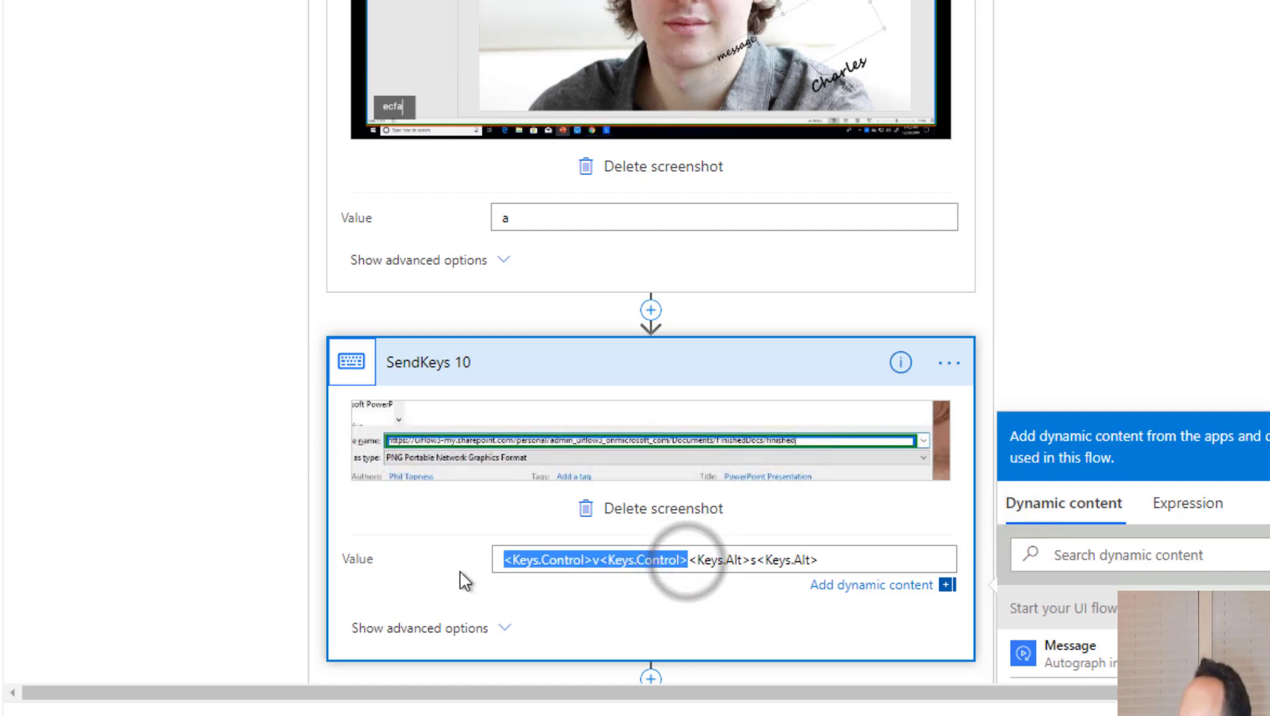
key(BackSpace)
text(https://uiflow3-my.sharepoint.com/personal/admin_uiflow3_onmicrosoft_com/Documents/FinishedDocs/)
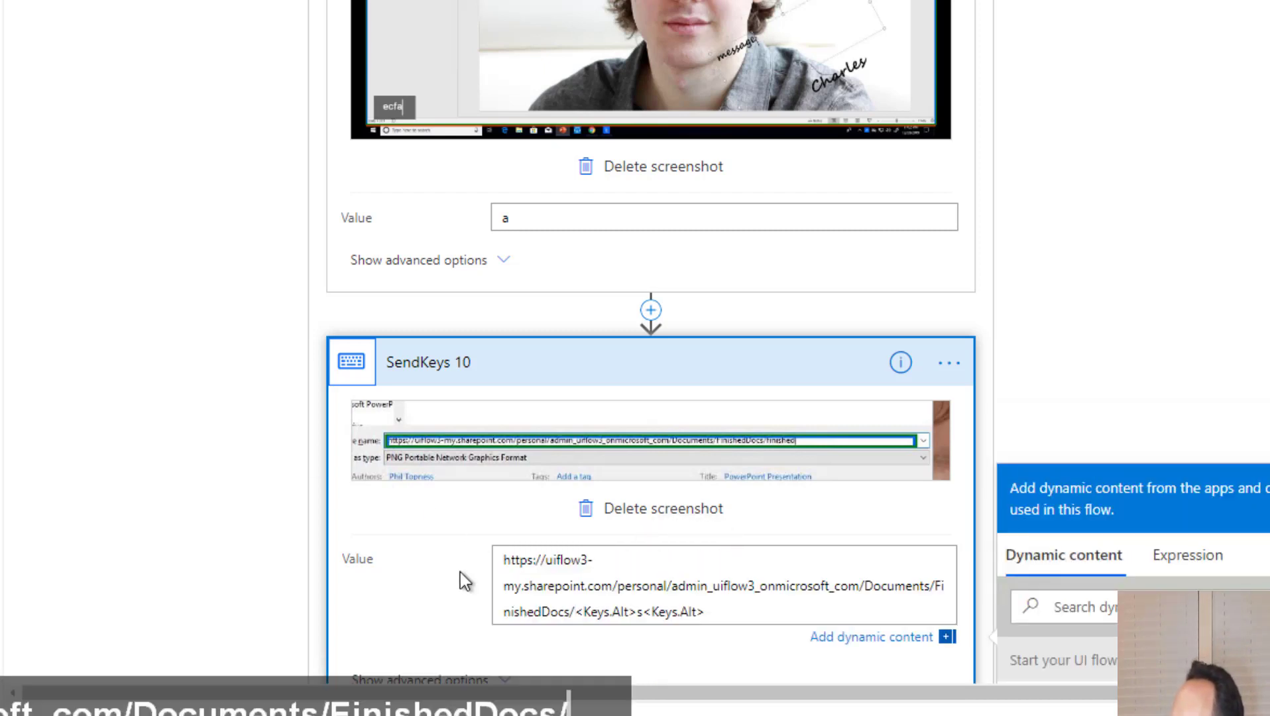
Append the RunID token to the path before <Keys.Alt>s<Keys.Alt>, then check SendKeys 11.
scroll(1141, 512, down, 2)
scroll(1141, 512, down, 1)
click(1087, 551)
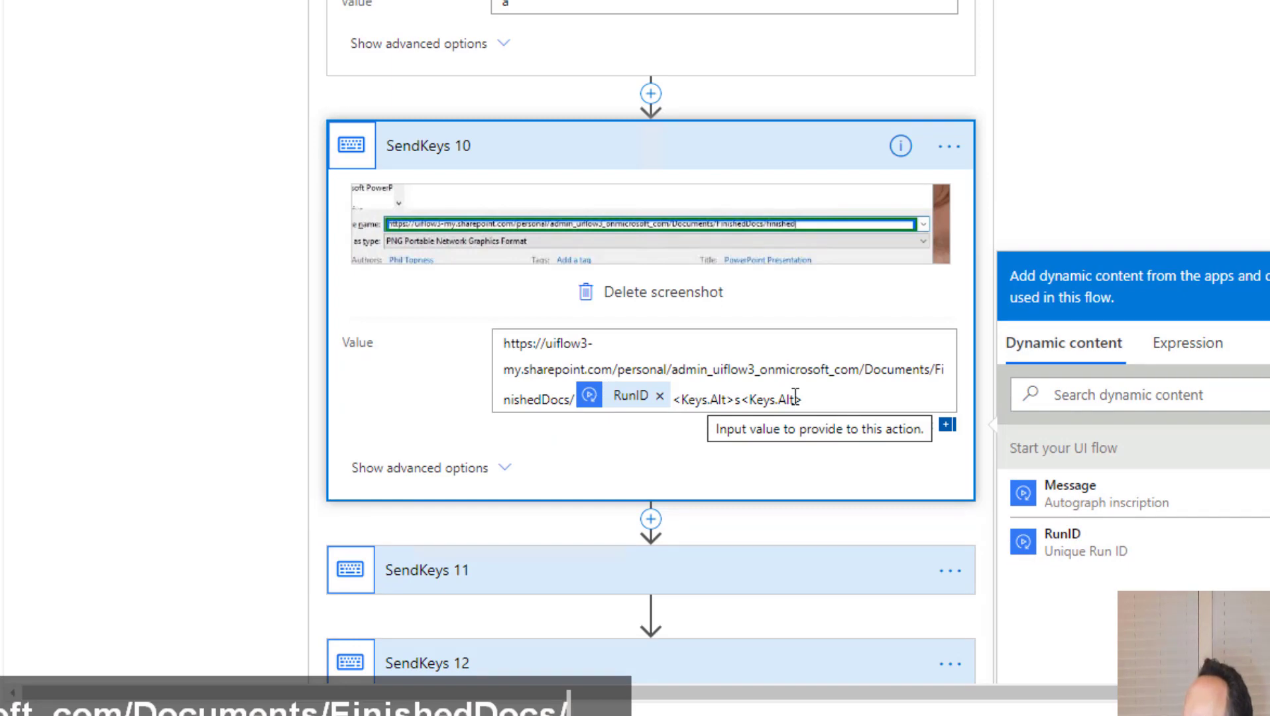
scroll(792, 406, down, 2)
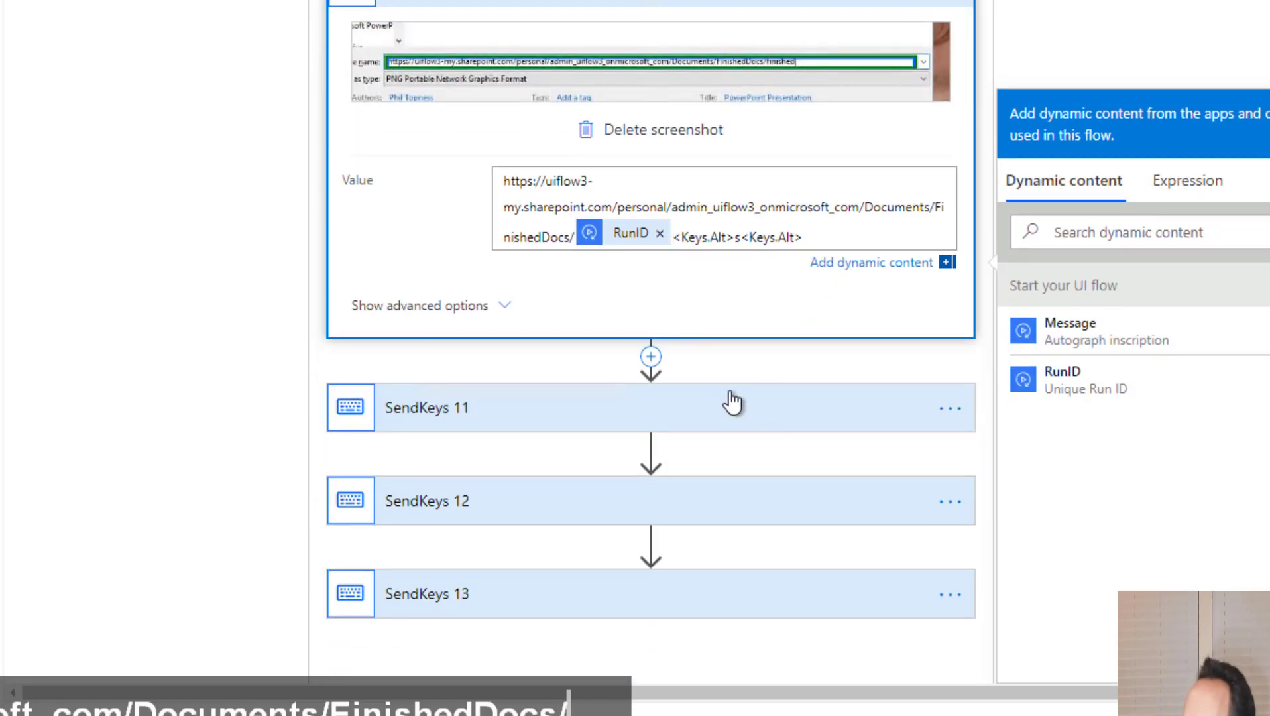
click(712, 425)
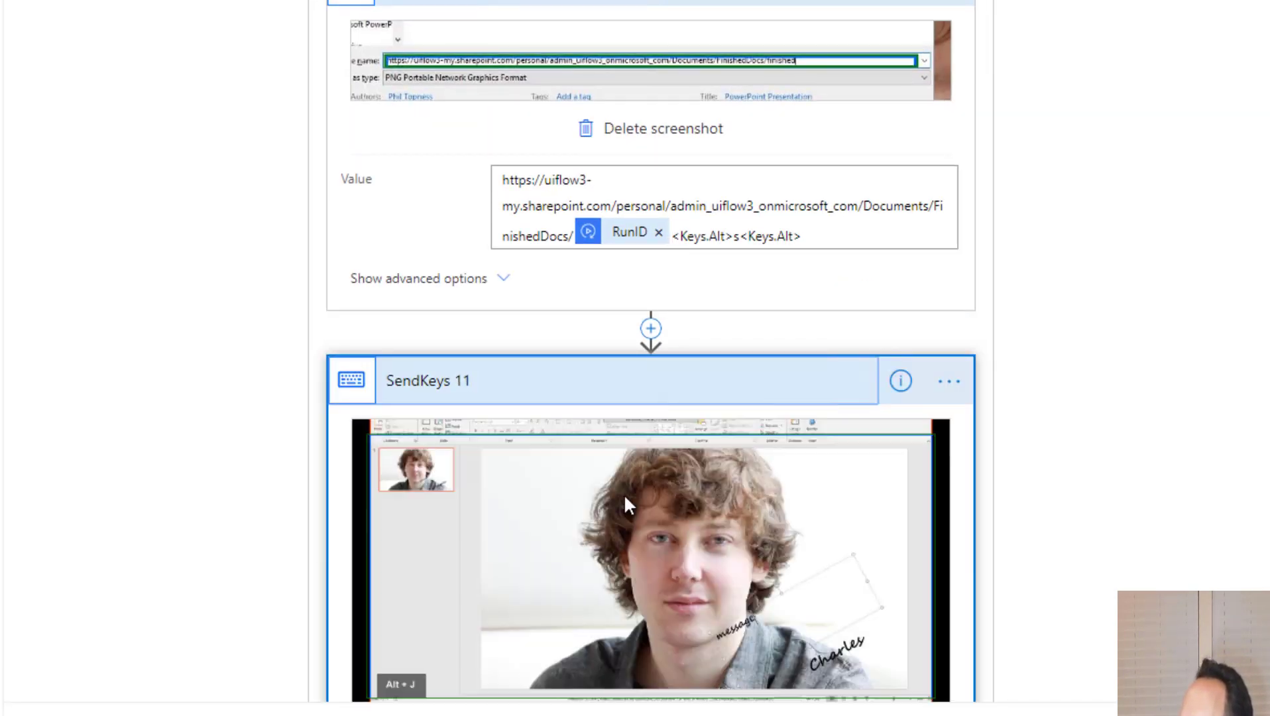
Expand SendKeys 12 and SendKeys 13 to check their keystrokes.
scroll(624, 504, down, 4)
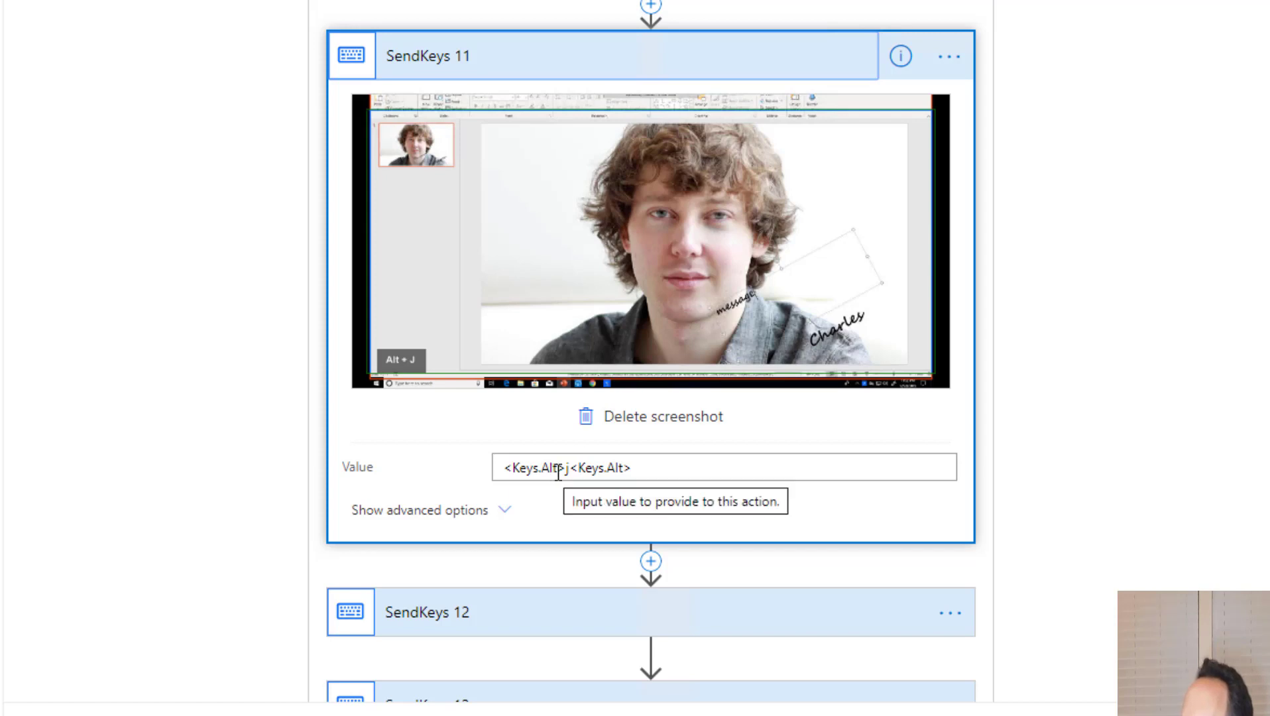
scroll(562, 583, down, 3)
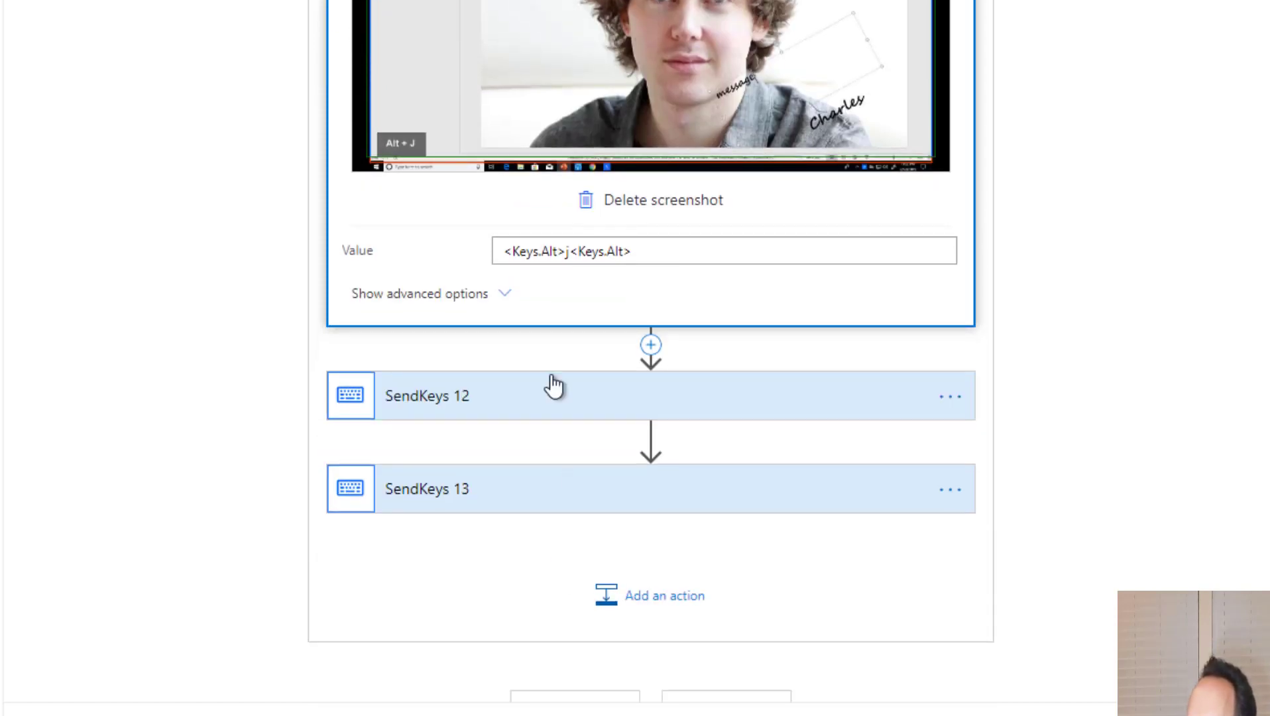
click(555, 401)
scroll(550, 424, down, 3)
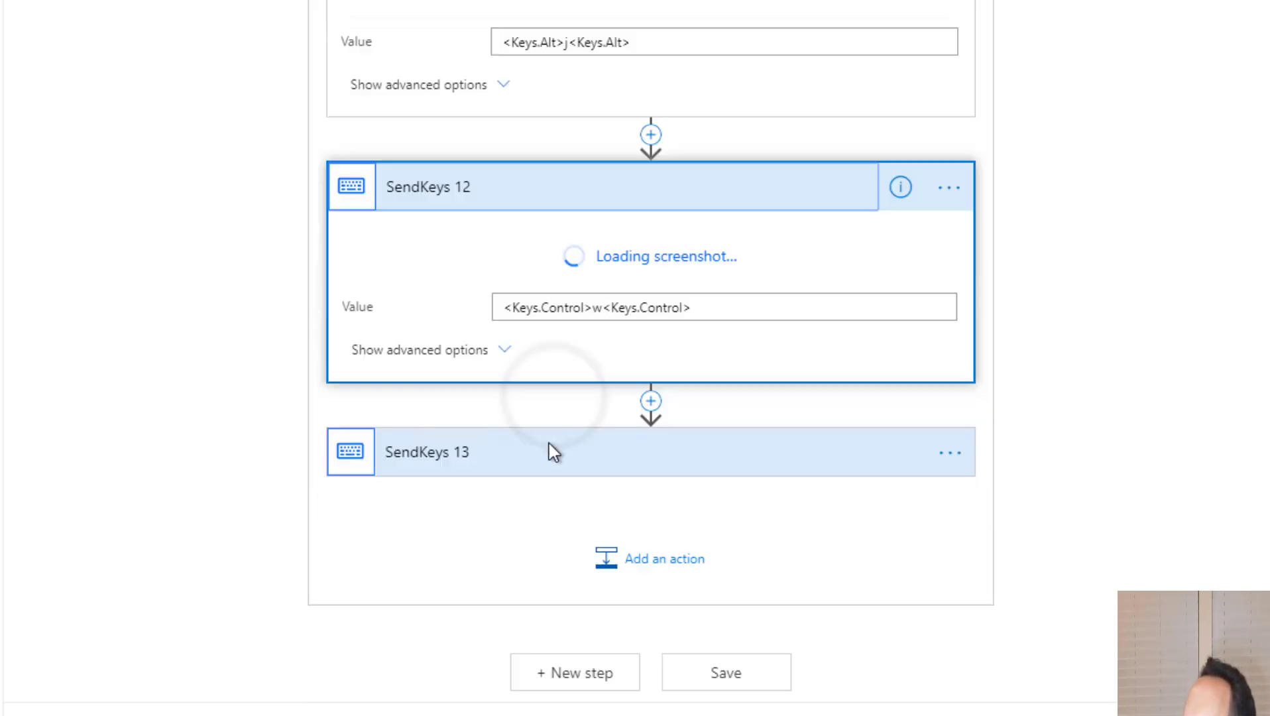
click(551, 444)
scroll(562, 551, down, 3)
click(576, 416)
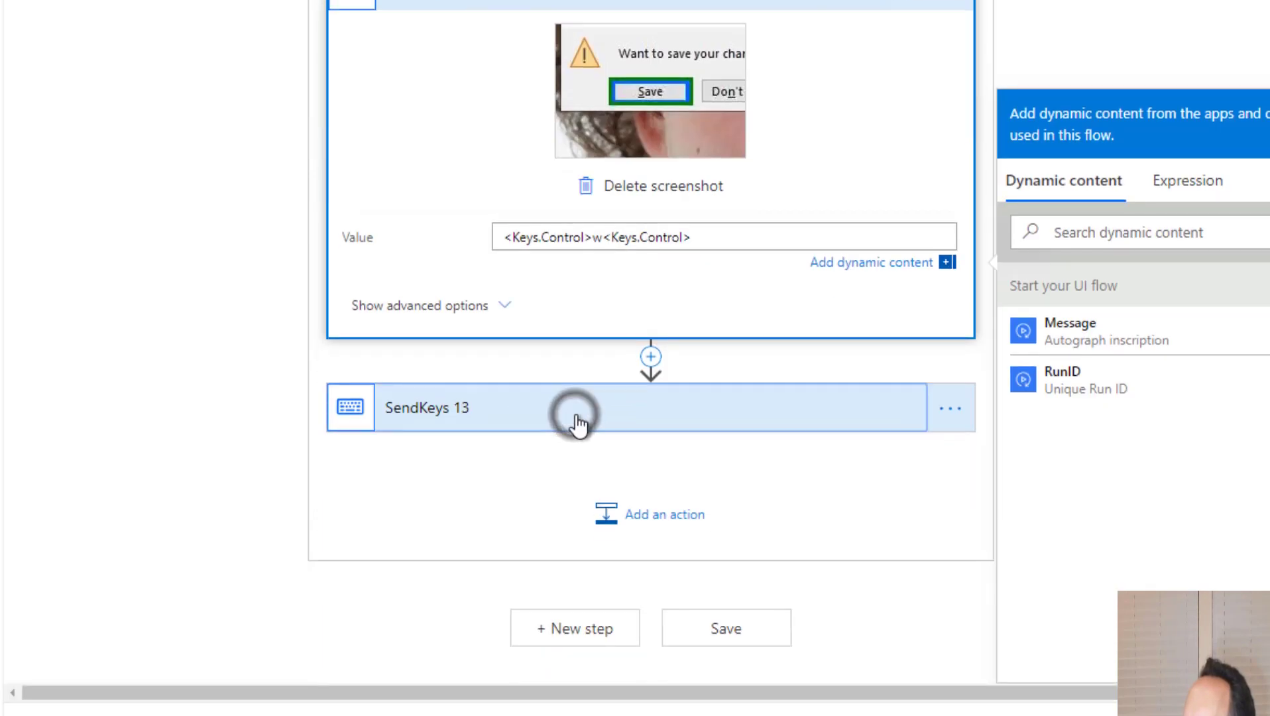
Add a Close application action at the end of the flow after SendKeys 13.
scroll(620, 603, down, 5)
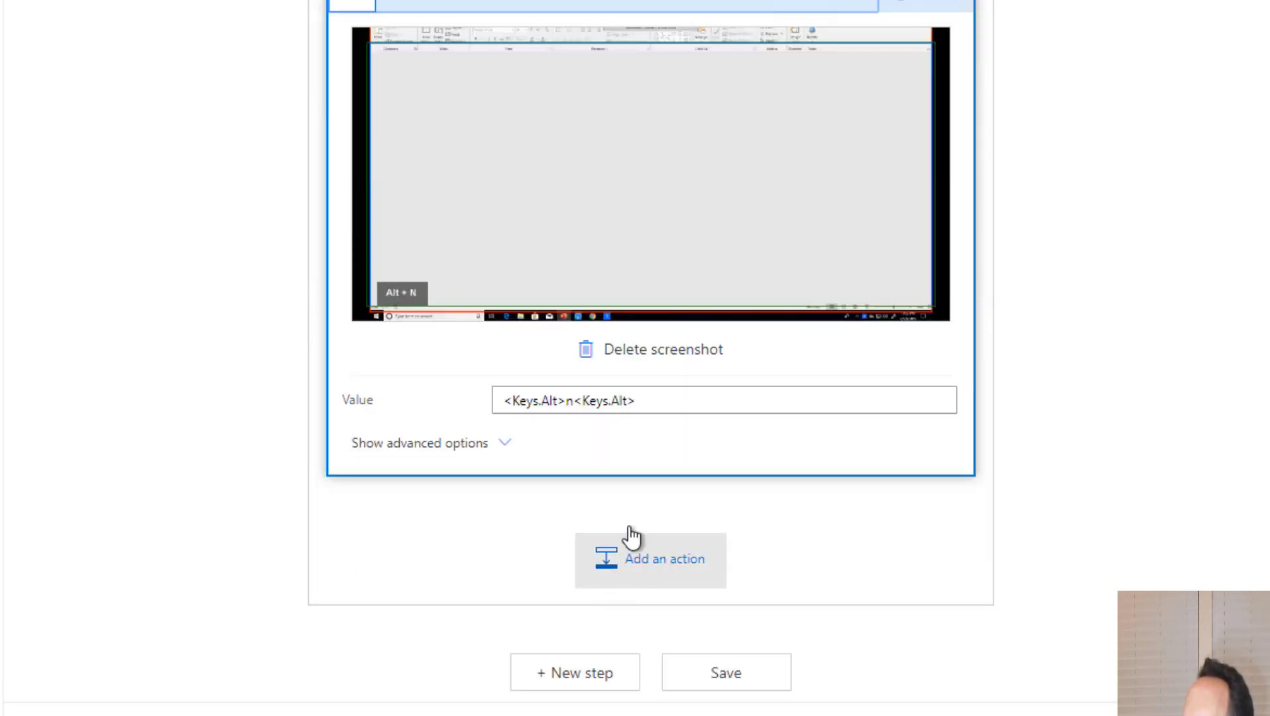
click(634, 547)
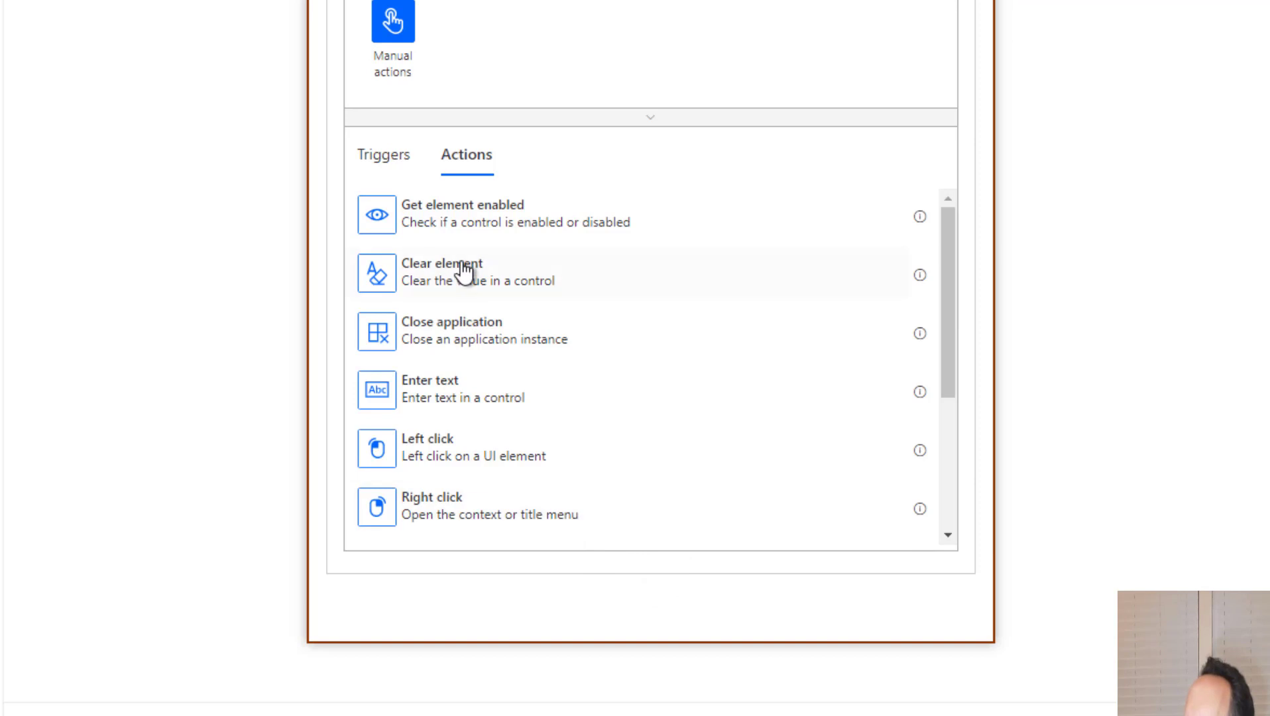
click(439, 333)
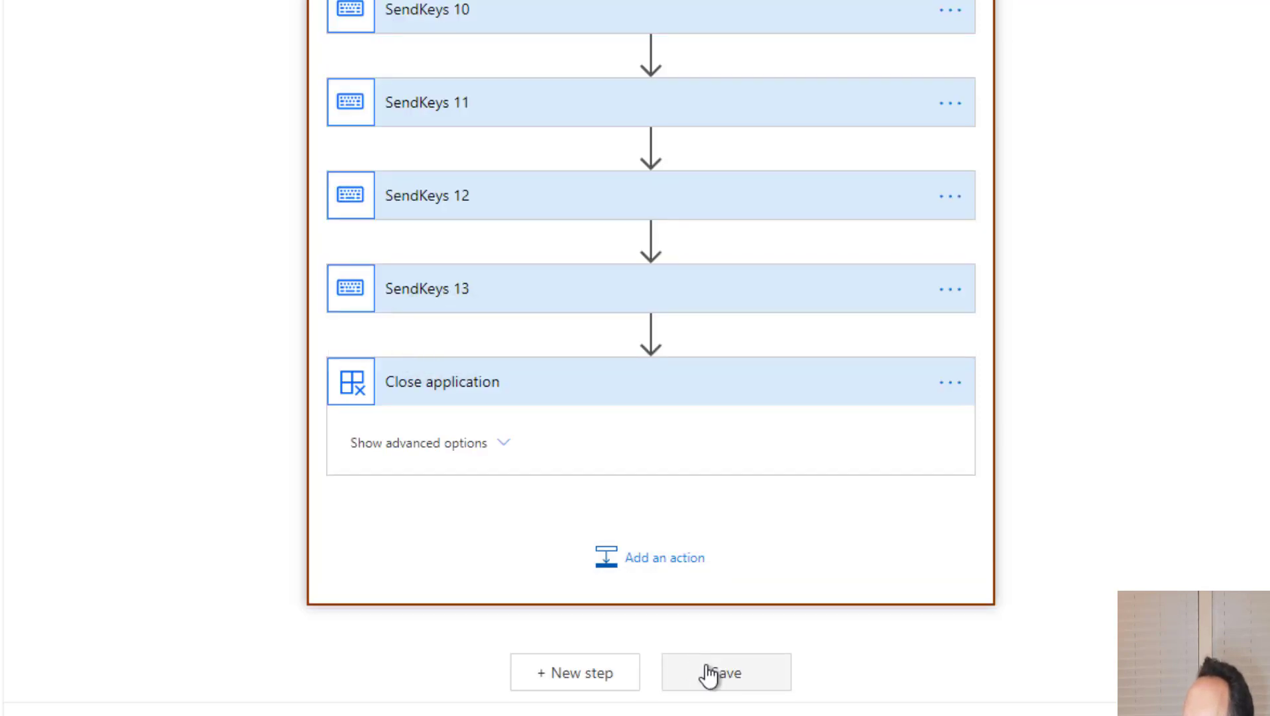
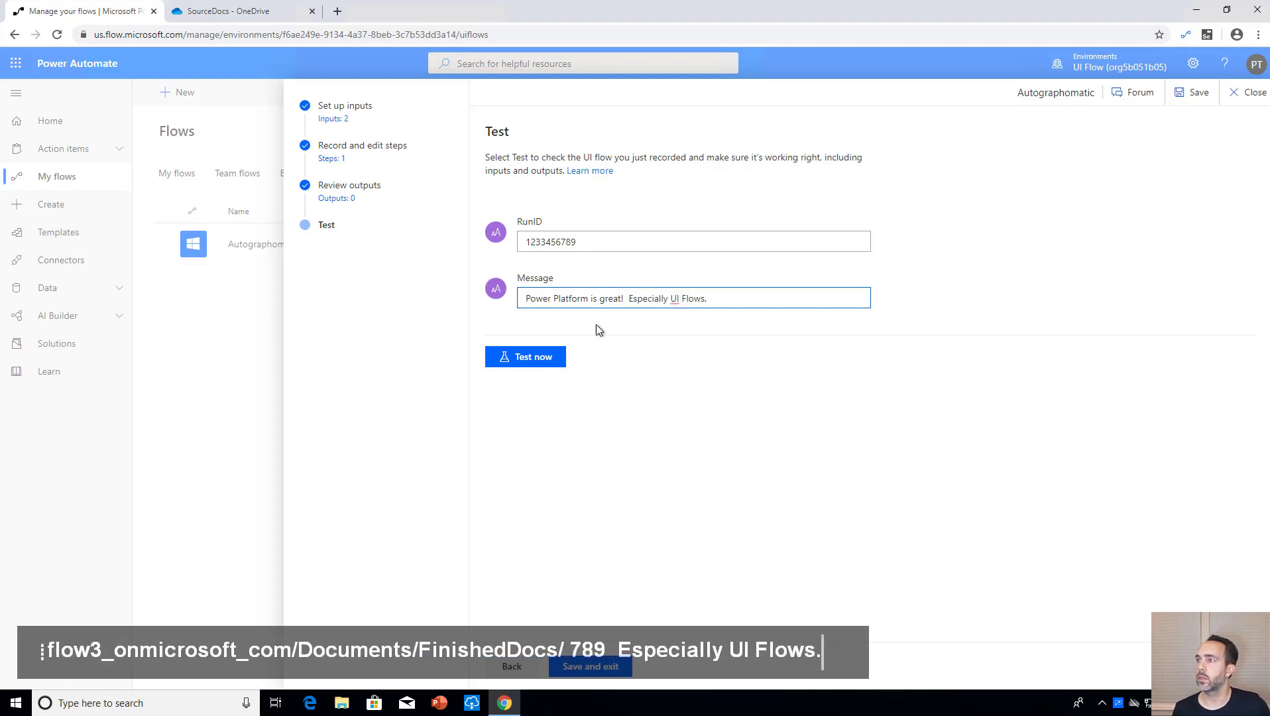
Start the UI flow test, then bring up PowerPoint's Open dialog on the Documents folder.
click(527, 356)
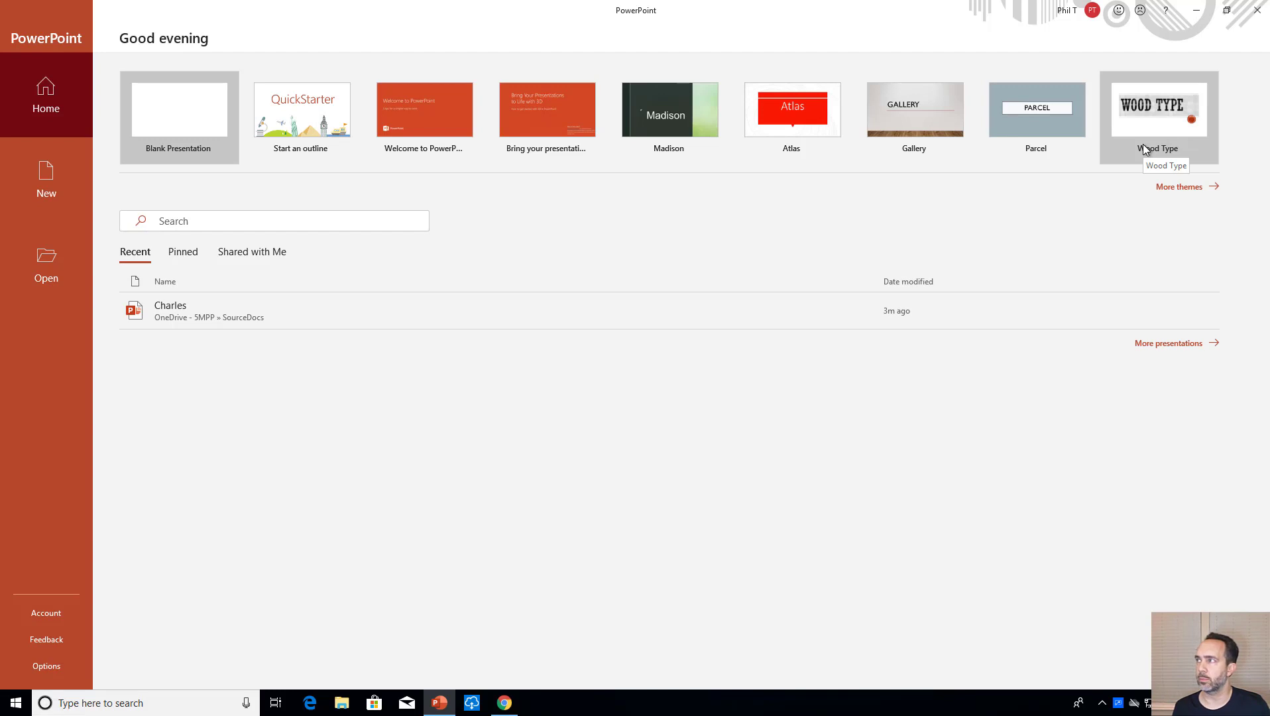
key(shift+Tab)
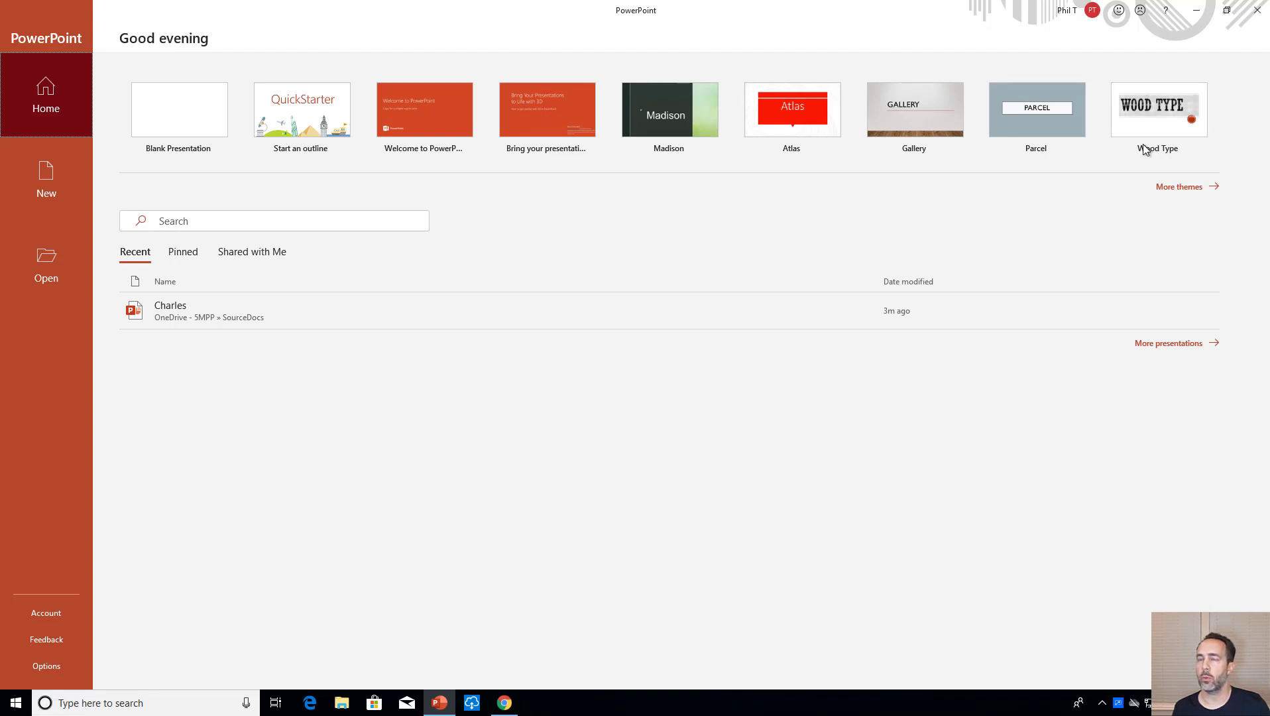
key(Scroll_Lock)
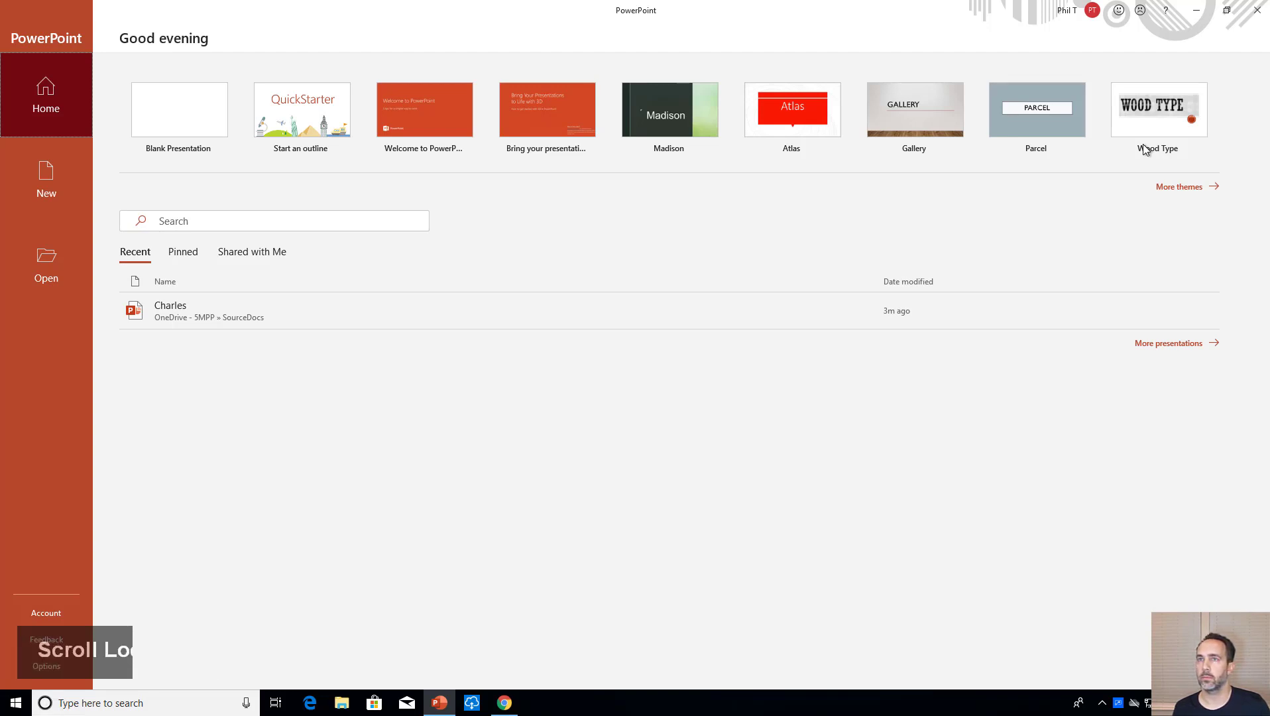
key(alt+o)
key(Scroll_Lock)
key(Scroll_Lock)
key(o)
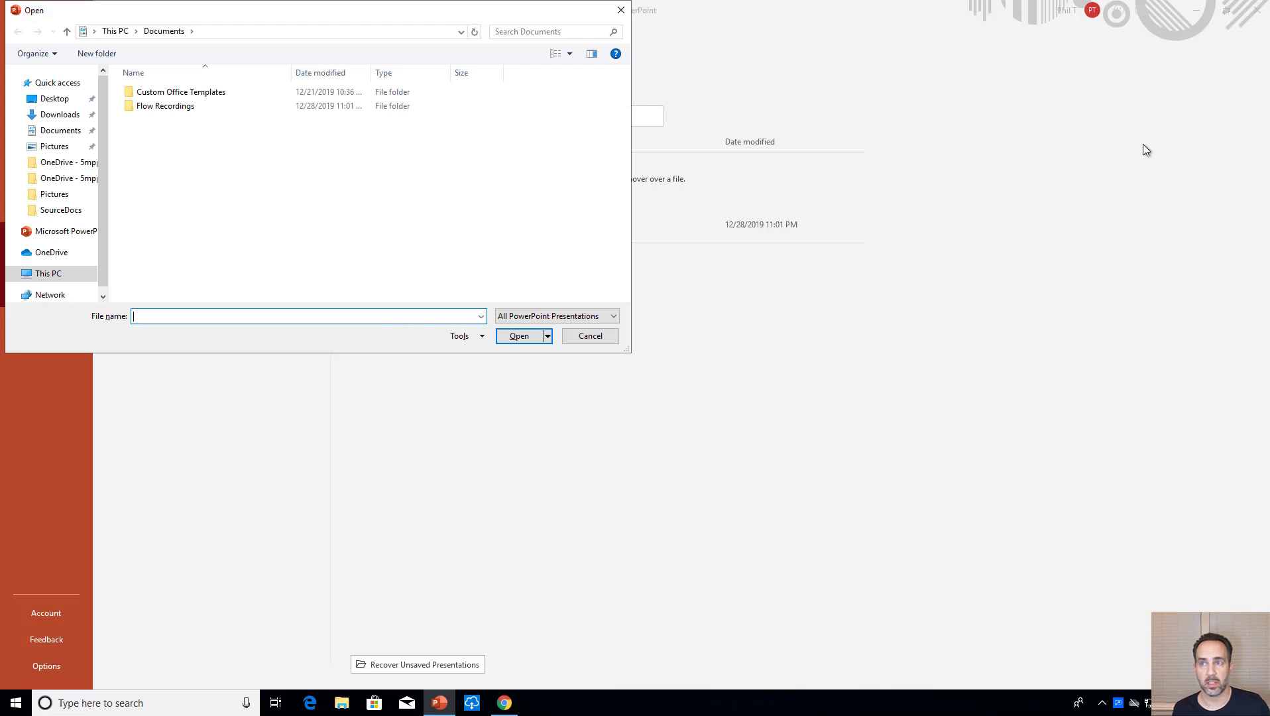
Open Charles.pptx from its SharePoint address and write 'Power Platform is great!' / 'Especially UI Flows!' on two lines.
text(https://uifl)
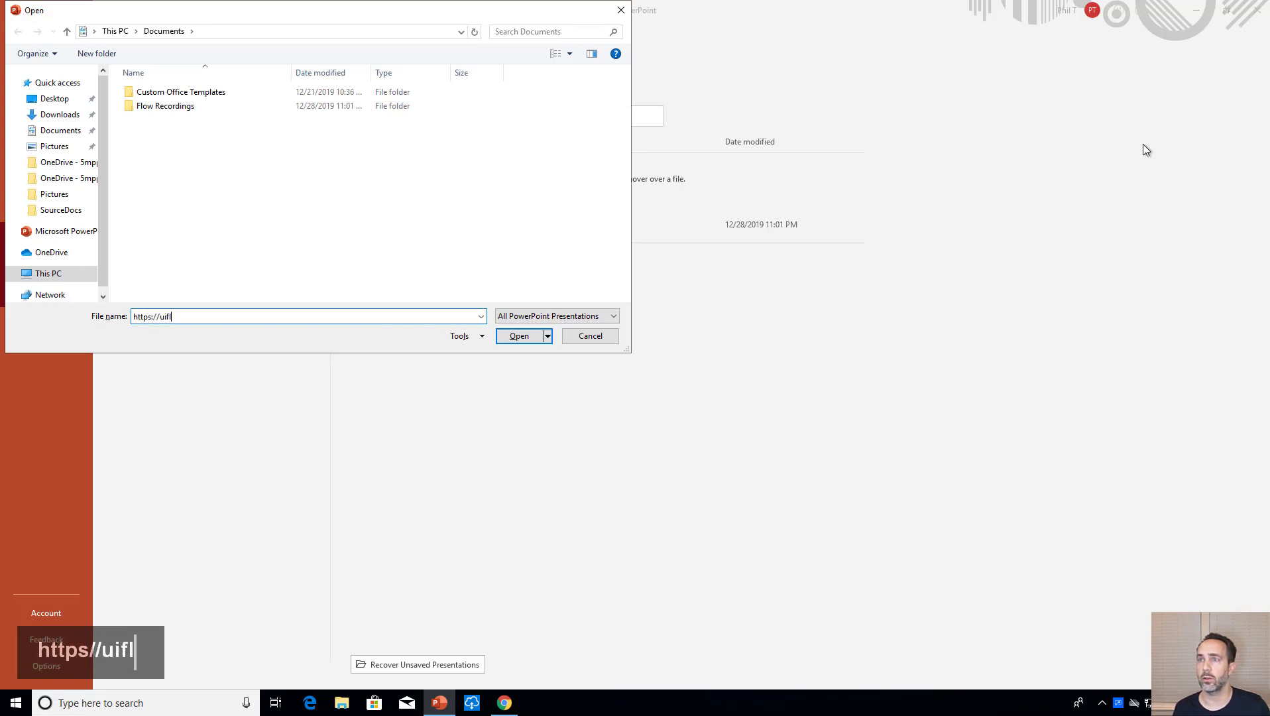
text(ow3-my.sharepoint.com/persona)
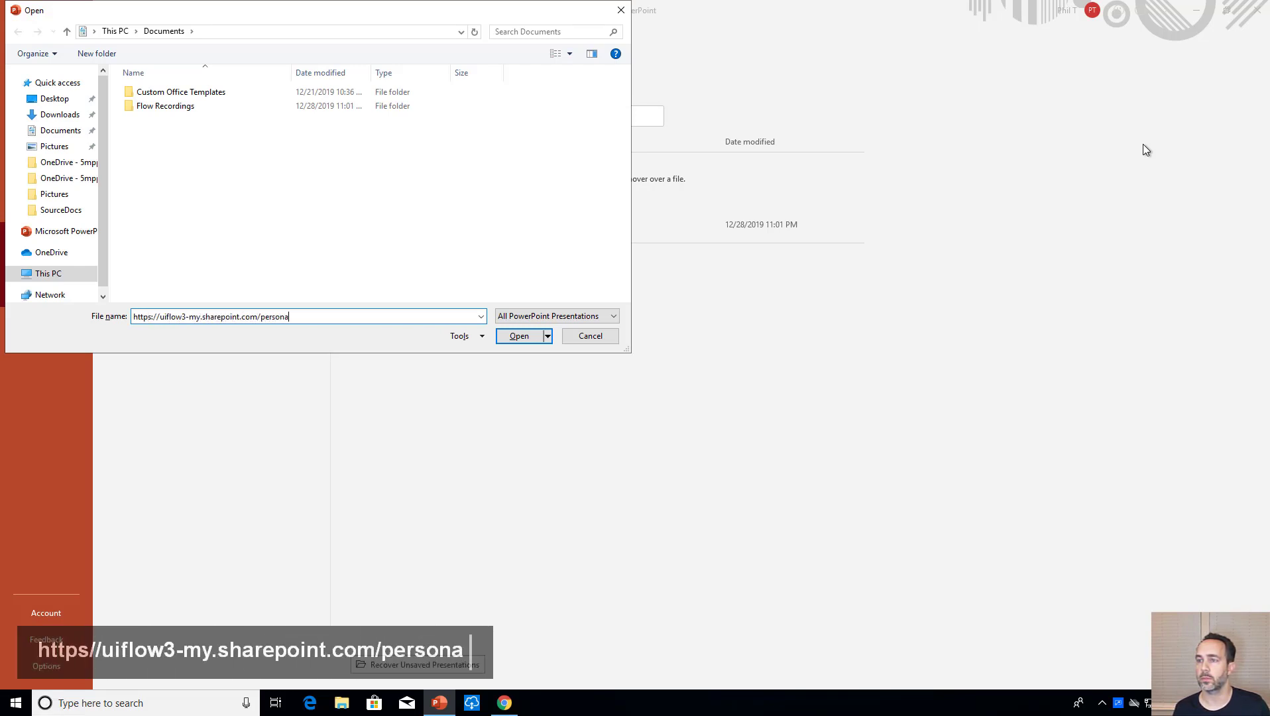
text(l/admin_uiflow3_onmicrosoft_com/D)
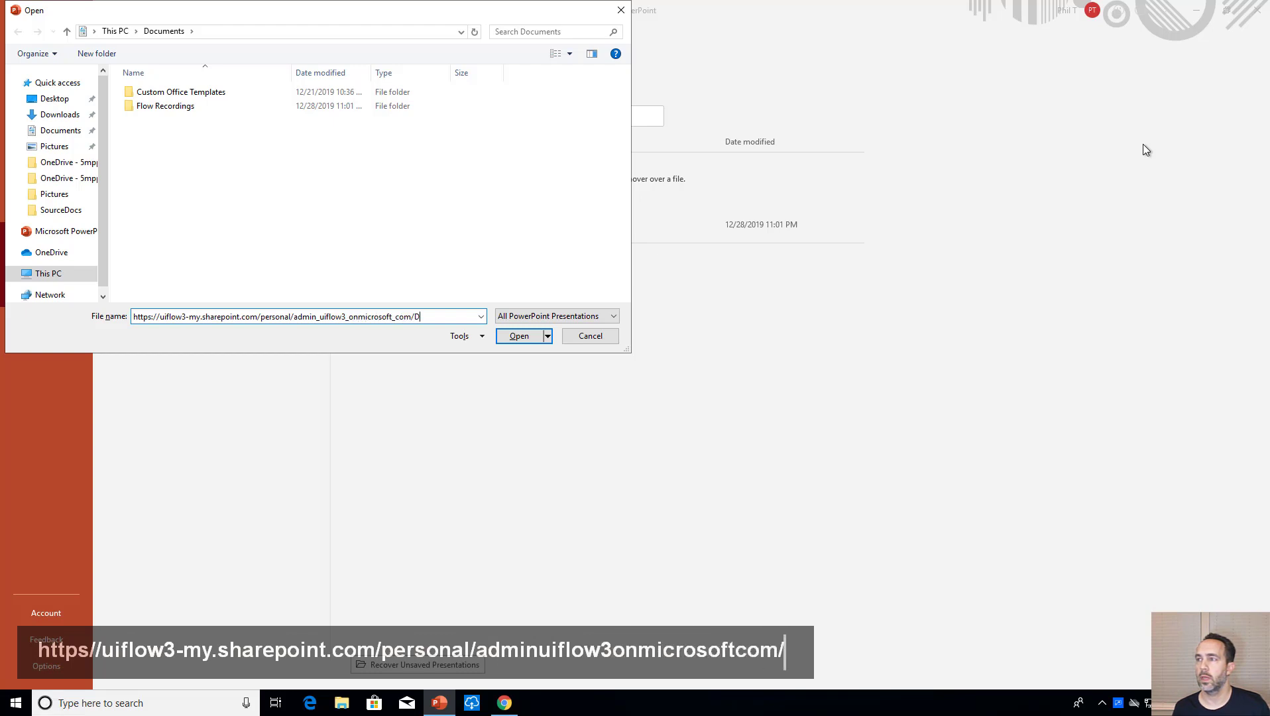
text(ocuments/SourceDocs/Charles.pptx)
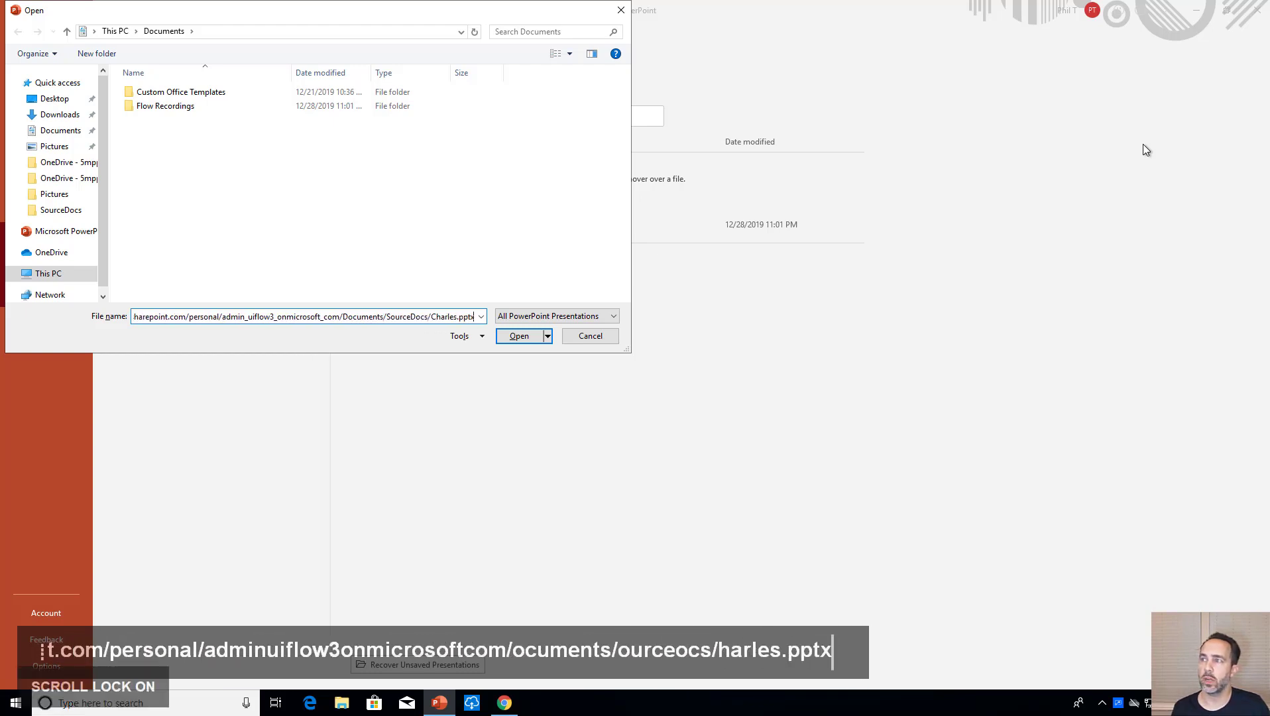
key(alt+o)
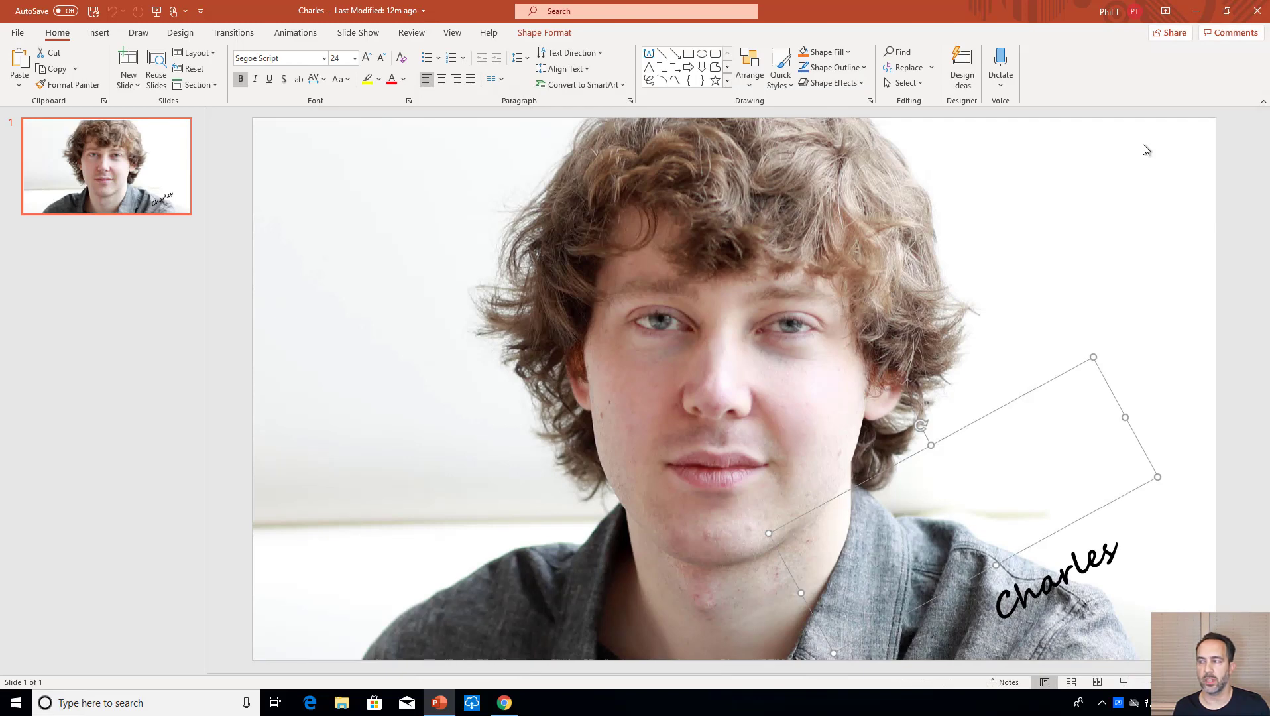
text(Power Platform is great!)
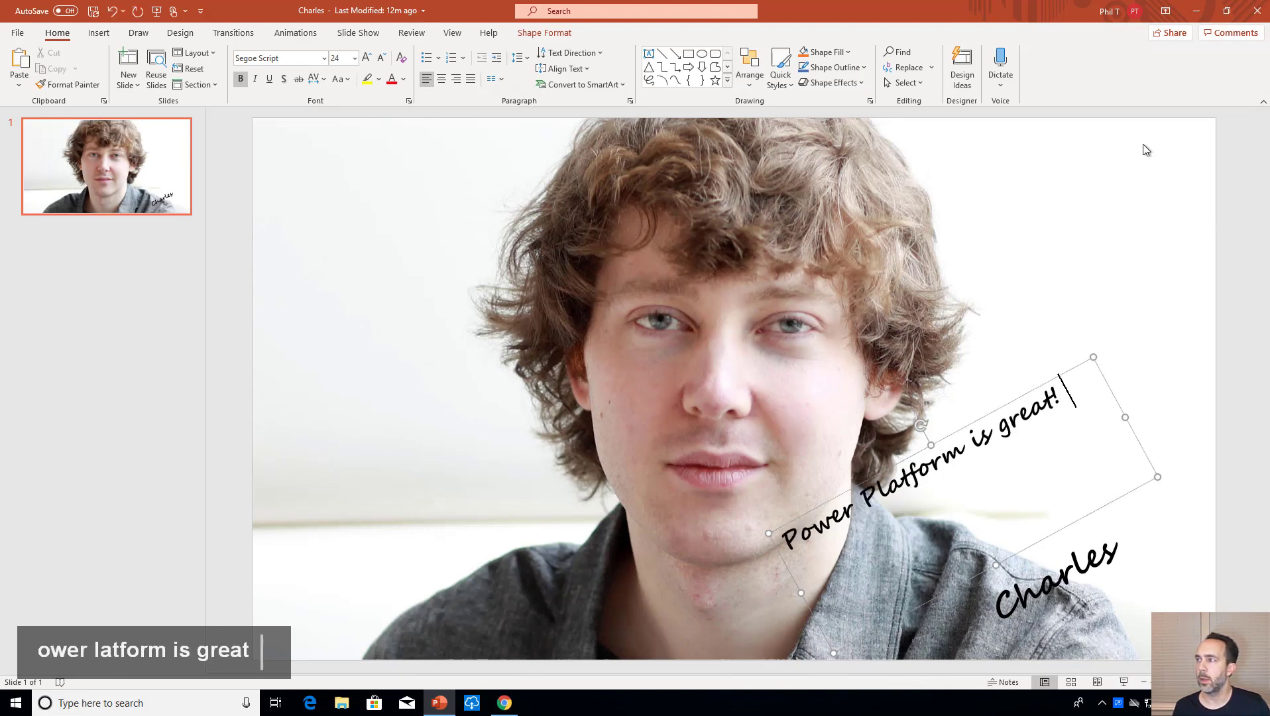
key(Return)
text(Especially UI Flows!)
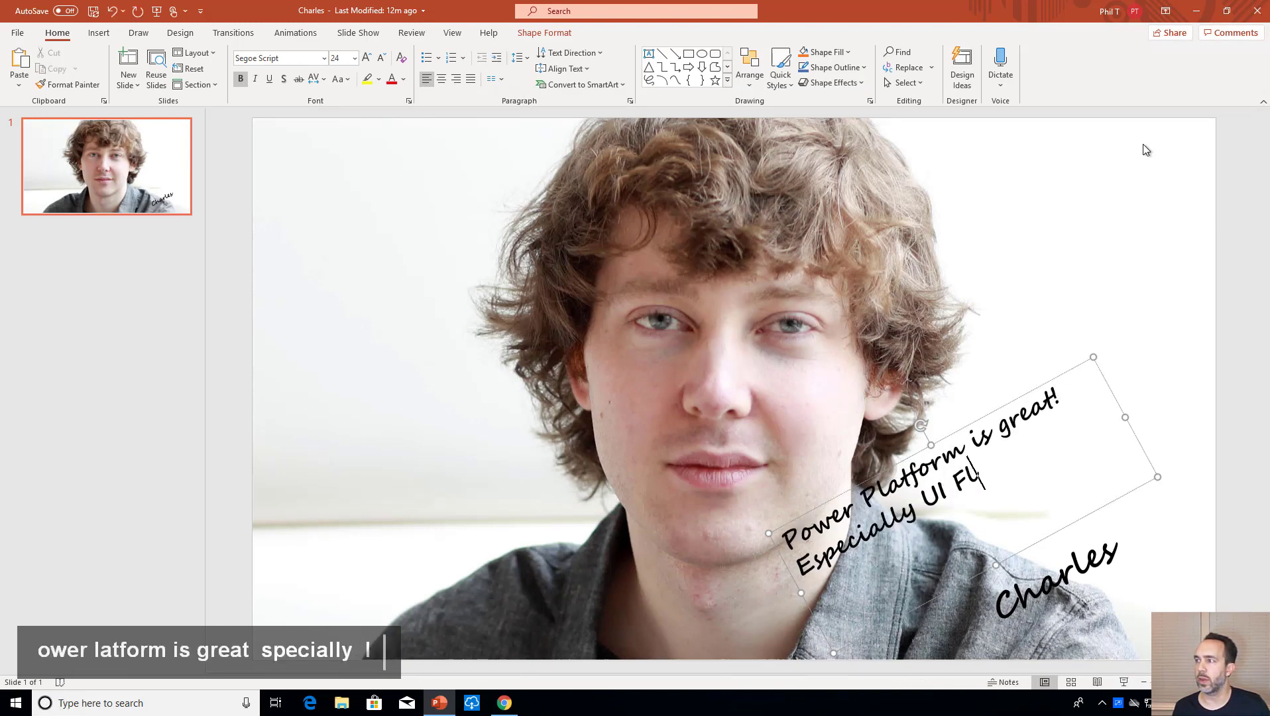
key(alt+f)
Choose PNG as the export file type for the slide.
key(e)
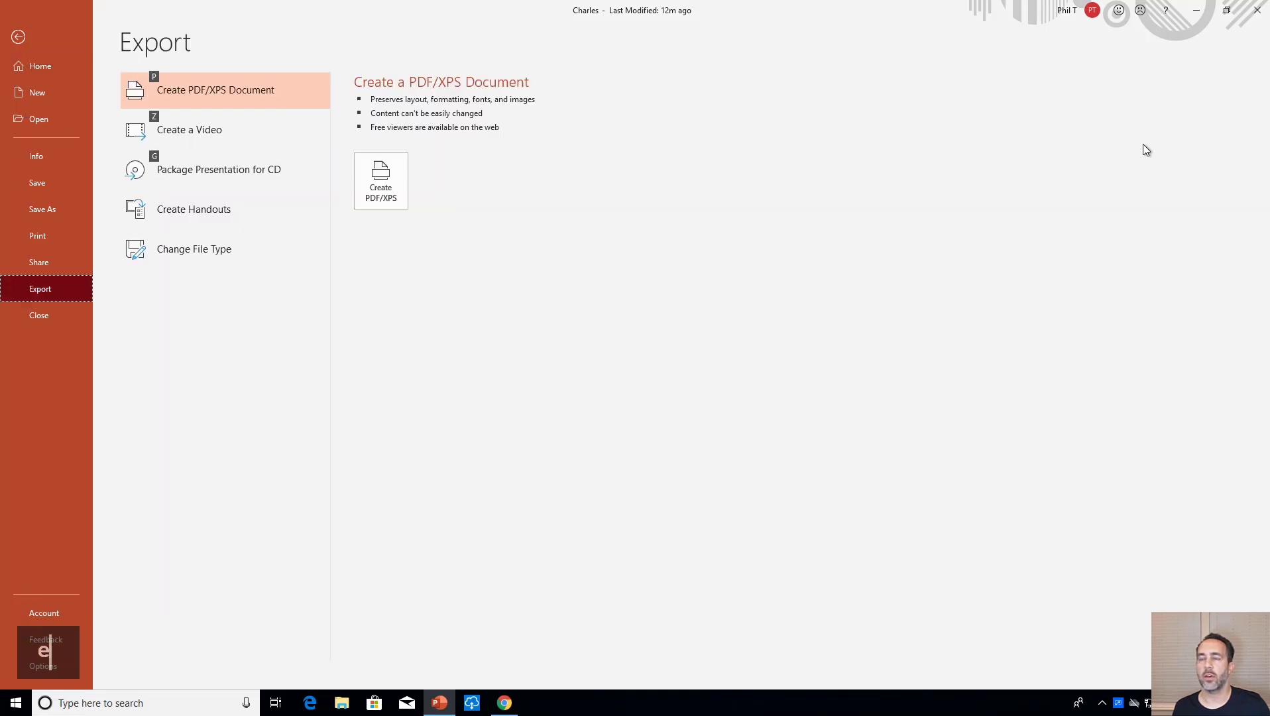
key(c)
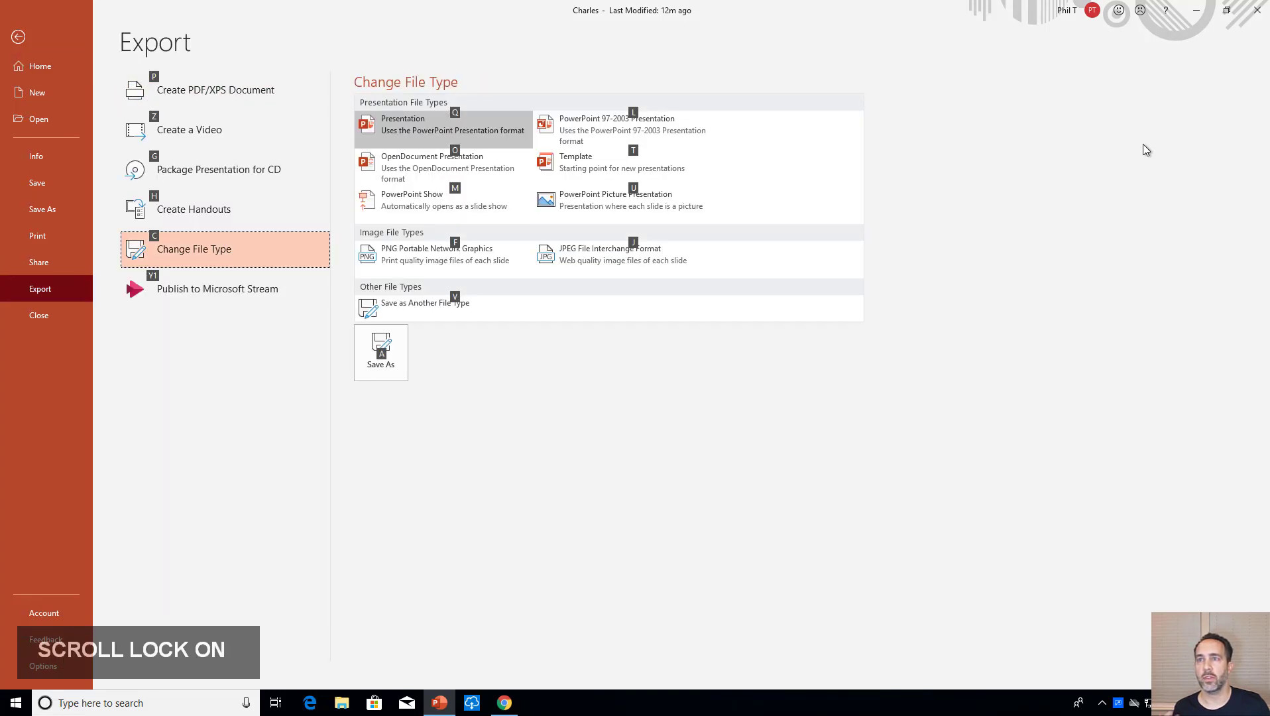
key(f)
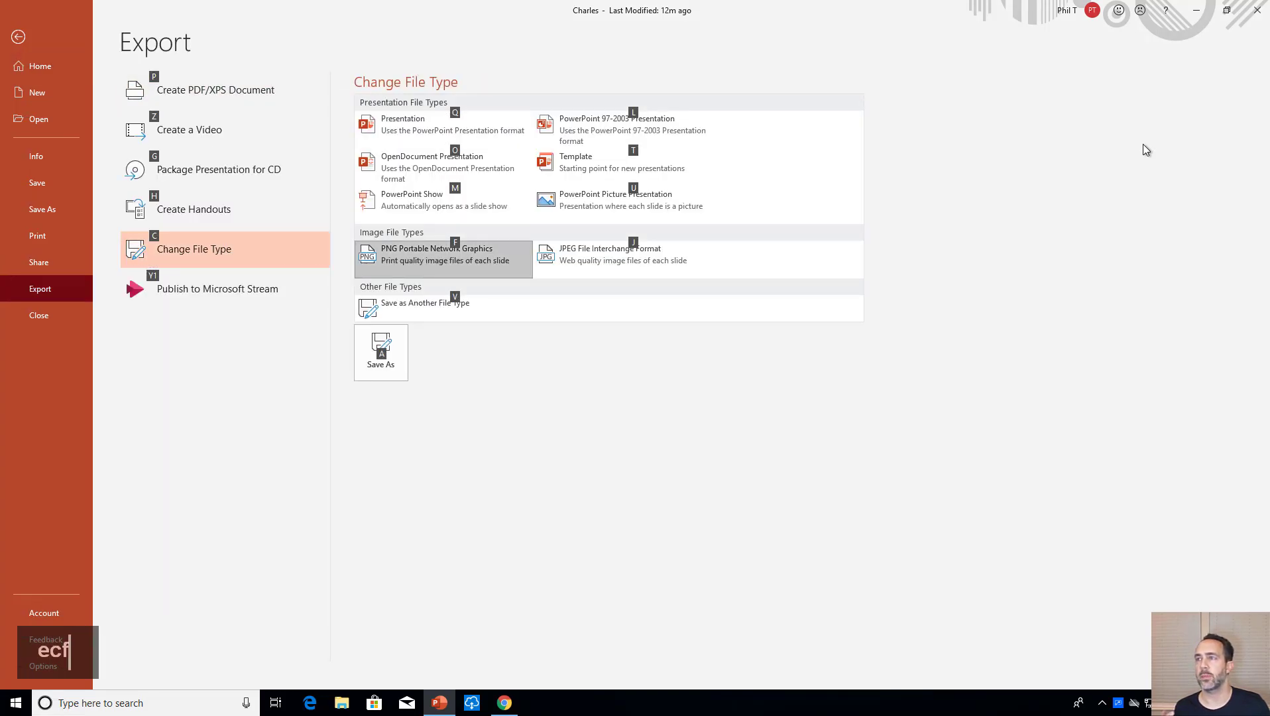
key(Scroll_Lock)
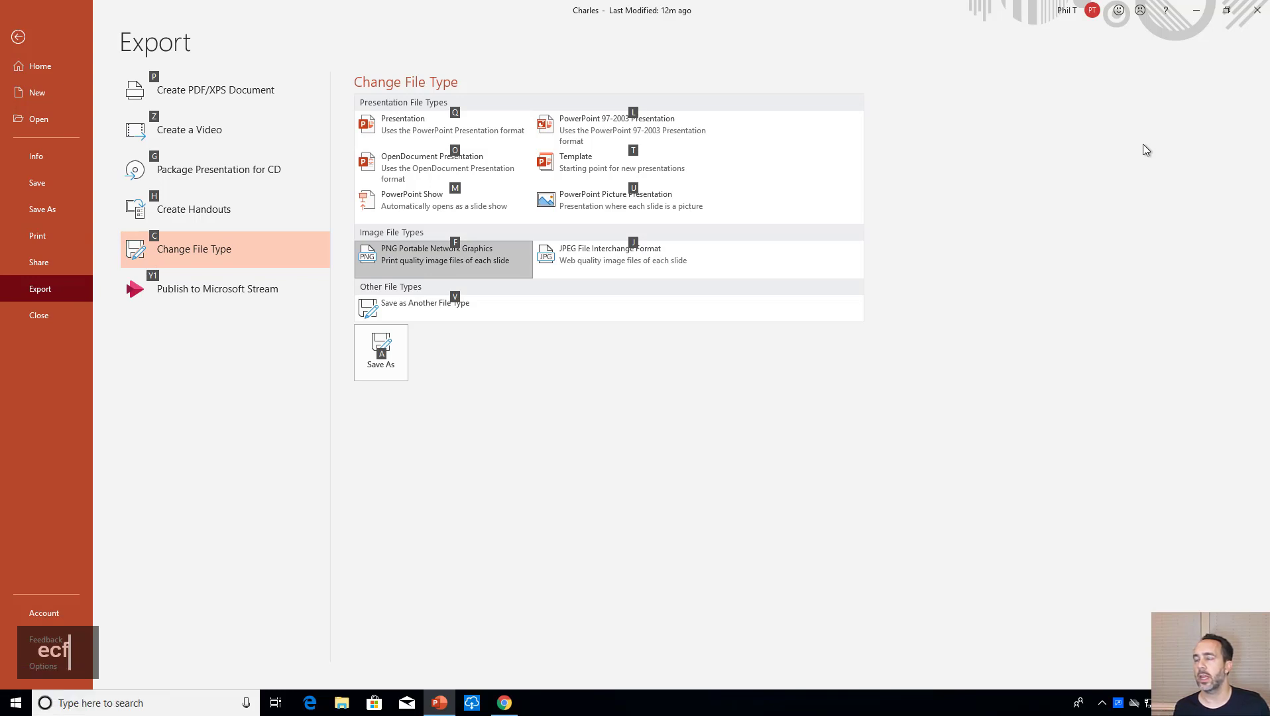
key(a)
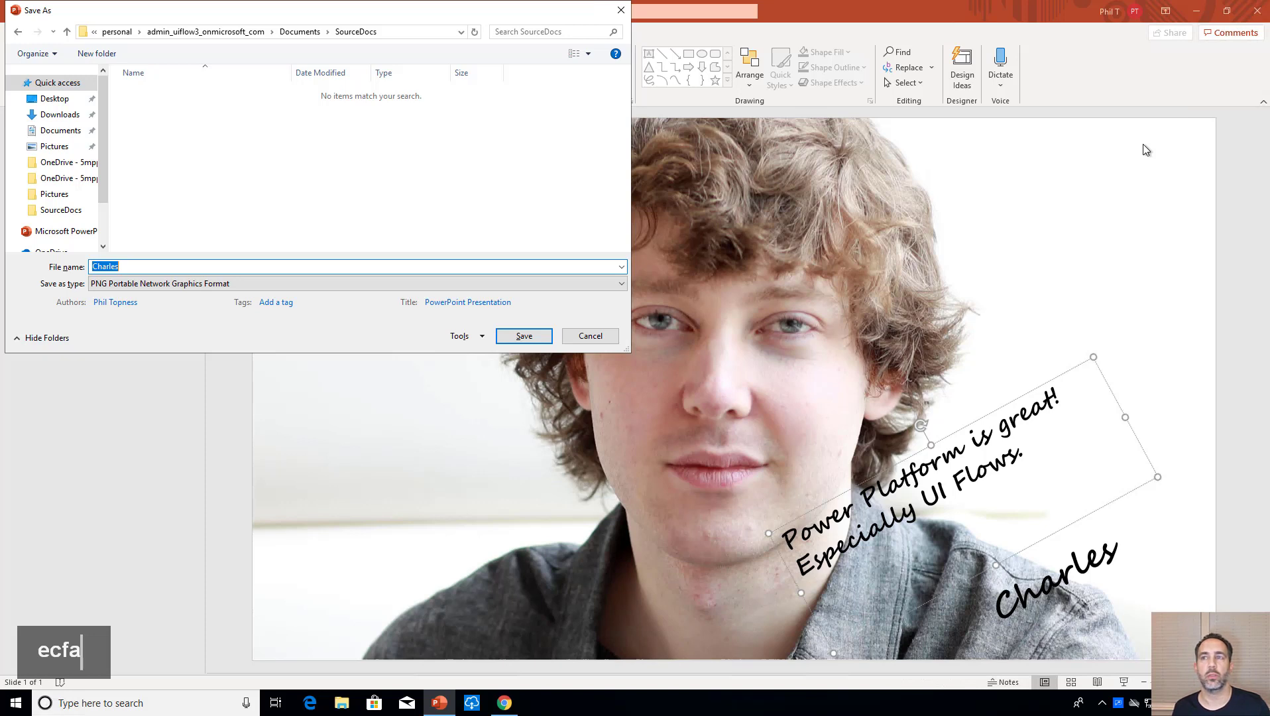
Save only the current slide as PNG to FinishedDocs, then close Charles.pptx without saving.
text(https://uiflo)
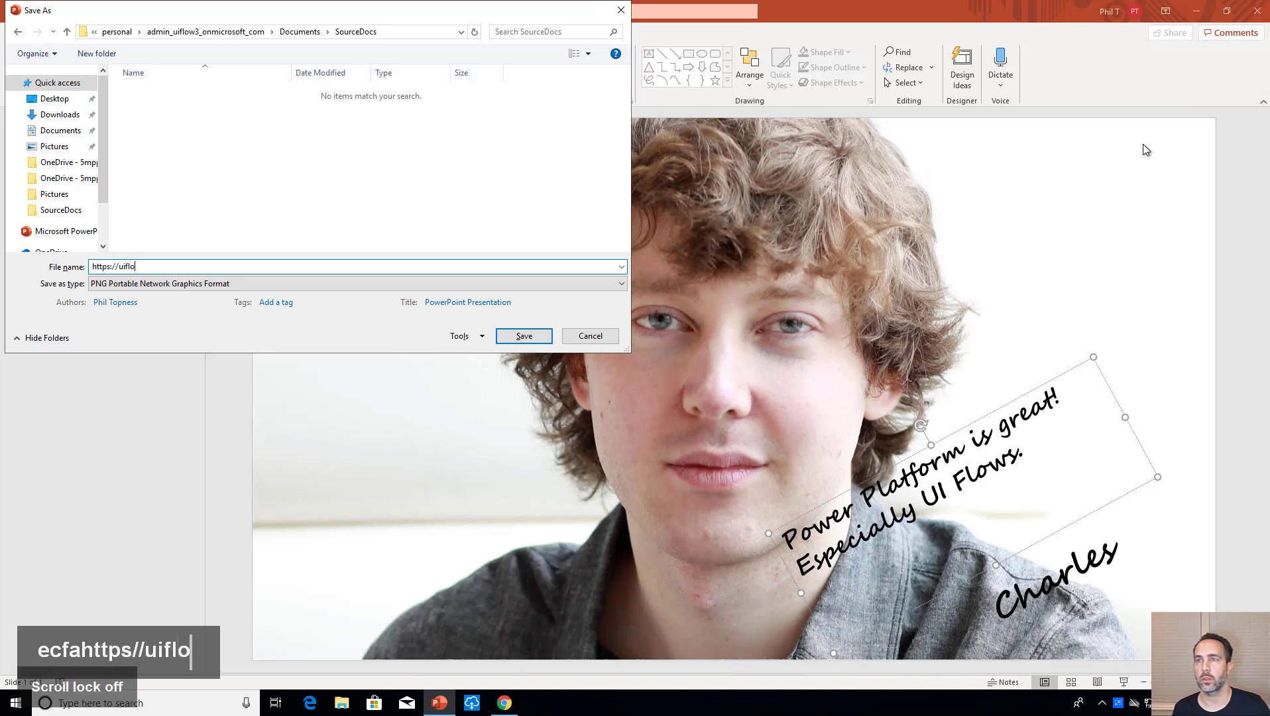
text(w3-my.sharepoint.com/personal/a)
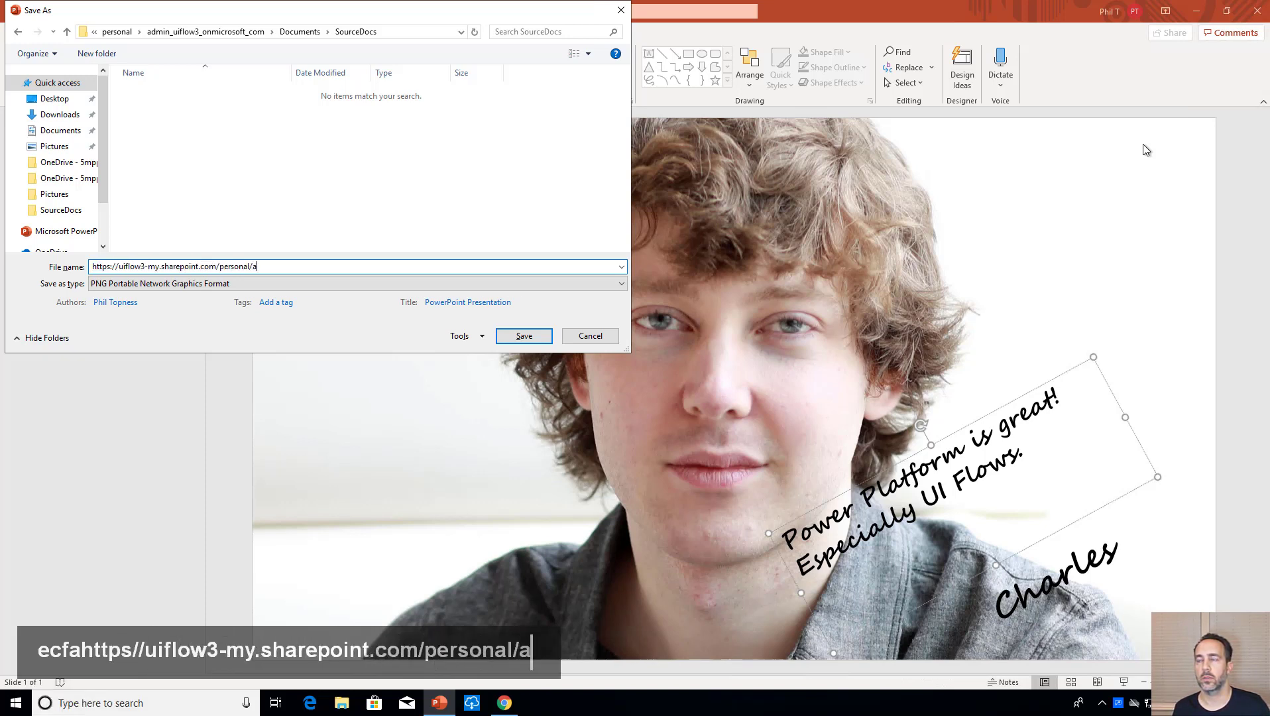
text(dmin_uiflow3_onmicrosoft_com/Doc)
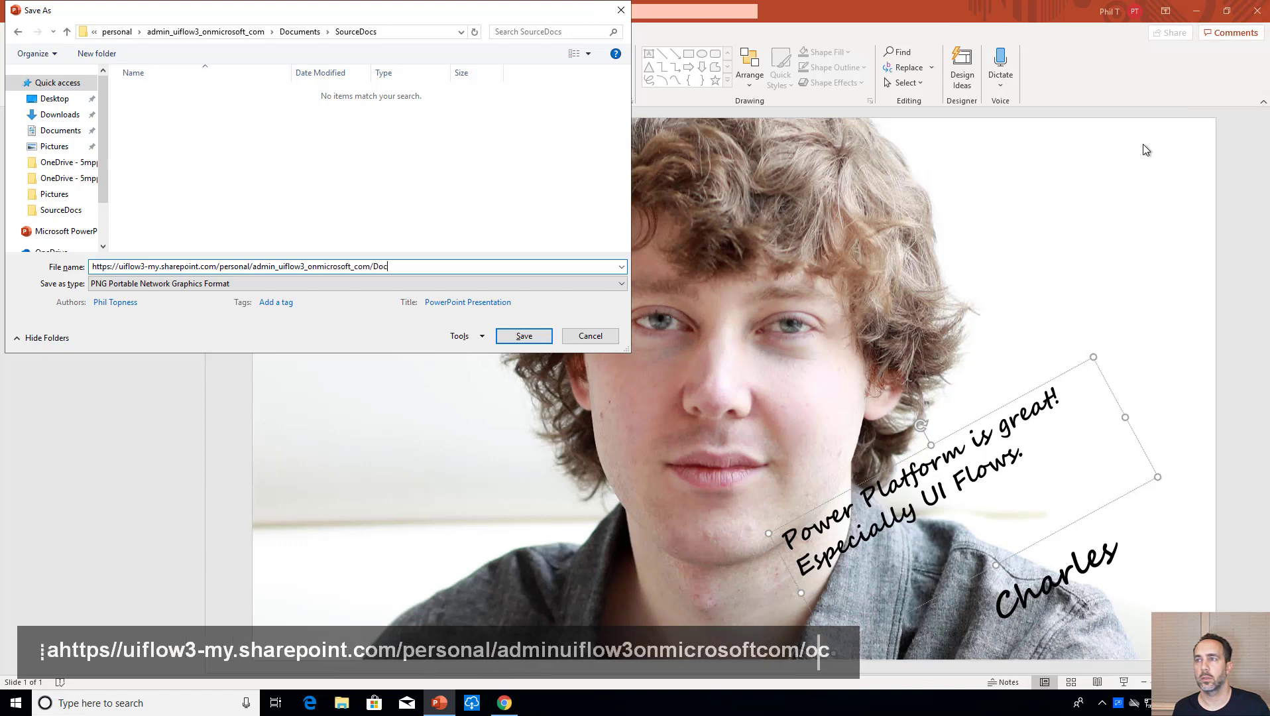
text(uments/FinishedDocs/1233456789)
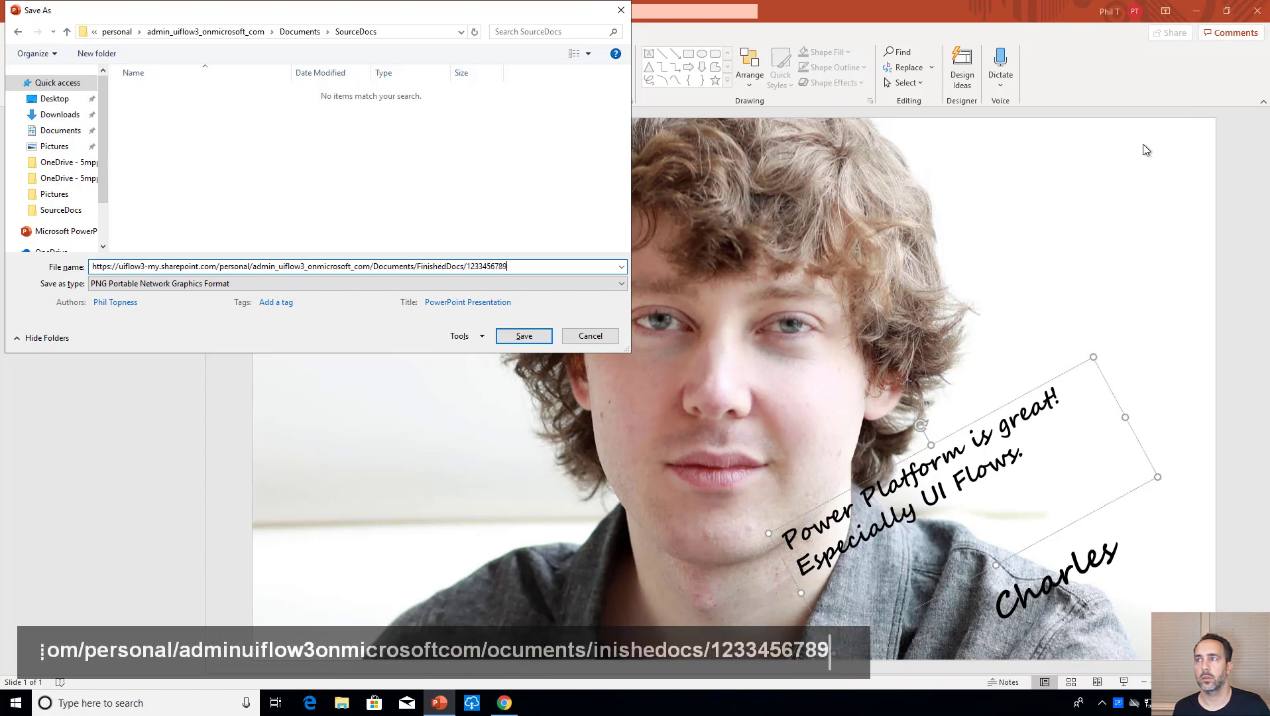
key(Return)
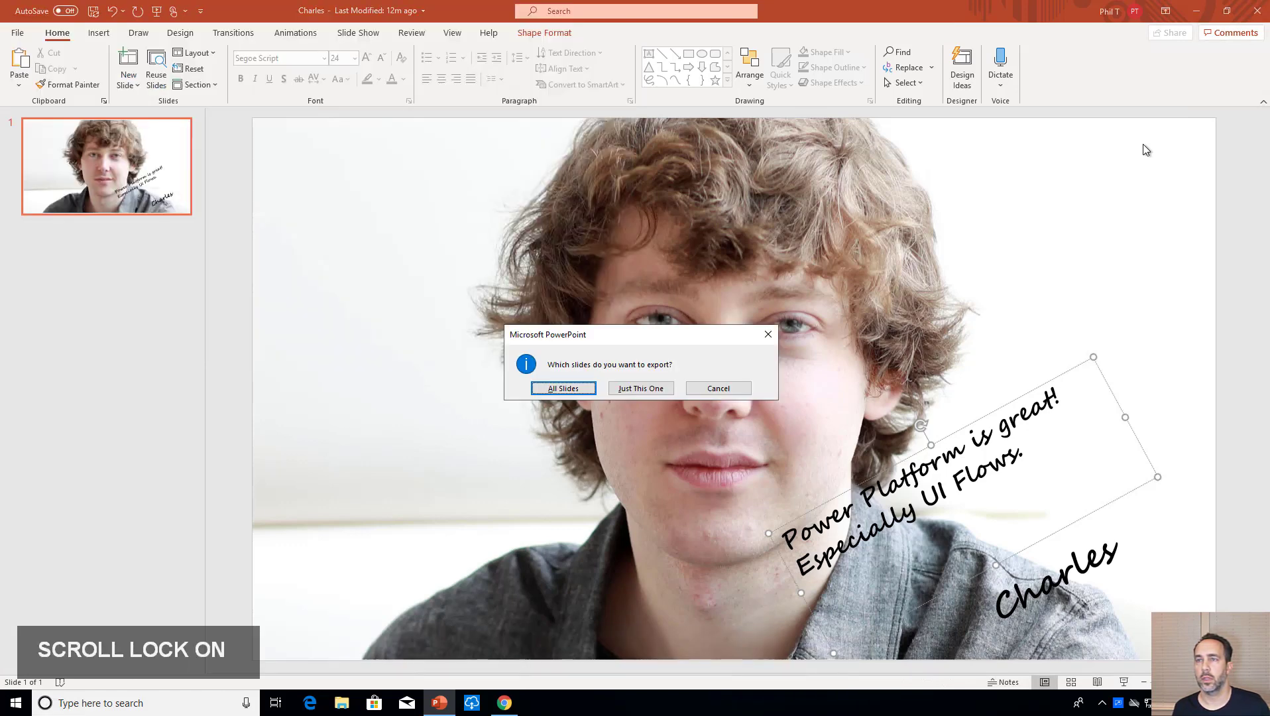
key(Return)
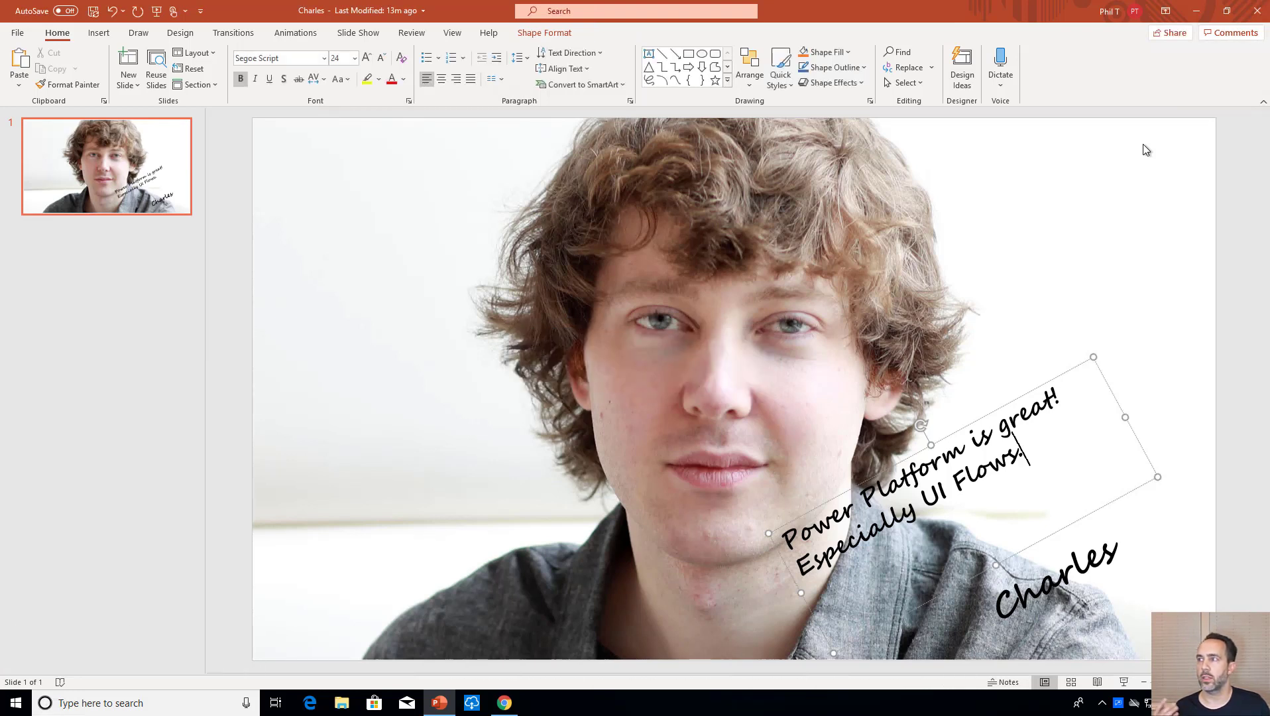
key(alt+F4)
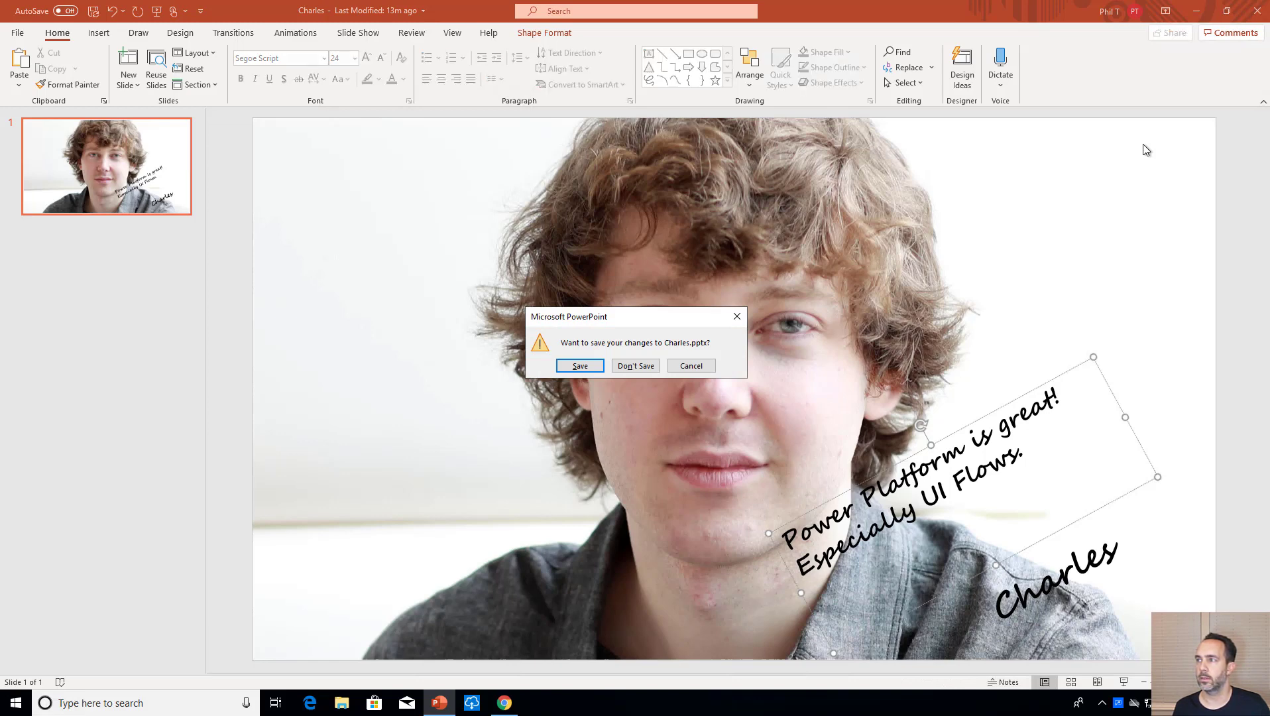
key(alt+n)
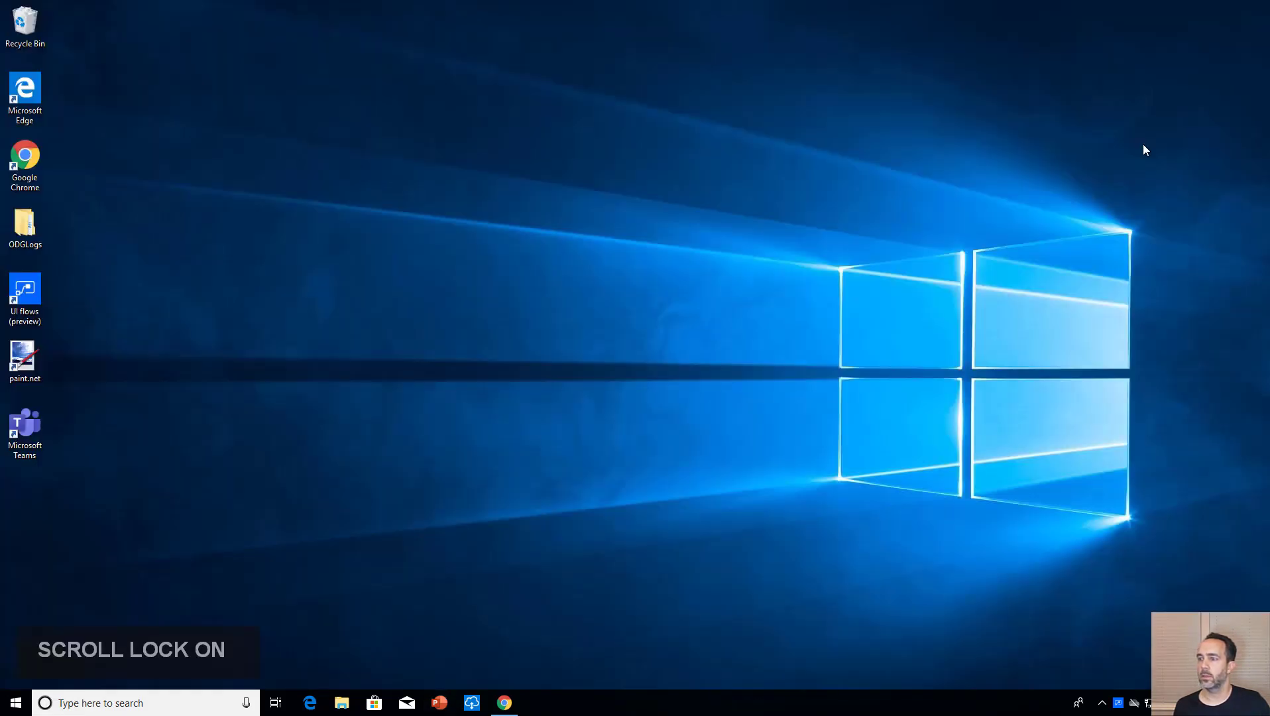
Save and exit the UI flow wizard, then view 1233456789.png in OneDrive's FinishedDocs folder.
click(506, 701)
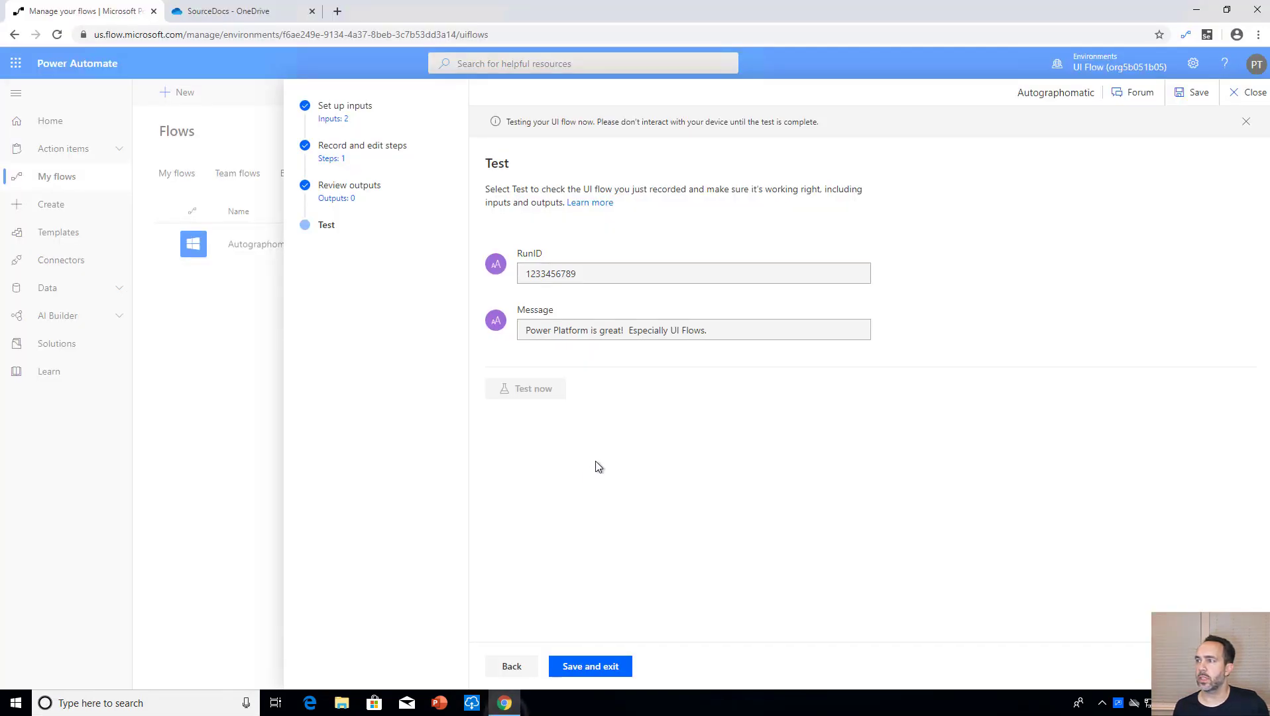
click(597, 666)
click(226, 11)
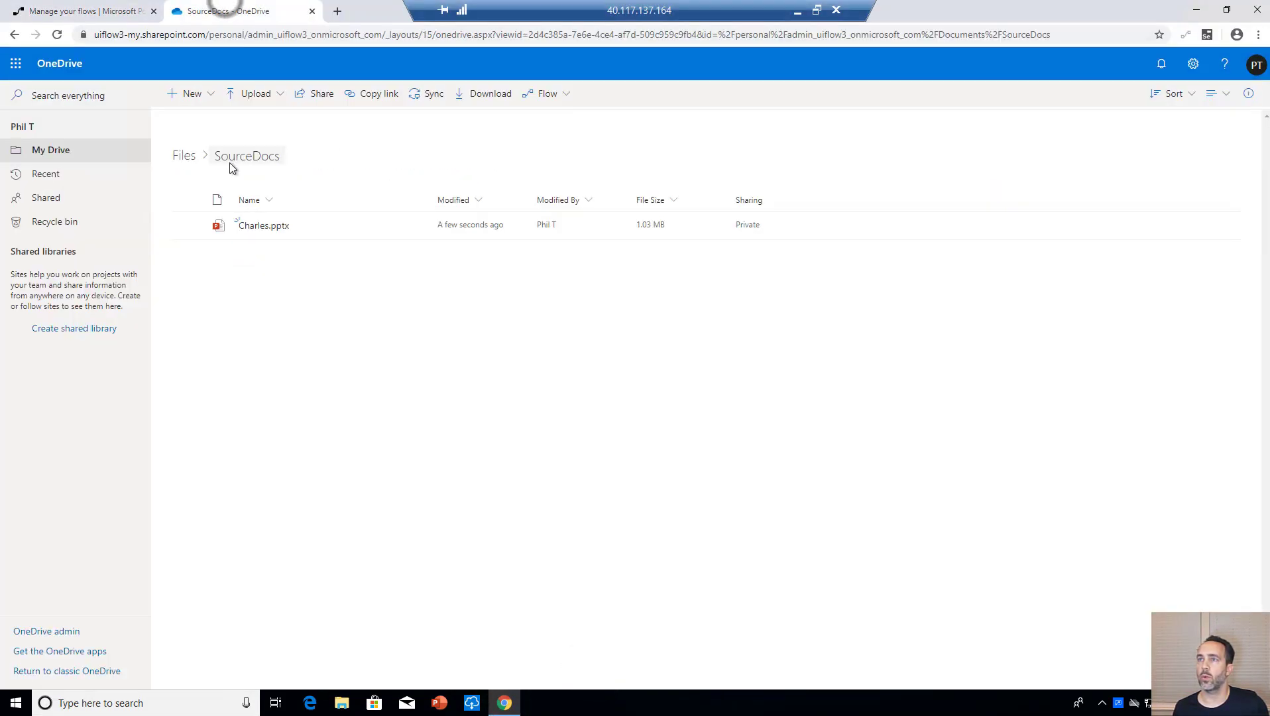
click(185, 156)
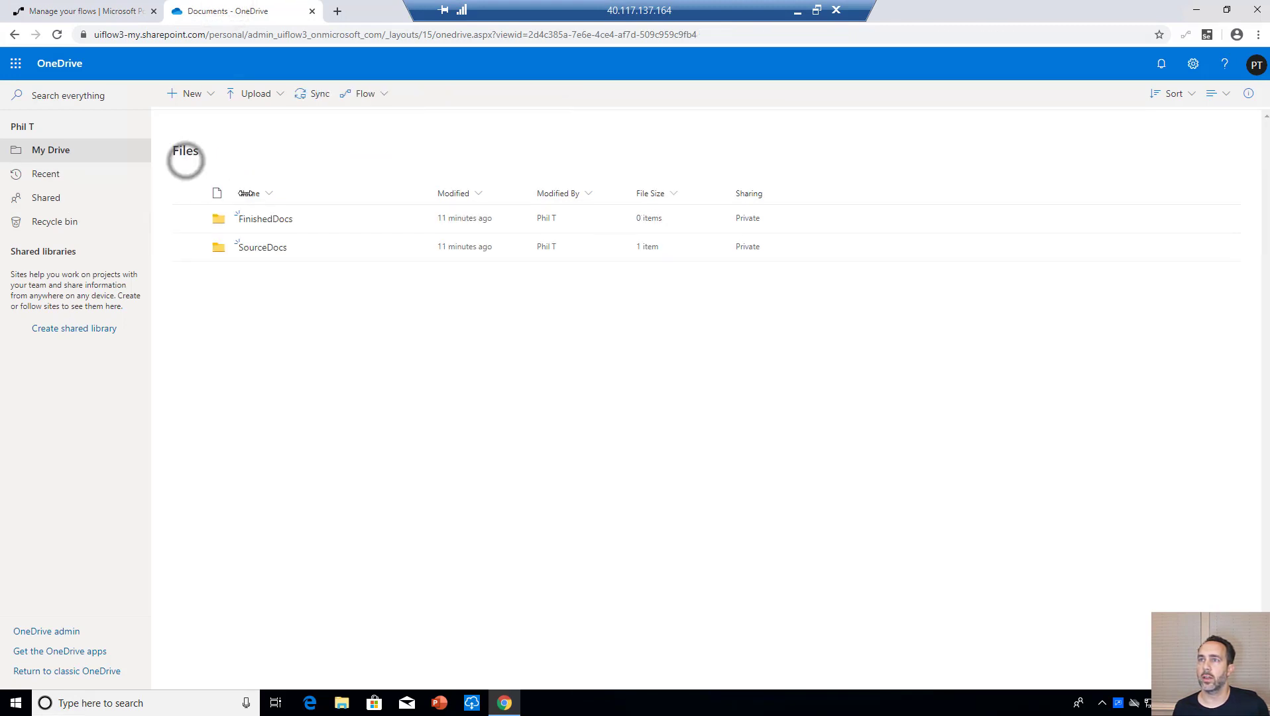
click(270, 223)
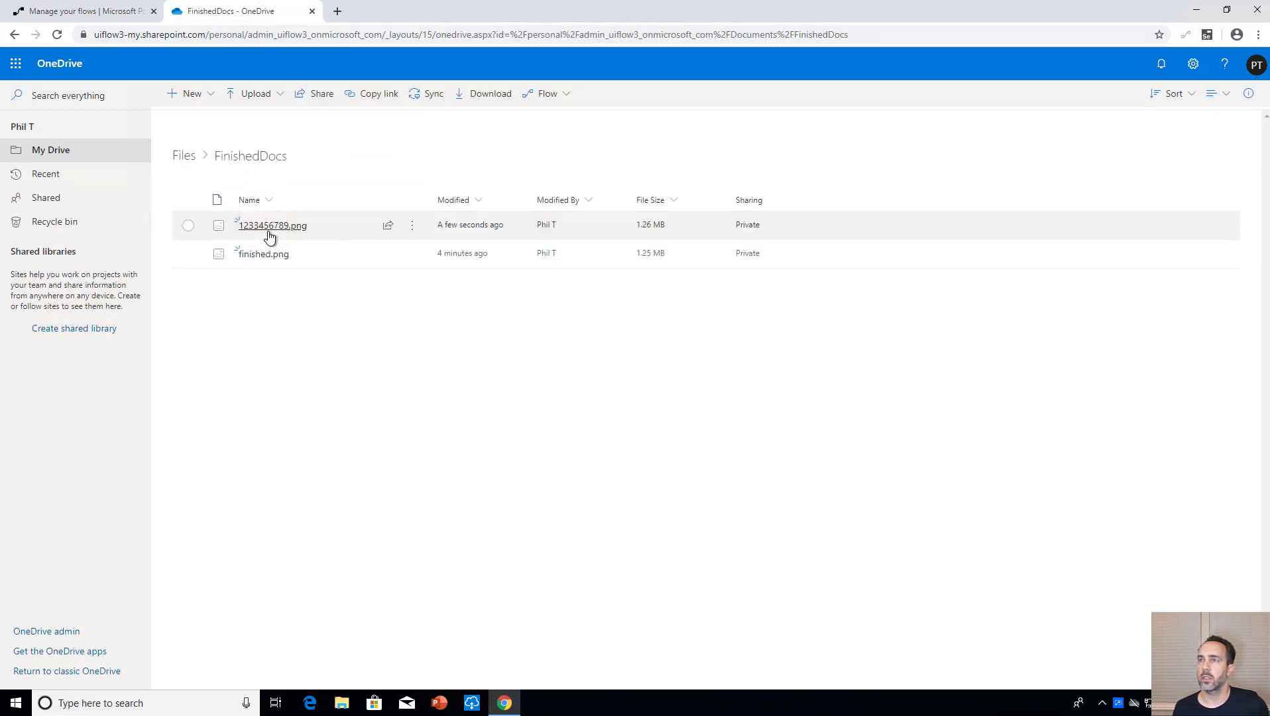
click(273, 226)
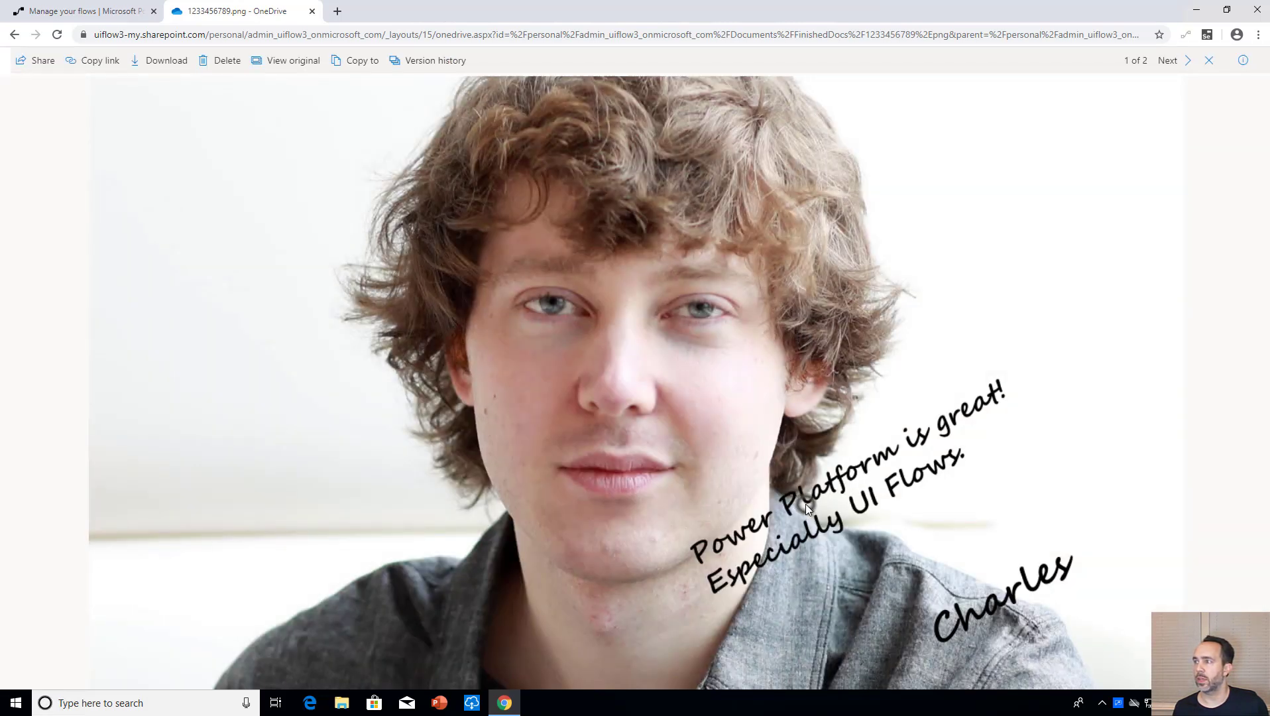
click(1209, 60)
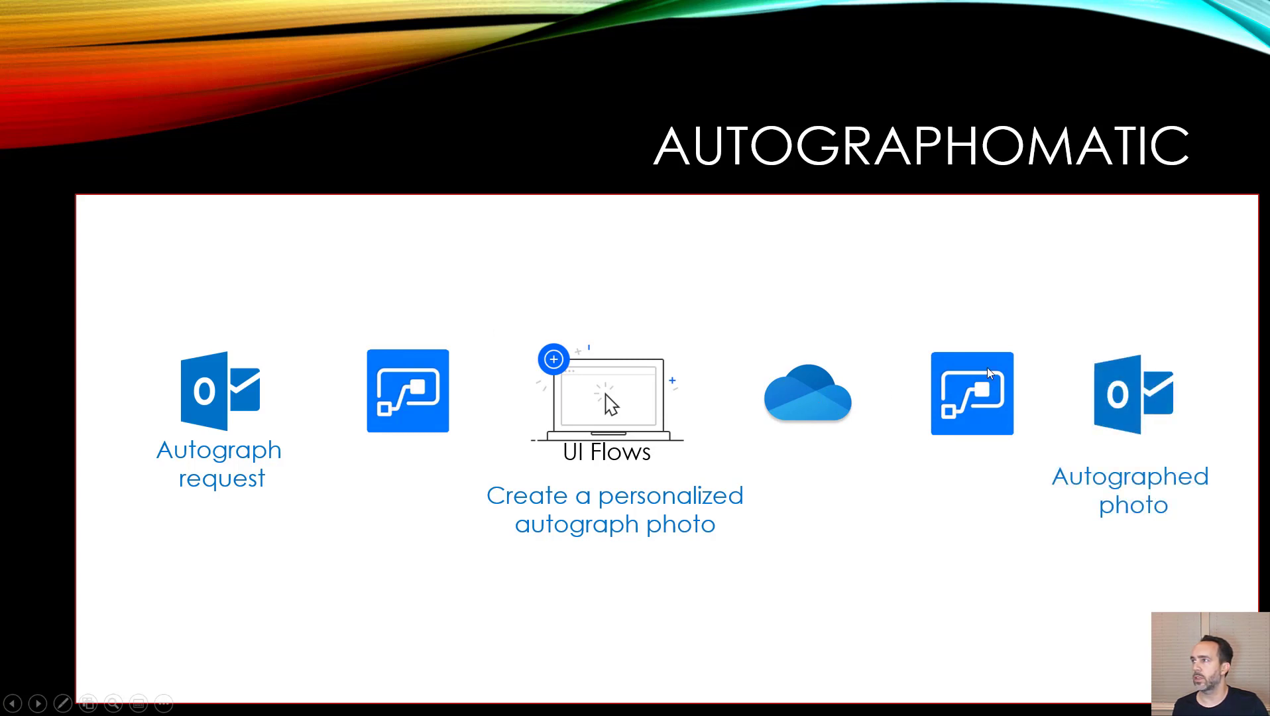
Leave the slideshow and restore the remote desktop session to a window.
key(alt+Tab)
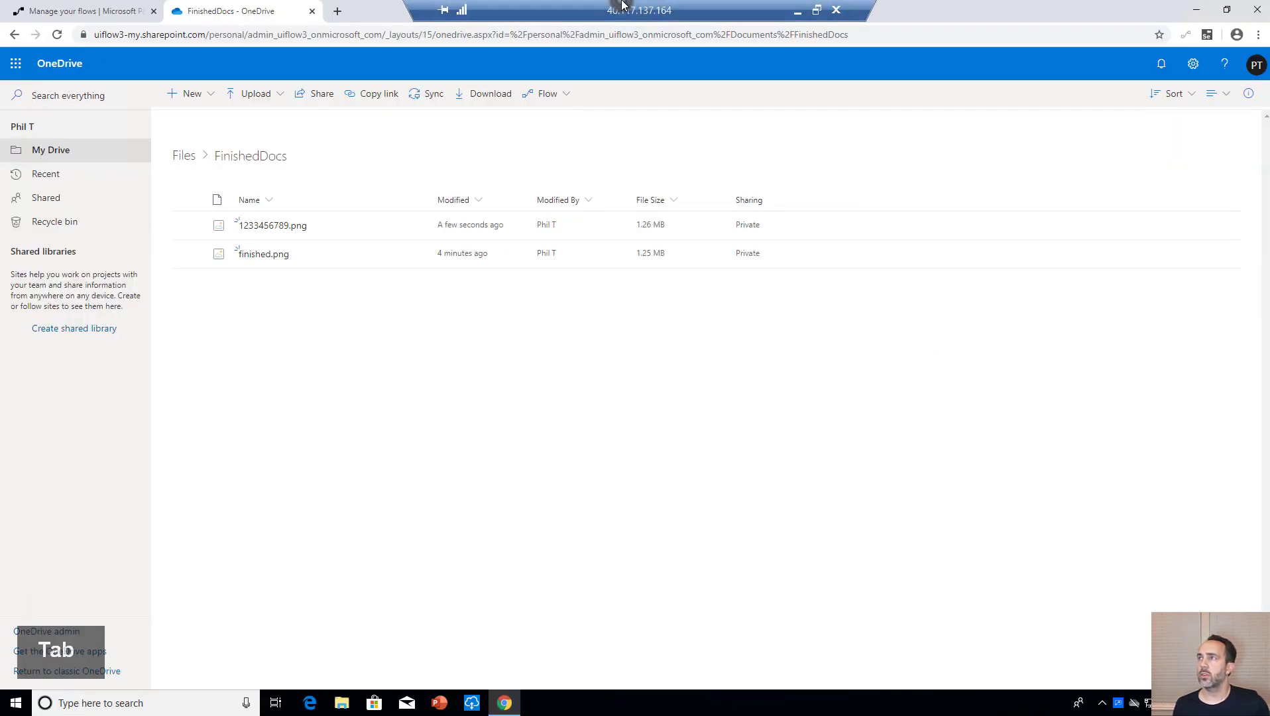
double_click(620, 8)
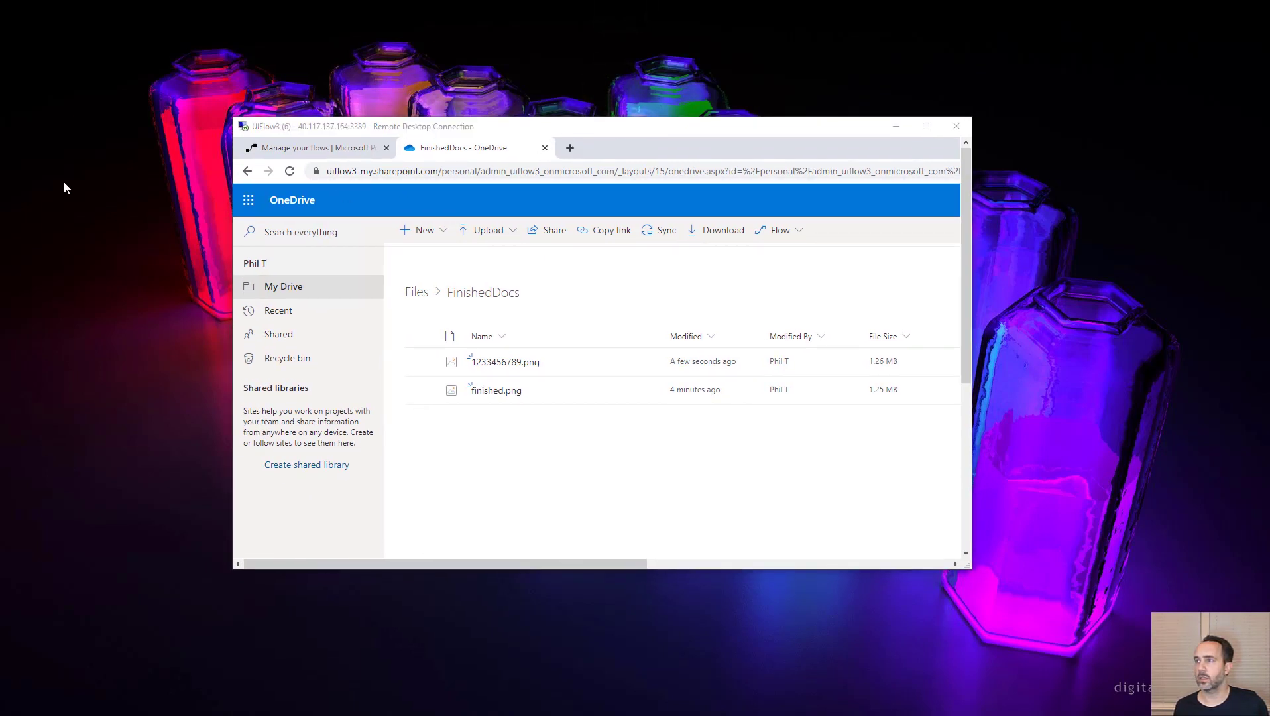
Move and maximize the Power Automate browser window, then go to My flows.
drag(14, 167, 587, 299)
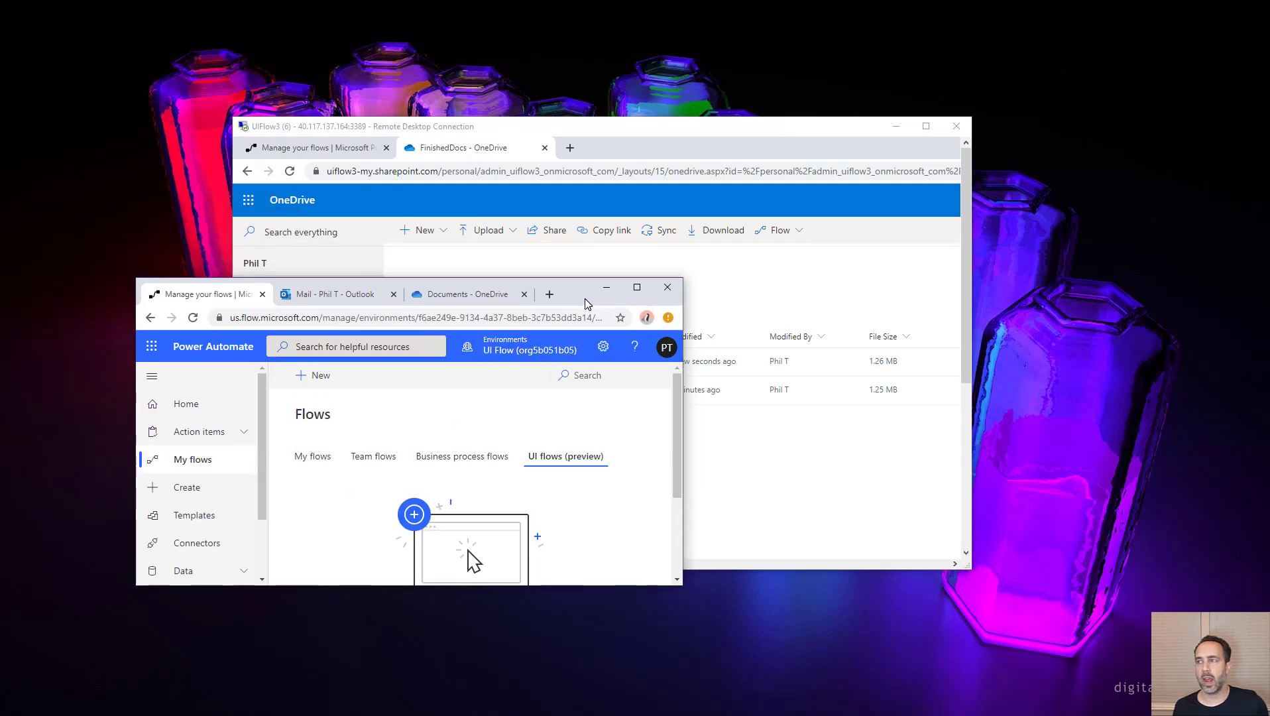
click(638, 288)
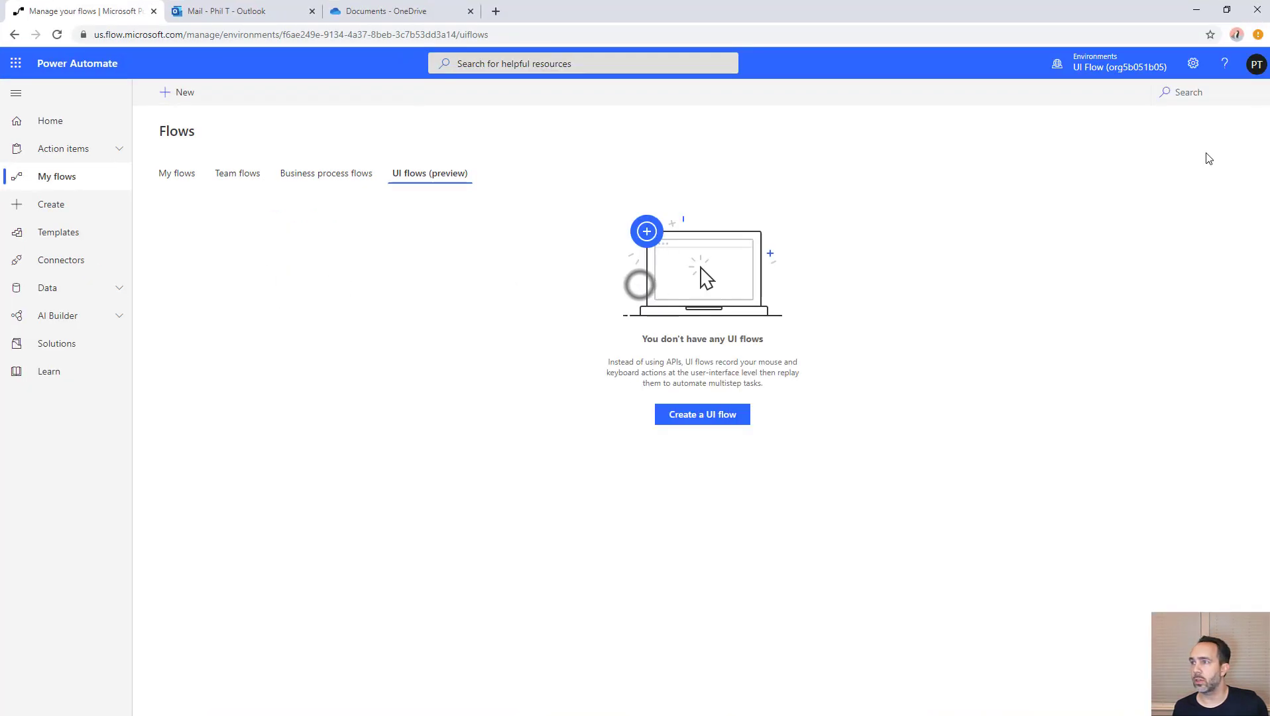
click(1255, 64)
click(672, 229)
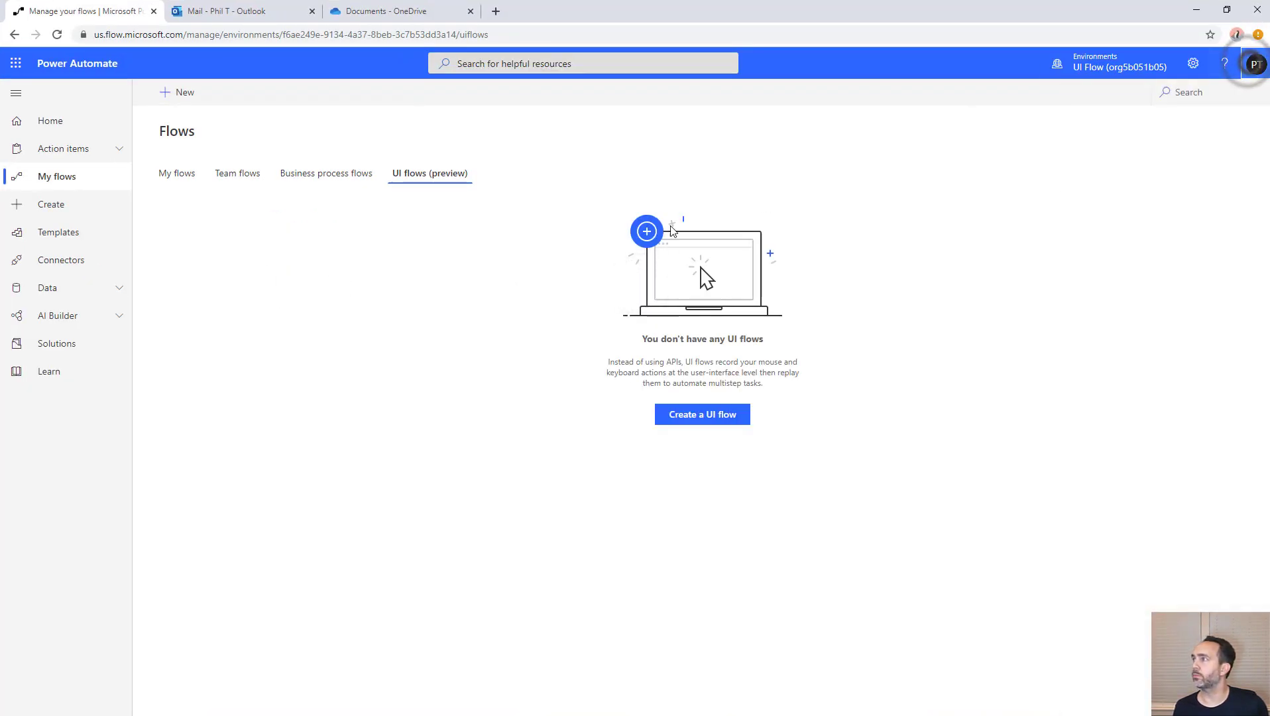
click(267, 269)
click(183, 173)
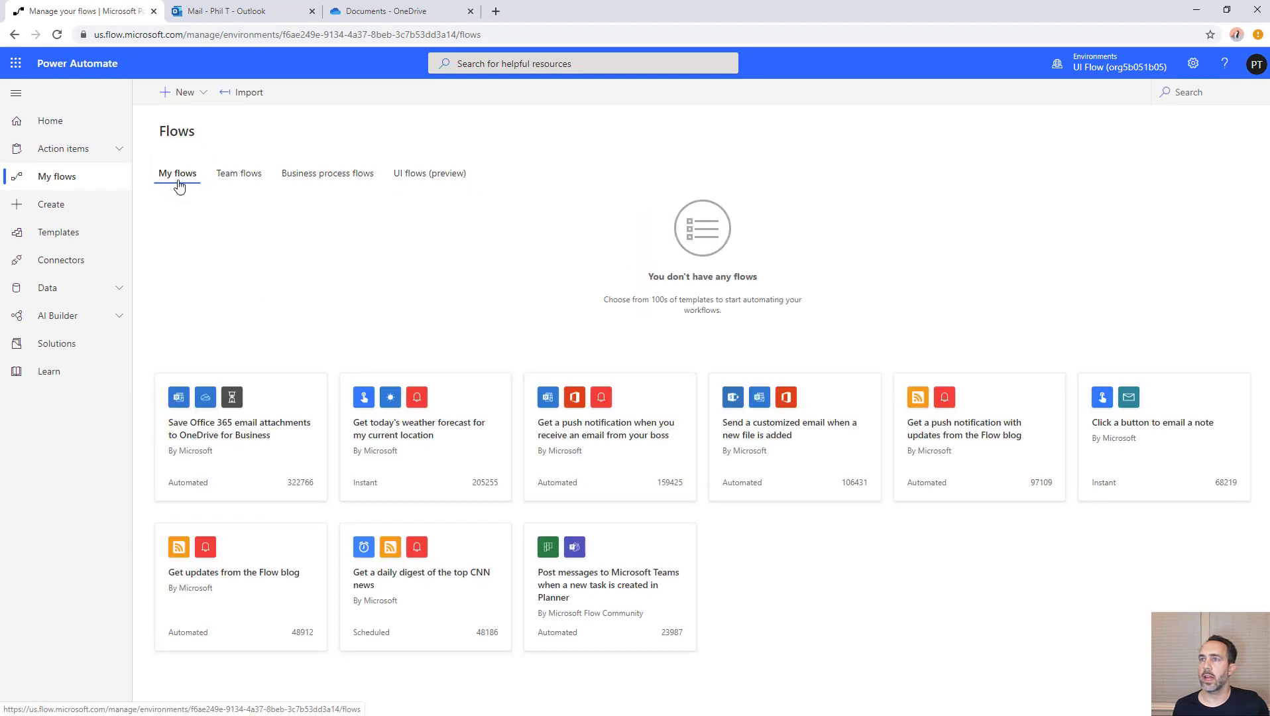
click(189, 93)
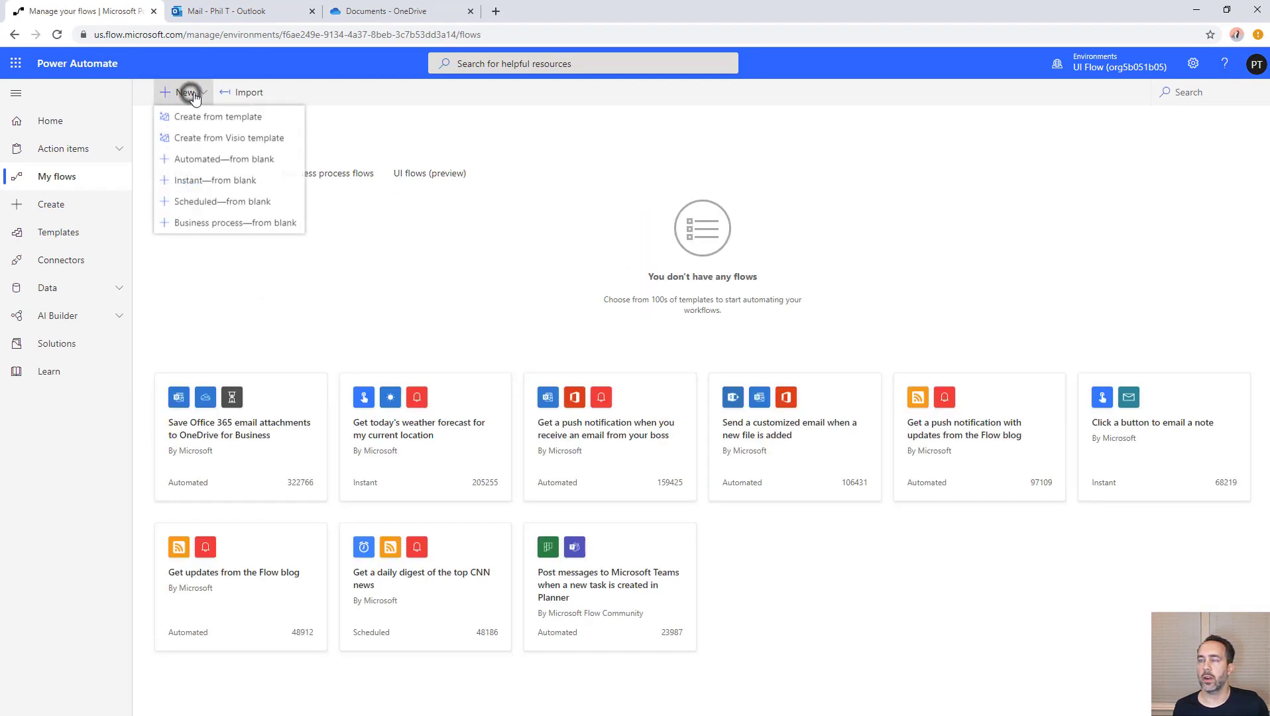
Create automated flow Autographomatic-Flow triggered by Outlook's 'When a new email arrives (V3)'.
click(204, 159)
click(710, 262)
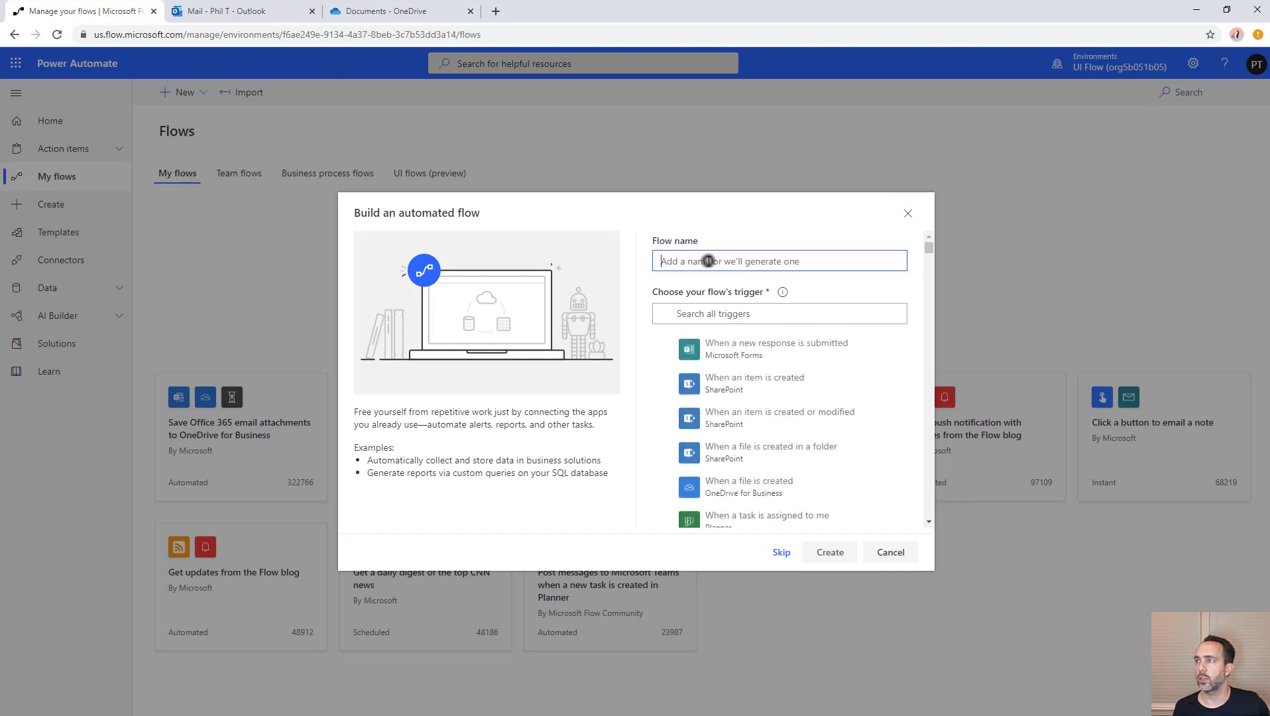
text(Autographomatic-Flow)
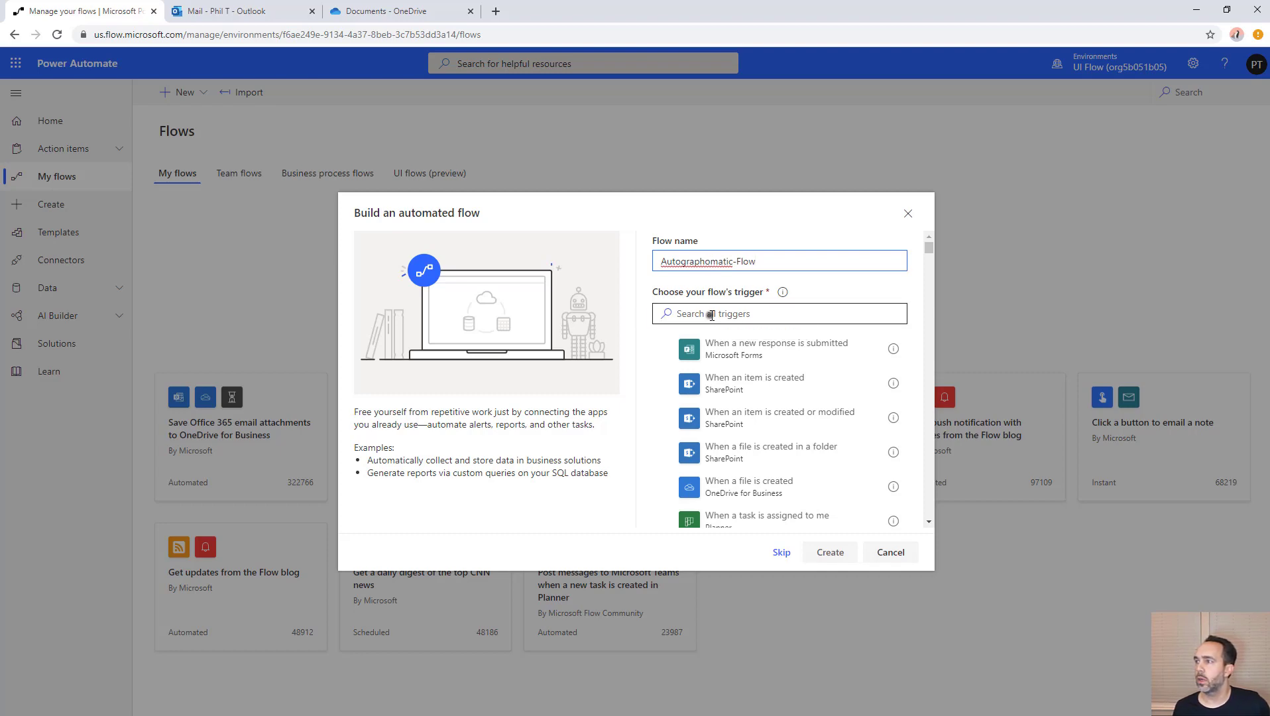
click(712, 316)
text(o)
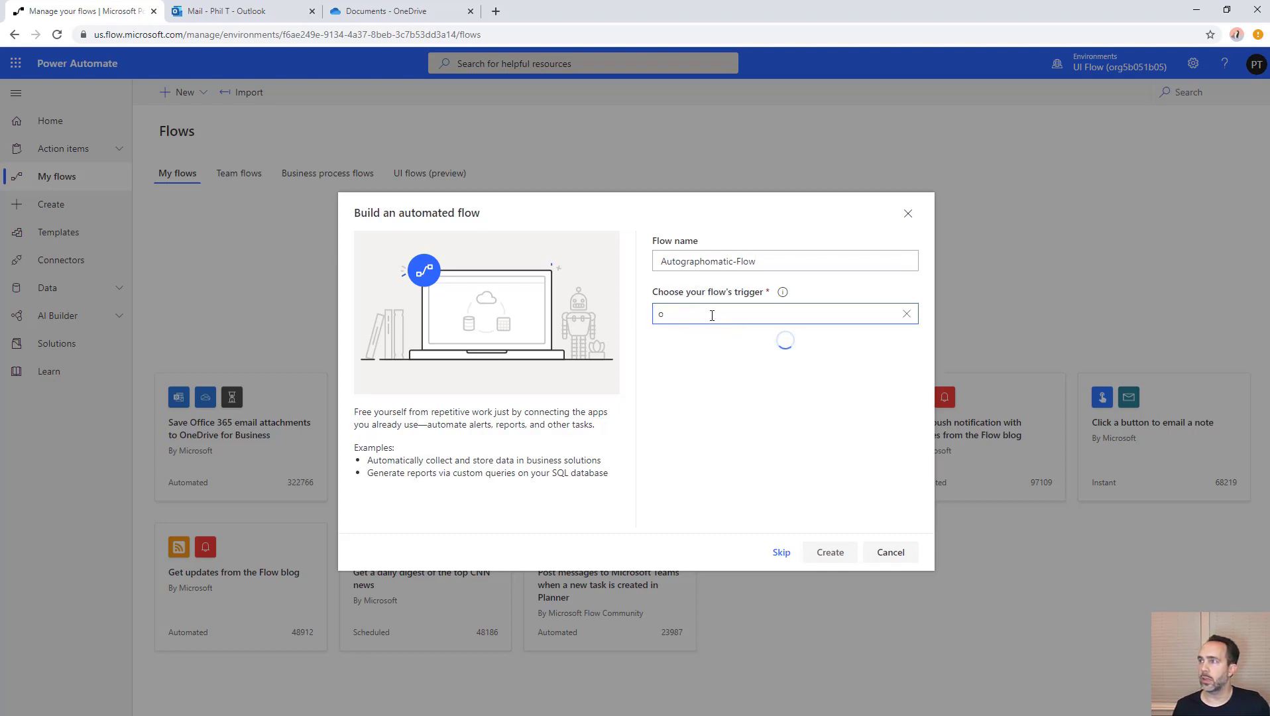
text(iutlook)
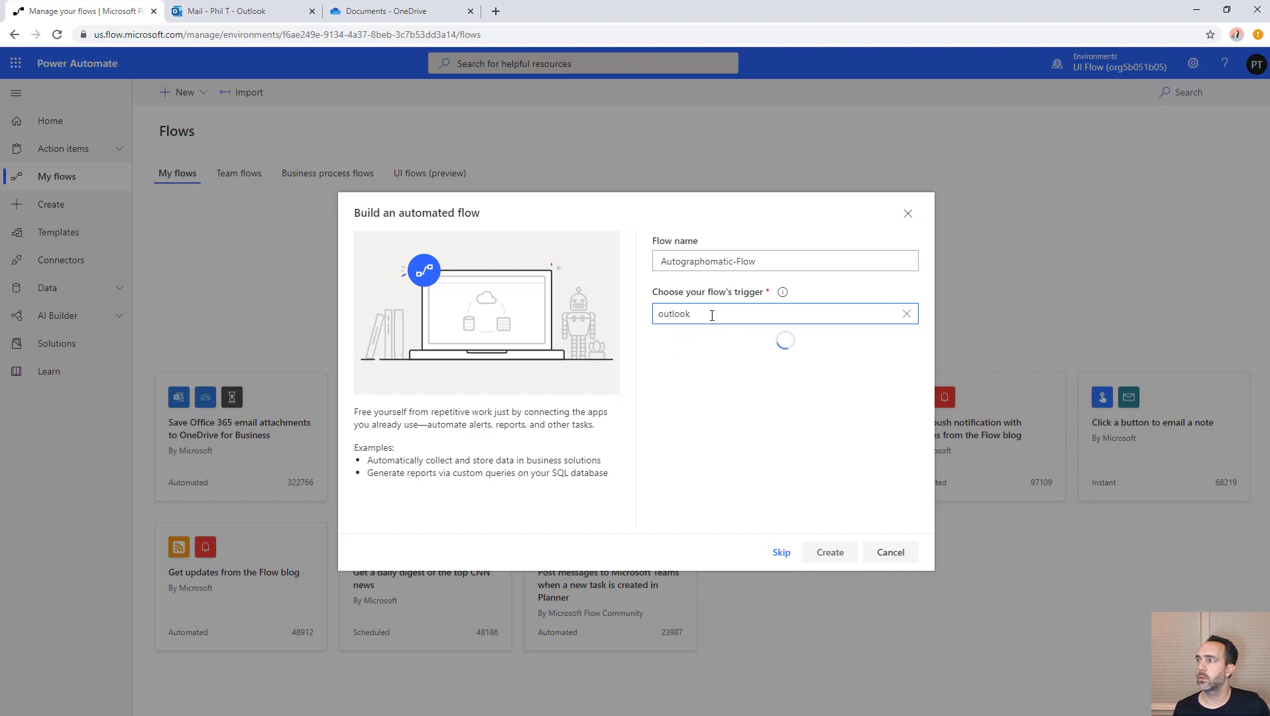
click(720, 346)
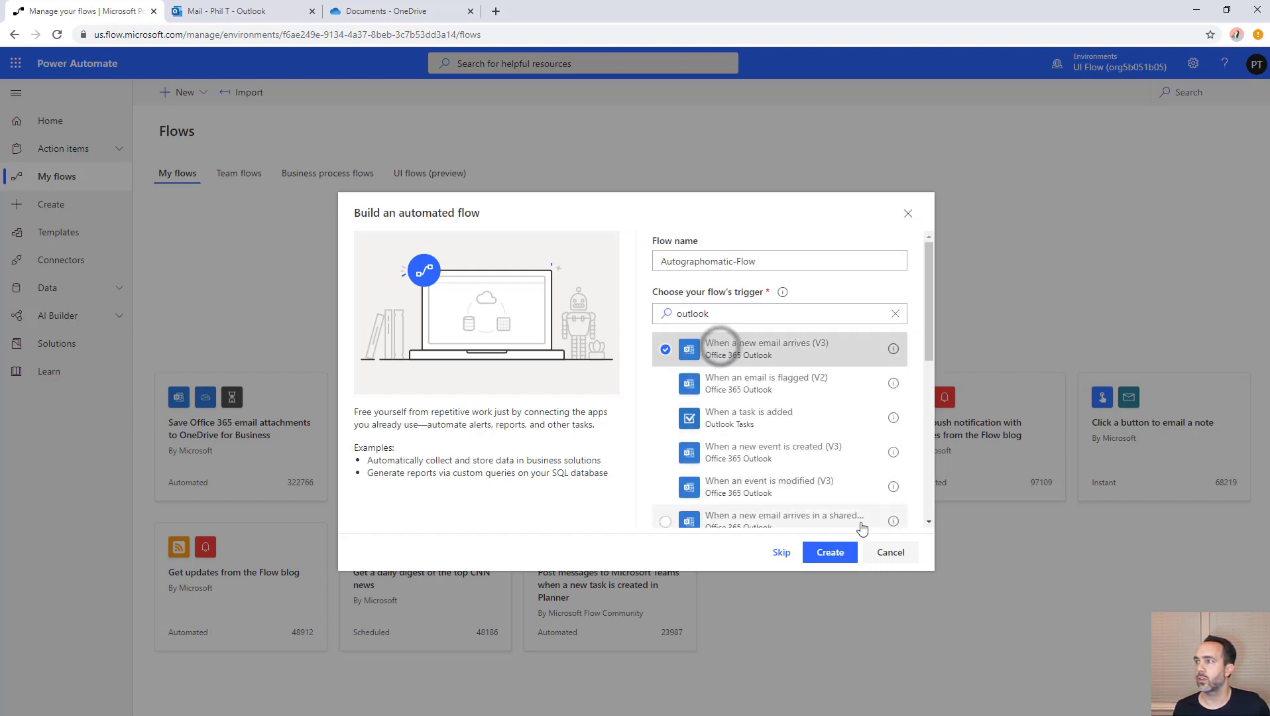
click(836, 554)
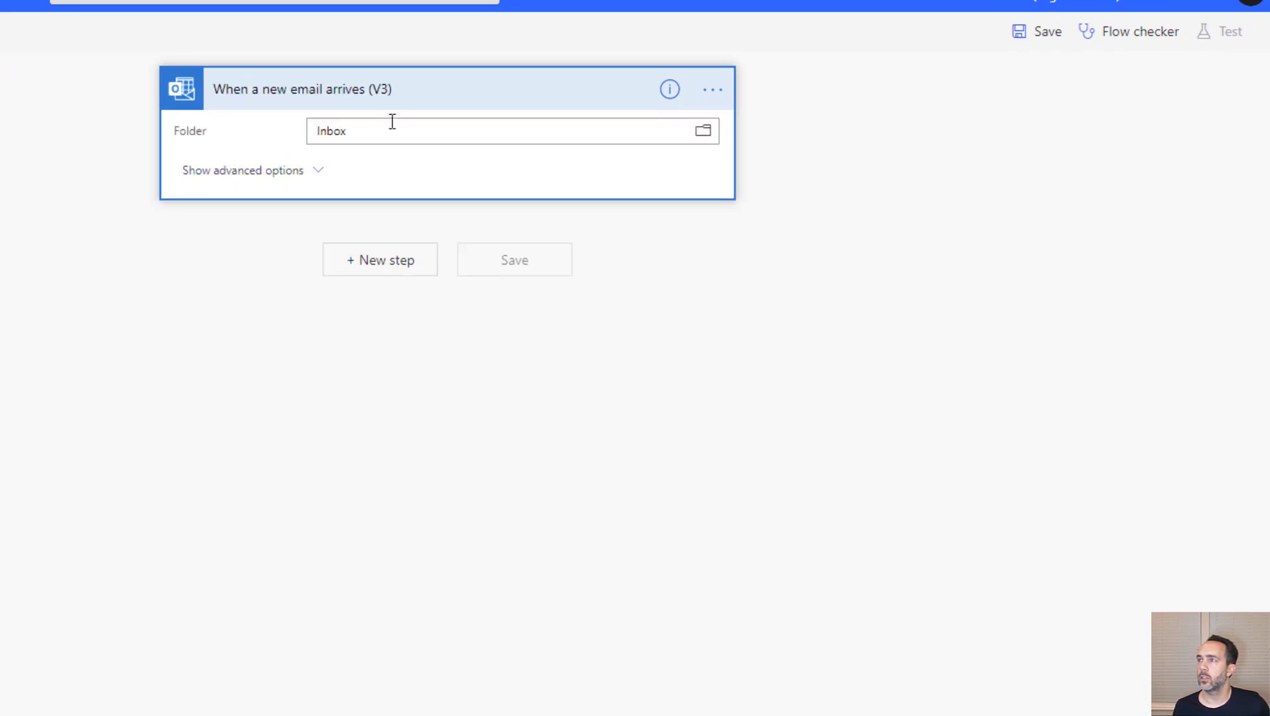
Add an Initialize variable action after the trigger.
click(373, 265)
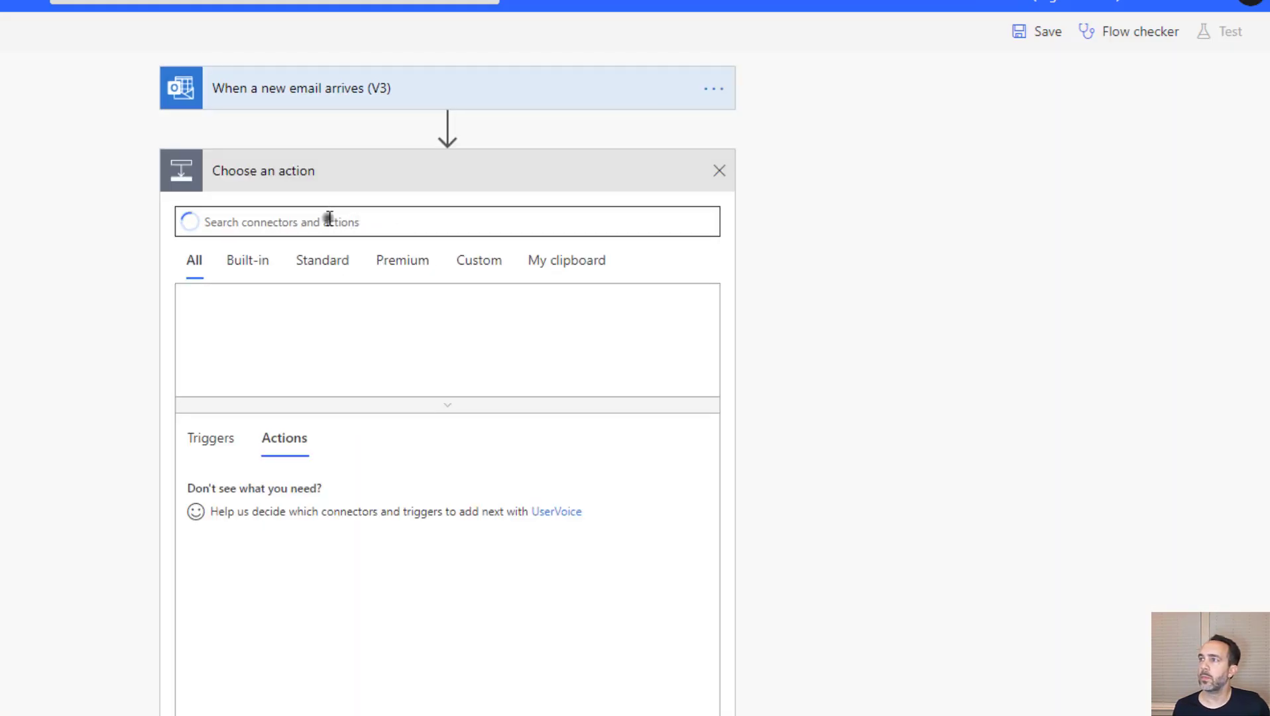
click(330, 219)
text(var)
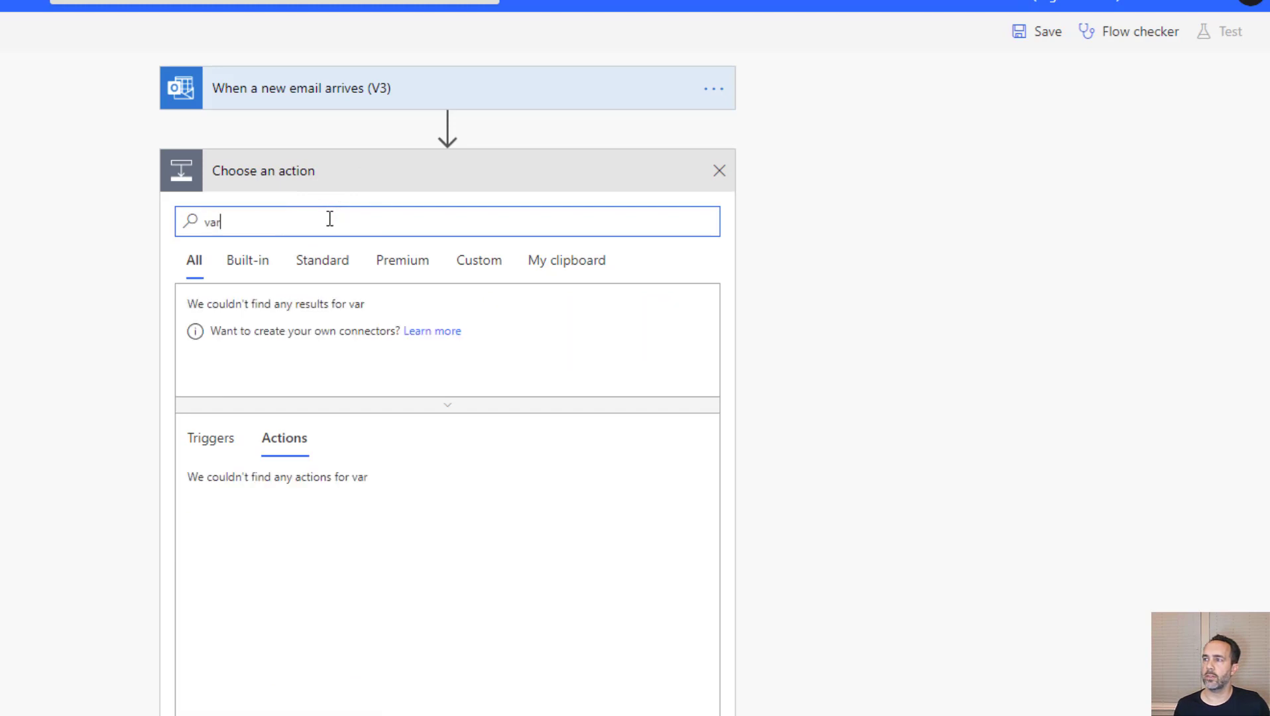
text(iable)
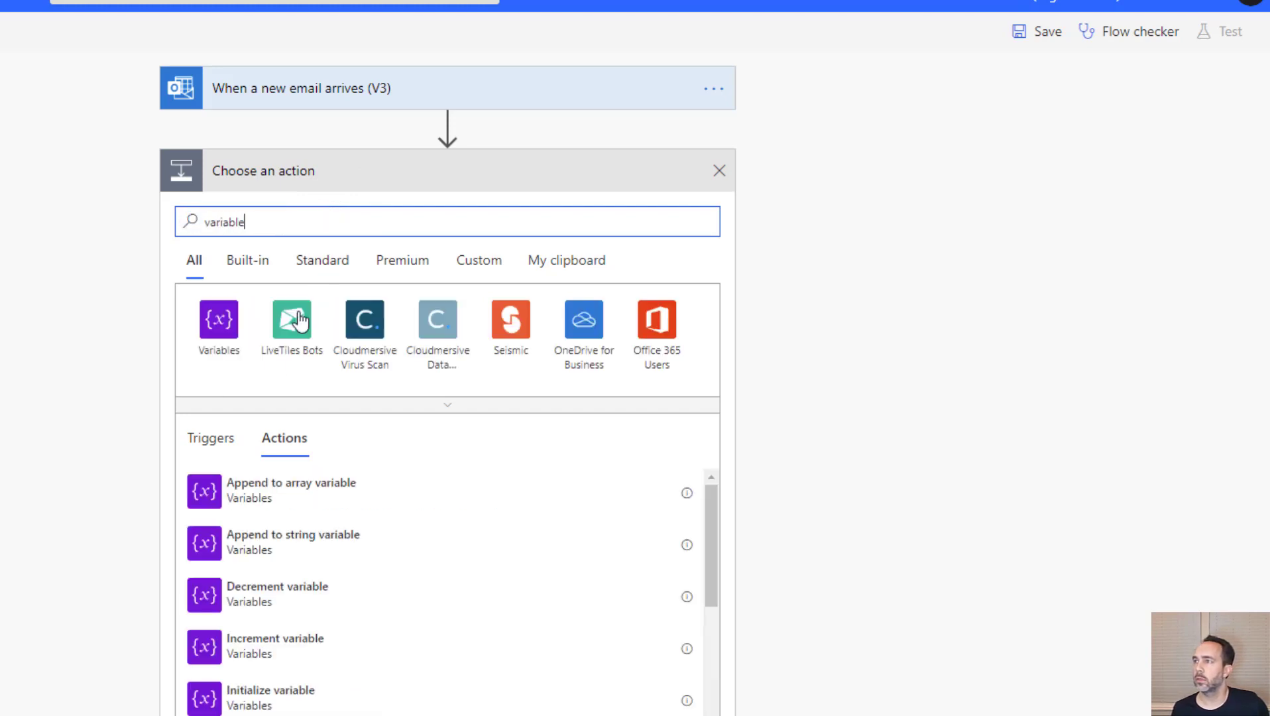
click(258, 687)
Set the variable to name RunID, type String, and value expression guid().
click(372, 216)
text(RunID)
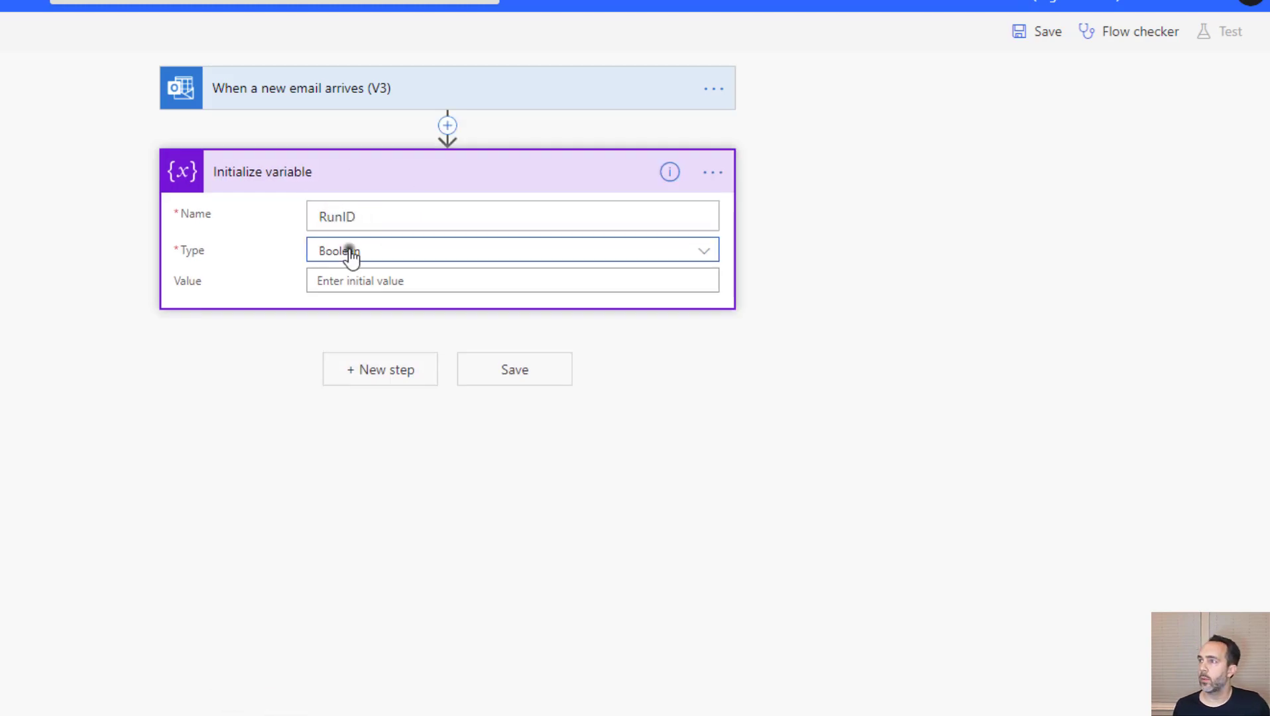
click(348, 250)
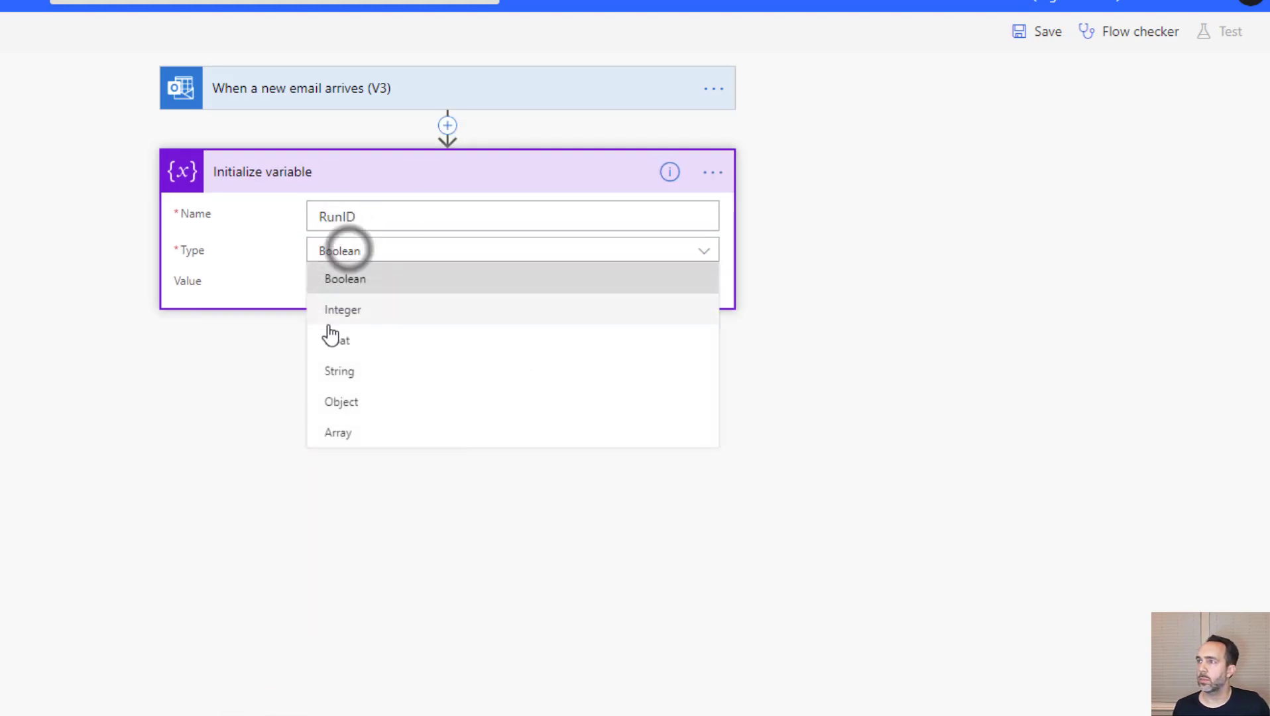
click(332, 371)
click(380, 278)
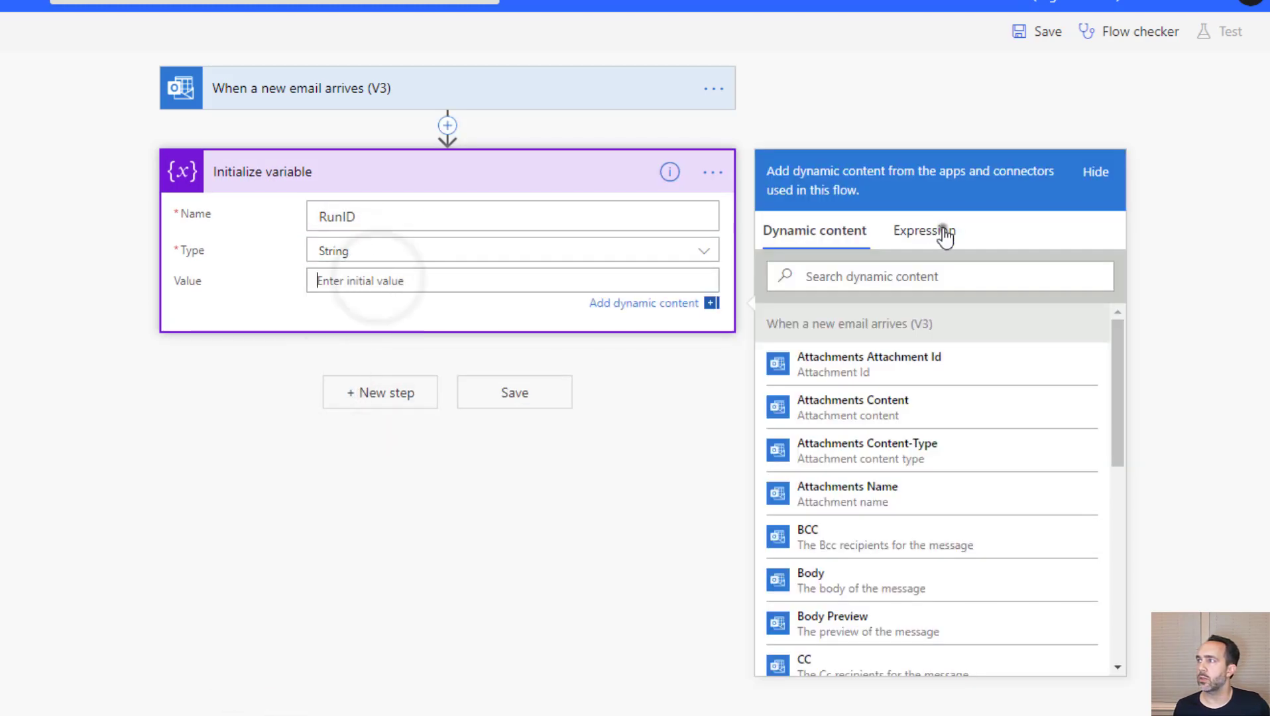
click(941, 230)
text(gui)
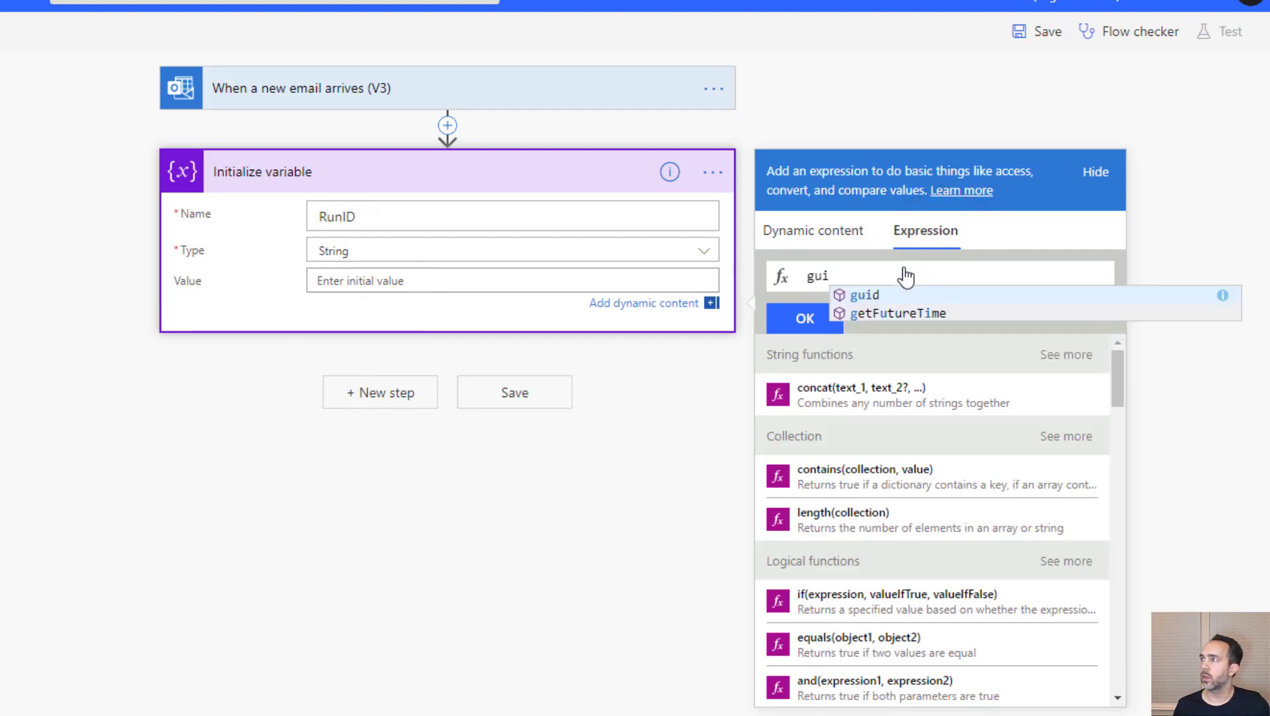
text(d()
click(783, 312)
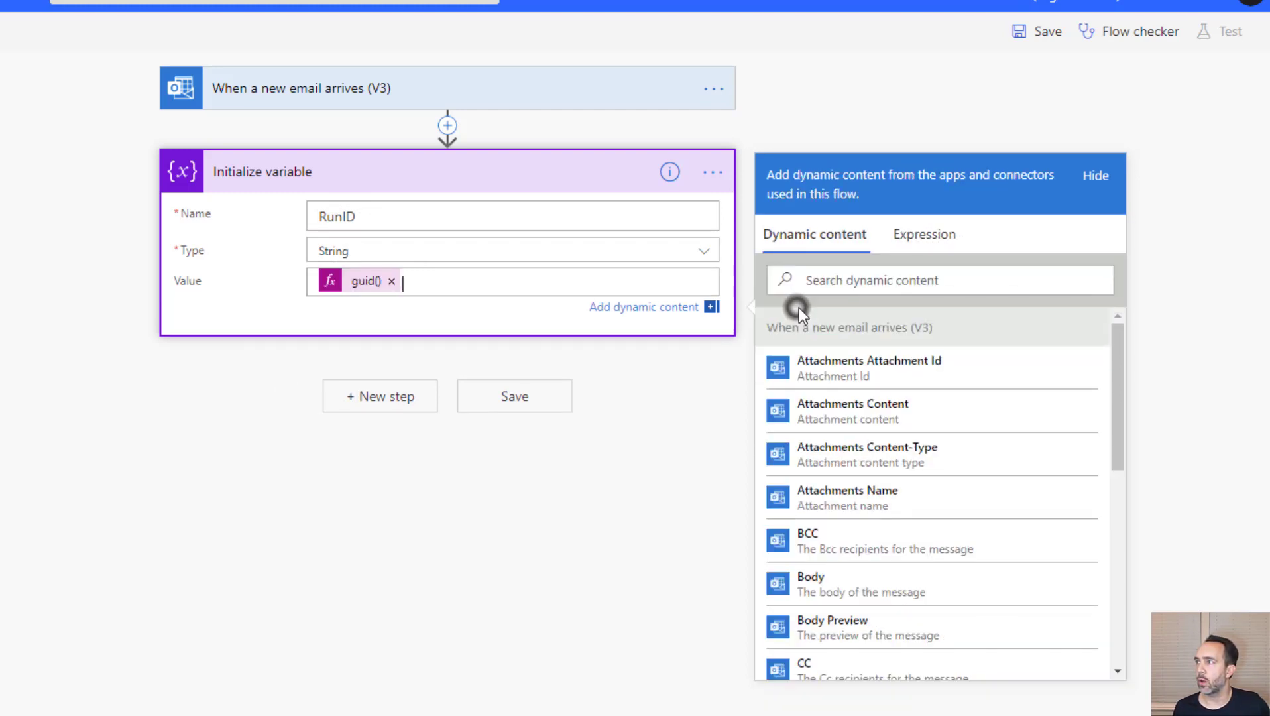
click(403, 405)
Add the 'Run a UI flow for desktop' action after the variable step.
click(388, 303)
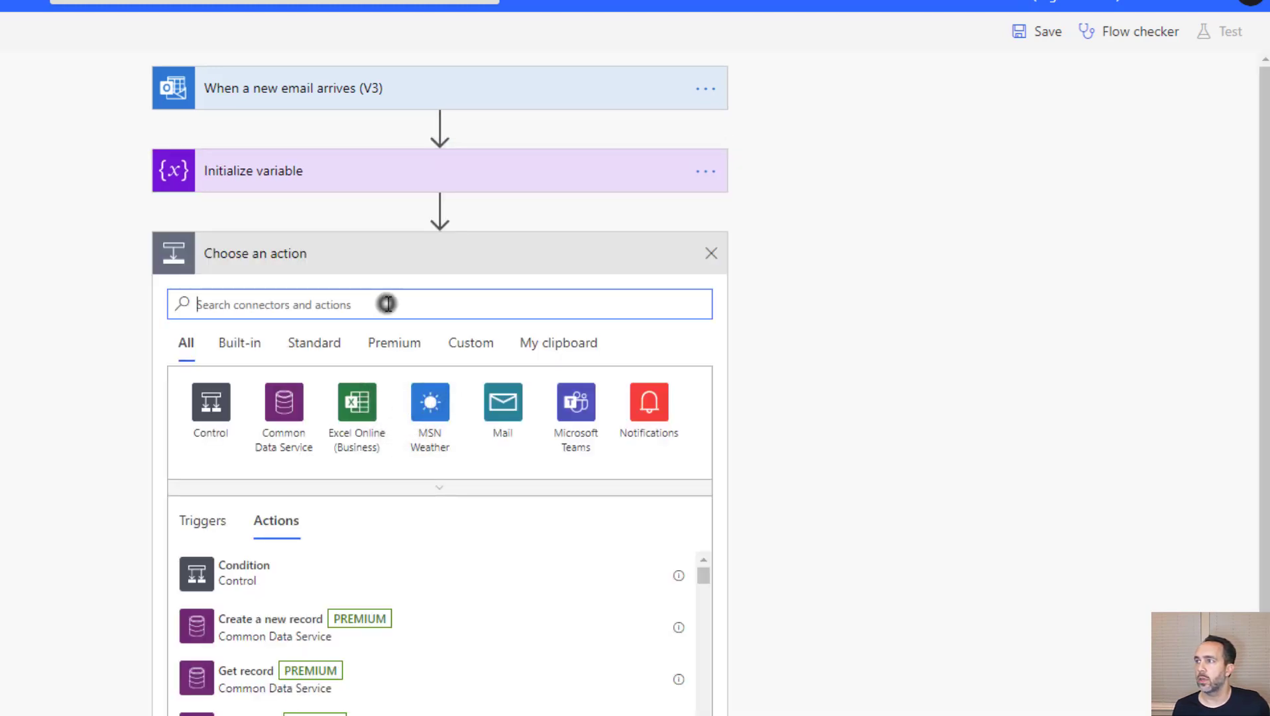
text(ui flow)
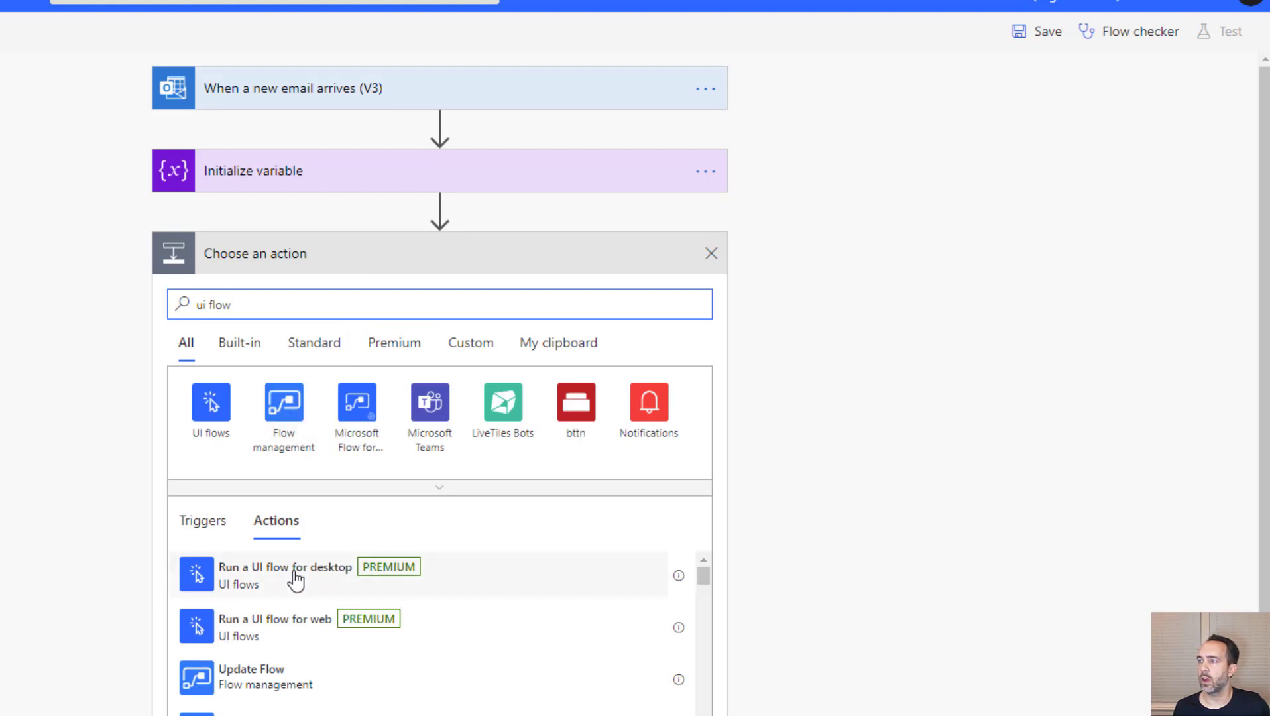
click(298, 577)
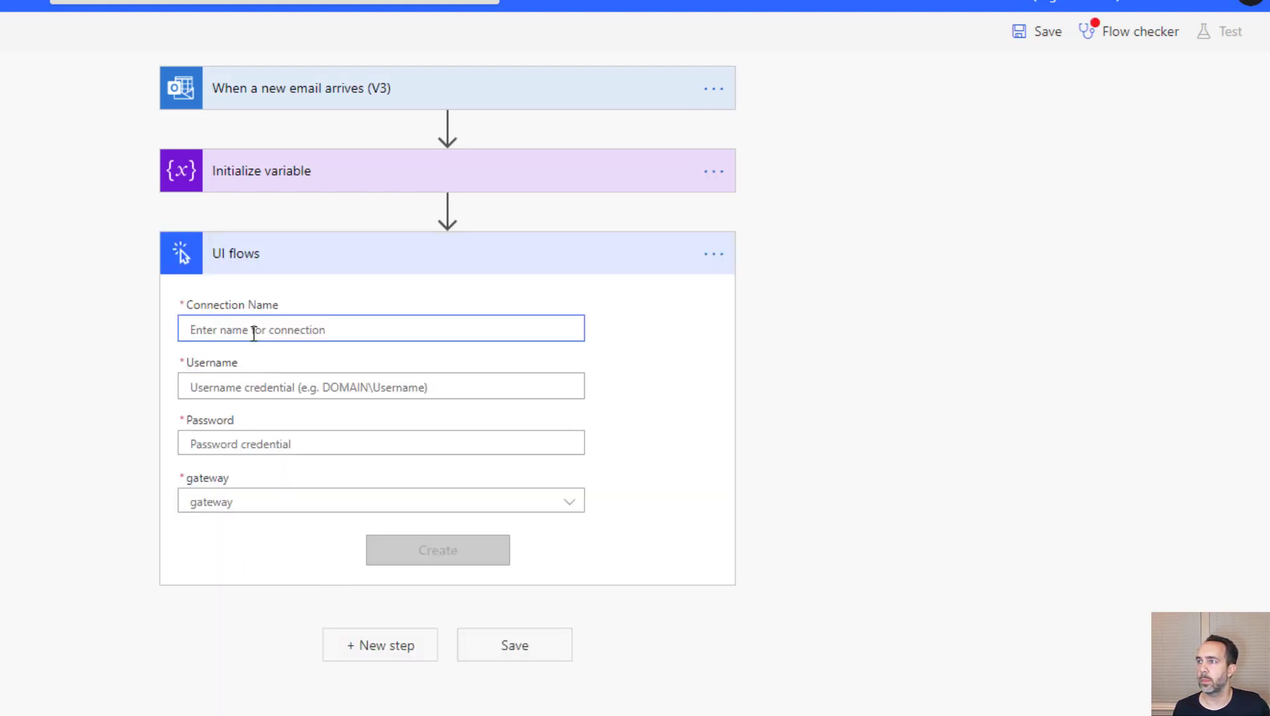
Create the 'UI Flow' connection with the machine username and password on the UI Flow gateway.
click(253, 332)
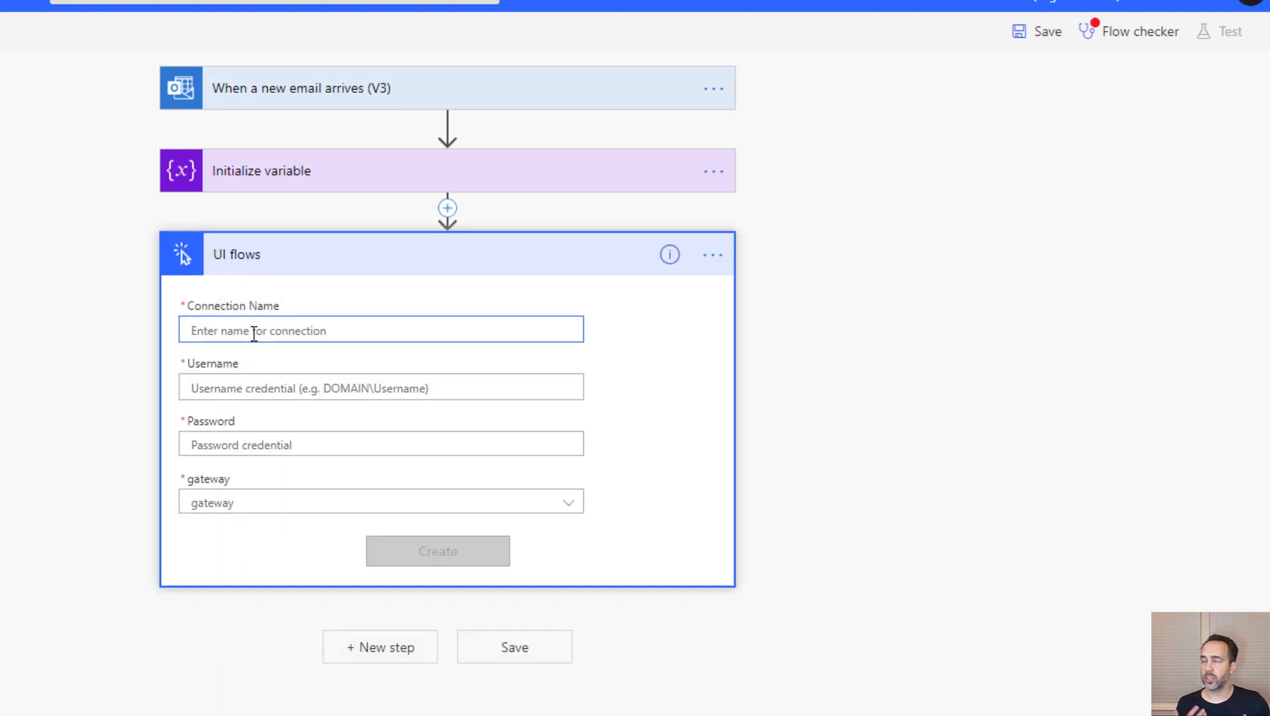
text(UI Flow)
key(Tab)
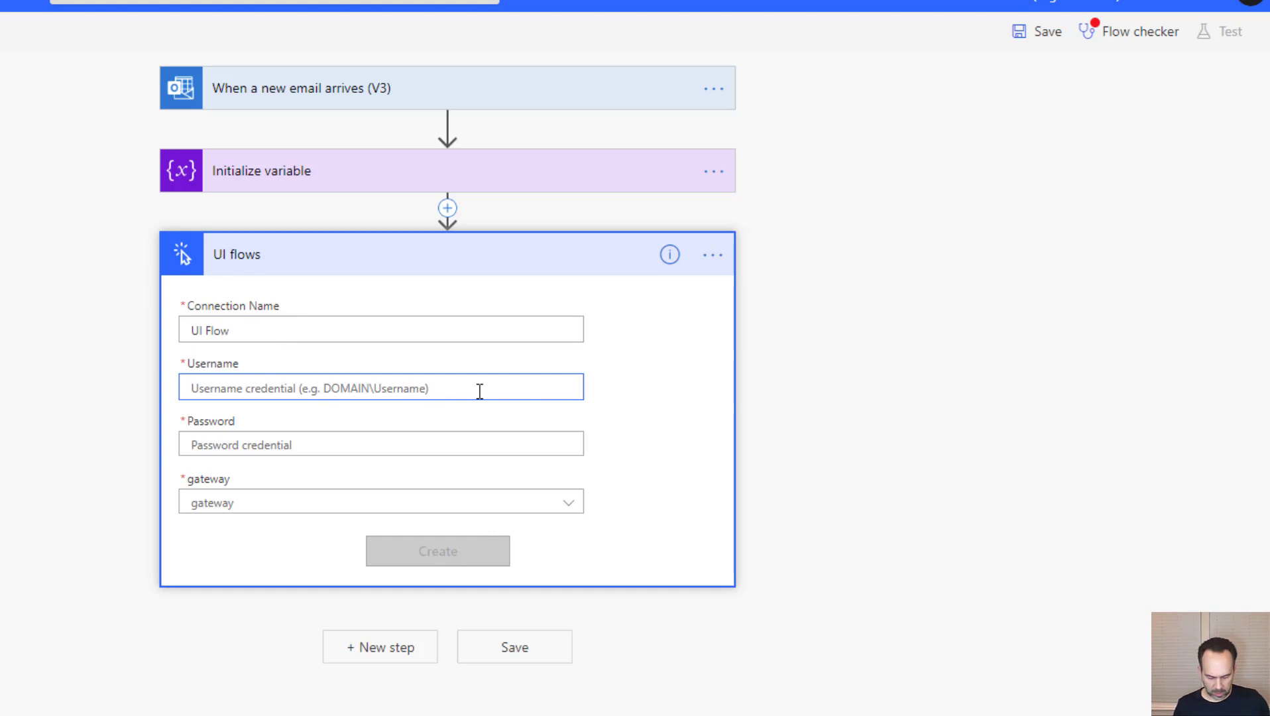
text(UIFlo)
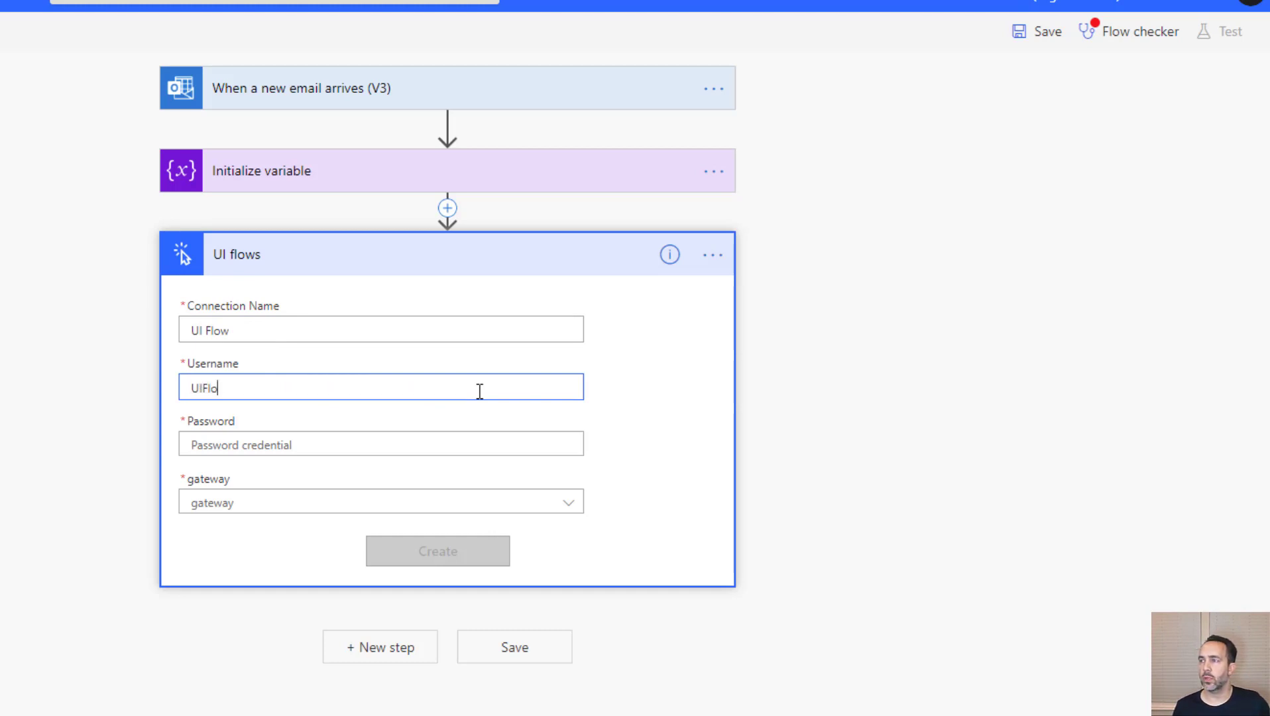
text(w4)
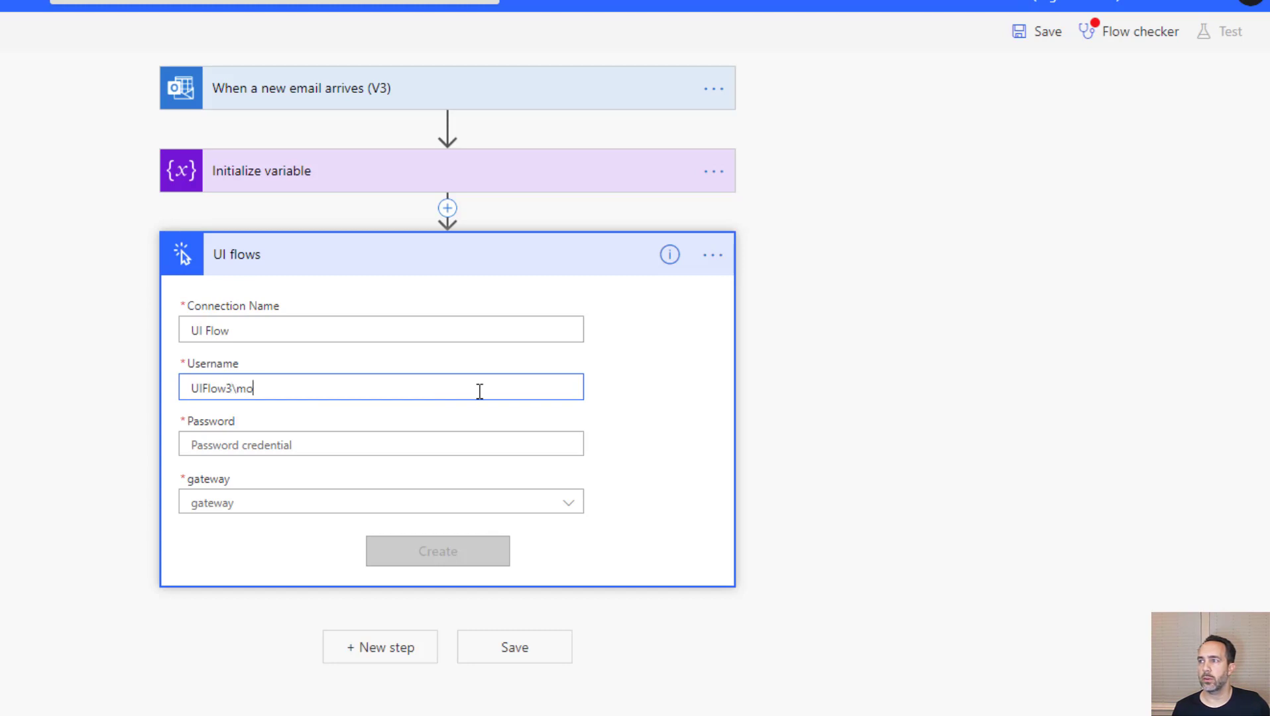
text(\mostness)
key(Tab)
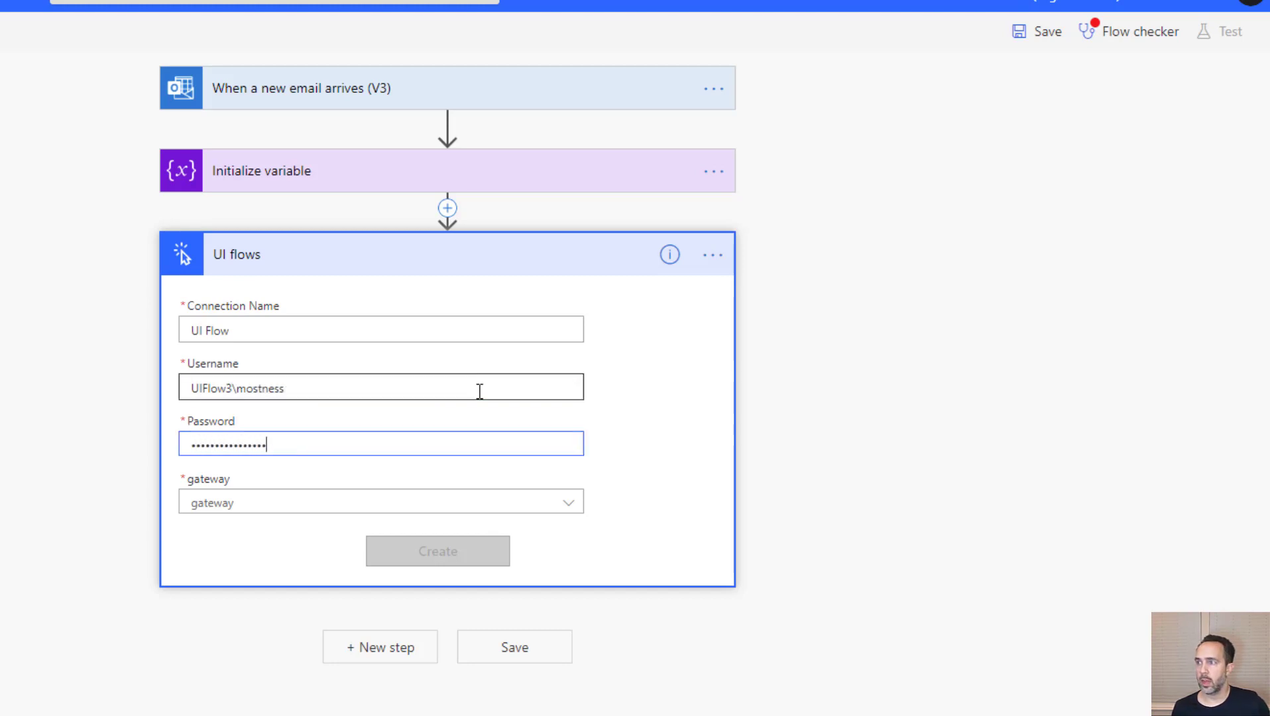
click(340, 507)
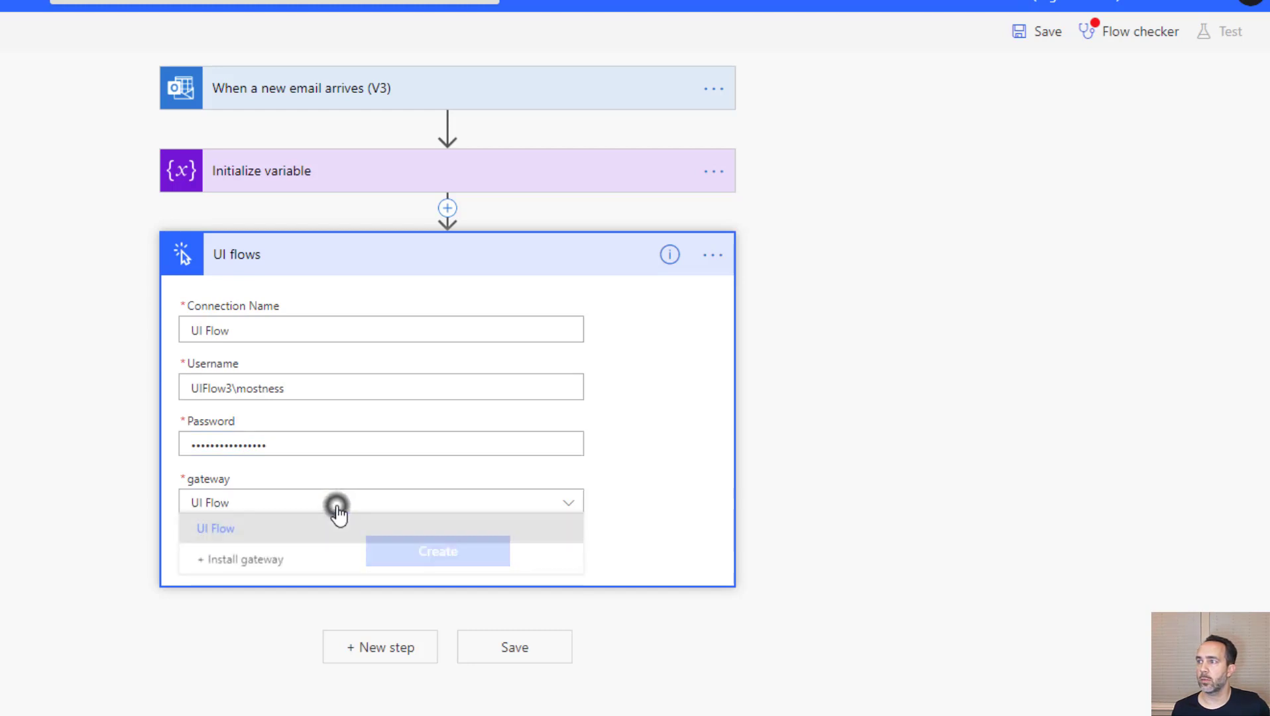
click(204, 532)
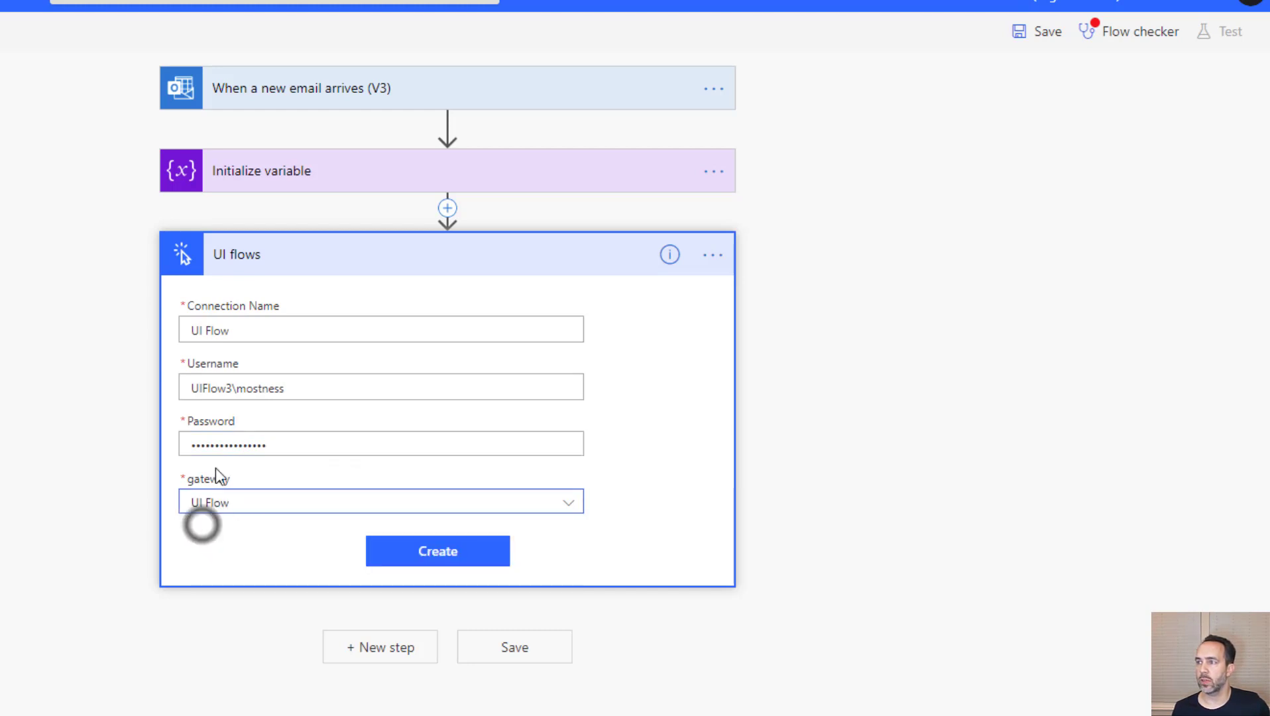
click(424, 551)
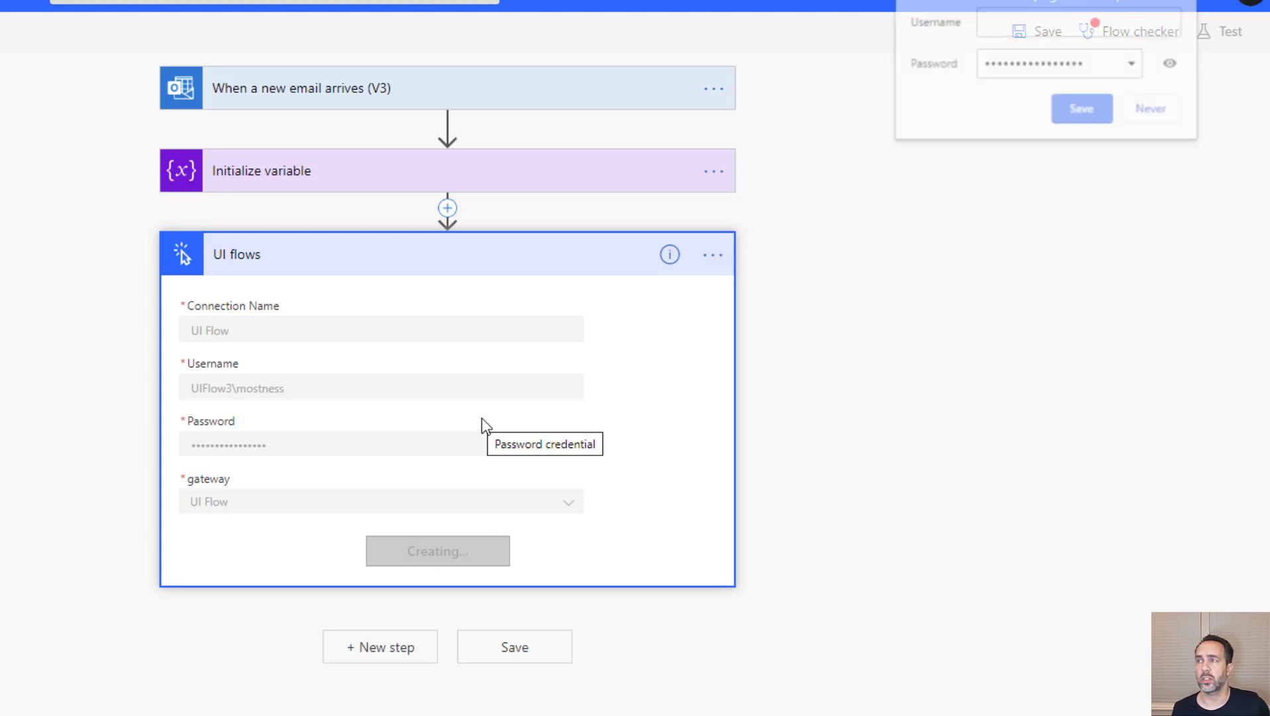
Decline the browser's password prompt and select the Autographomatic UI flow.
click(1142, 108)
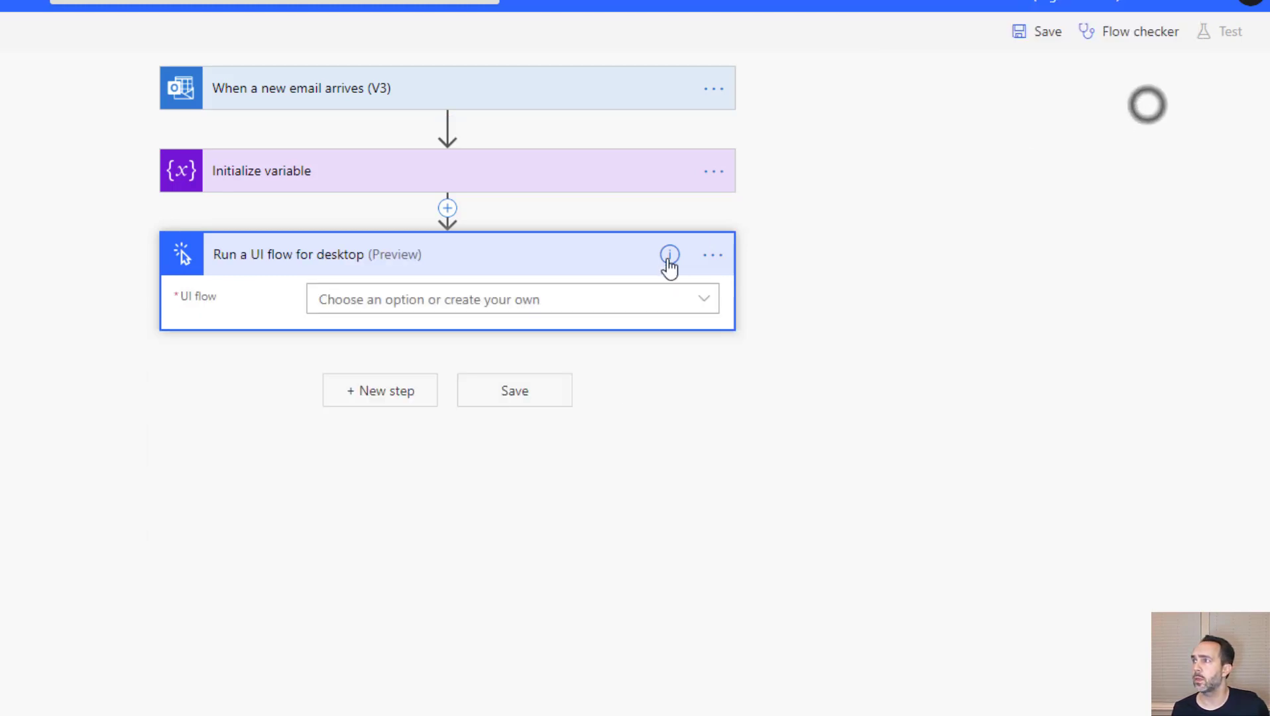
click(704, 299)
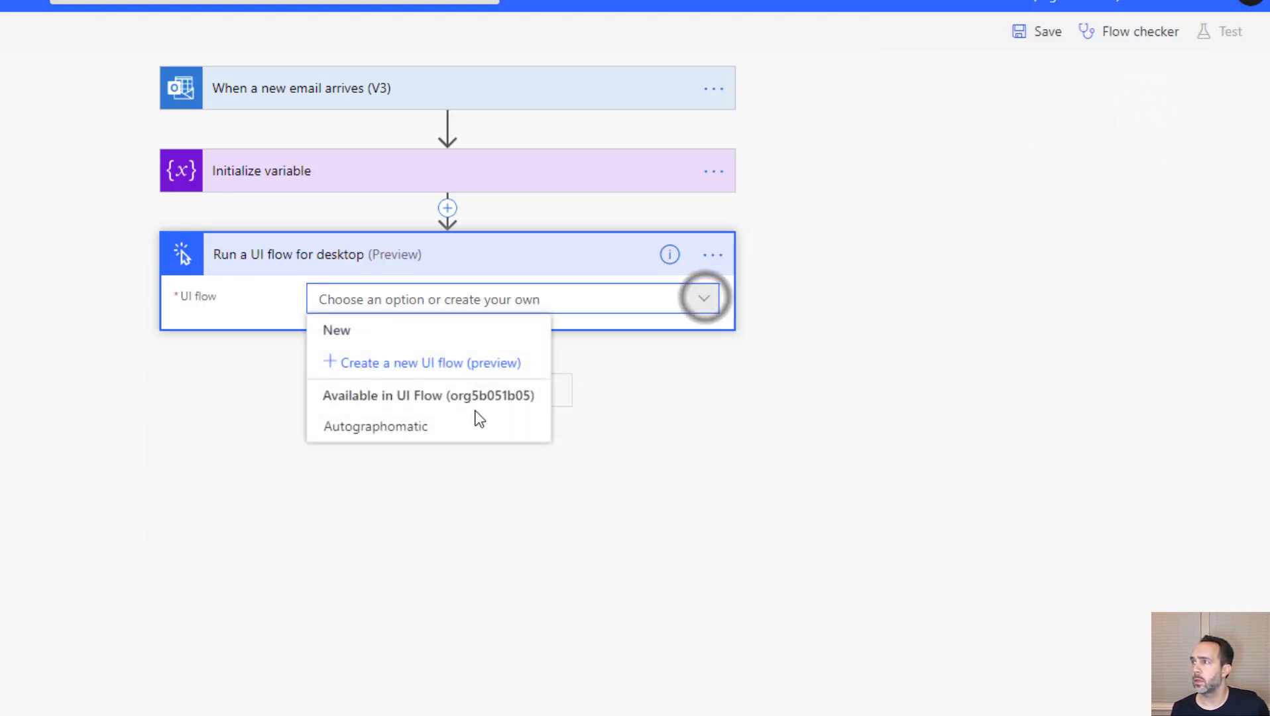
click(376, 426)
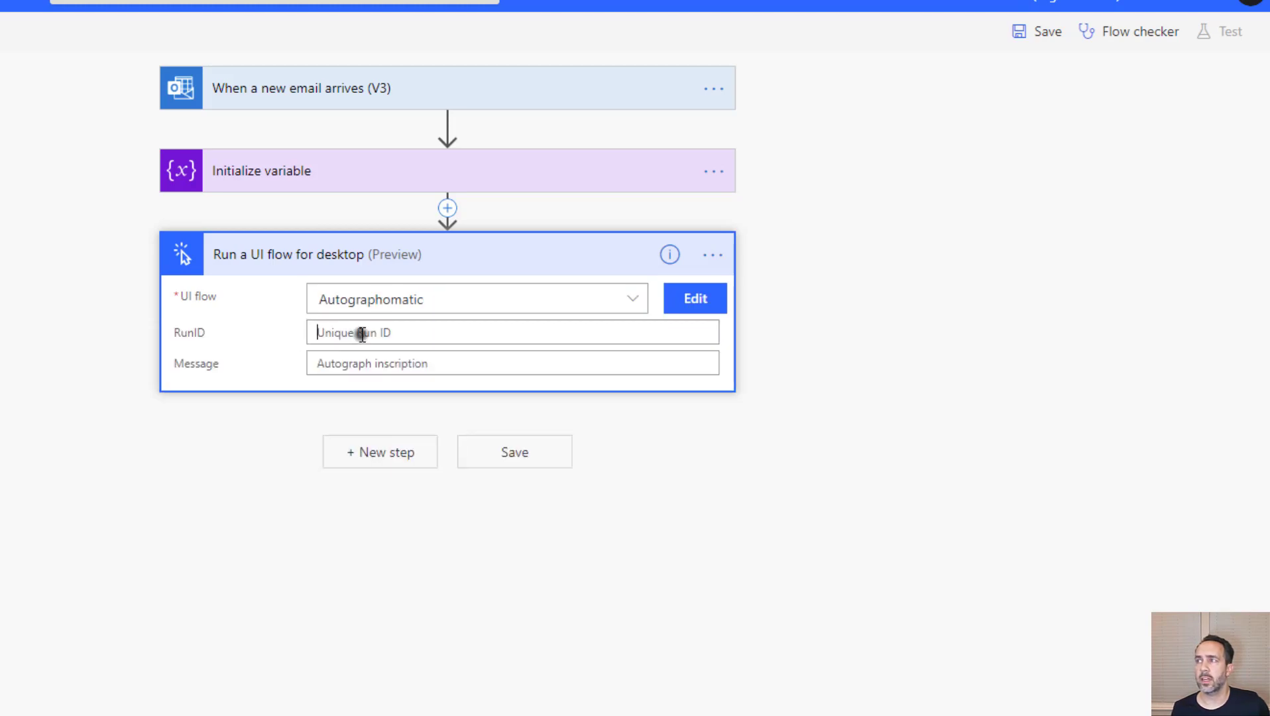
Fill the RunID input with the RunID variable and Message with the email Subject.
click(362, 332)
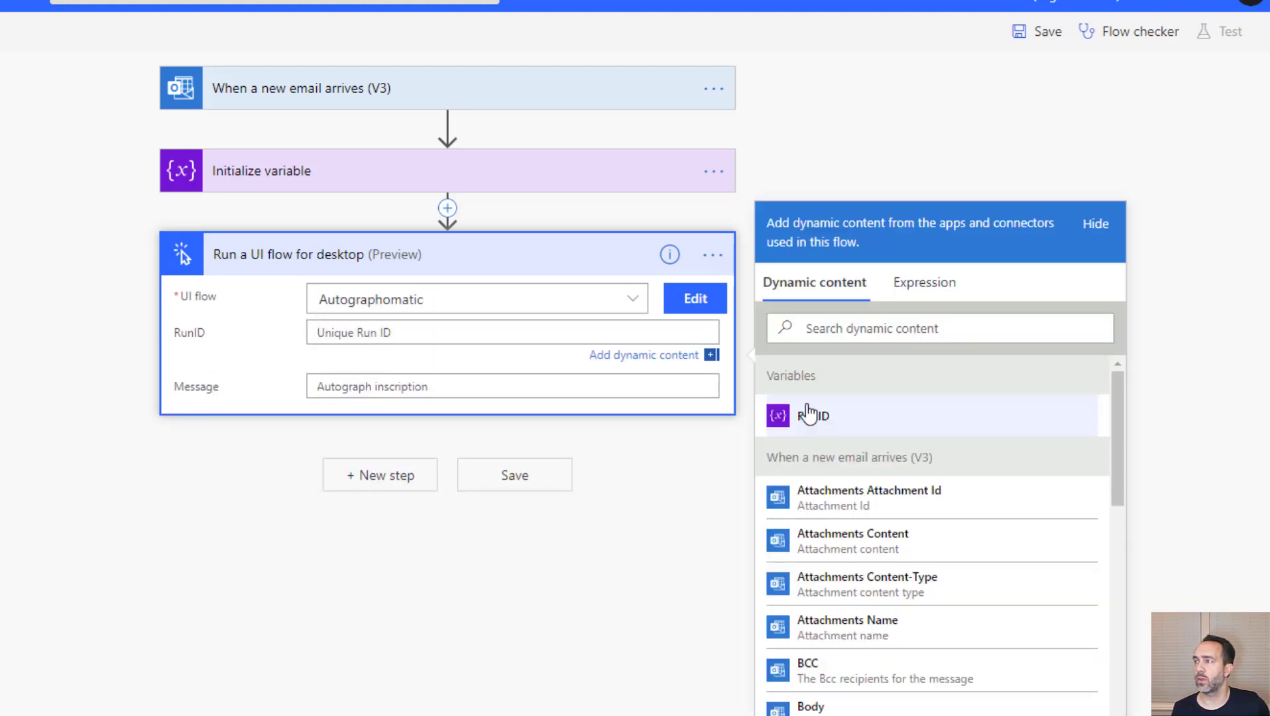
click(785, 418)
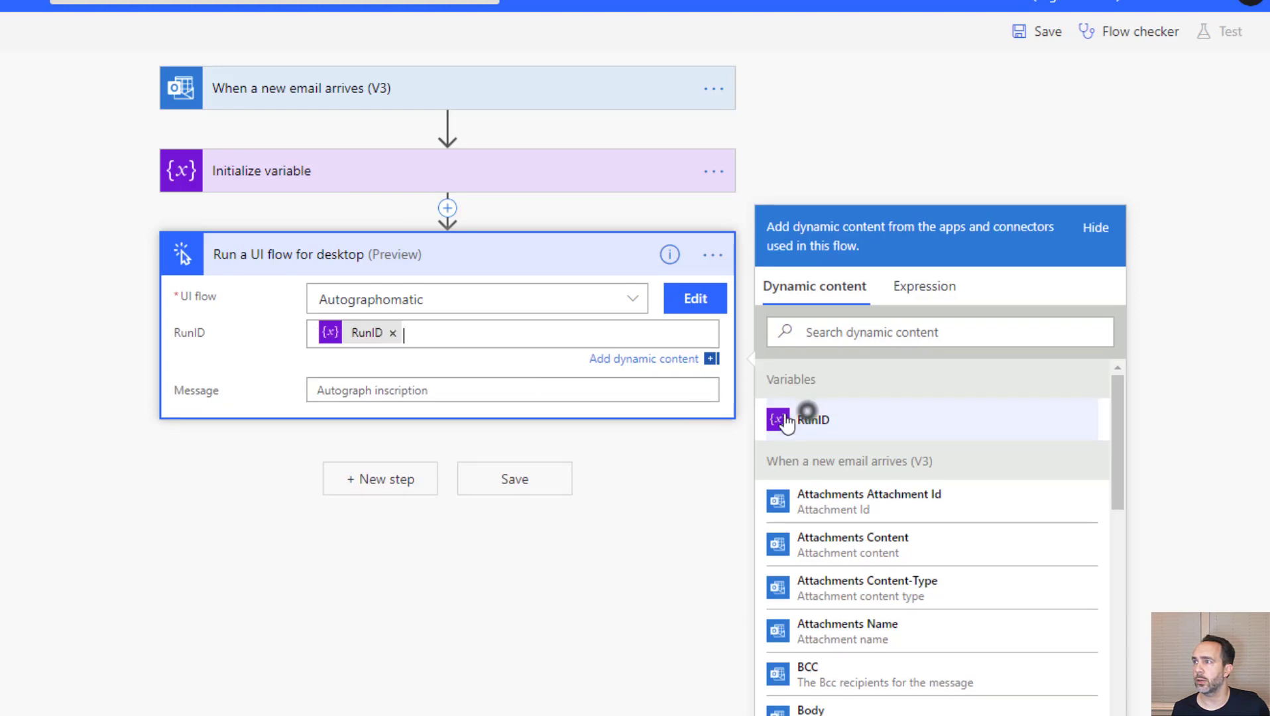
click(372, 390)
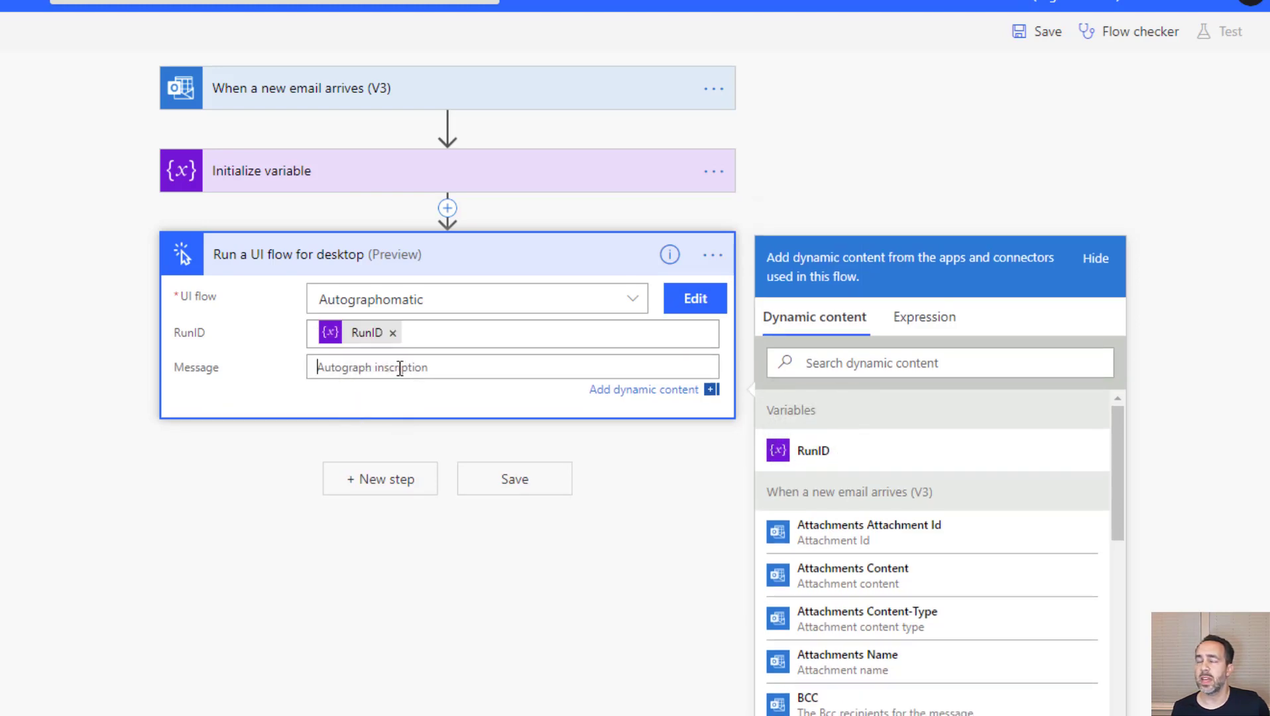
scroll(842, 656, down, 5)
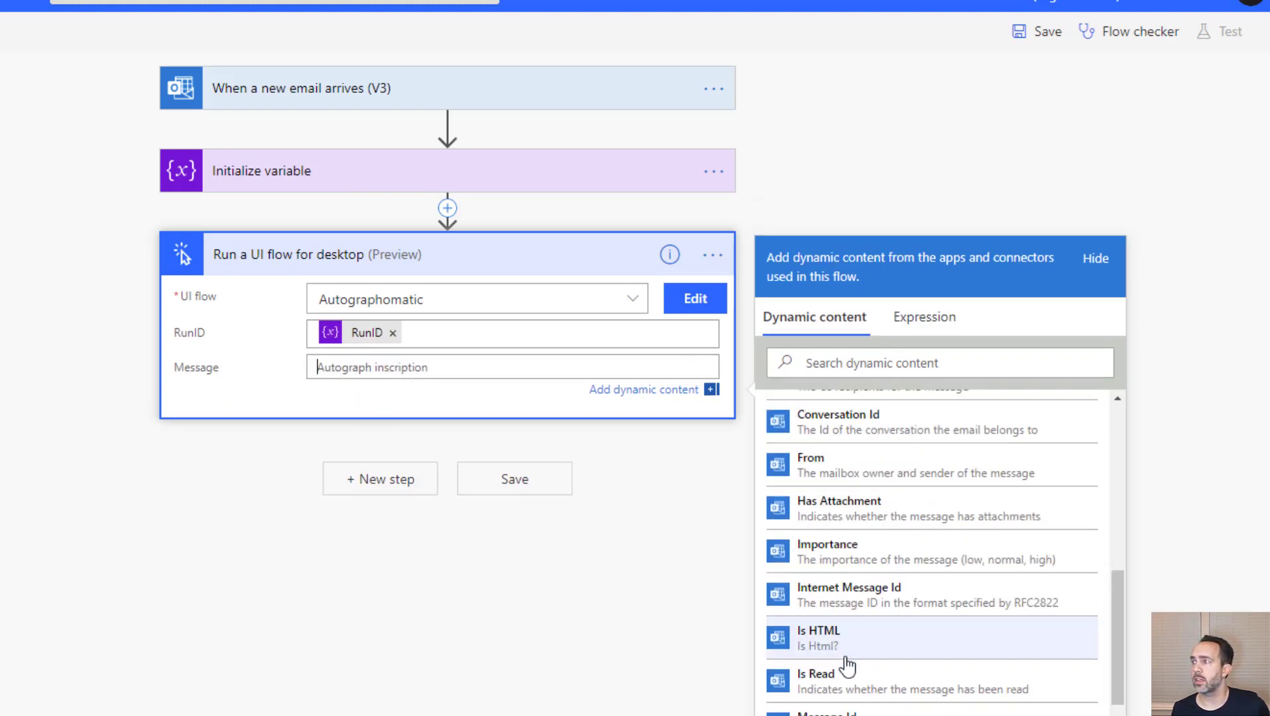
scroll(845, 670, down, 2)
click(844, 697)
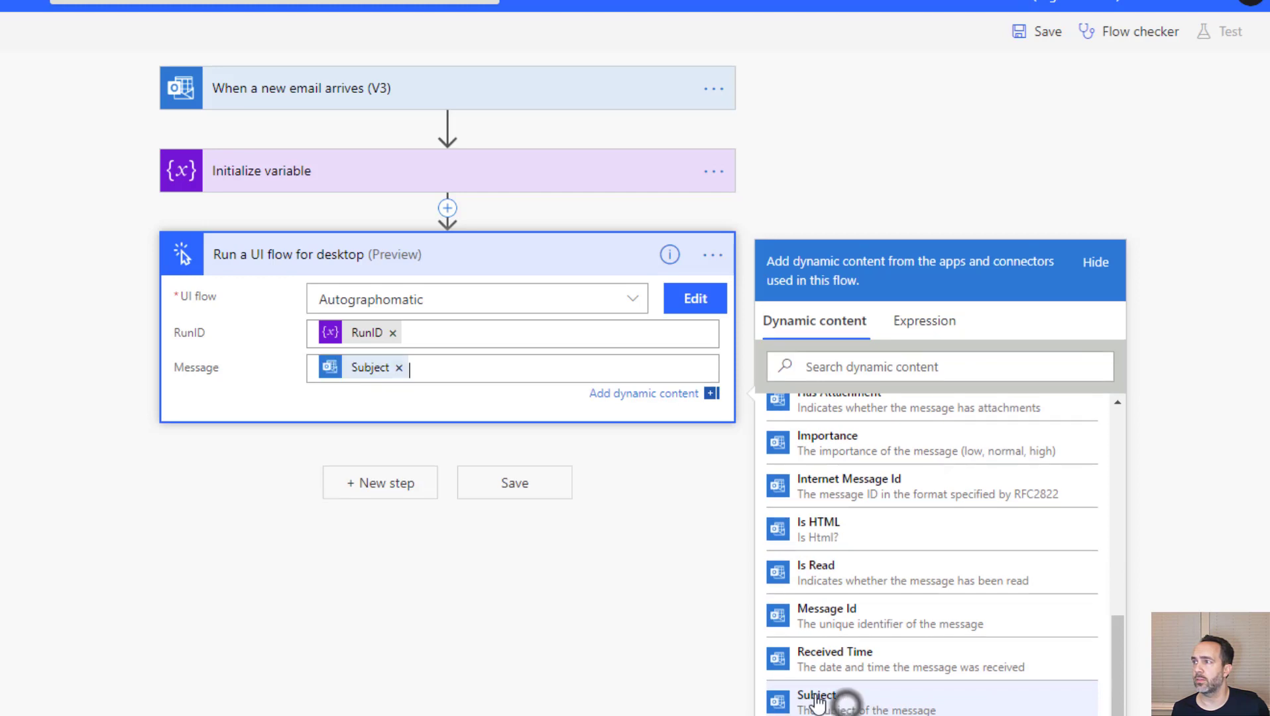
click(384, 494)
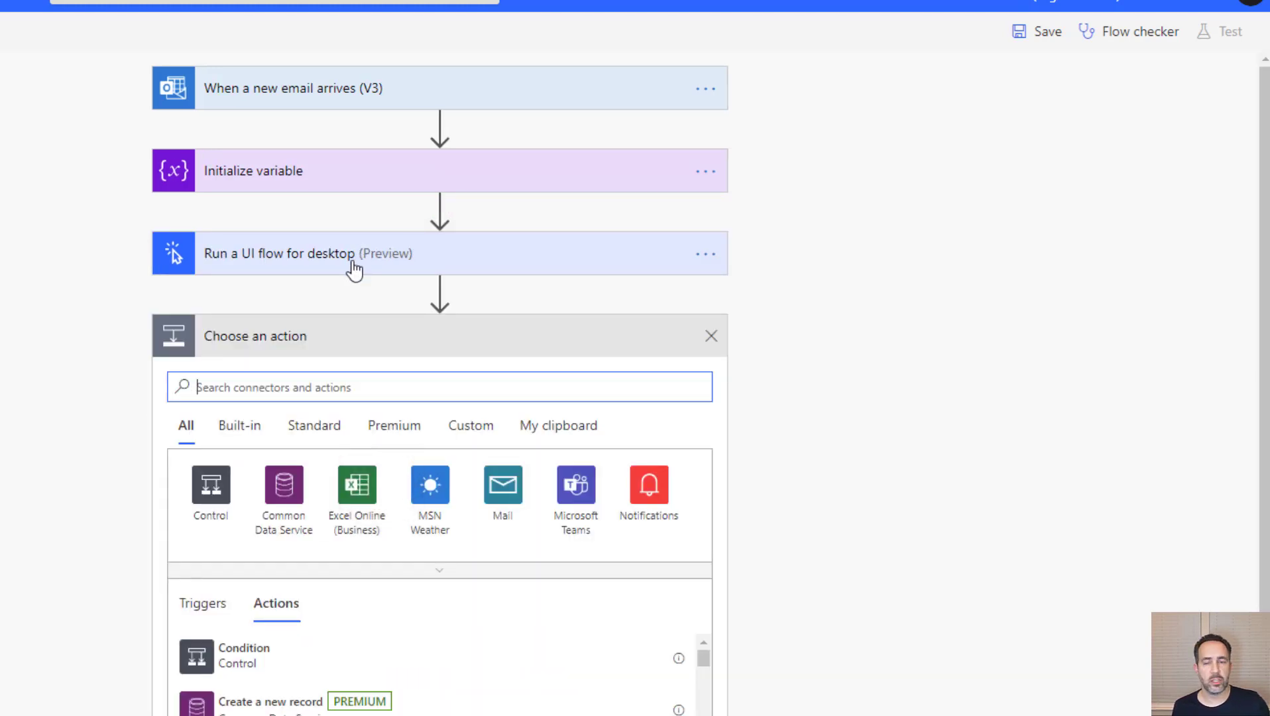
Search 'one' and add OneDrive for Business's Get file content using path action.
click(297, 389)
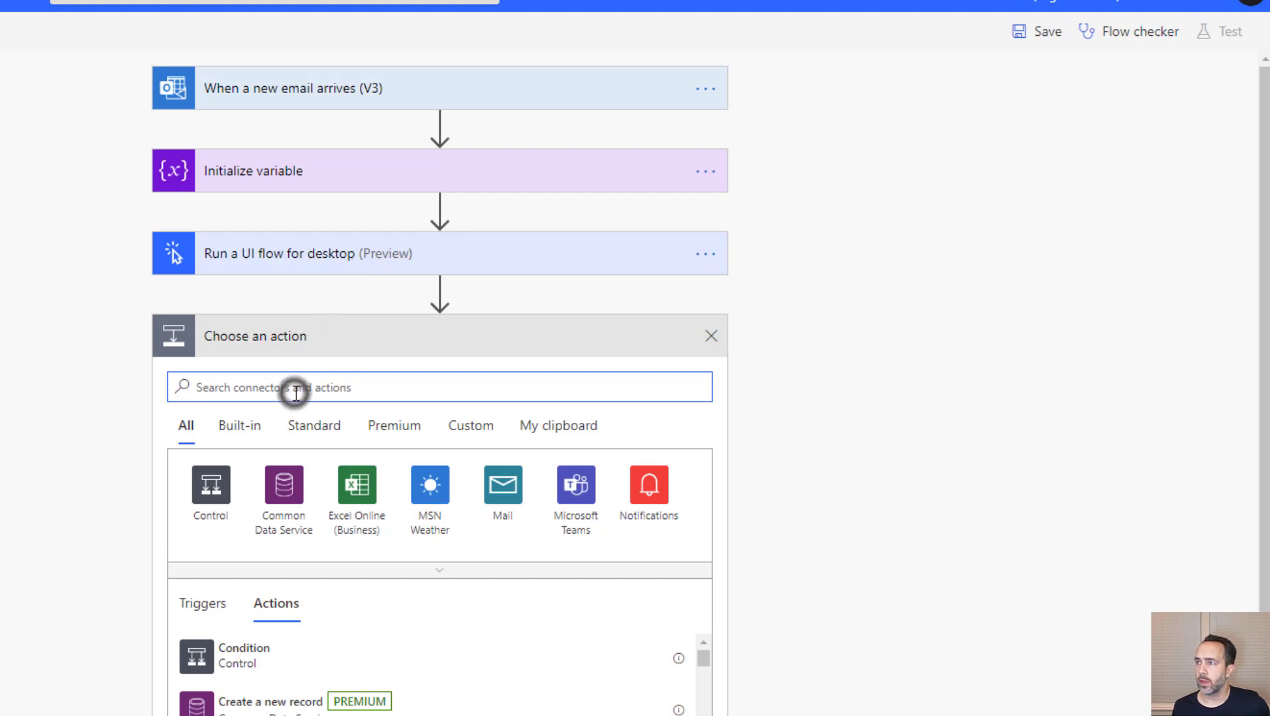
text(onedrive)
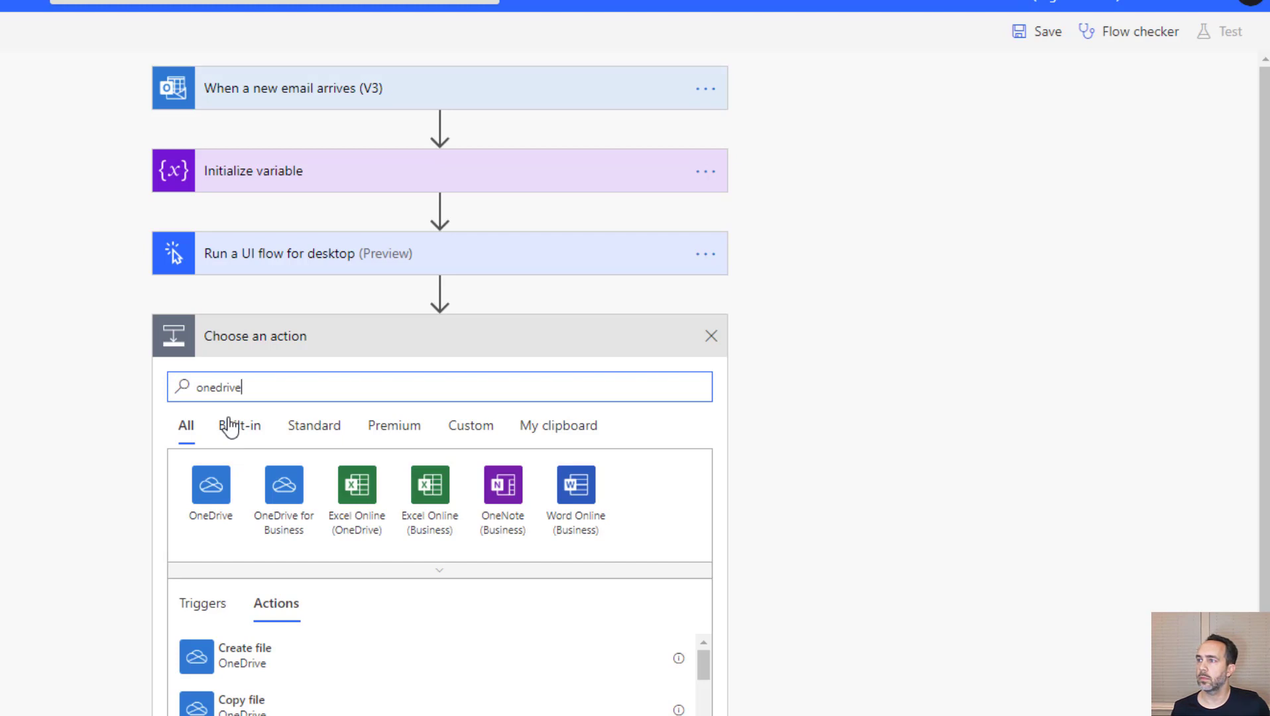
click(284, 487)
scroll(331, 617, down, 5)
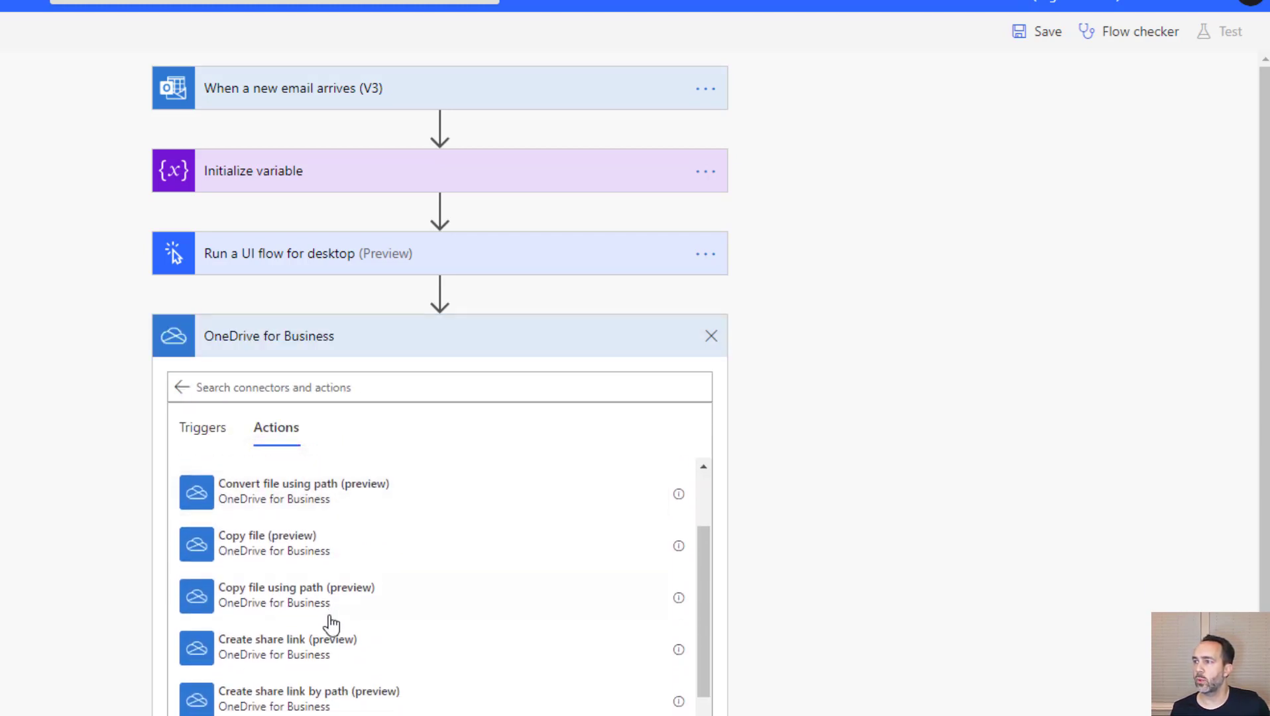
scroll(331, 625, down, 5)
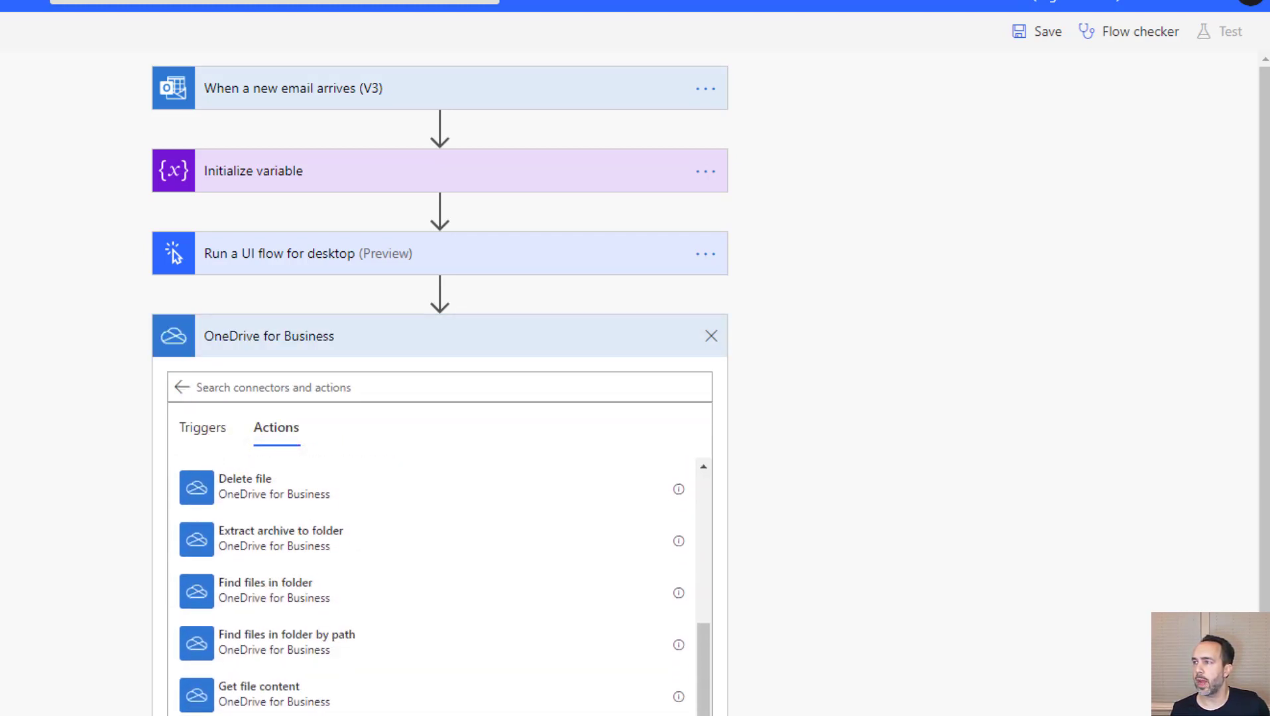
click(504, 518)
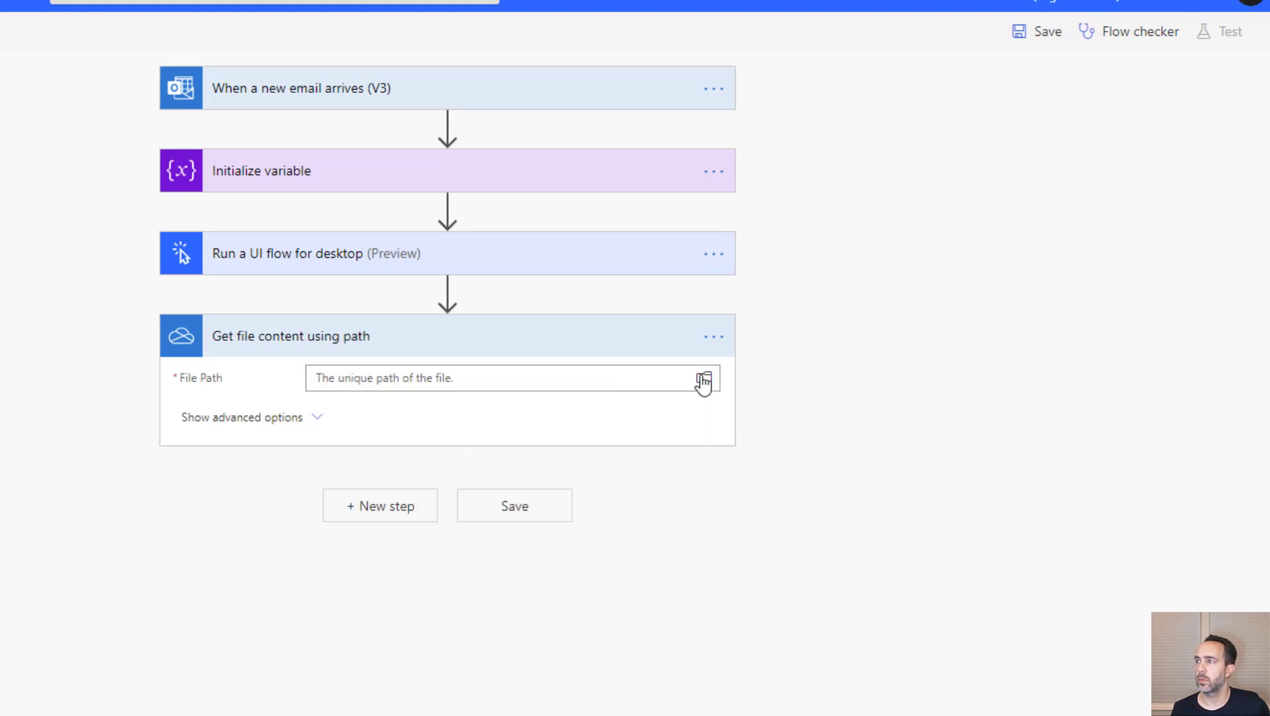
Browse OneDrive and set the File Path to /FinishedDocs/123456789.png.
click(705, 379)
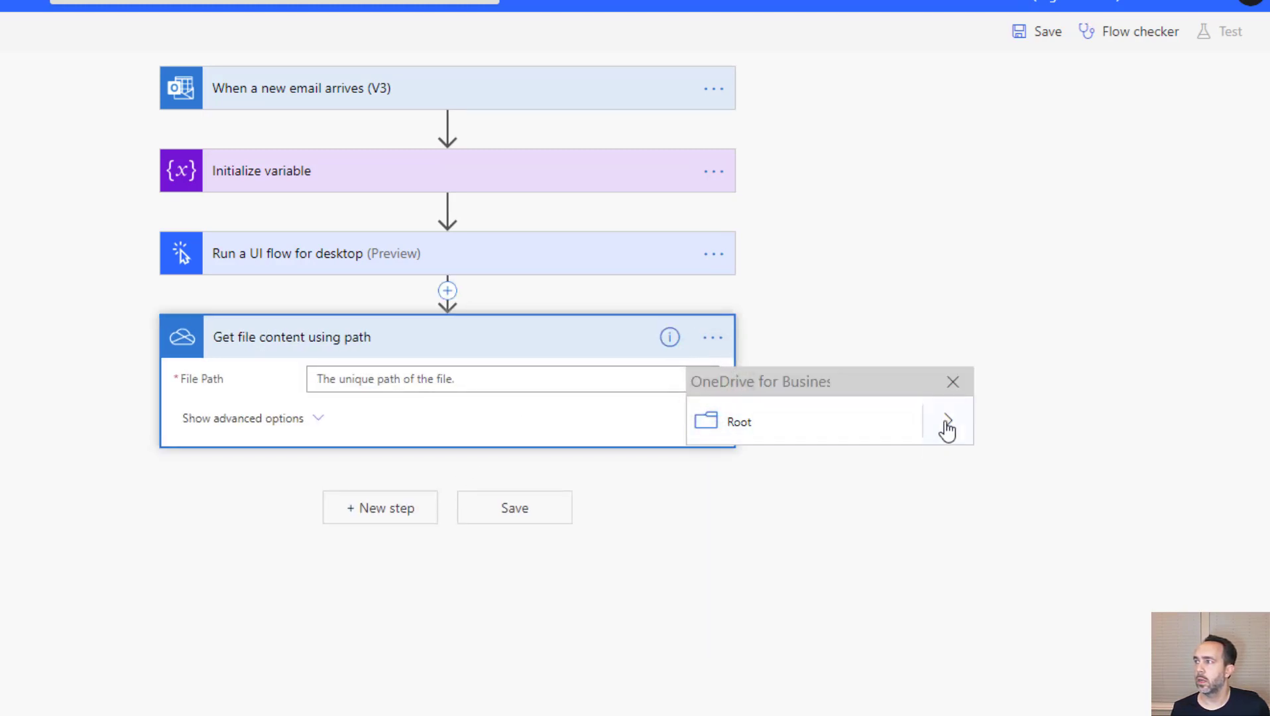
click(949, 425)
click(942, 422)
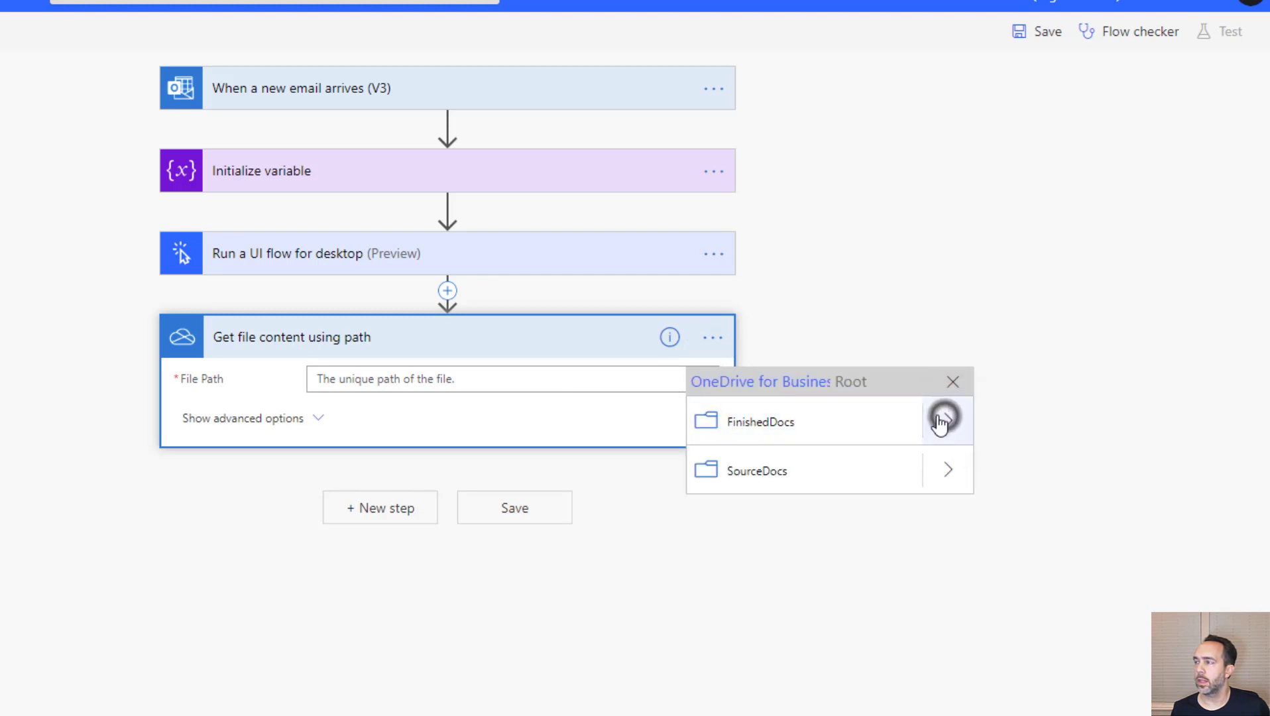
click(776, 429)
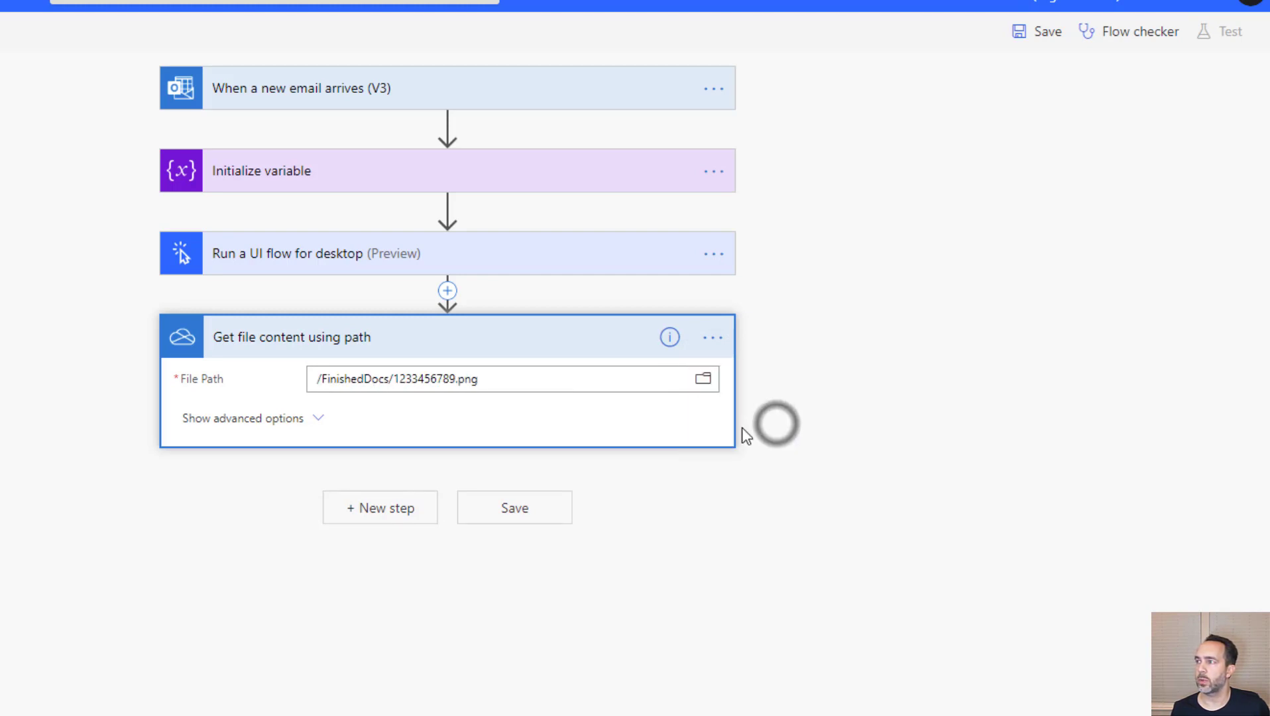
Replace the sample file name with the RunID token plus .png and save the flow.
click(418, 379)
click(396, 380)
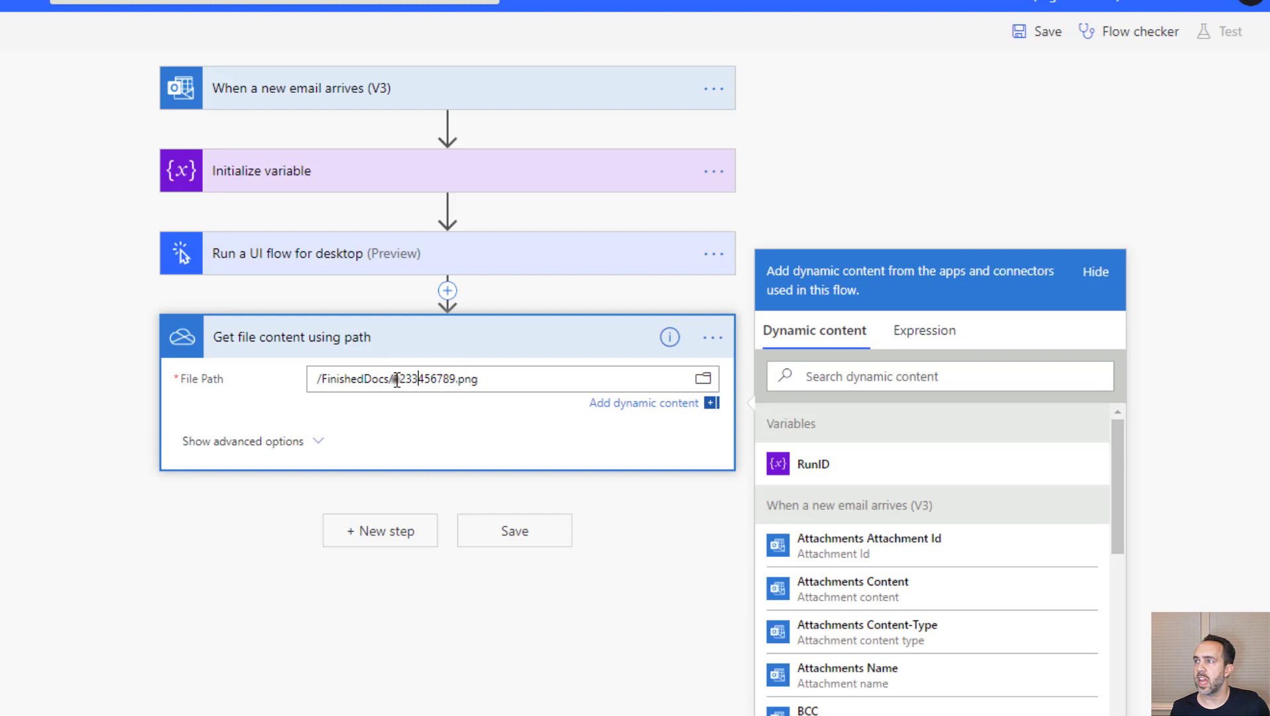
click(539, 372)
click(813, 464)
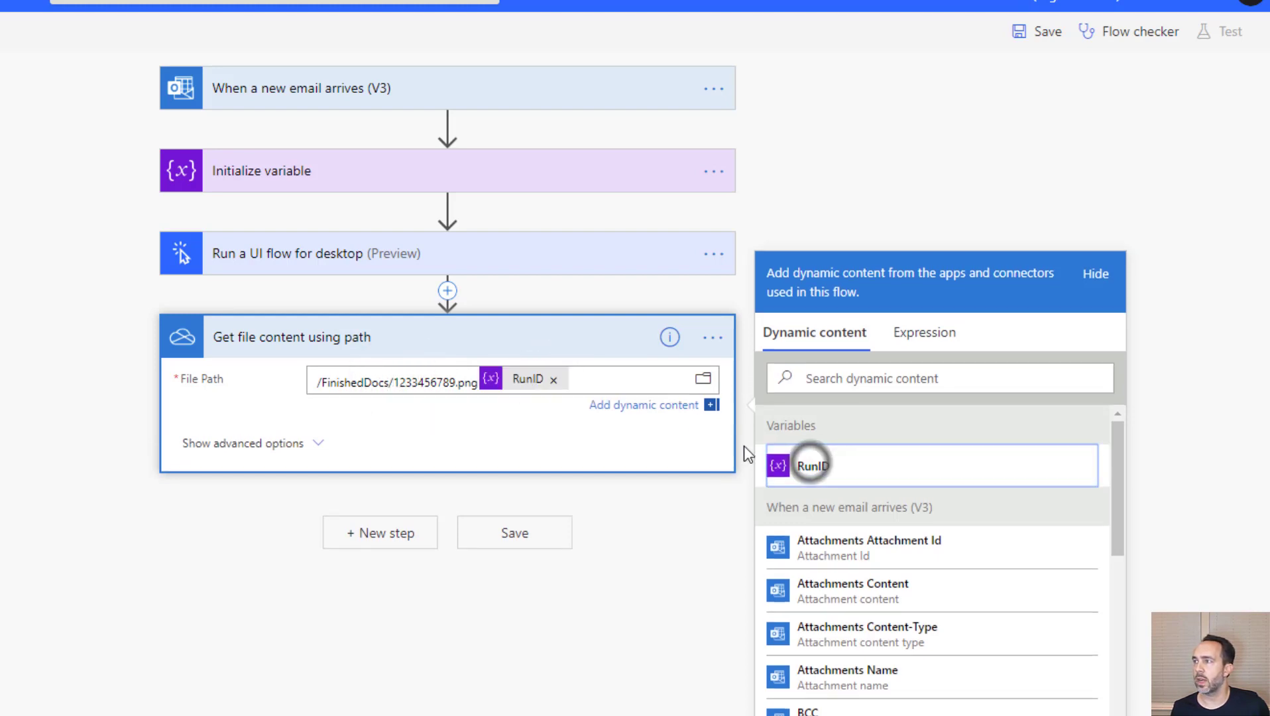
click(591, 371)
text(.png)
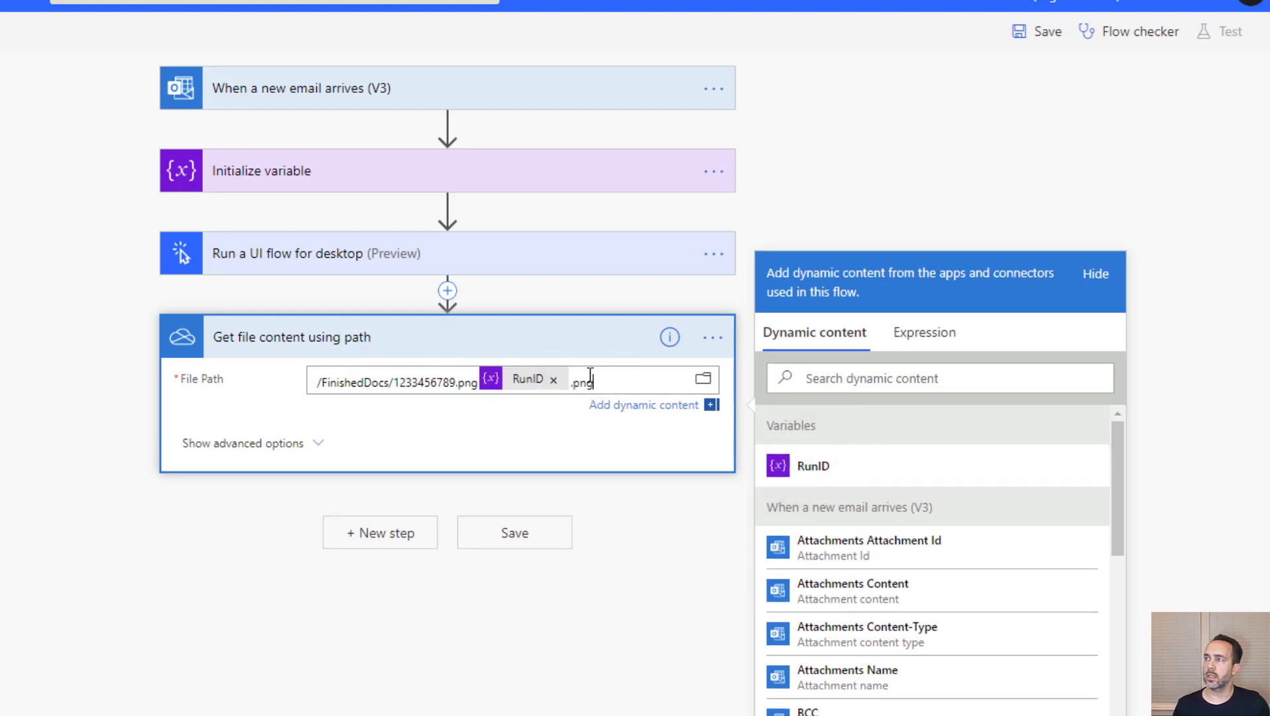
click(470, 382)
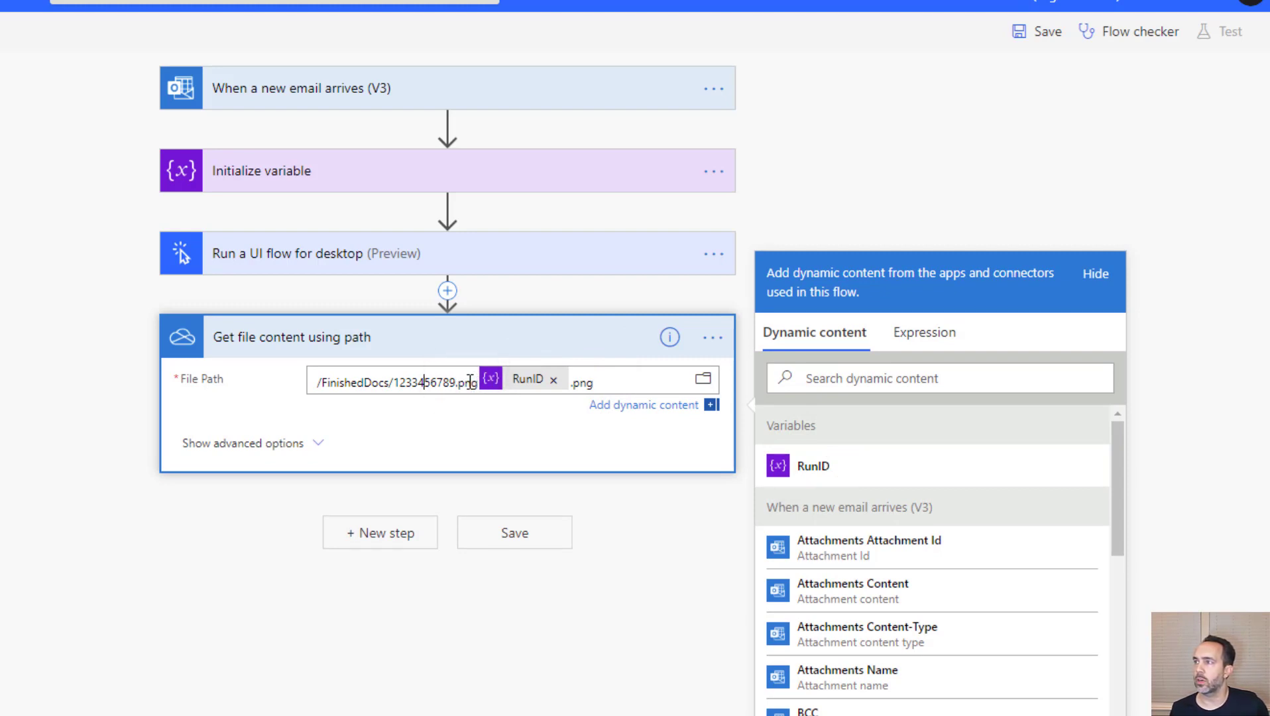
key(Delete)
key(Delete)
key(Delete)
key(Delete)
key(Delete)
key(Delete)
key(Delete)
key(Delete)
key(Delete)
key(Delete)
key(Delete)
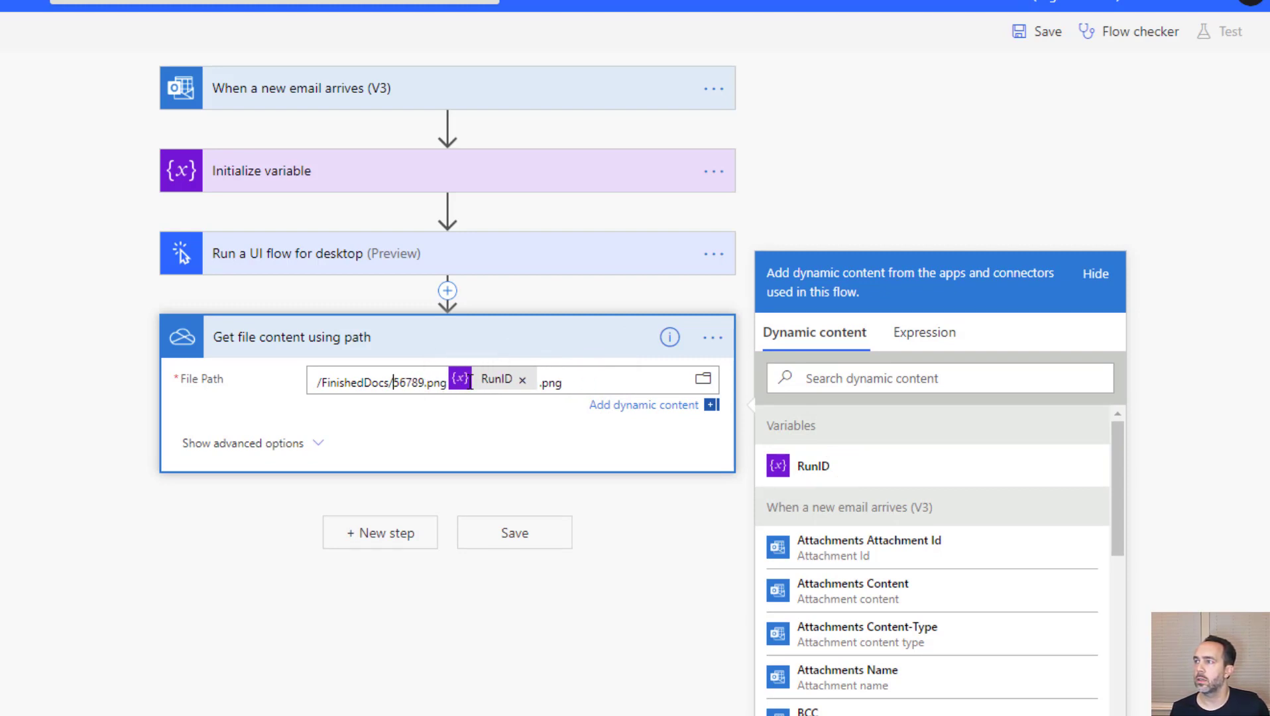
key(Delete)
key(Delete)
key(Delete)
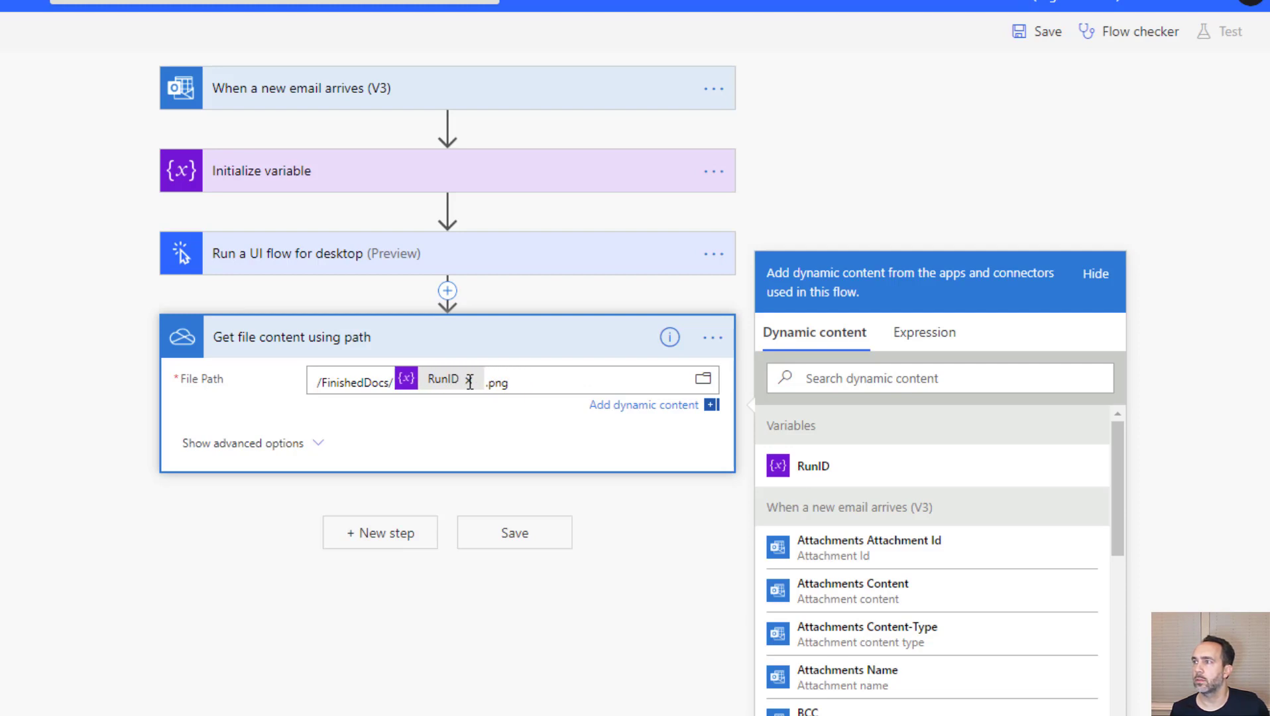
click(511, 540)
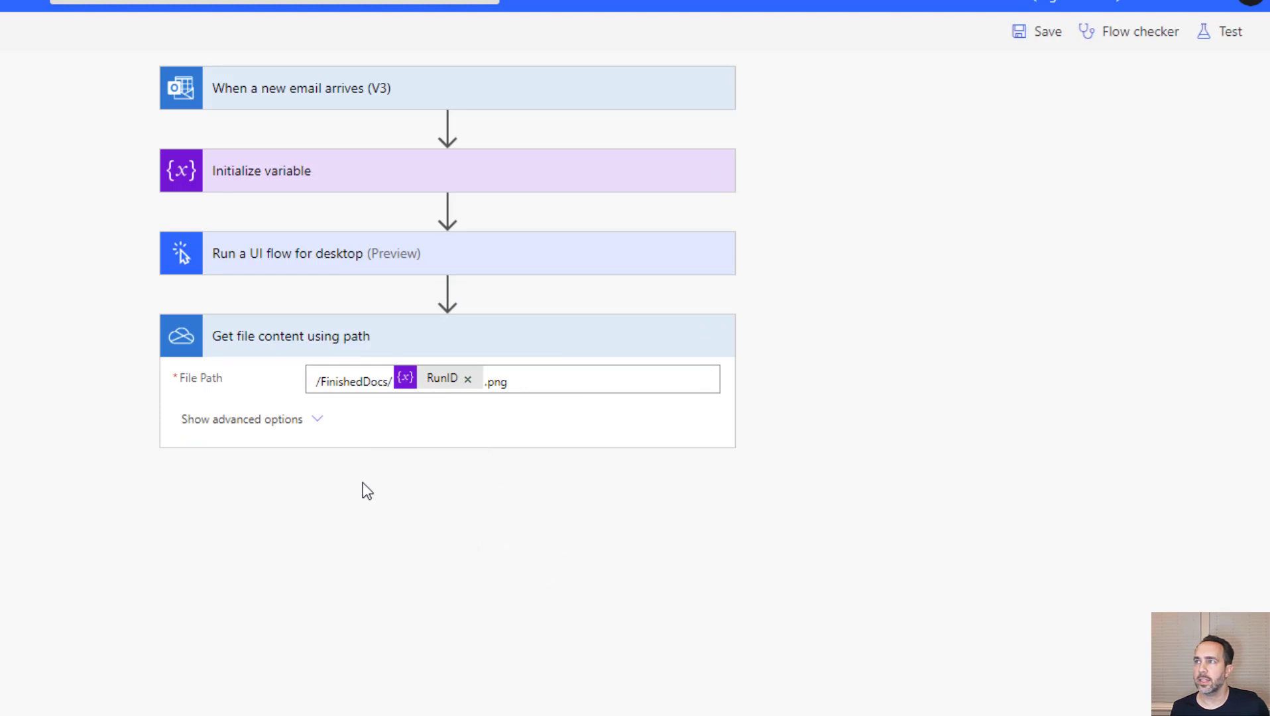
Search 'outlook' and add Office 365 Outlook's Send an email (V2) action after the file step.
click(360, 514)
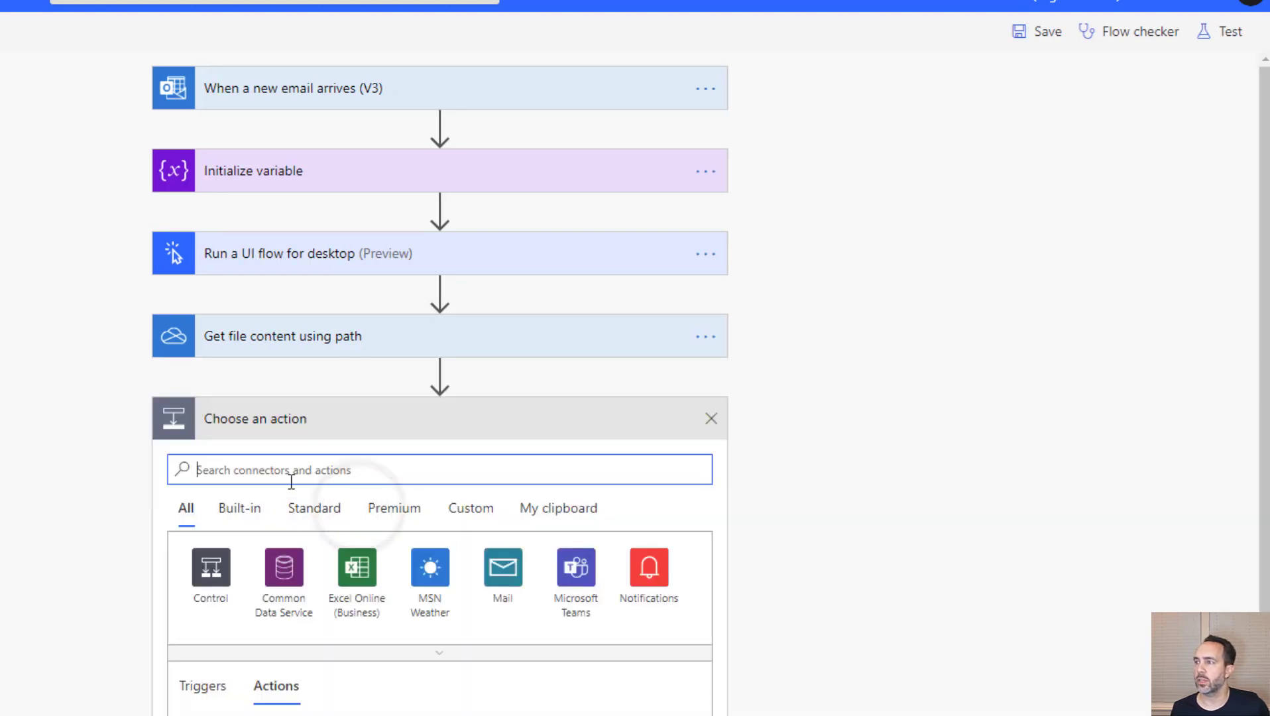
text(outlook)
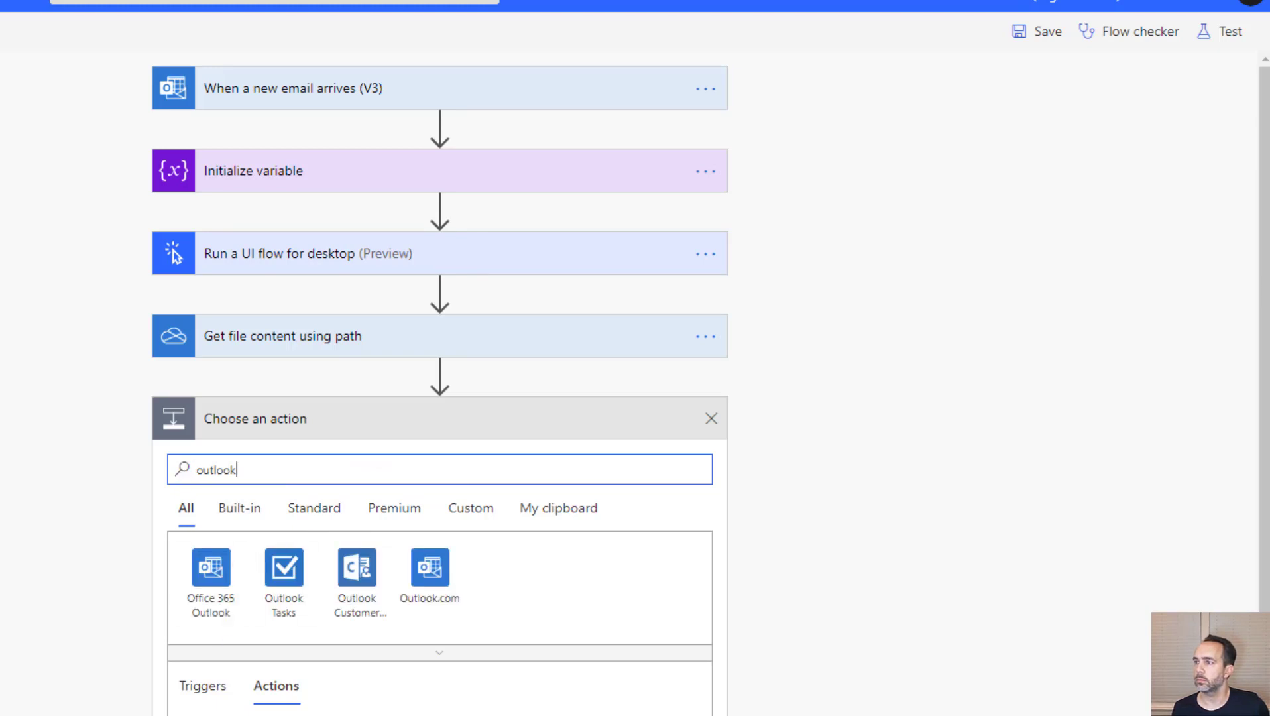
click(210, 575)
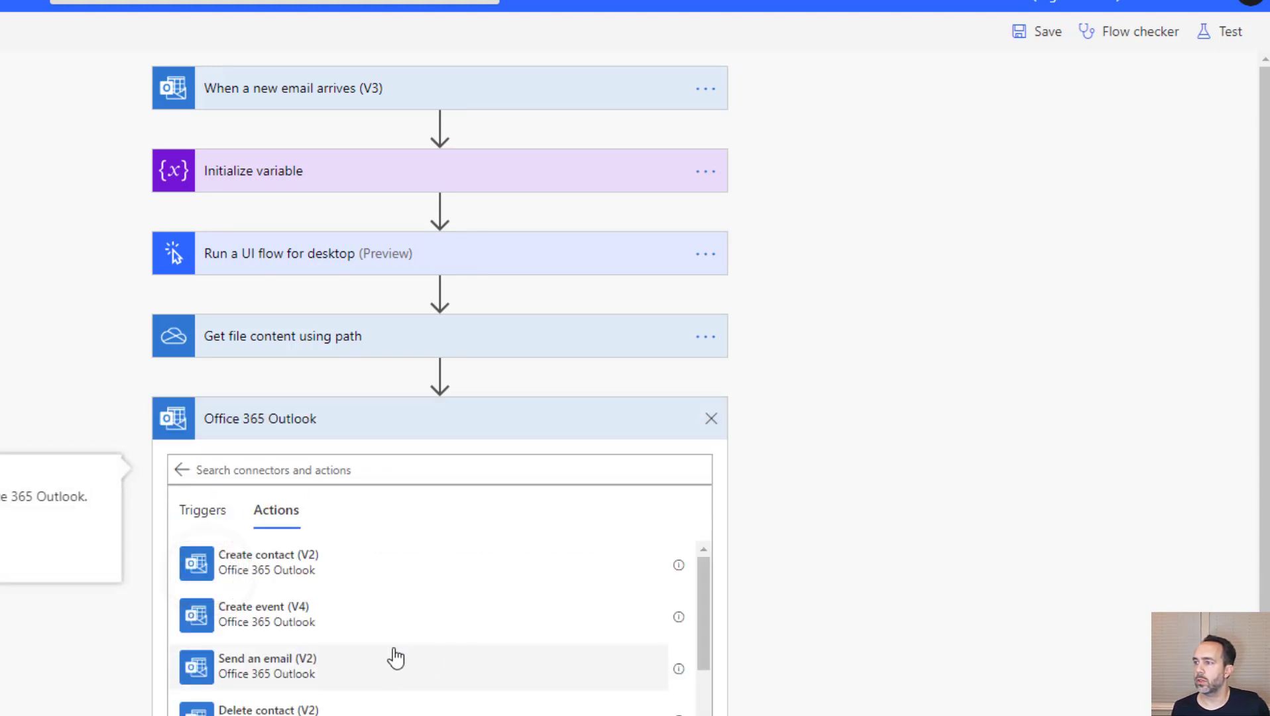
click(336, 674)
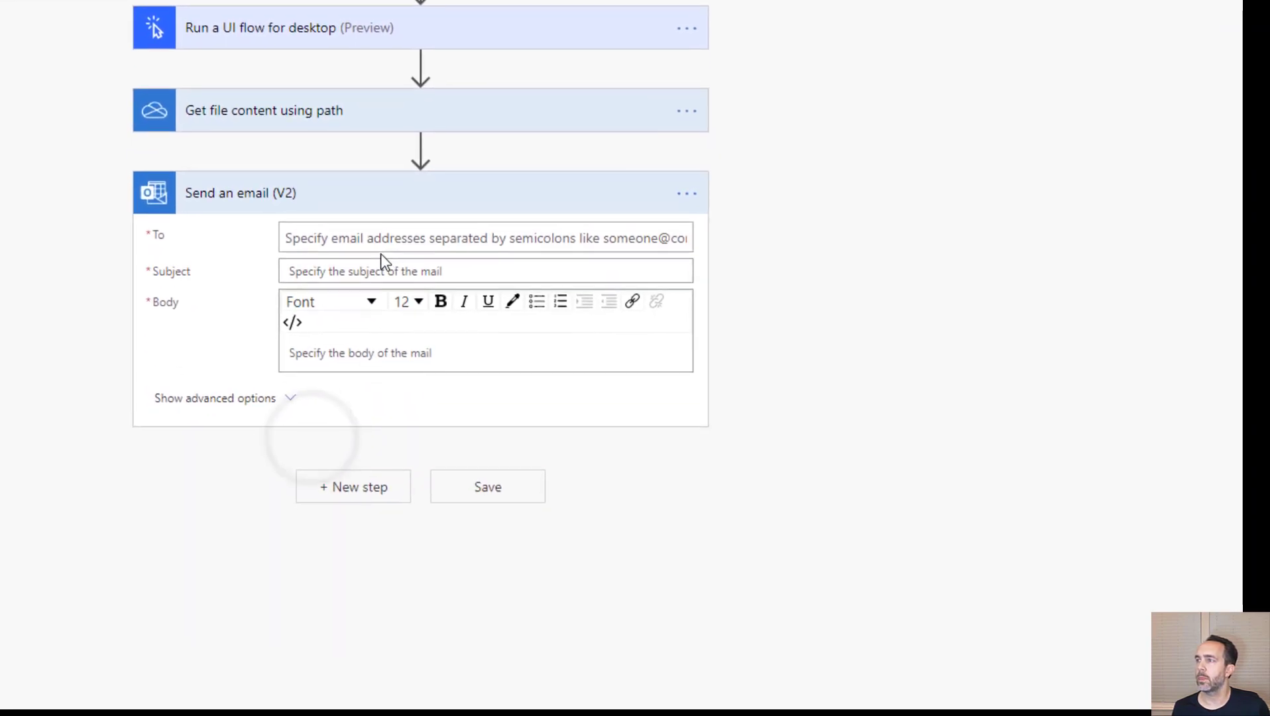
click(379, 242)
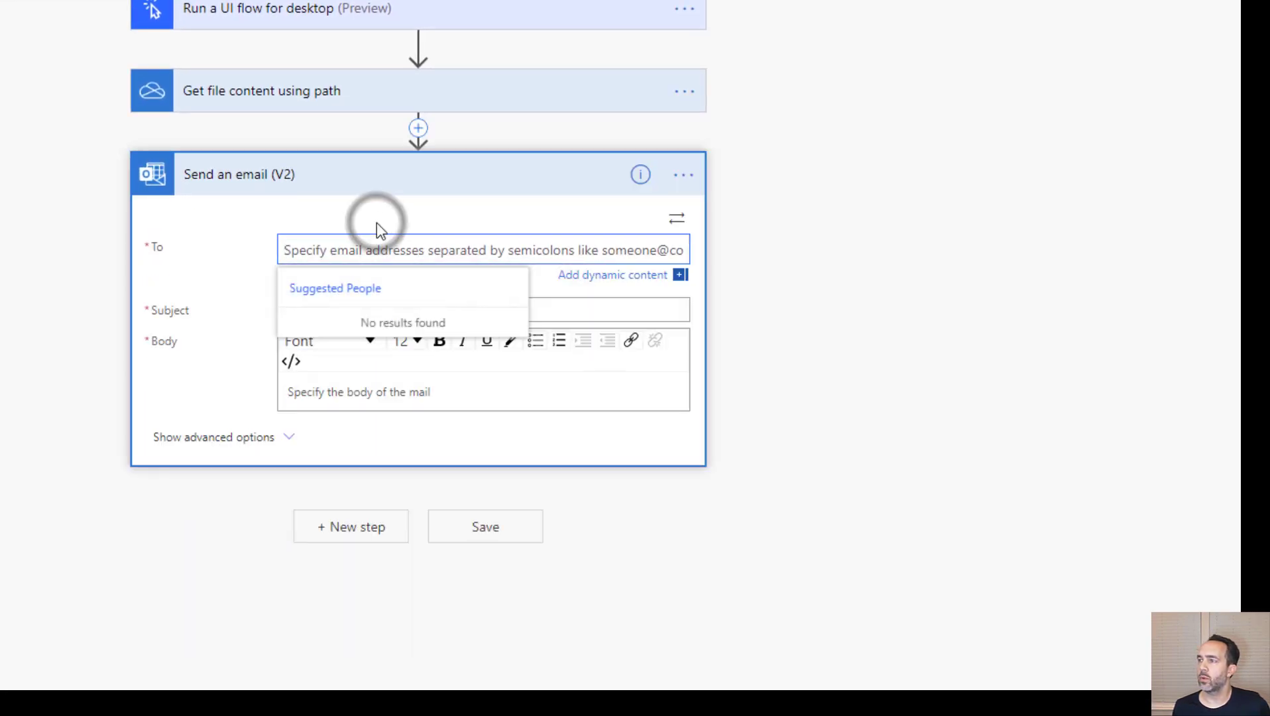
Address the email to the original sender's From value with subject 'Your Autograph Request'.
click(683, 228)
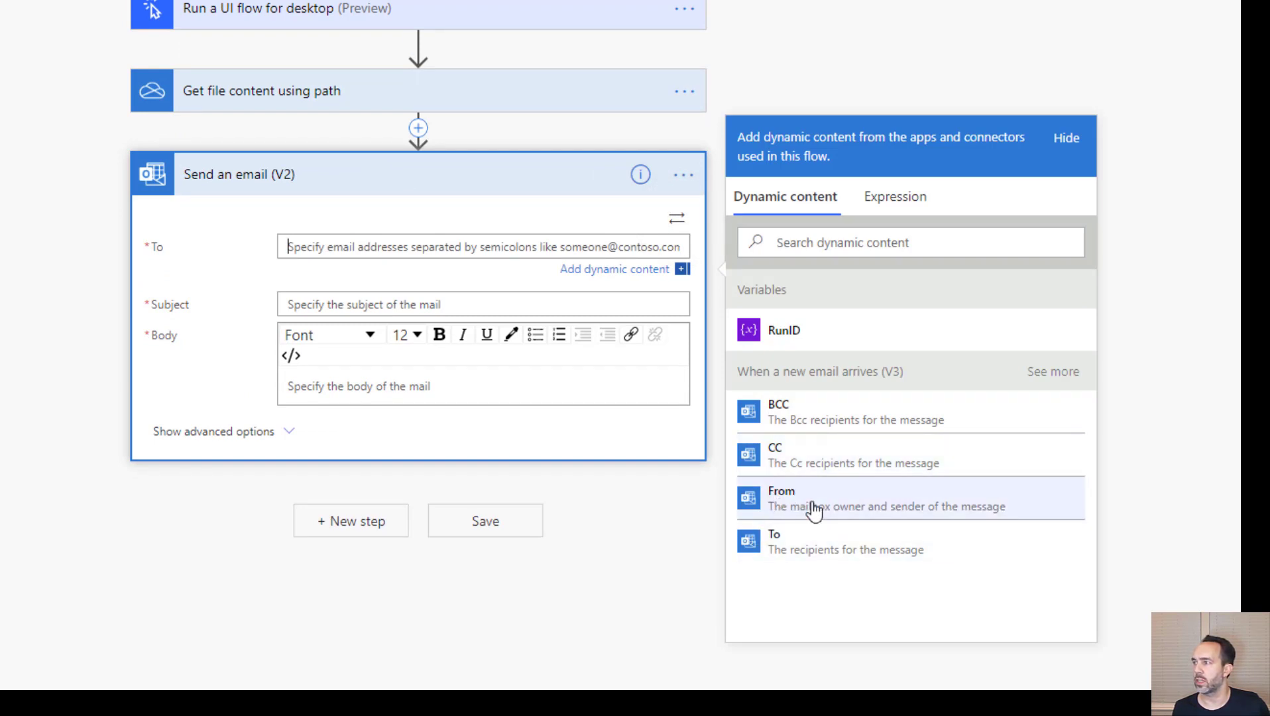
click(812, 504)
click(382, 310)
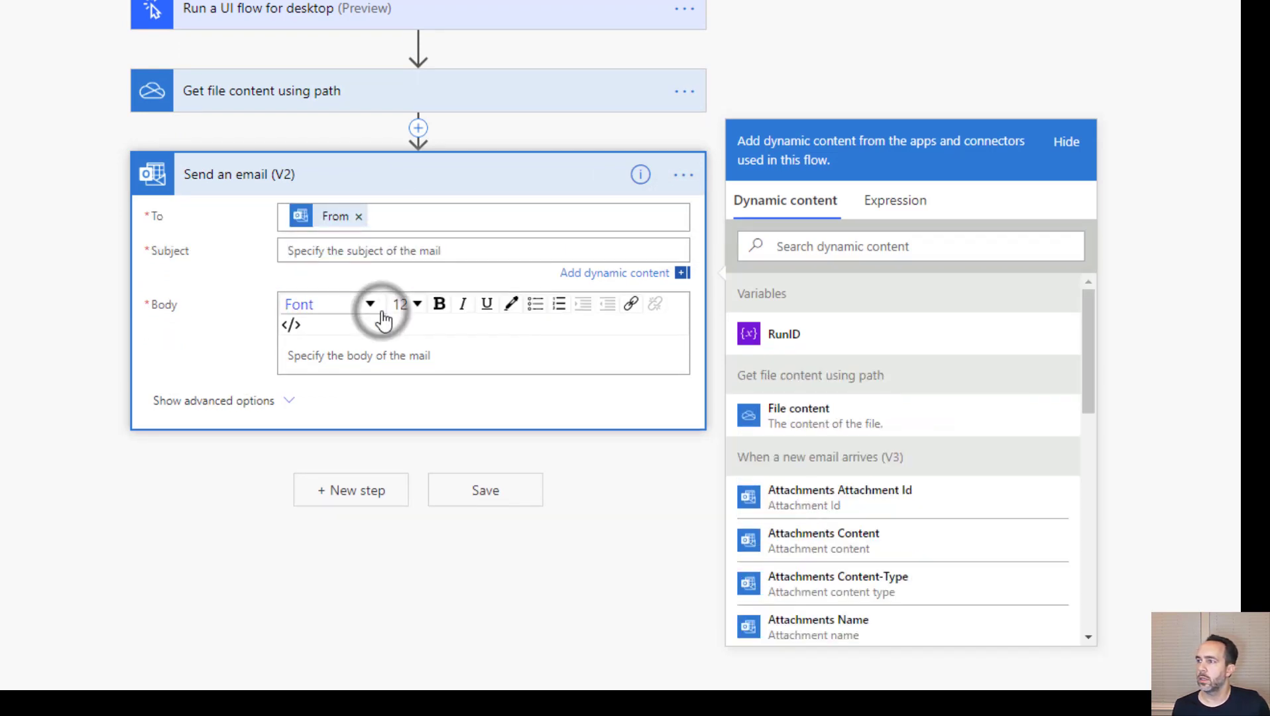
text(Your Autograph Request)
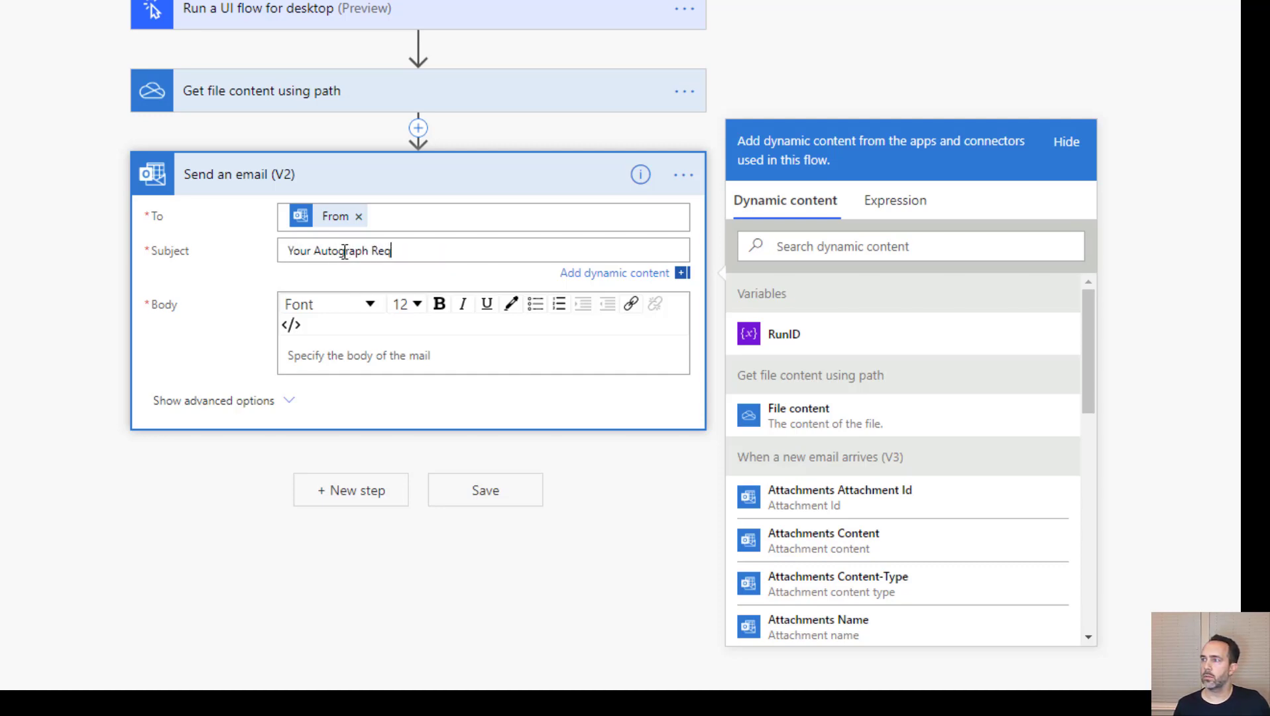
Write the body 'Thanks for your interest in Power Platform!'.
click(343, 360)
text(THanks)
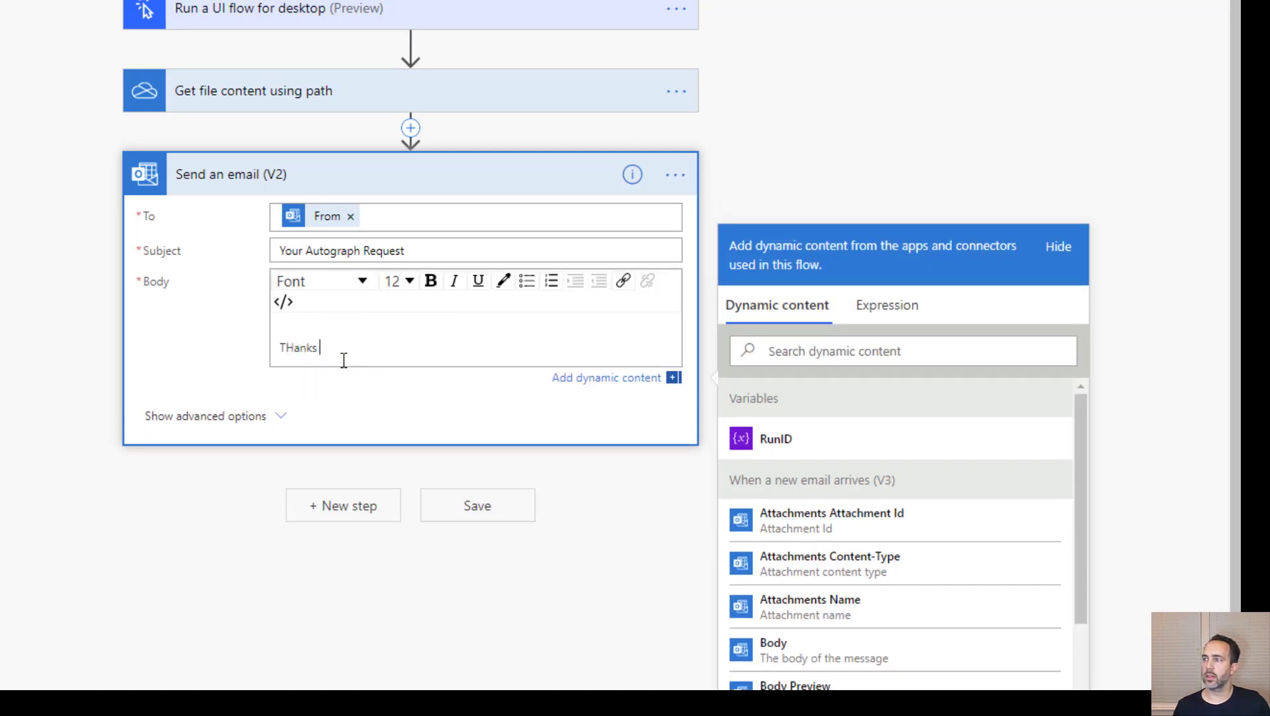
key(ctrl+BackSpace)
text(T)
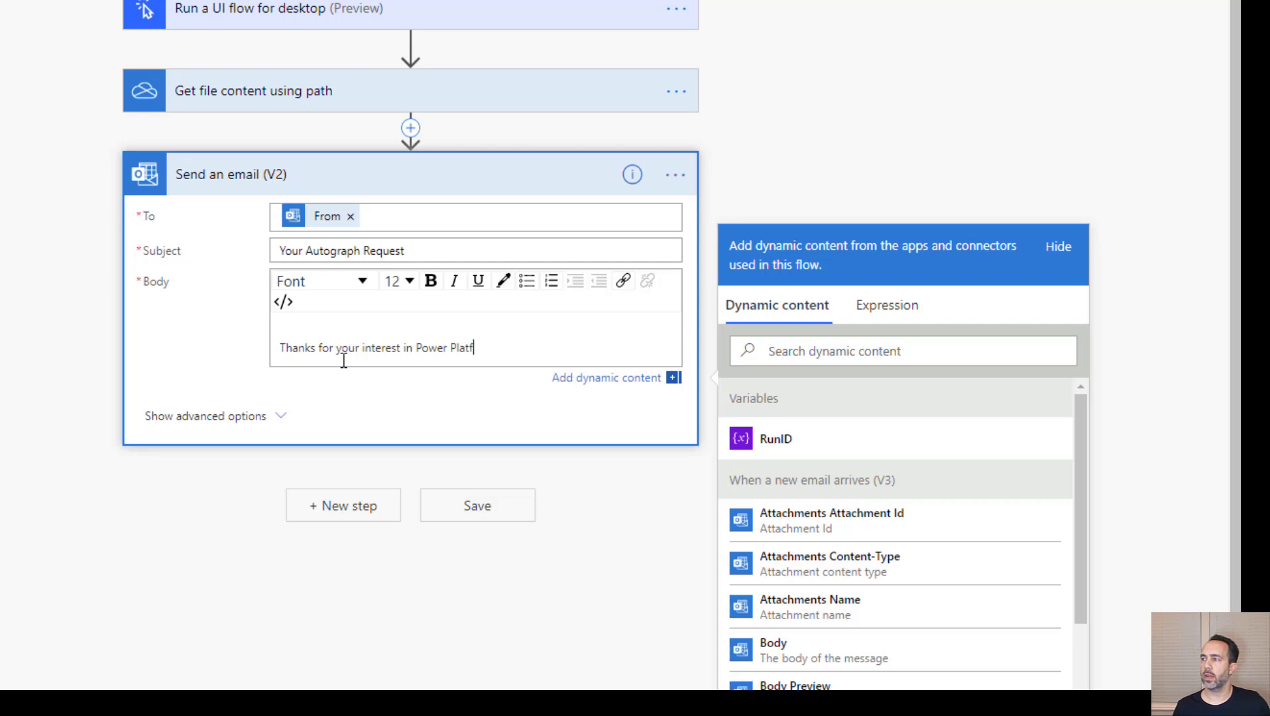
key(Return)
In advanced options, name the attachment Autograph.png with File content as its content, then save.
click(272, 431)
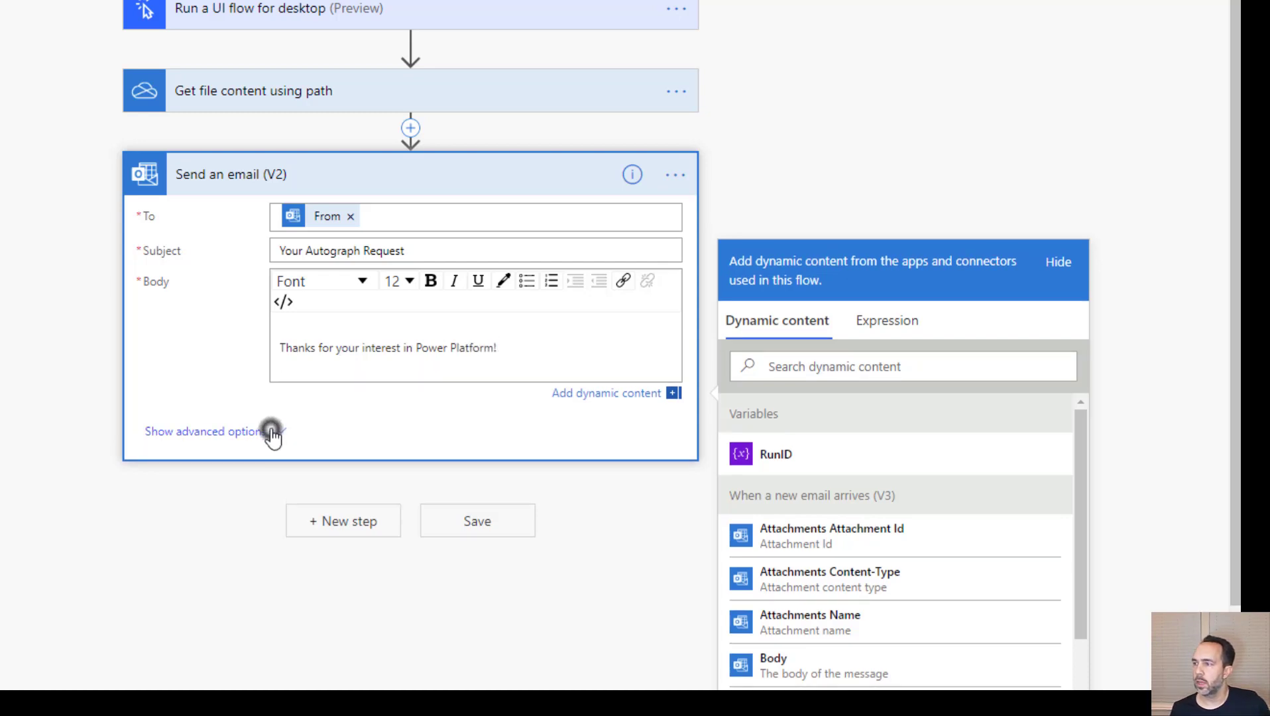
scroll(341, 422, down, 2)
click(342, 425)
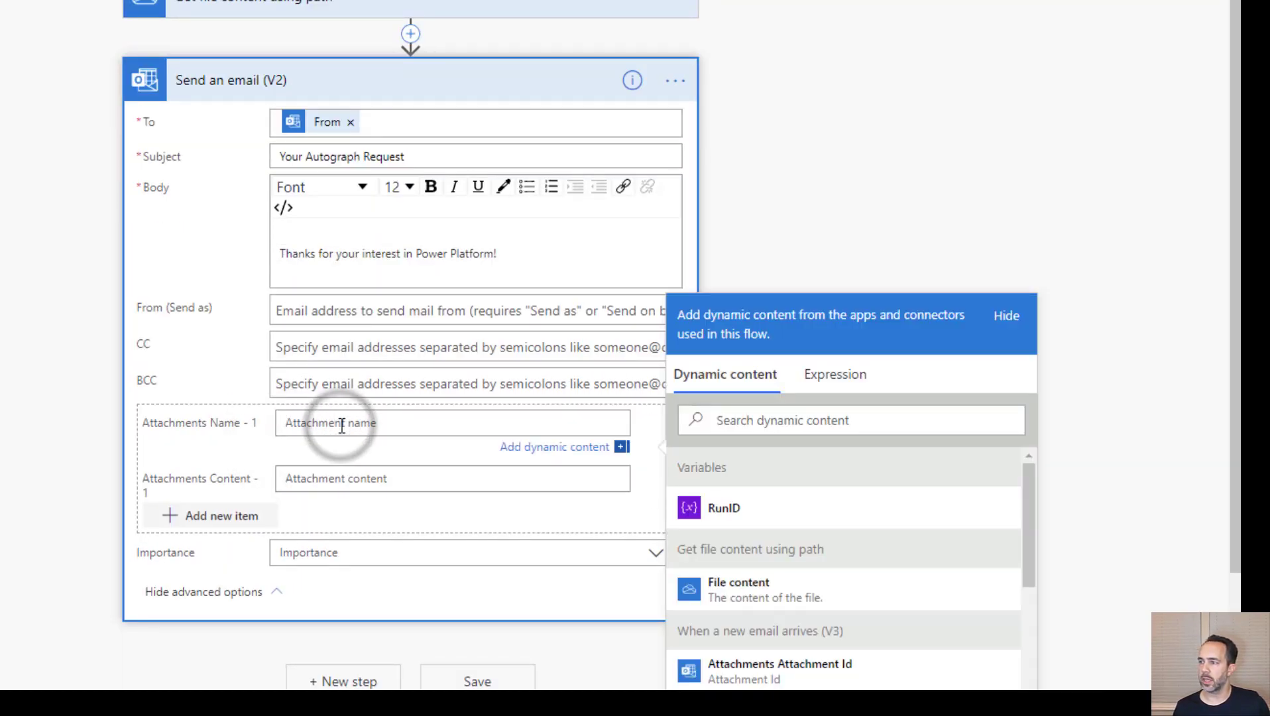
text(Autograph.png)
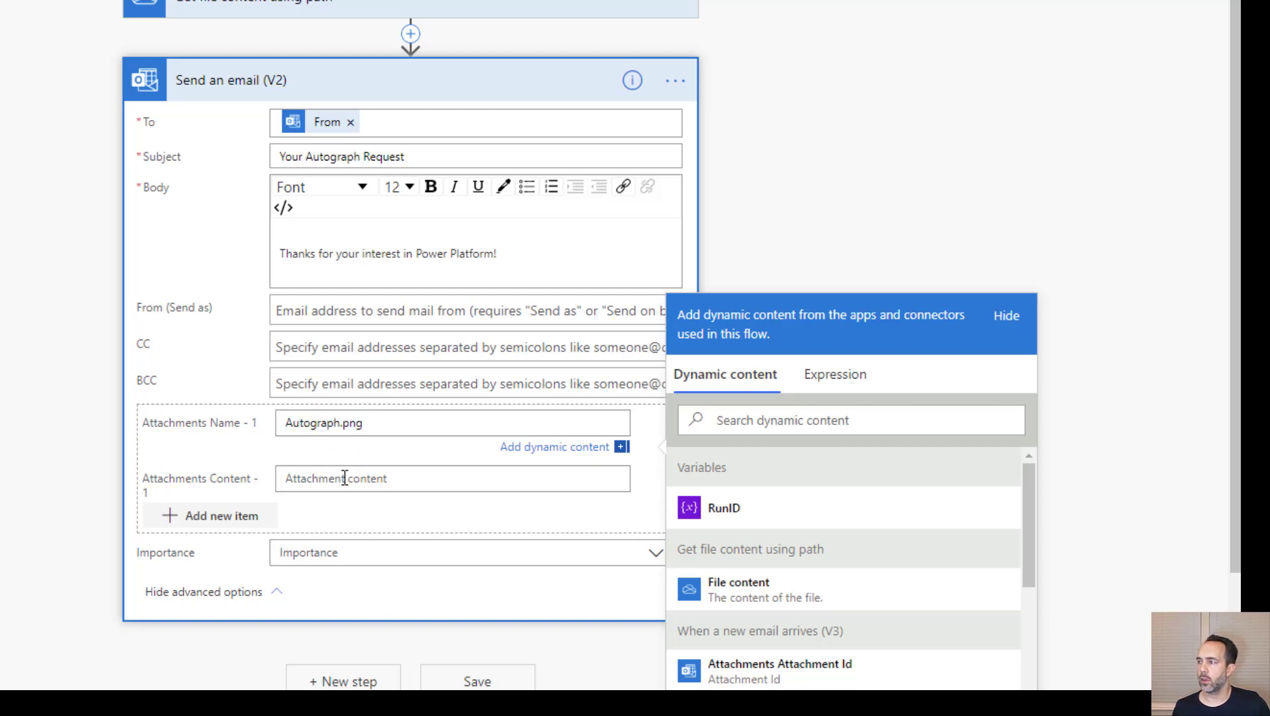
click(345, 478)
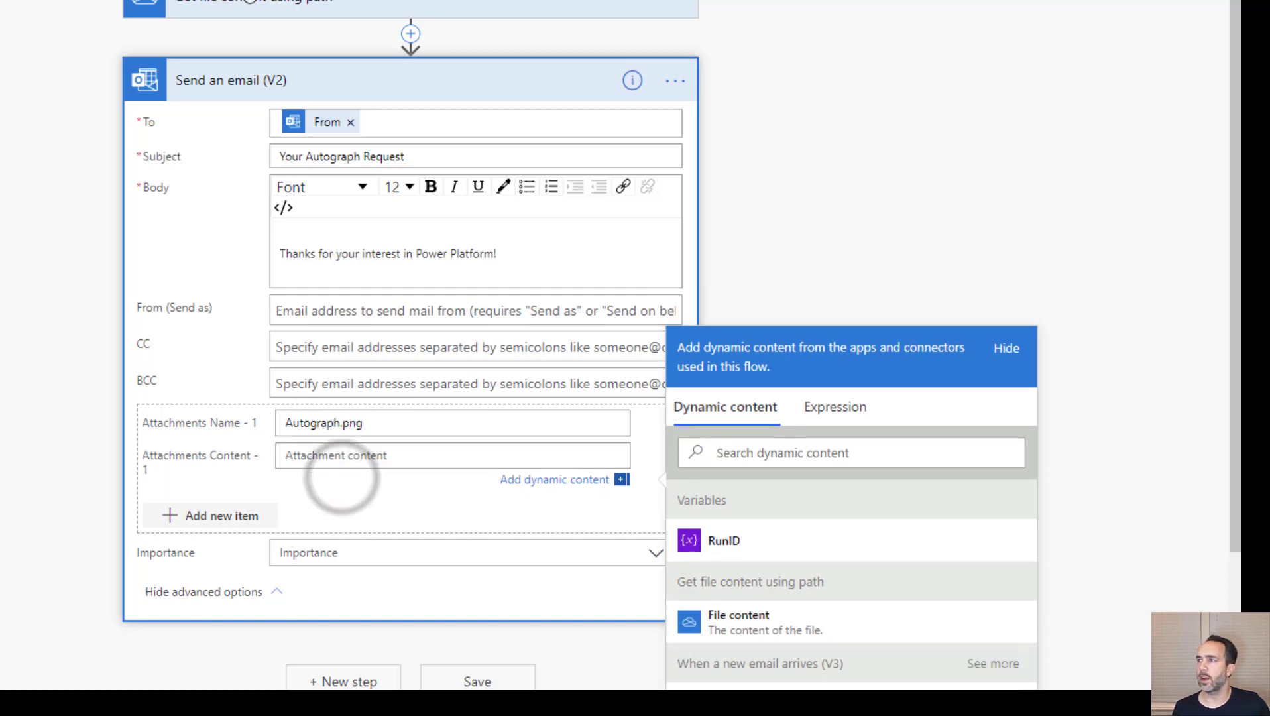
click(777, 630)
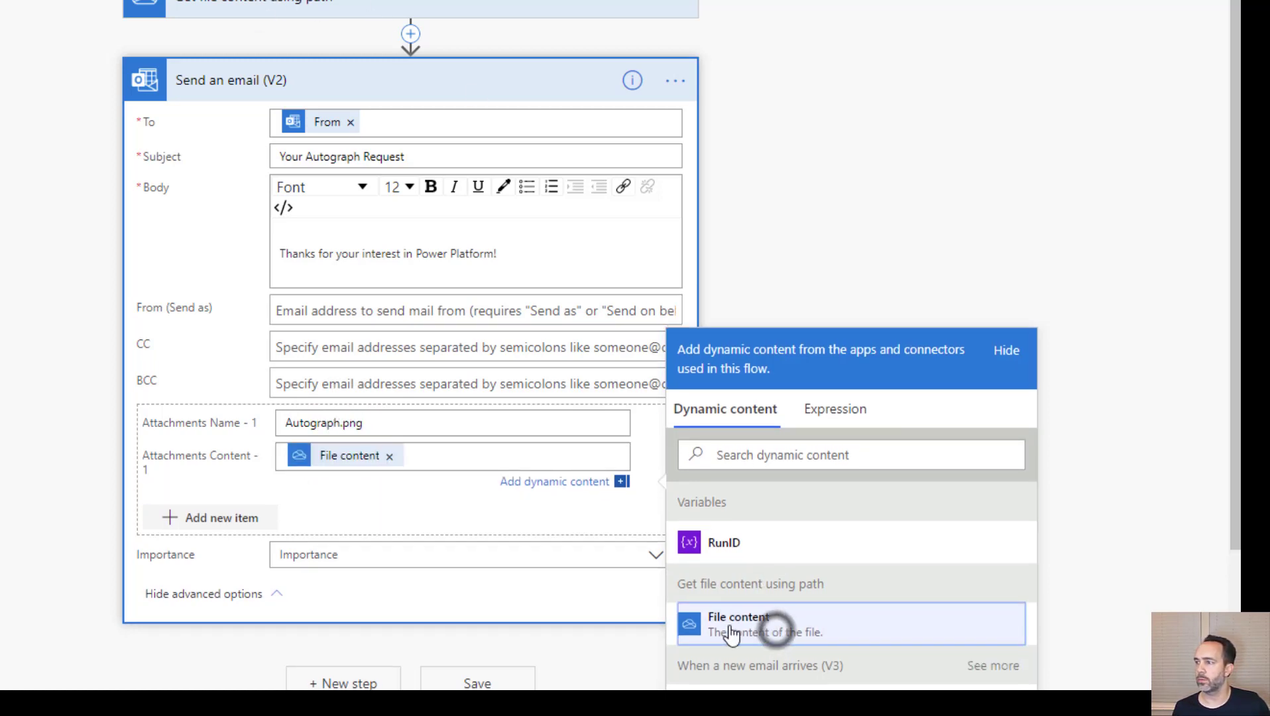
scroll(504, 583, down, 2)
click(512, 542)
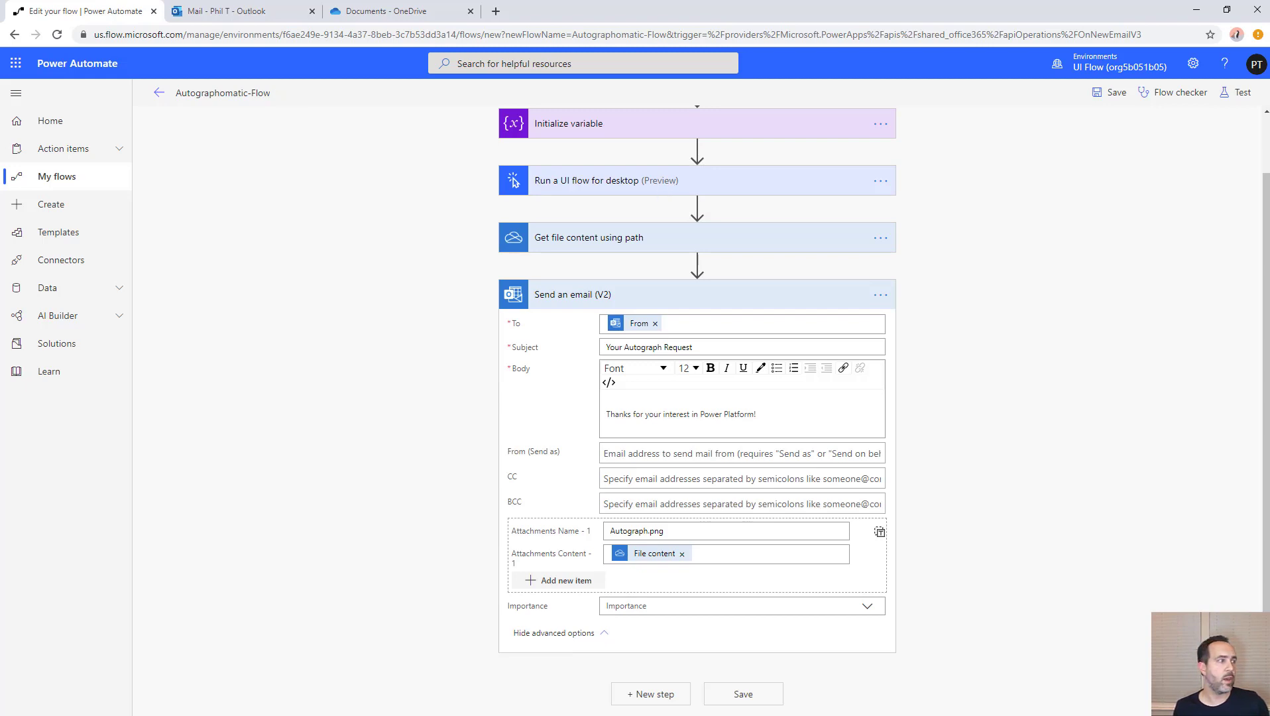
Close both remote browser tabs, enlarge the remote desktop window, and return to the flow editor.
key(alt+Tab)
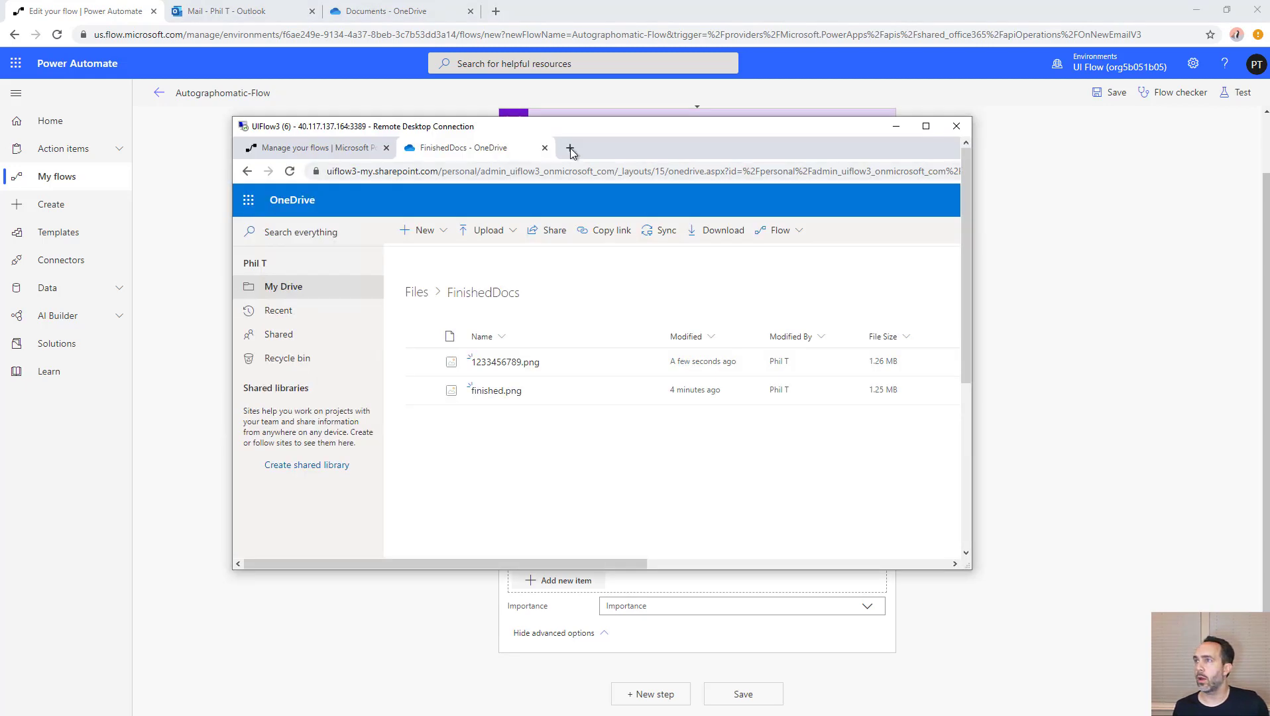
click(544, 148)
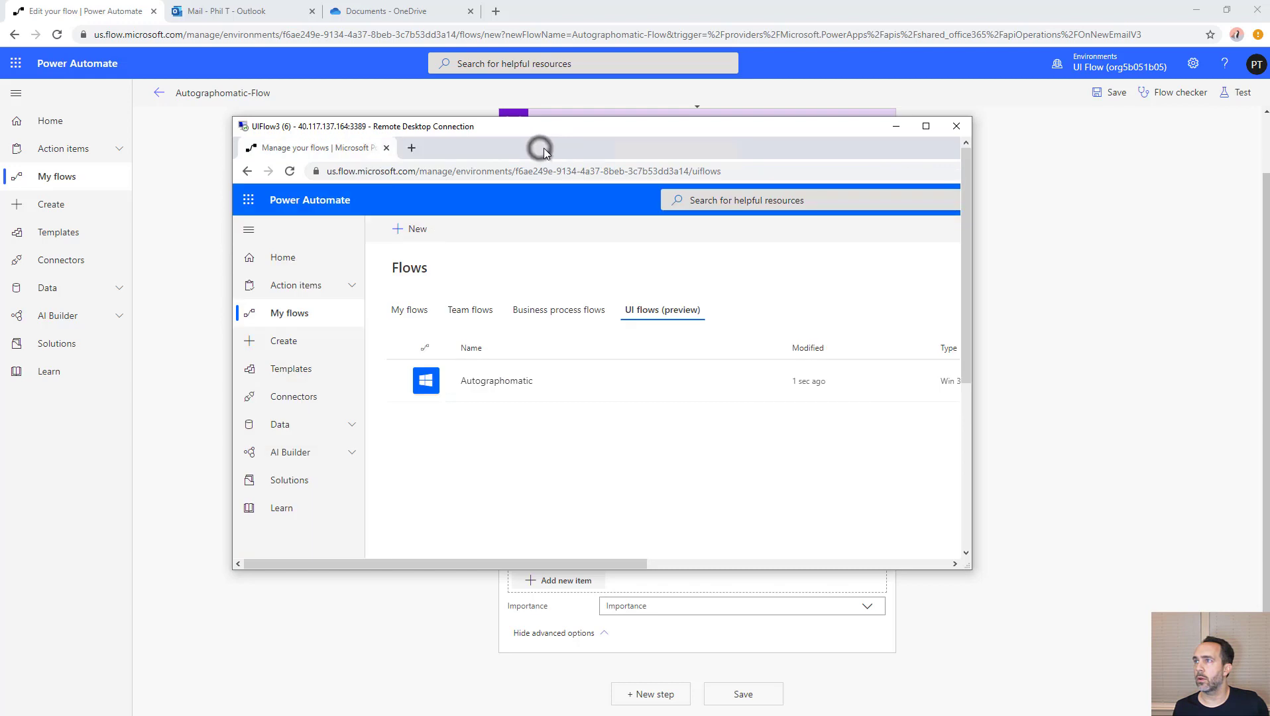
click(387, 149)
drag(971, 568, 1099, 635)
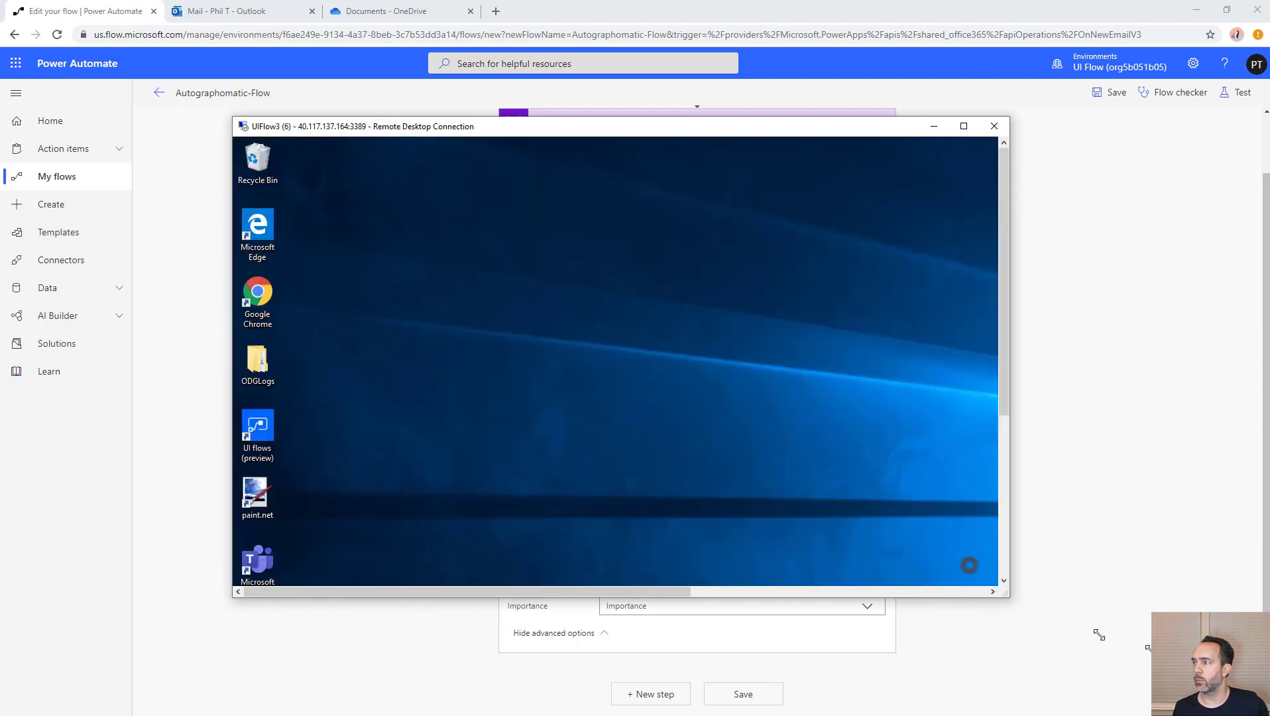
click(197, 214)
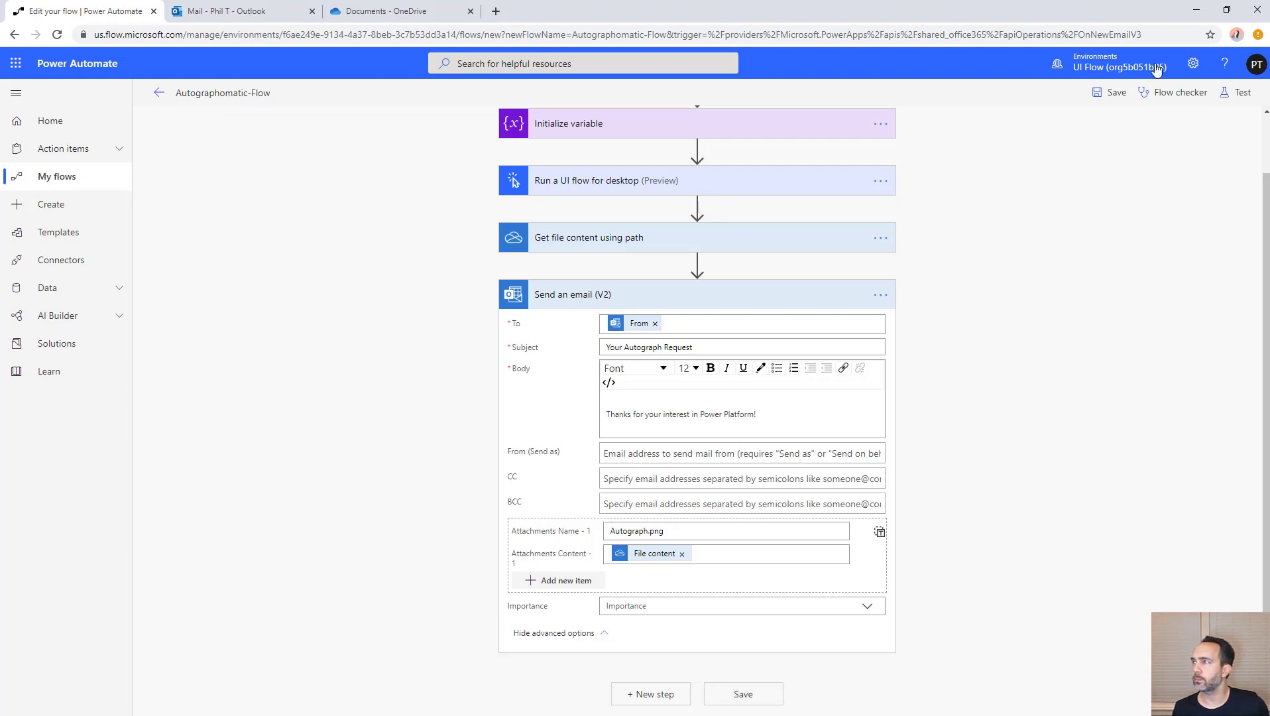
Test the flow with 'I'll perform the trigger action' using Save & Test.
click(1238, 92)
click(1134, 124)
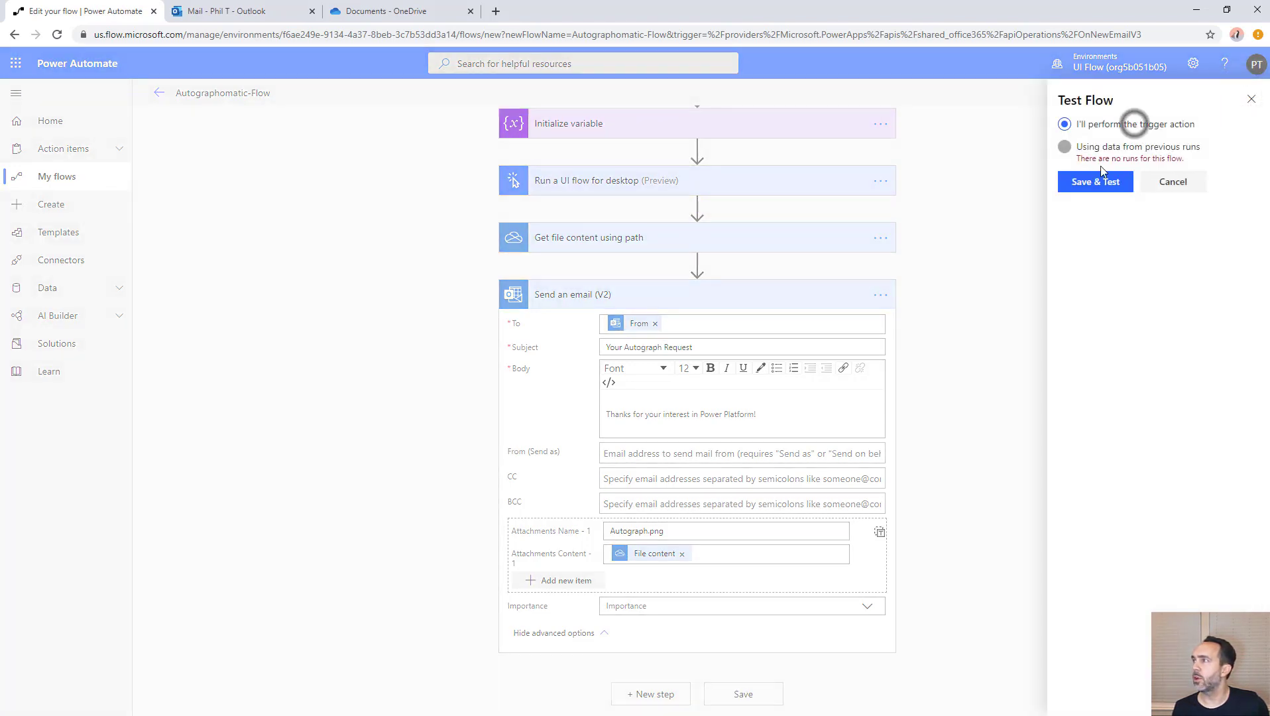
click(1099, 179)
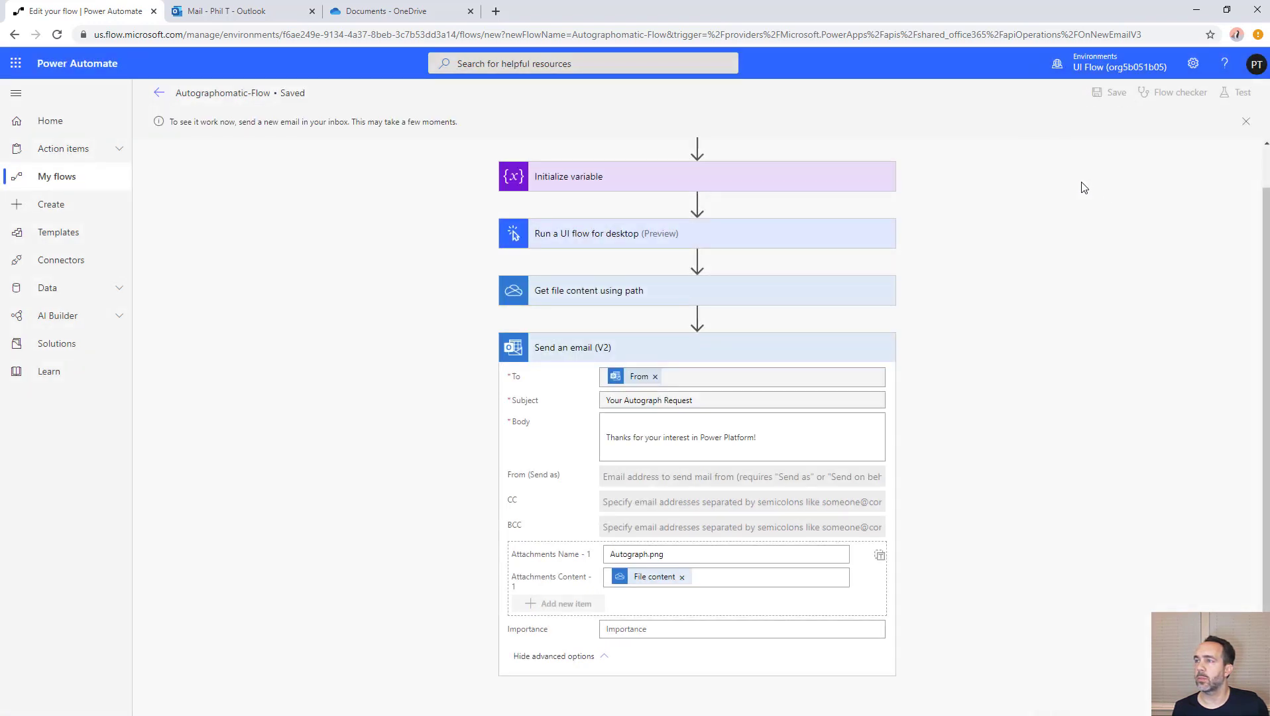
Send yourself a new email with a subject praising someone for teaching you everything about Power Platform.
click(226, 11)
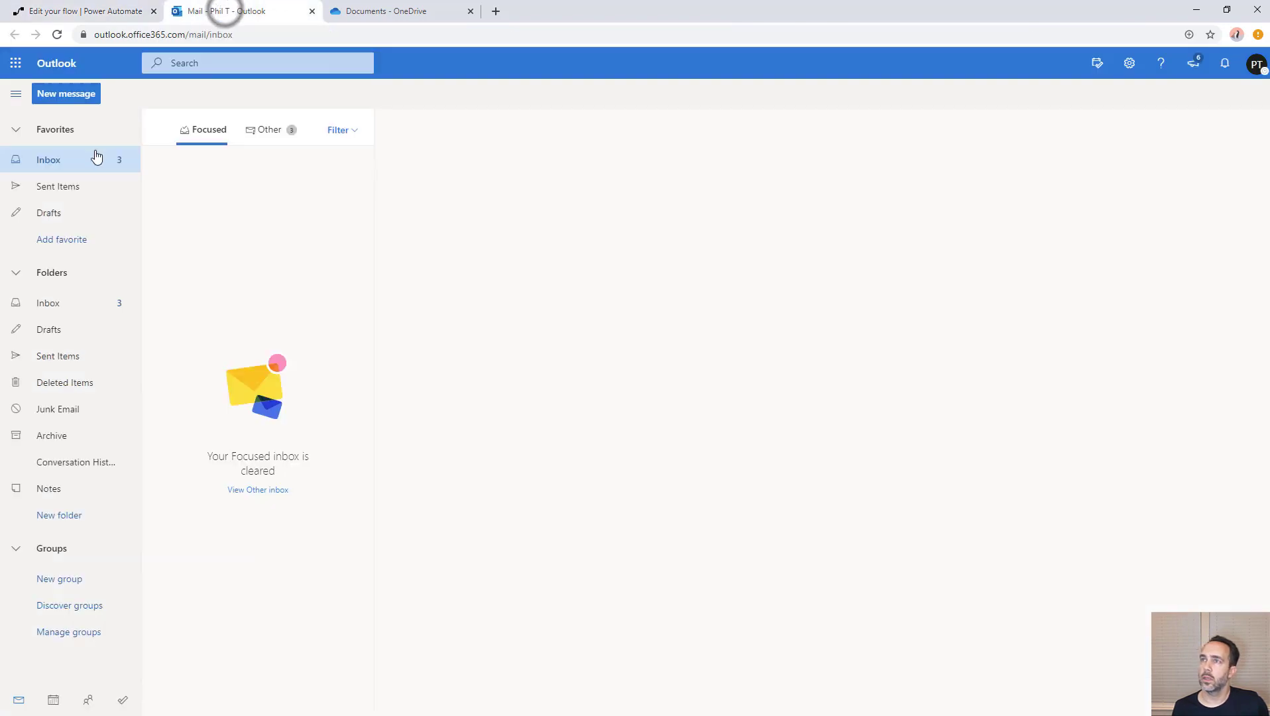
click(66, 93)
text(admin)
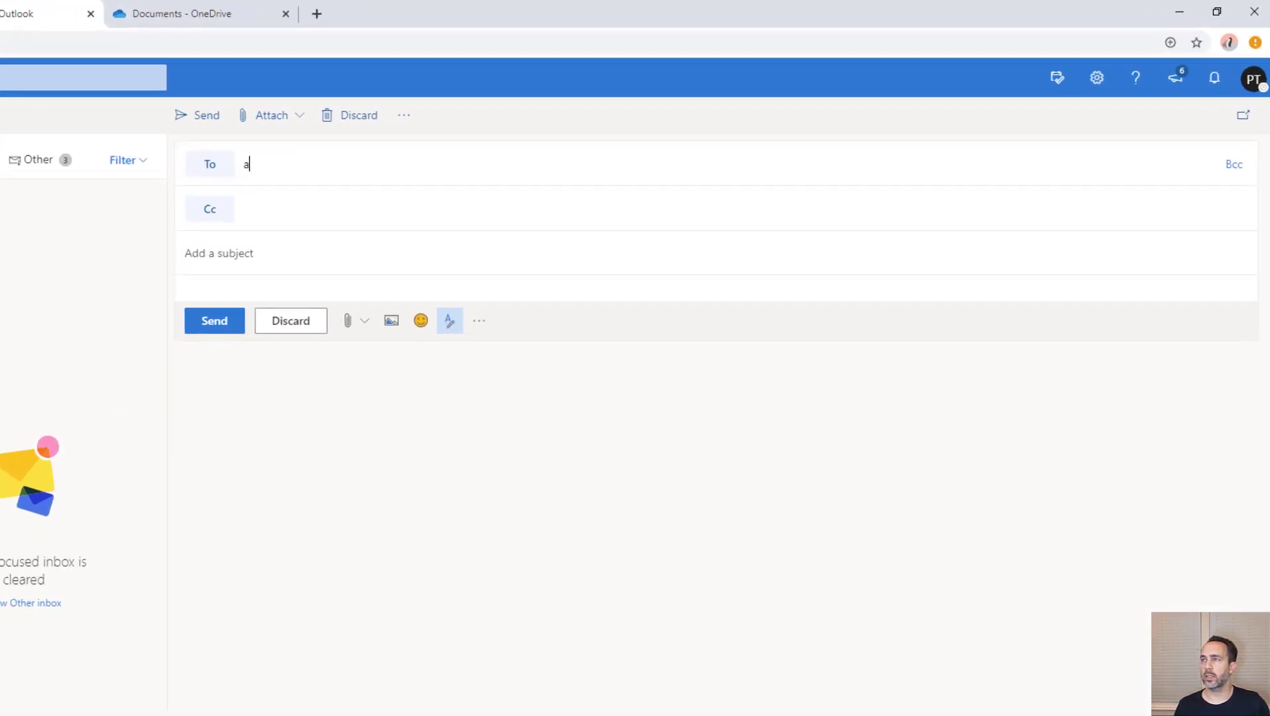
key(Return)
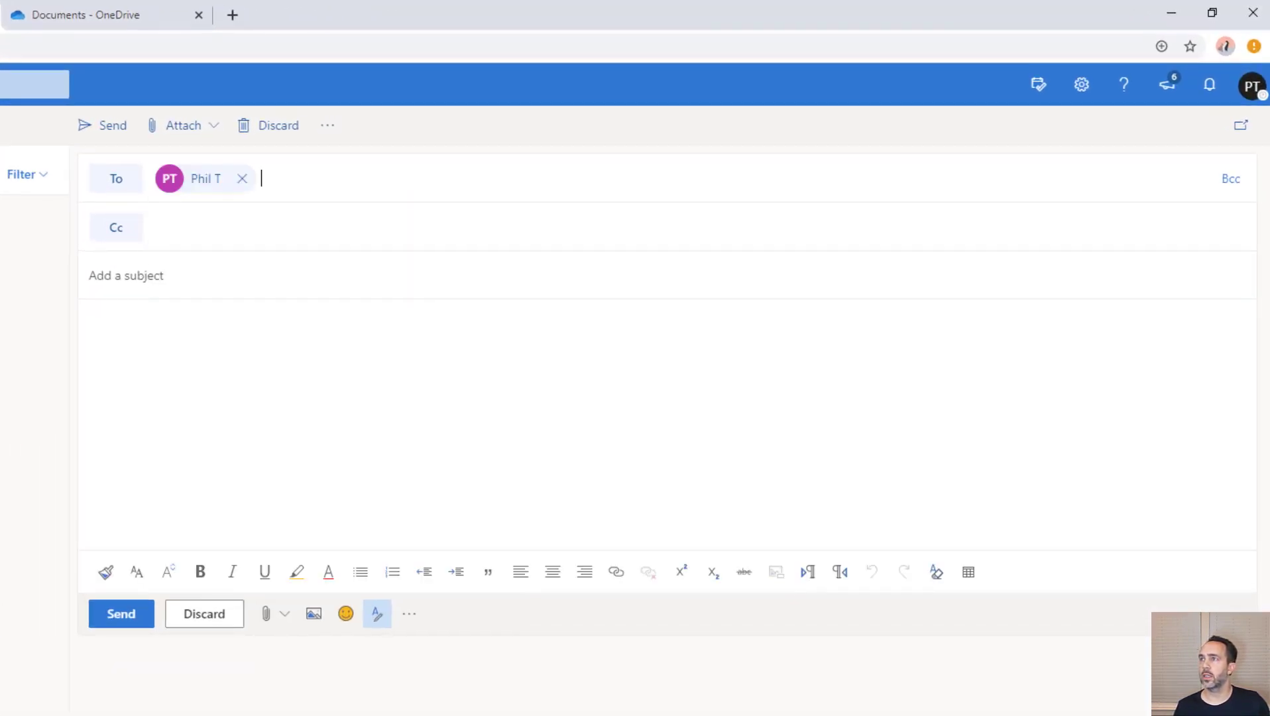
click(126, 285)
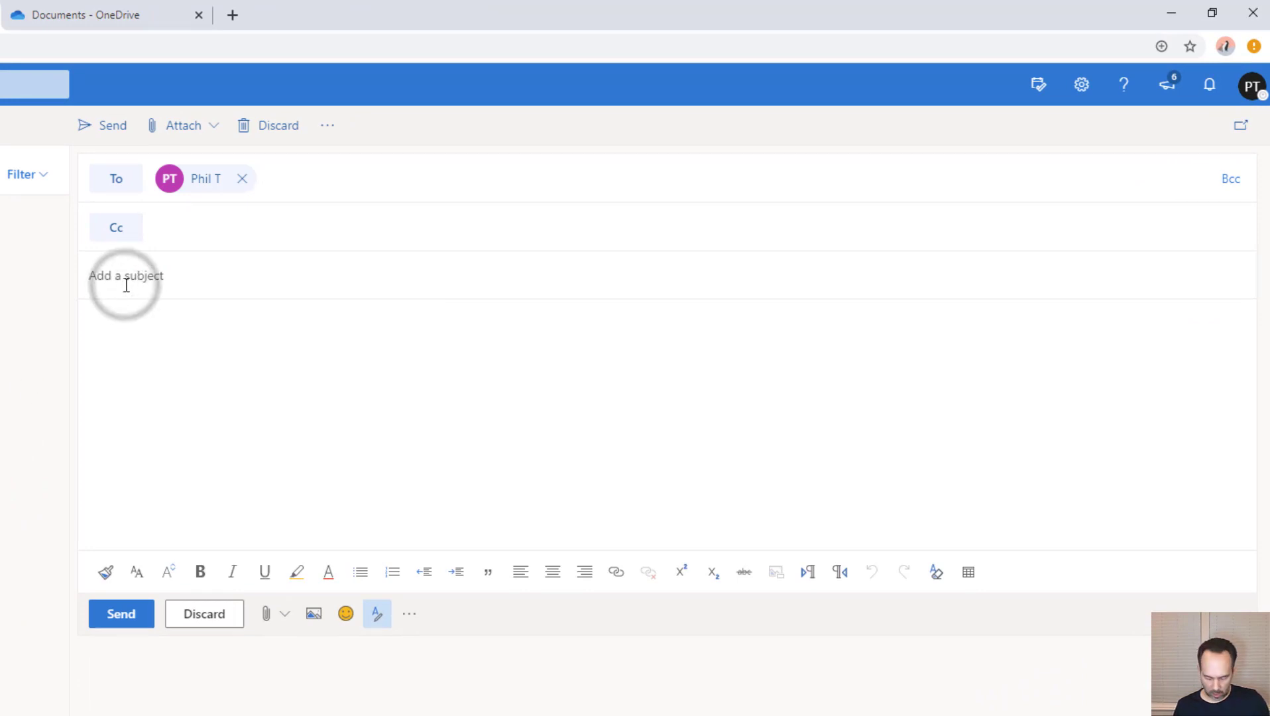
text(Phi)
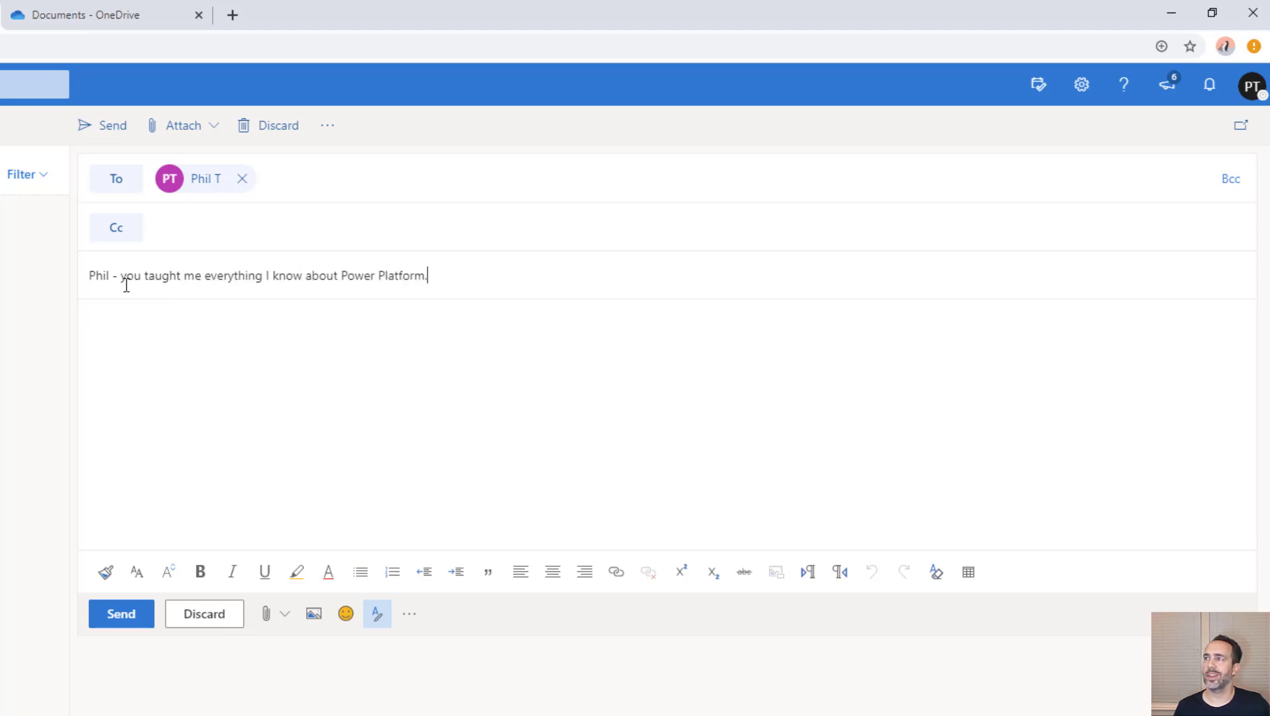
click(131, 614)
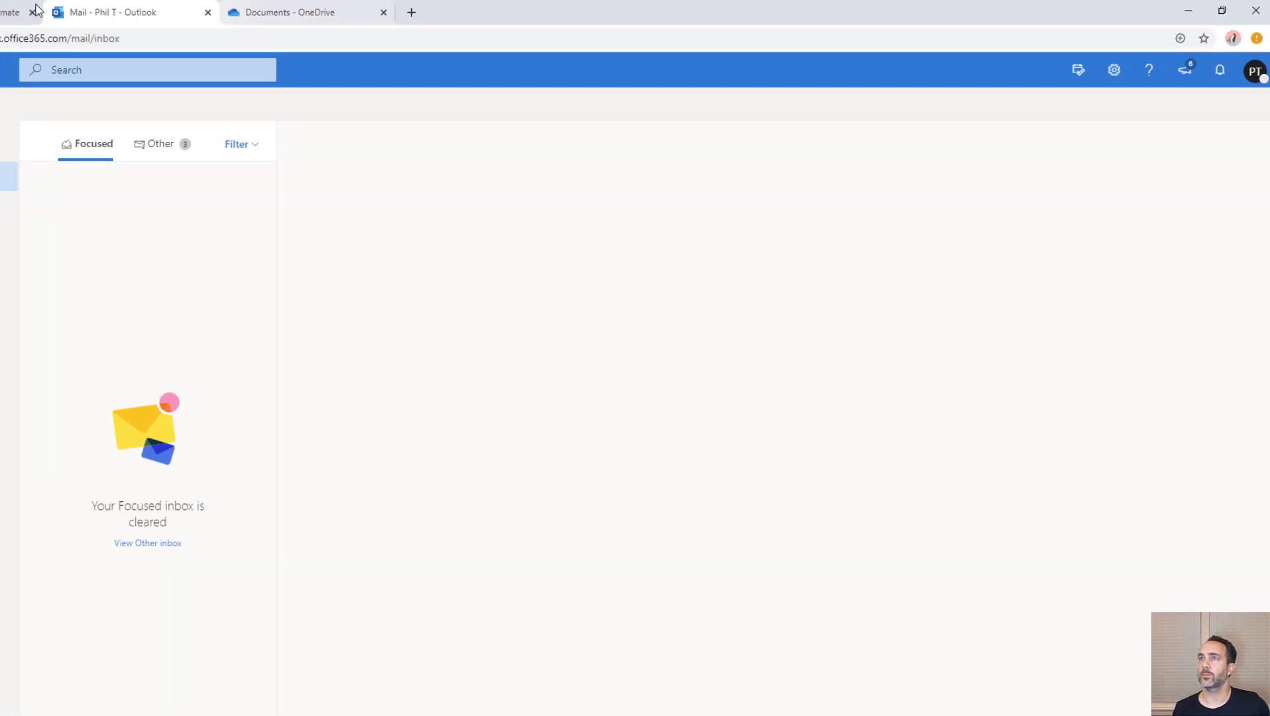
Maximize the remote desktop and keyboard-navigate PowerPoint's start screen to the Open page.
click(70, 11)
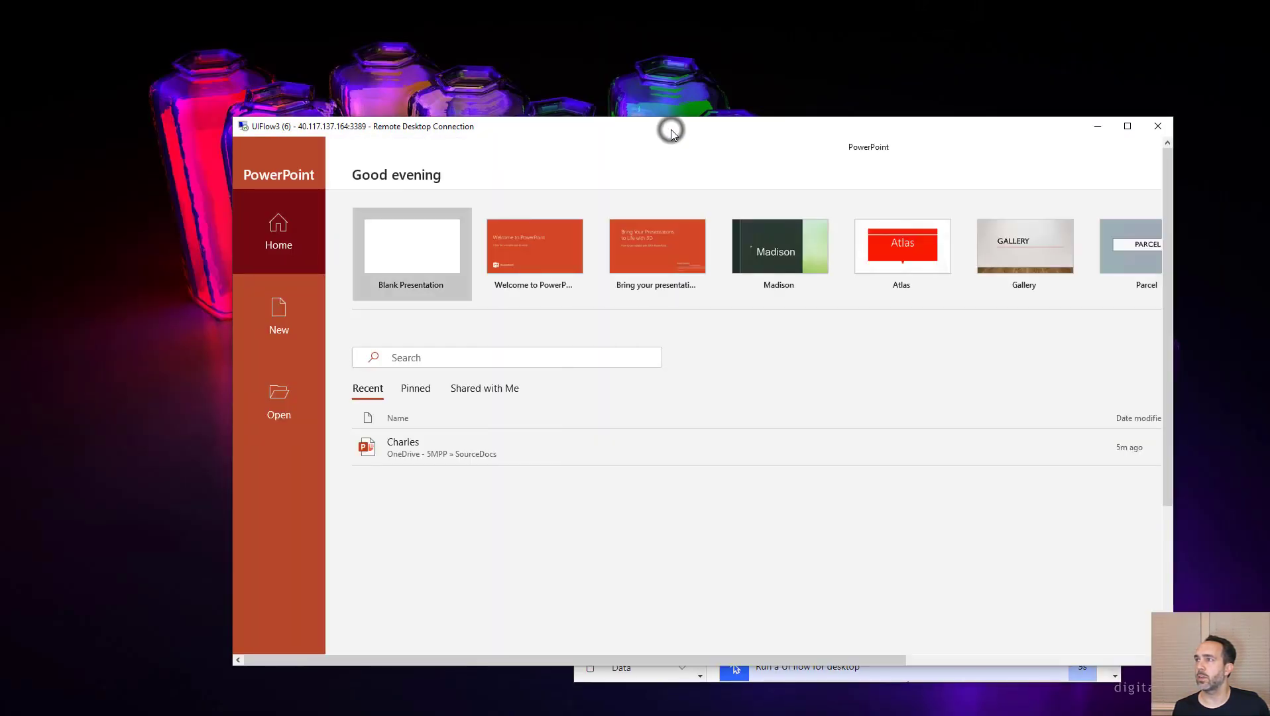
click(1127, 126)
key(Tab)
key(Tab)
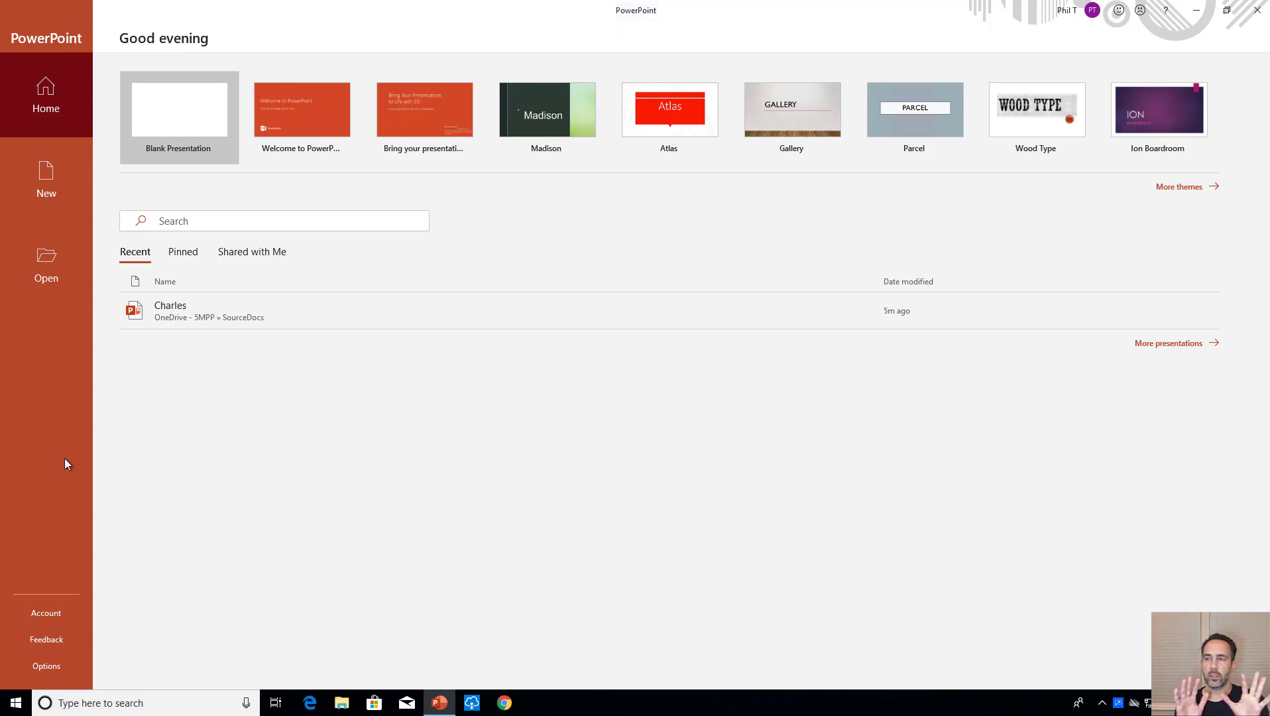
key(shift+Tab)
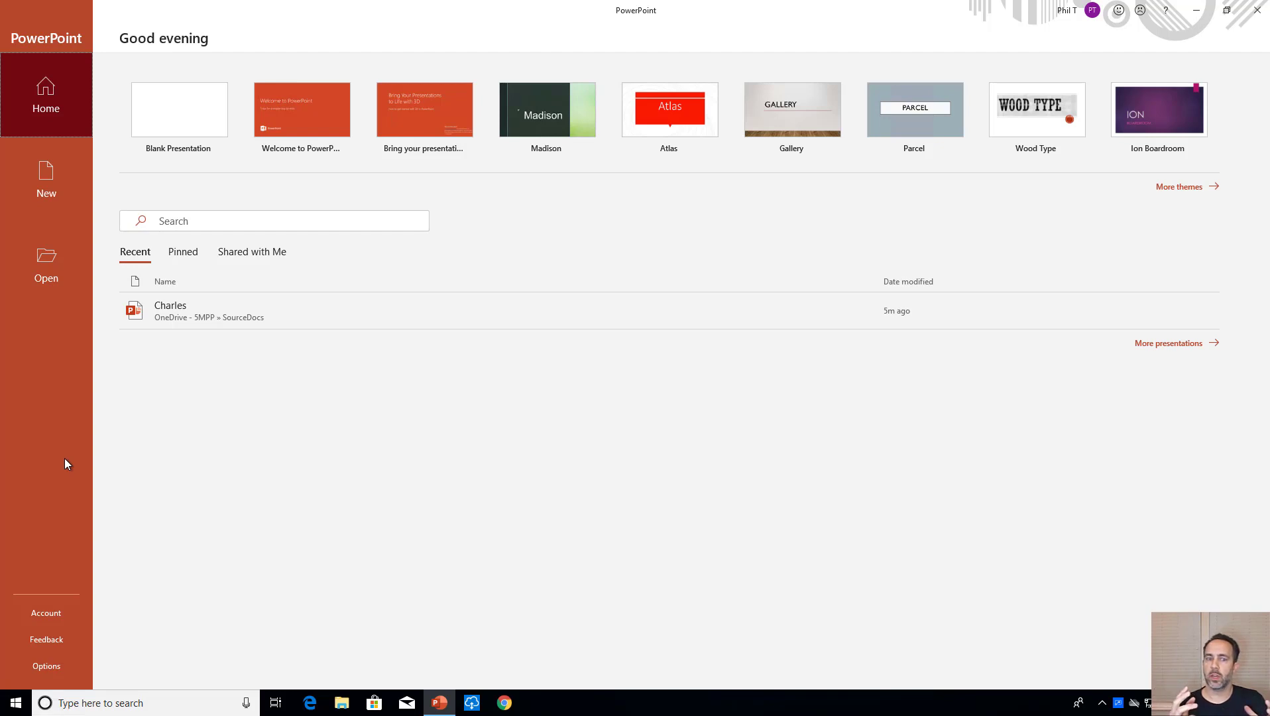
key(alt+o)
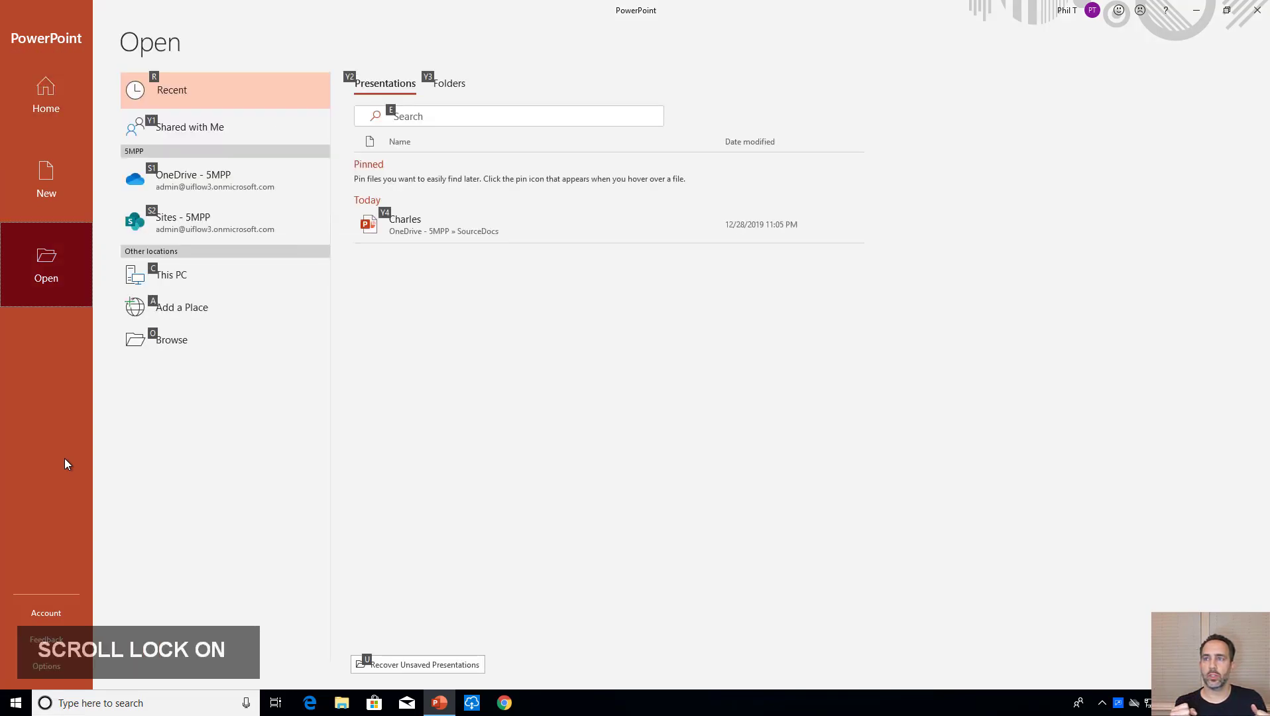
Open Charles.pptx by entering its SharePoint URL in the Documents/SourceDocs folder.
key(o)
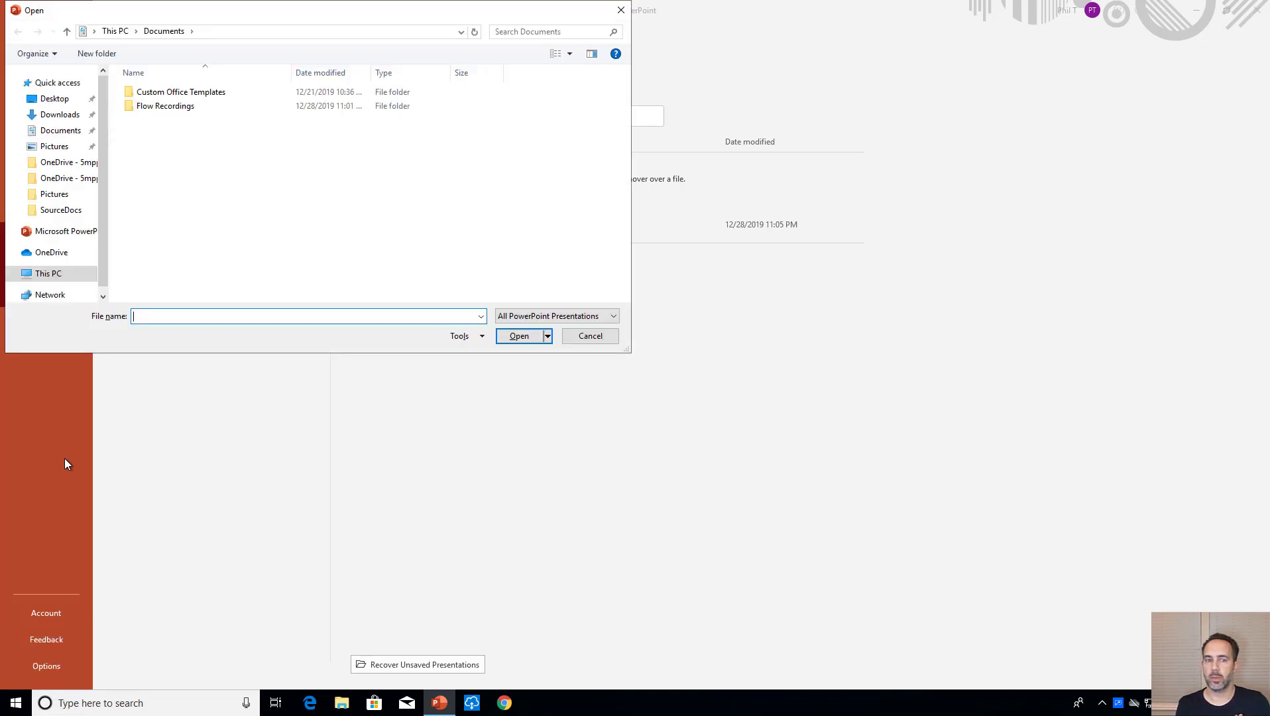
text(https://uiflow3-my.sha)
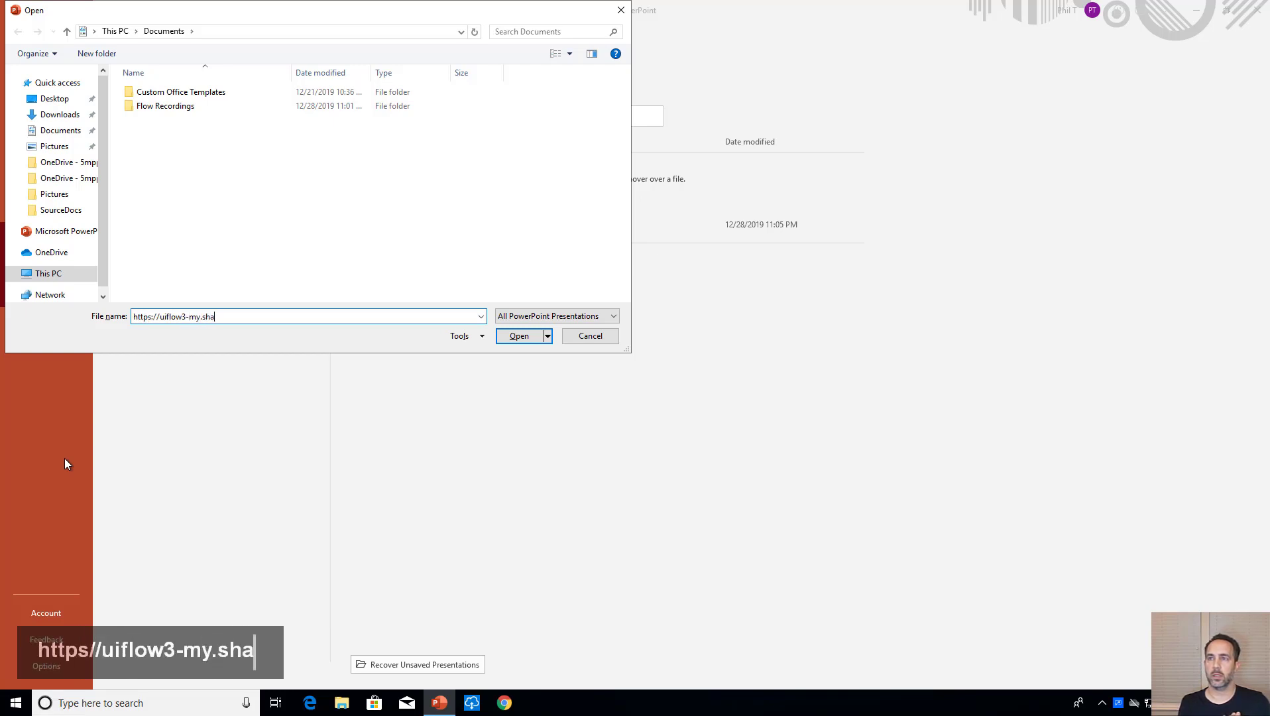
text(repoint.com/personal/admin_uif)
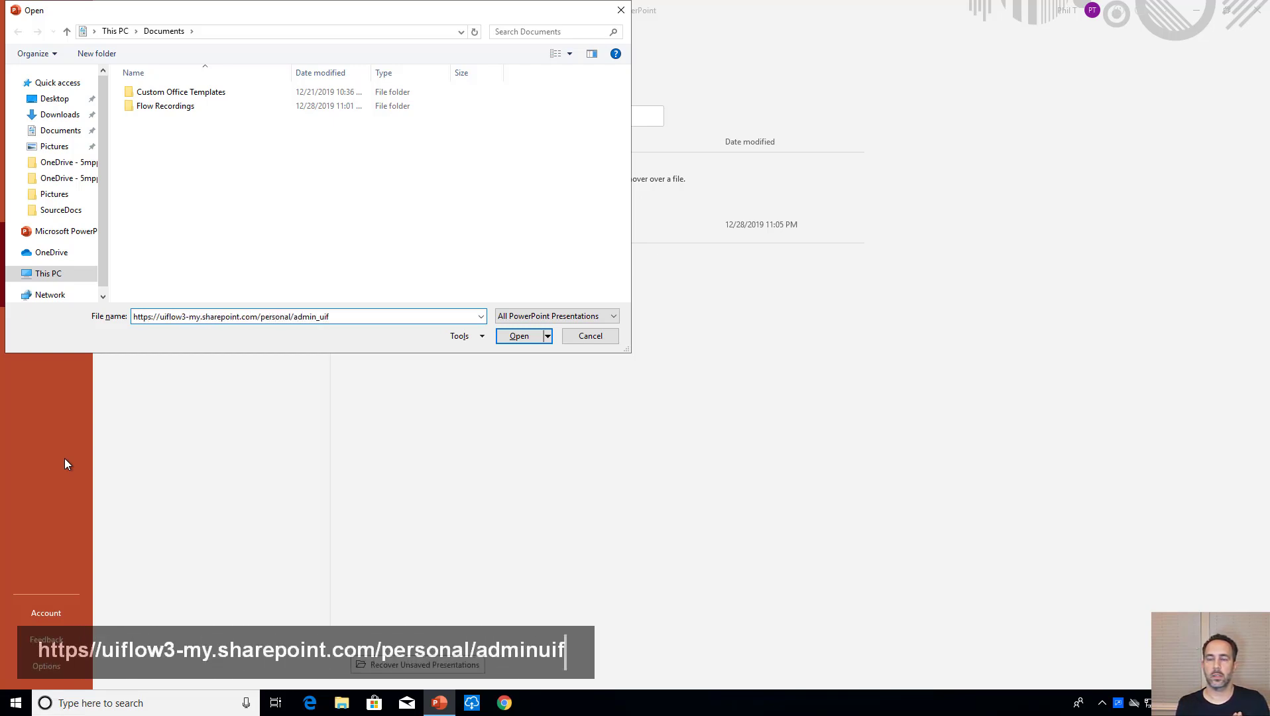
text(low3_onmicrosof)
text(uments/SourceDocs/Charles.pptx)
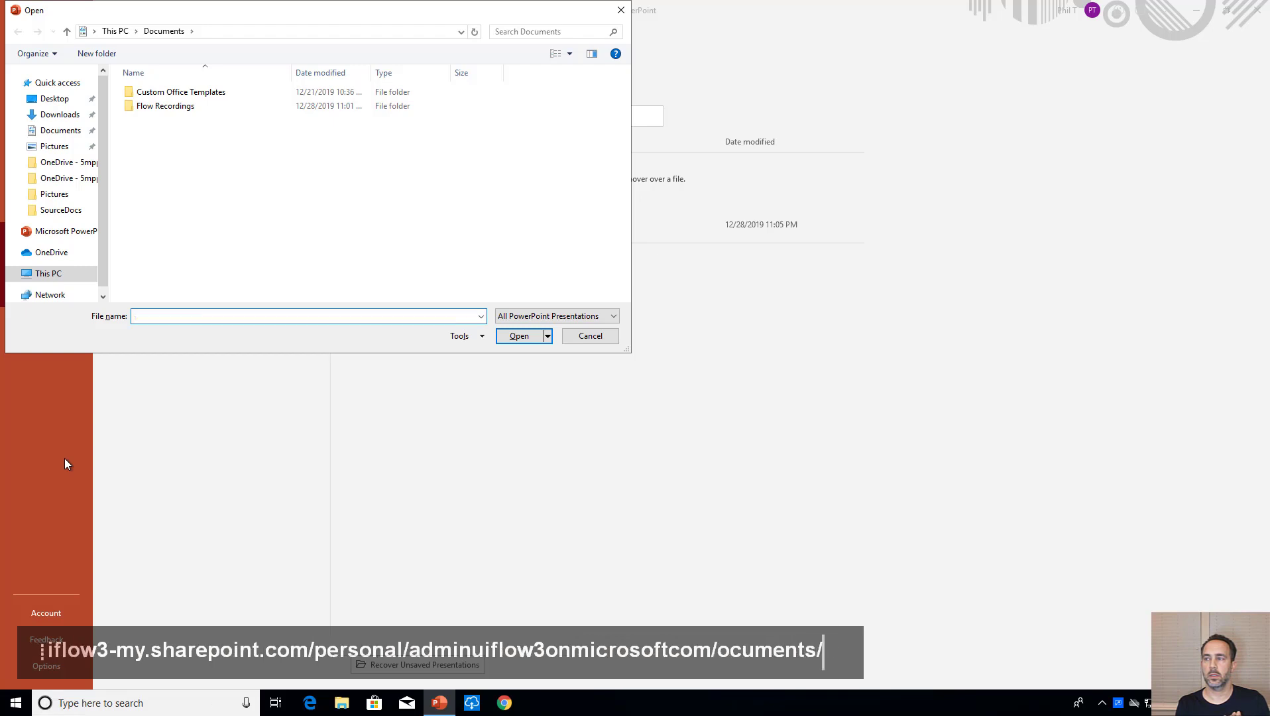
key(Scroll_Lock)
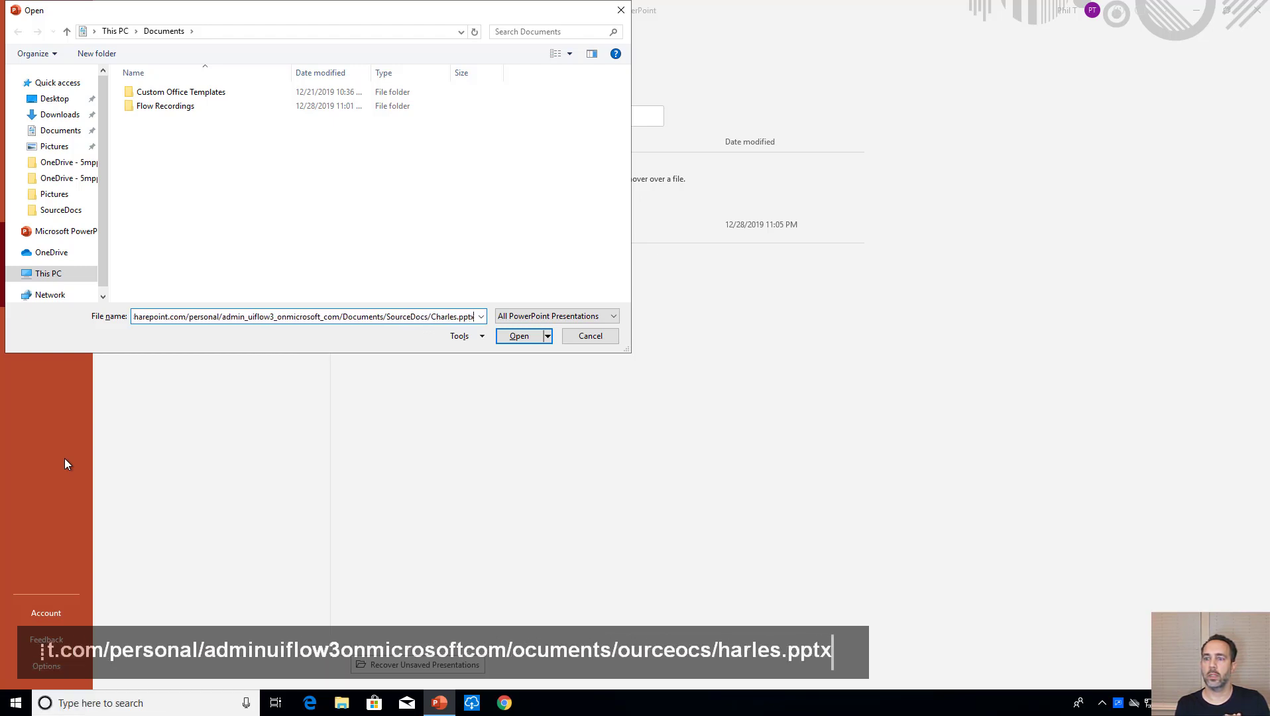
key(Return)
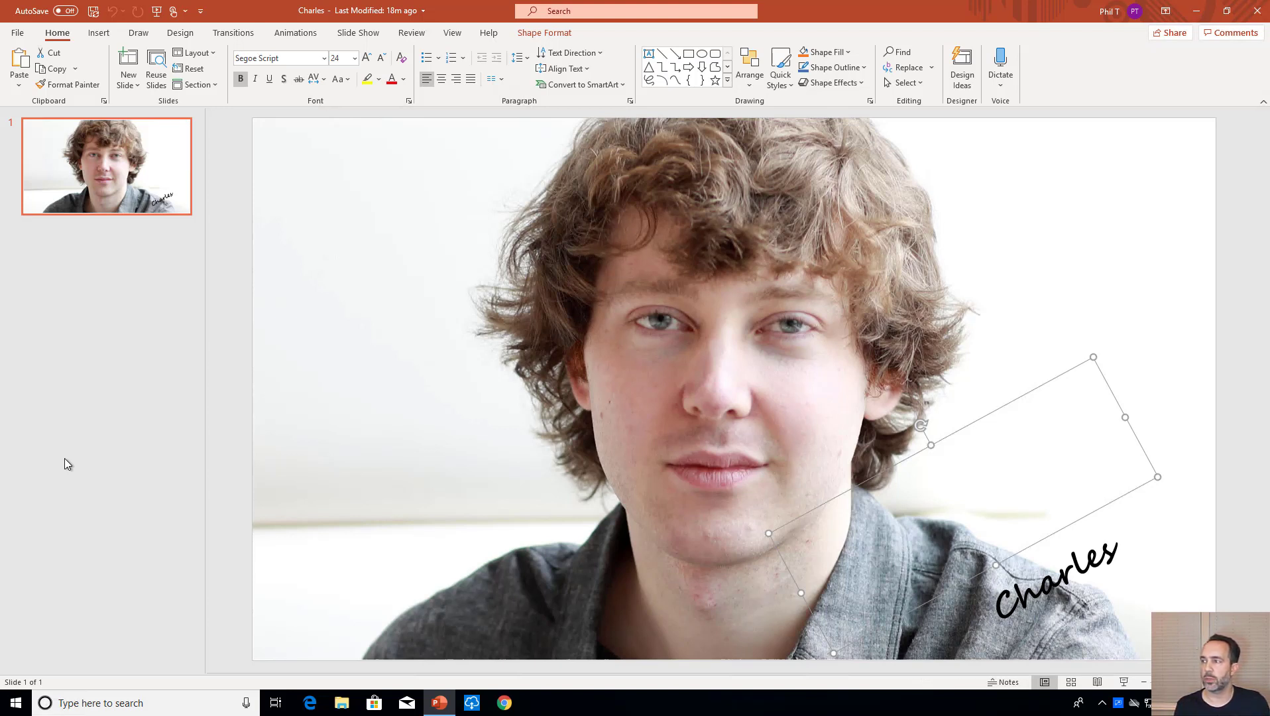
Write the 'you taught me everything I know about Power Platform!' message, then export the slide as PNG to FinishedDocs.
text(Phil - you taught me ev)
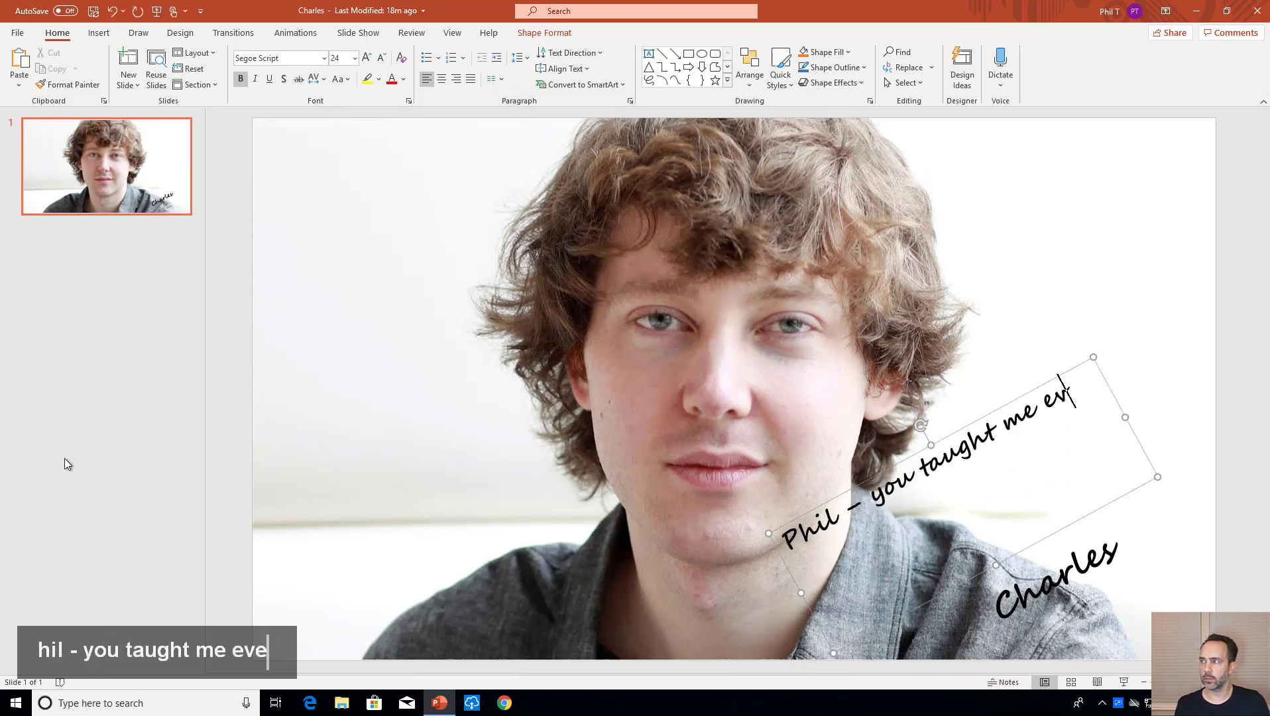
text(erything I know about Power Plat)
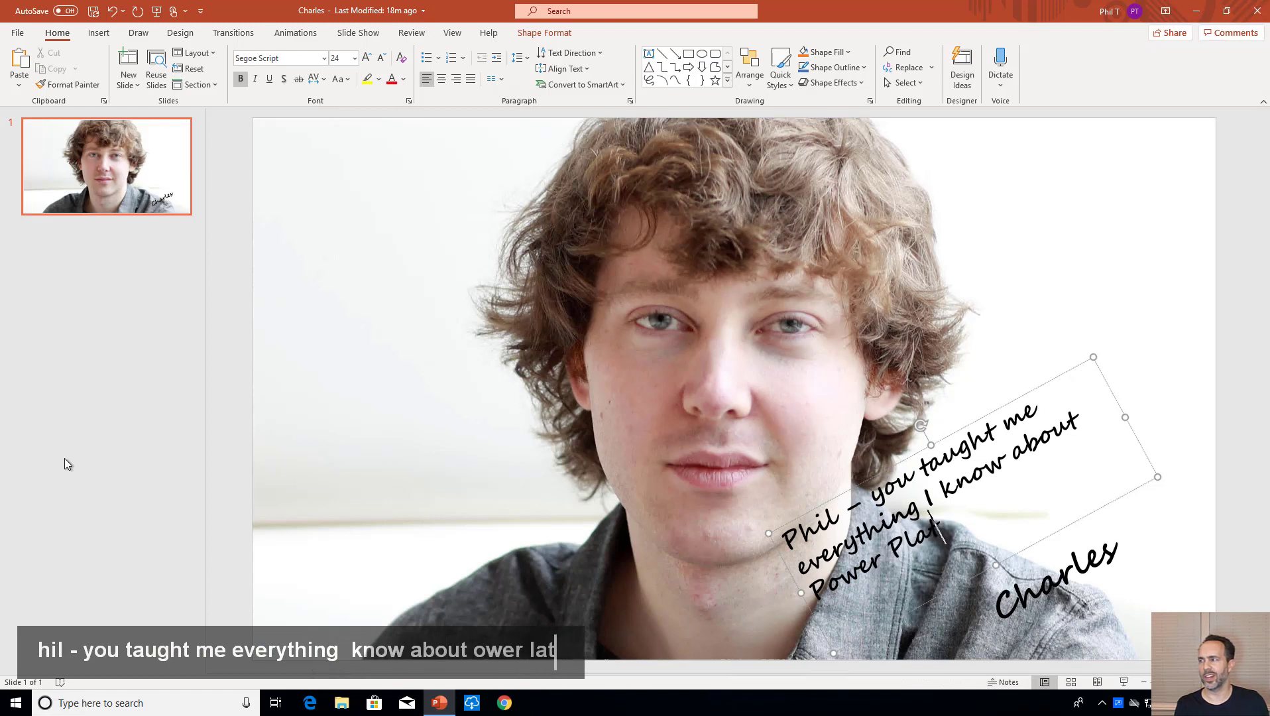
text(form!)
key(alt+f)
key(e)
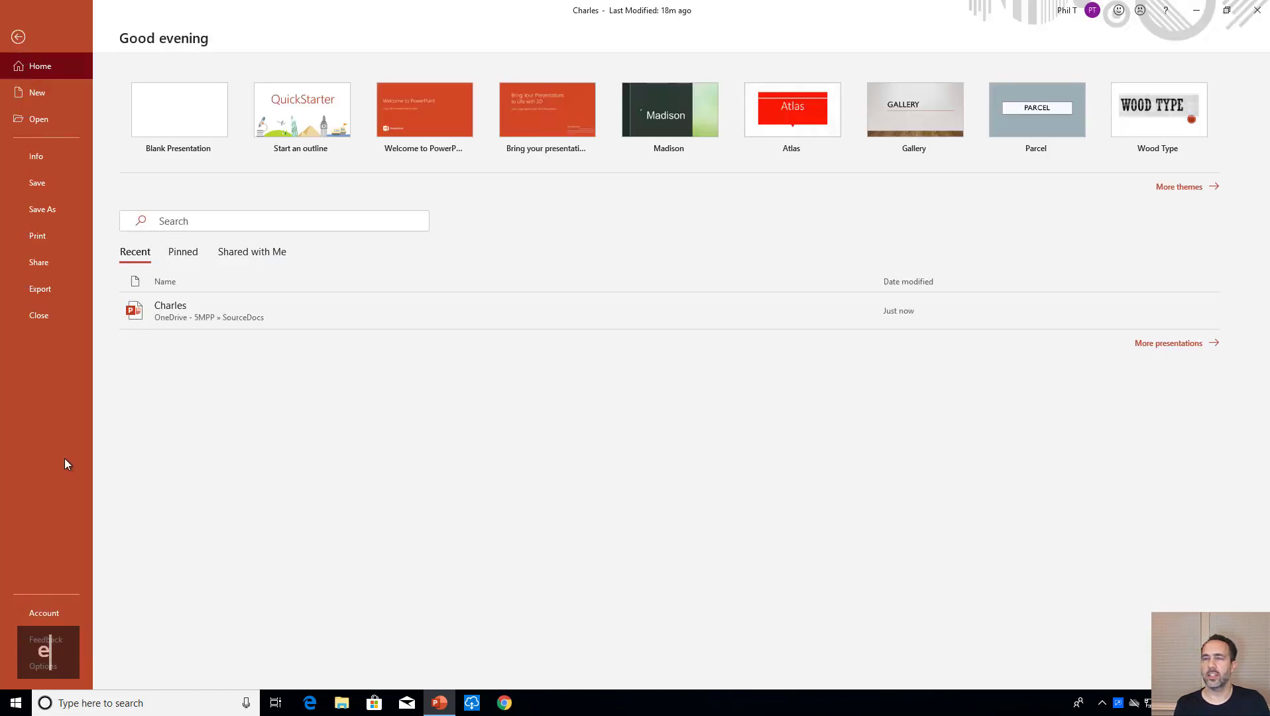
key(c)
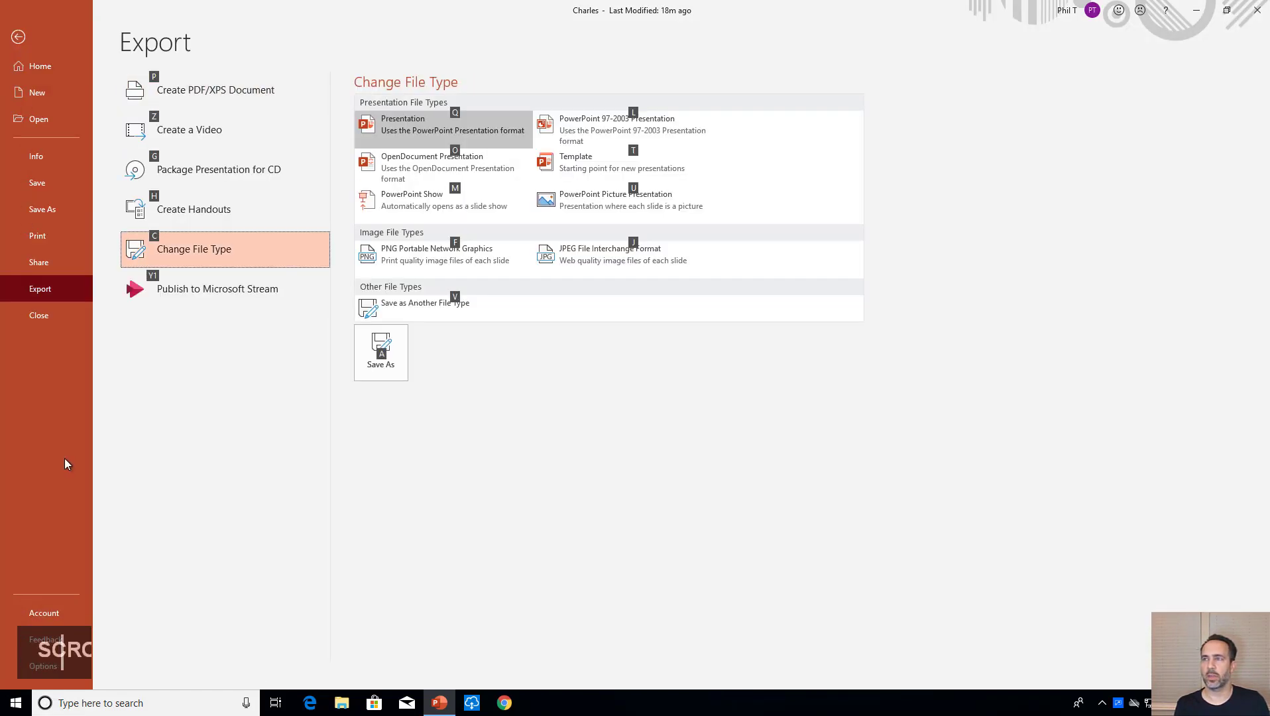
key(f)
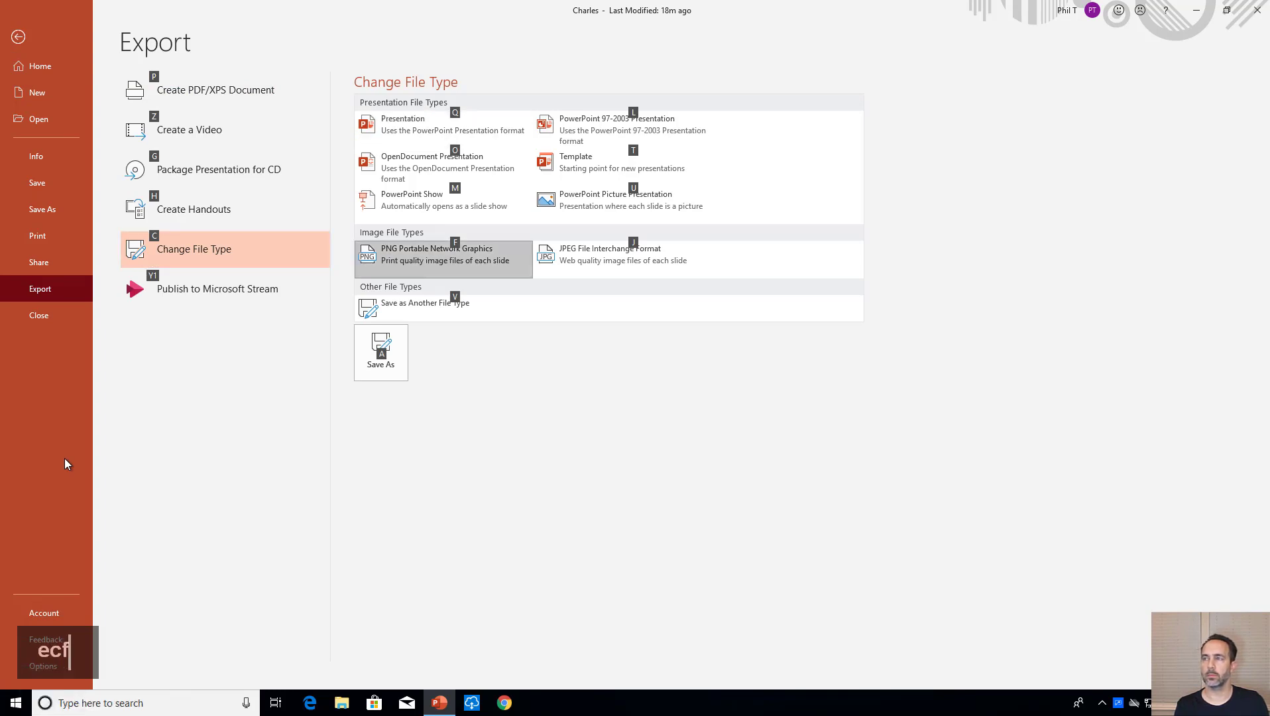
key(a)
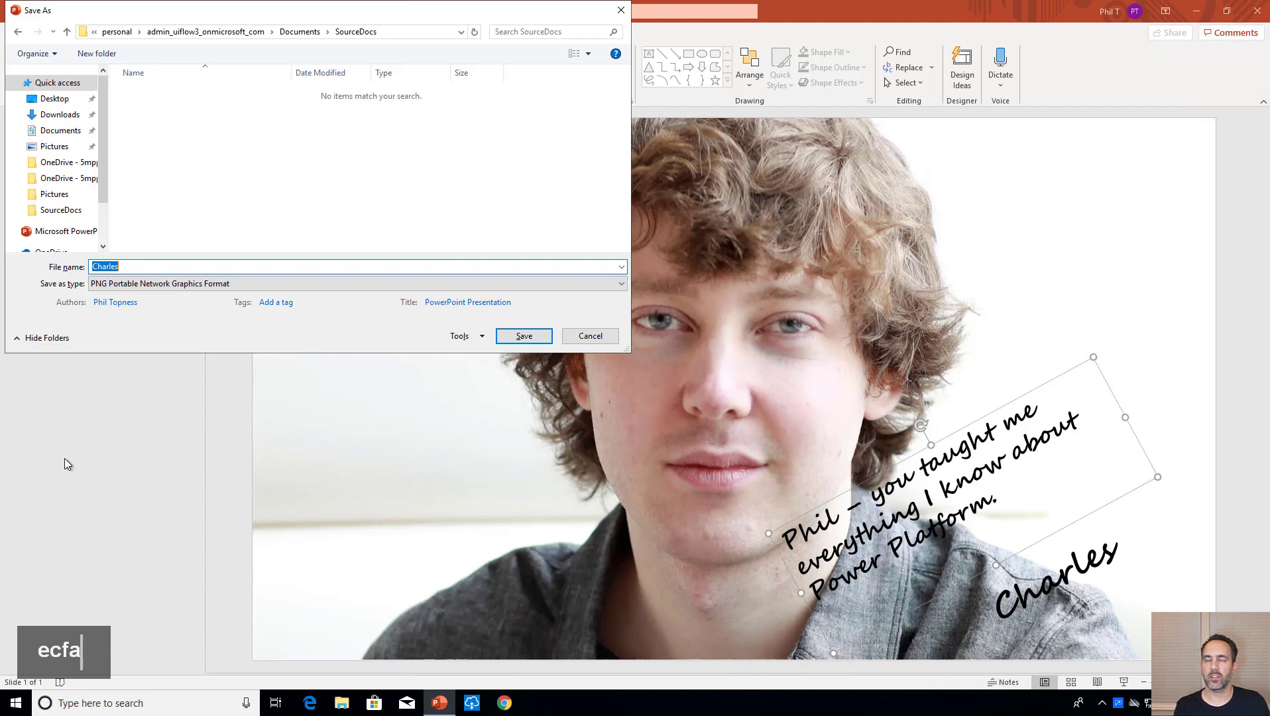
text(https://uiflow3-my.)
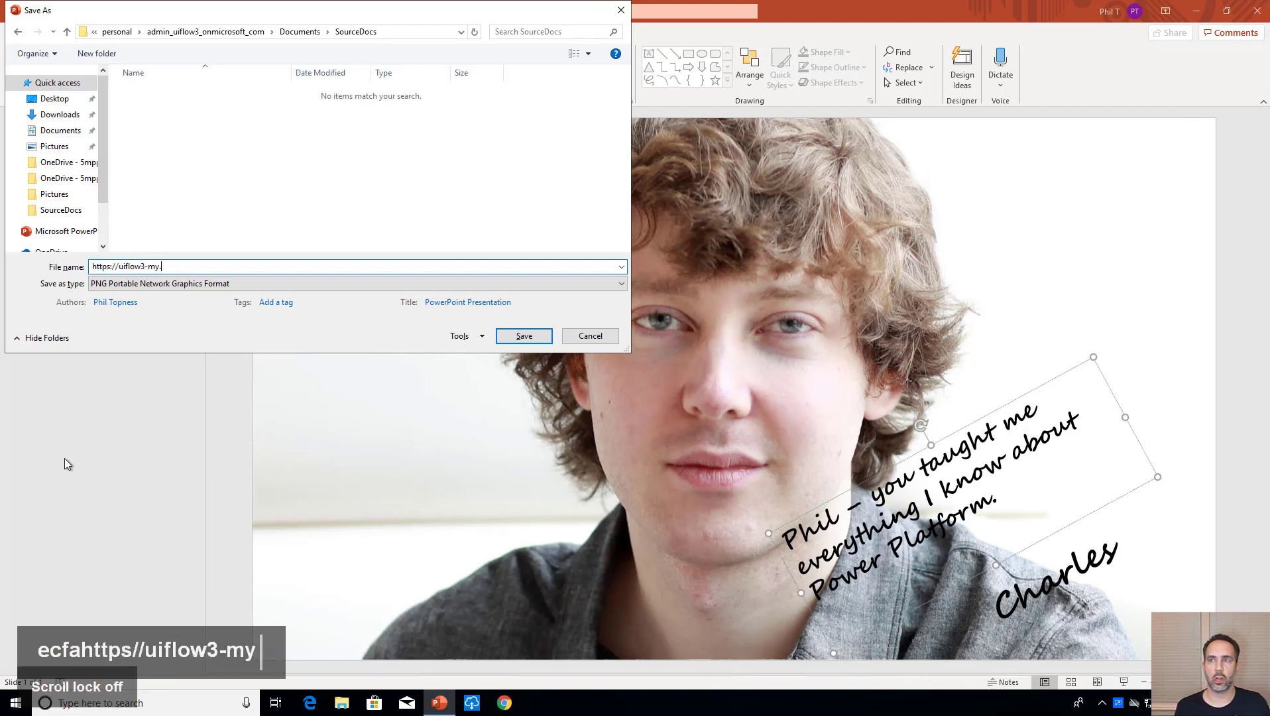
text(sharepoint.com/personal/admin_)
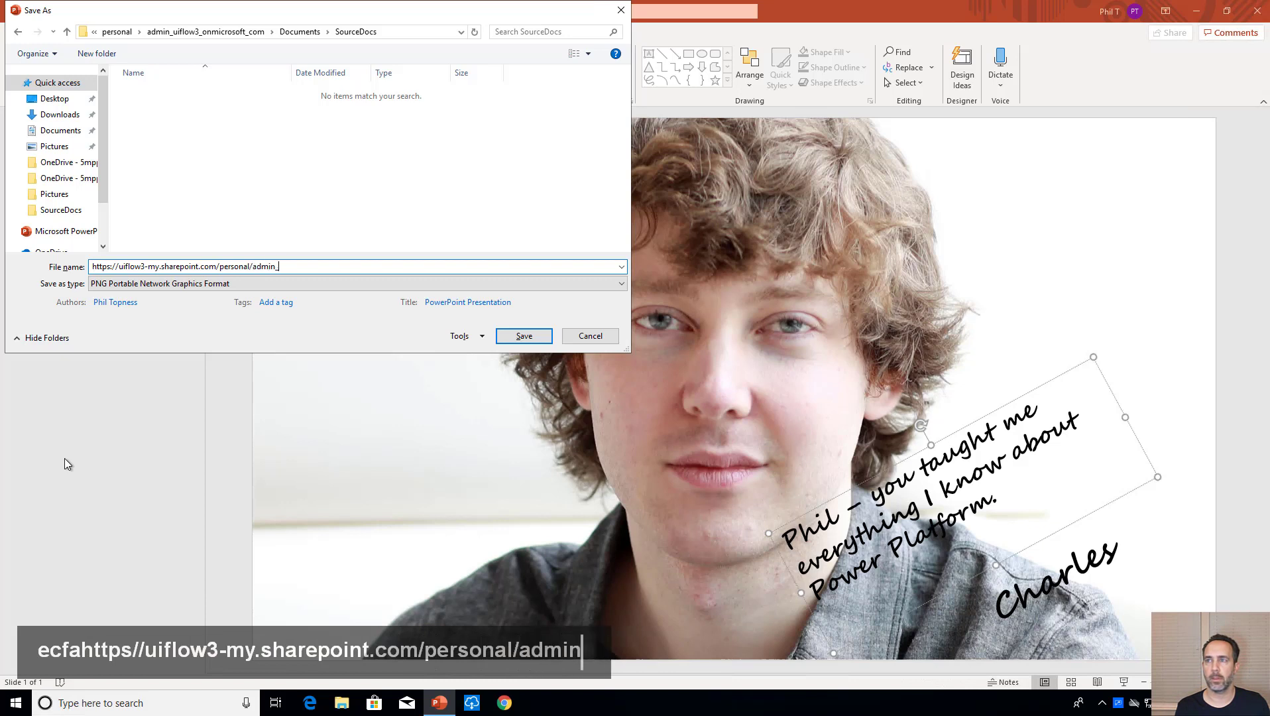
text(uiflow3_onmicrosoft_com/Document)
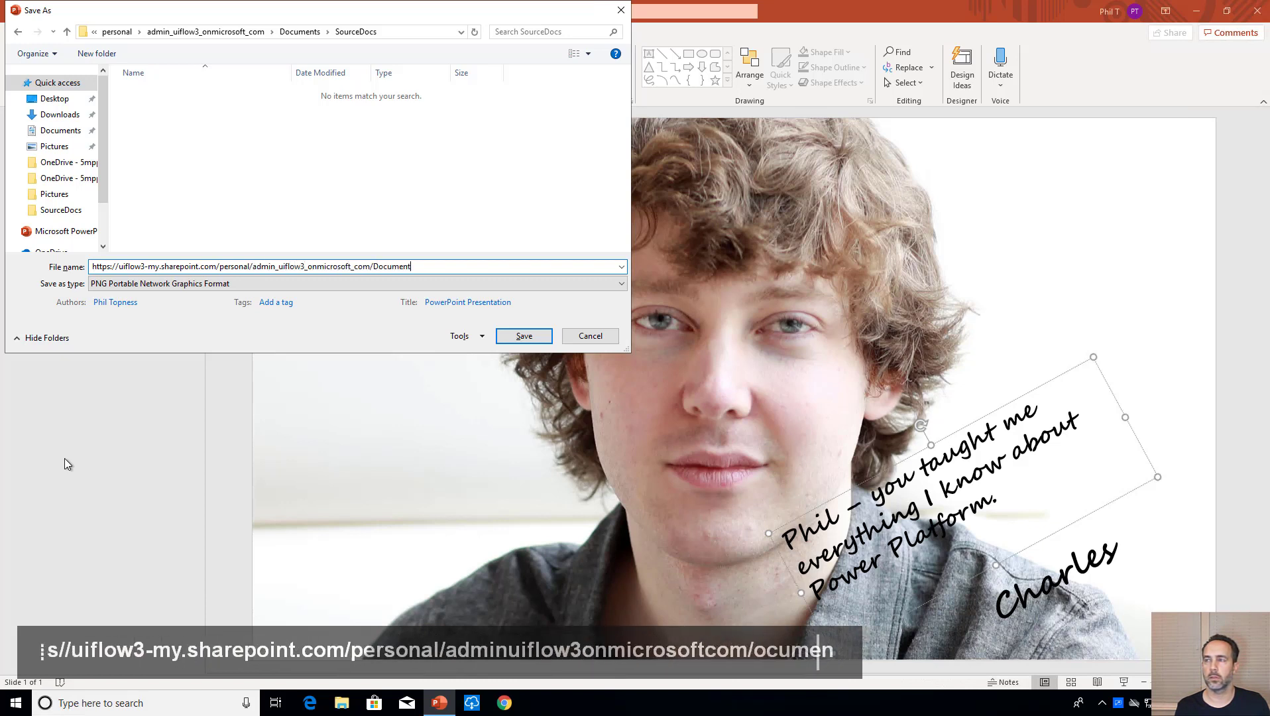
text(s/FinishedDocs/ff2246e3-1cd5-4)
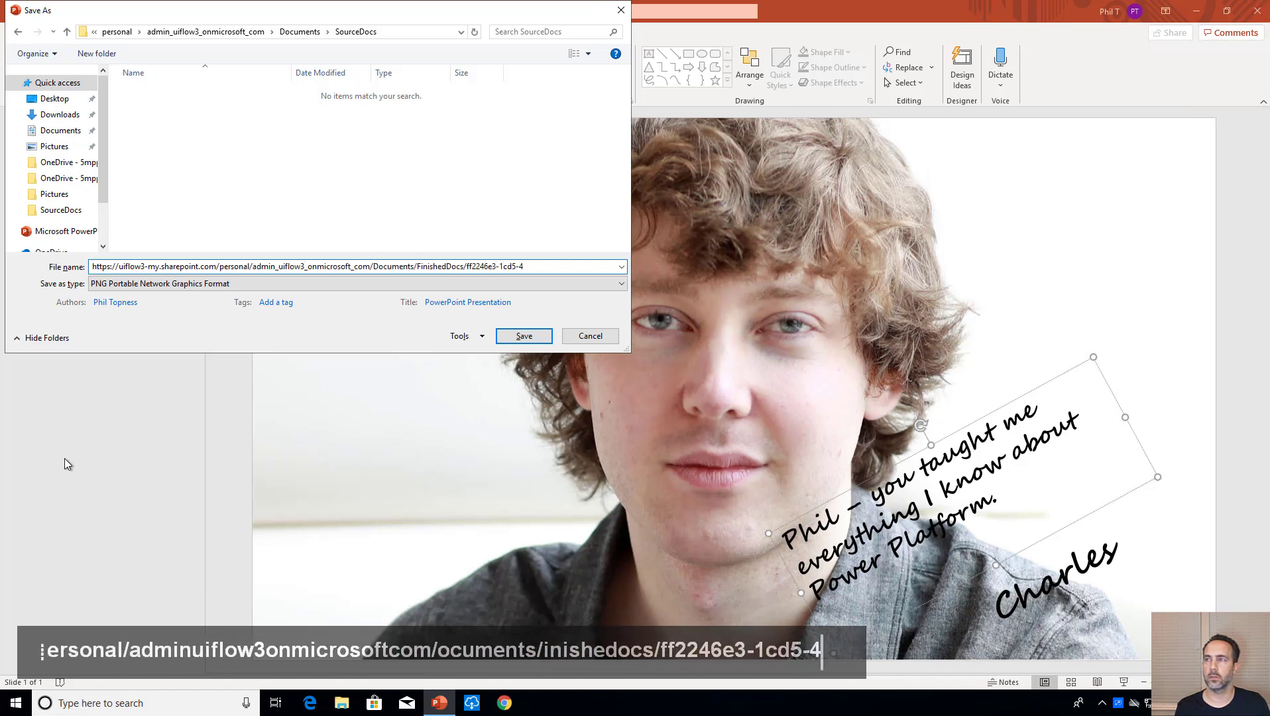
text(f45-8dab-78791605da15)
key(alt+s)
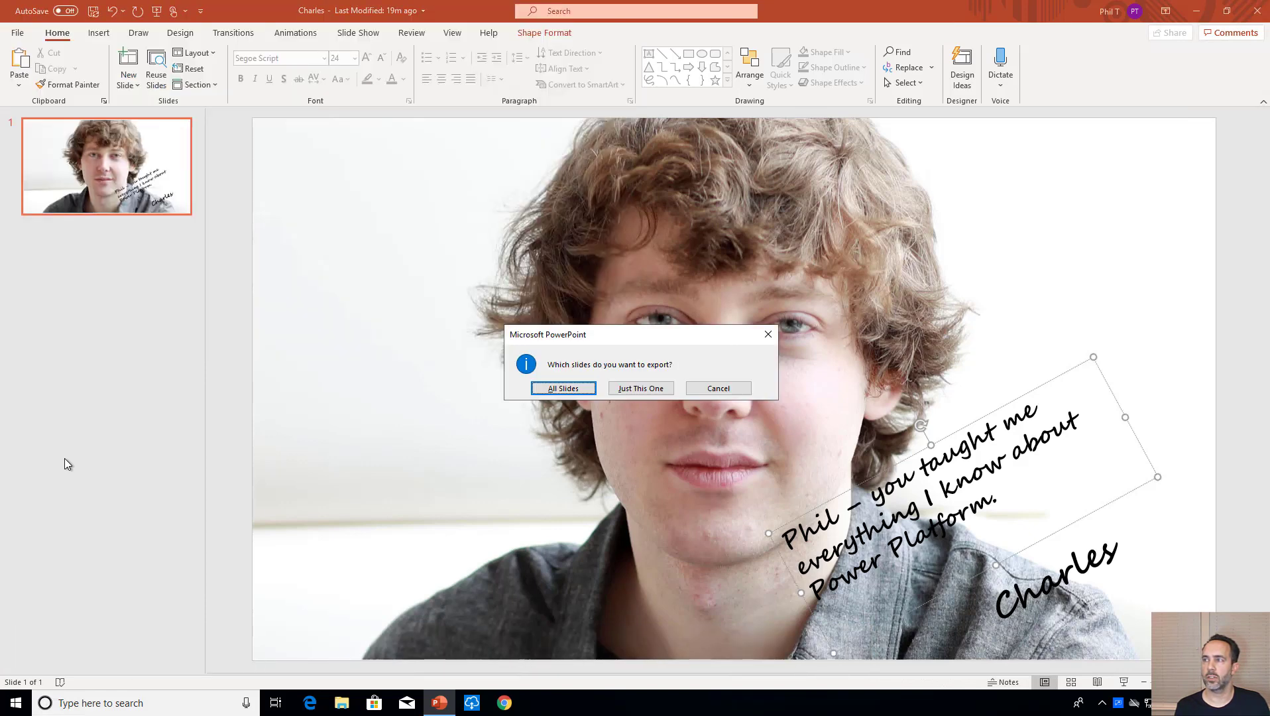
Export just the current slide, then close Charles.pptx without saving changes.
key(alt+j)
key(Scroll_Lock)
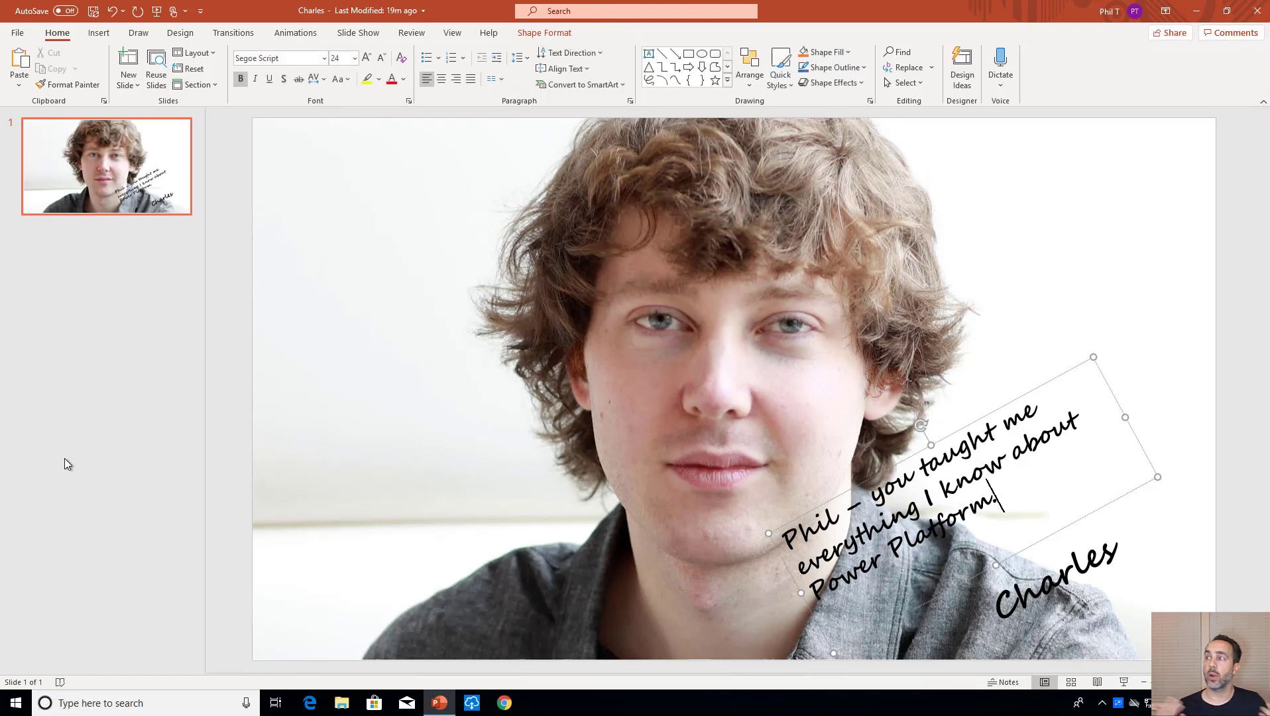
key(ctrl+w)
key(Scroll_Lock)
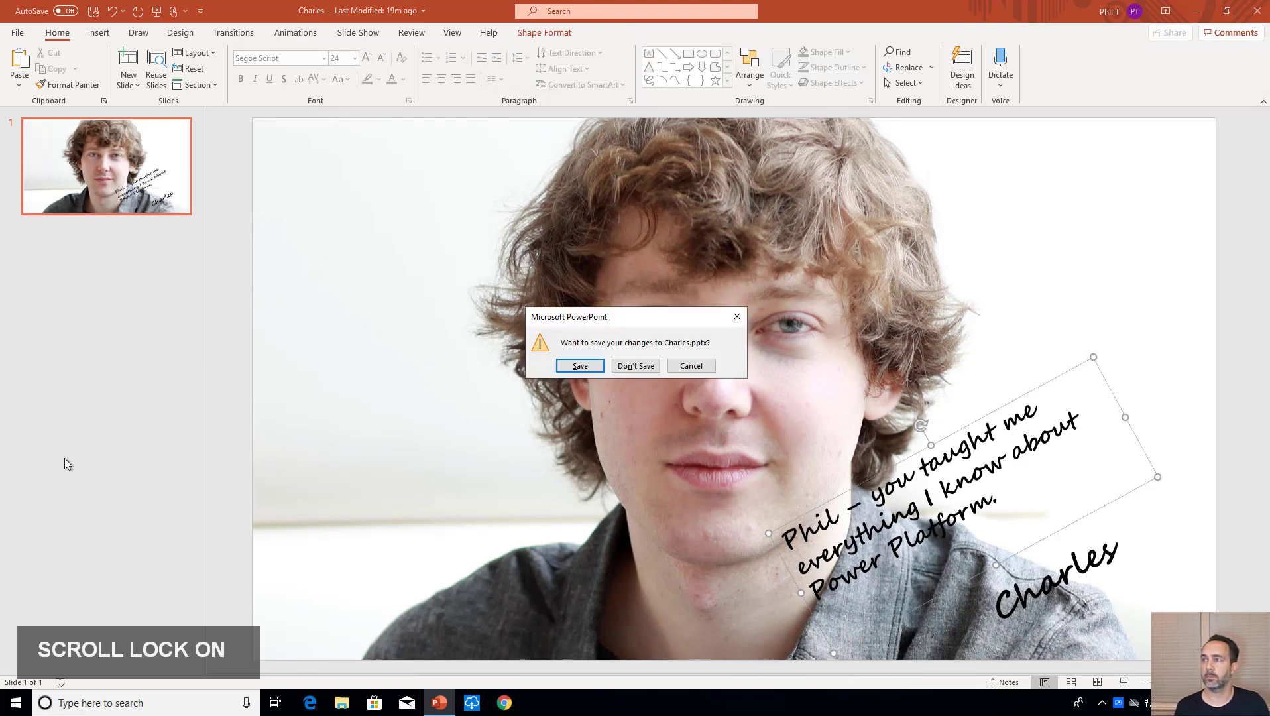
key(alt+n)
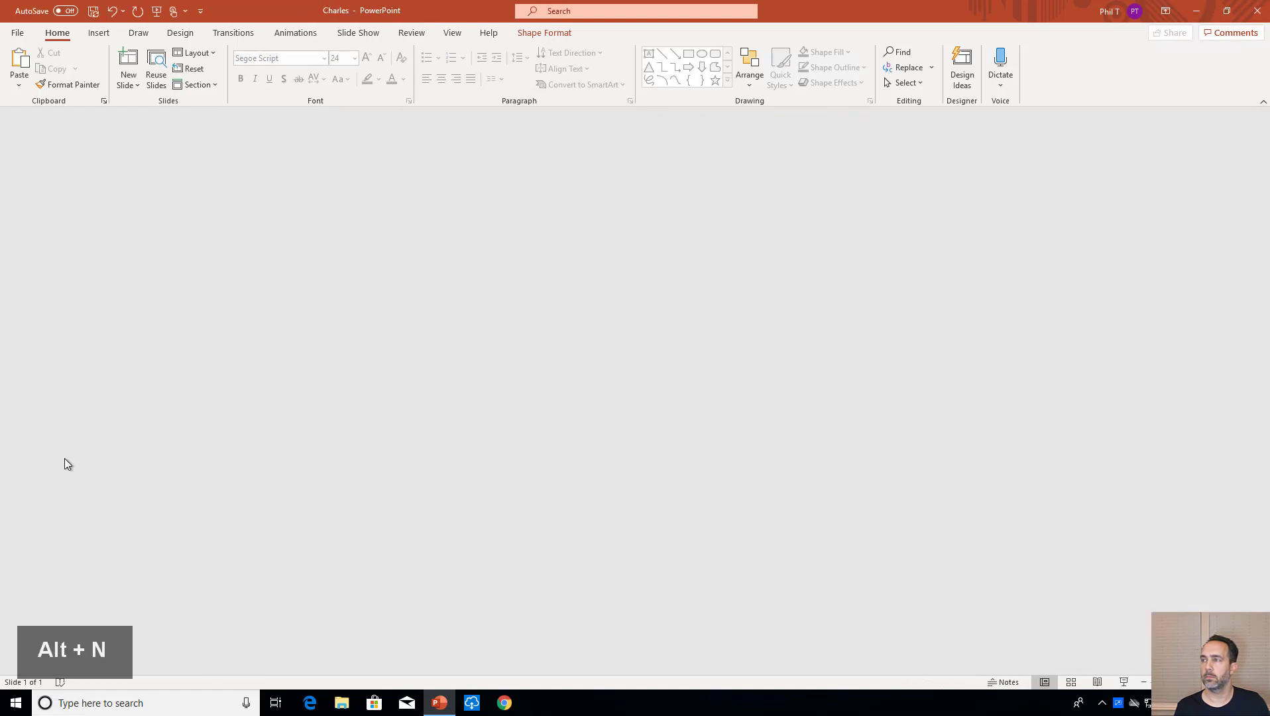
key(Scroll_Lock)
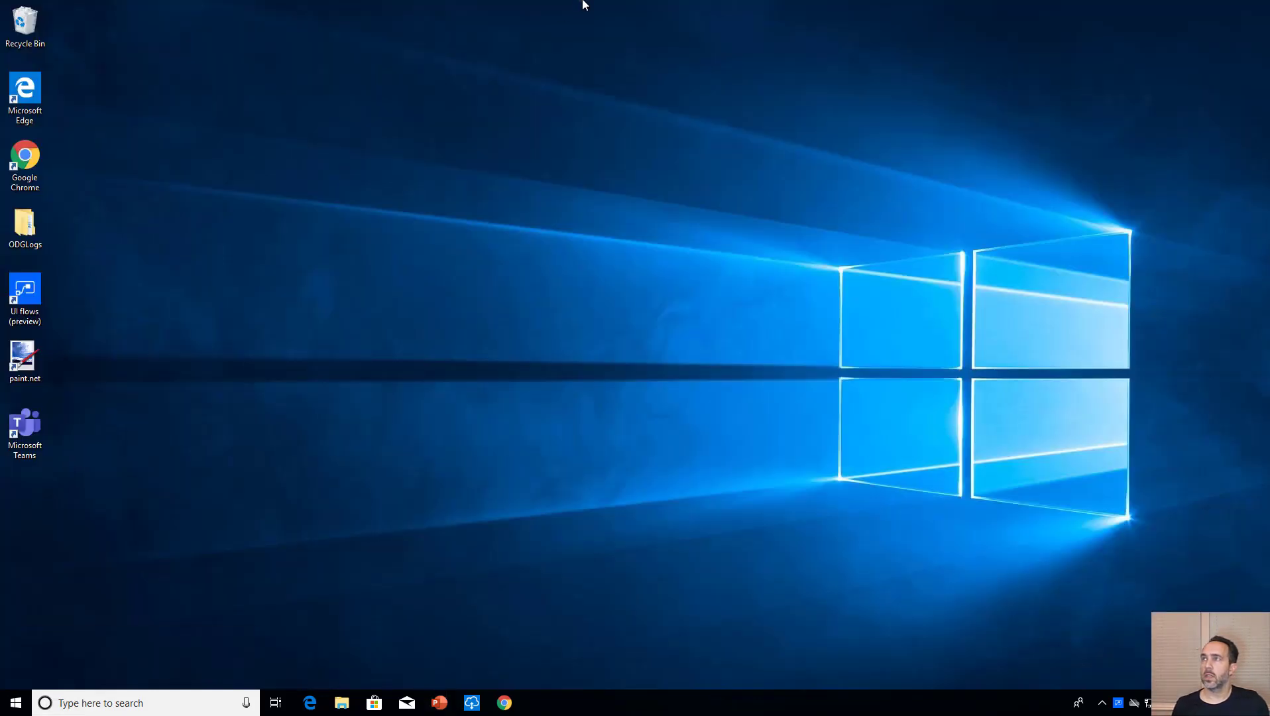
Leave full-screen Remote Desktop and maximize Chrome to view the Autographomatic-Flow run history.
double_click(583, 7)
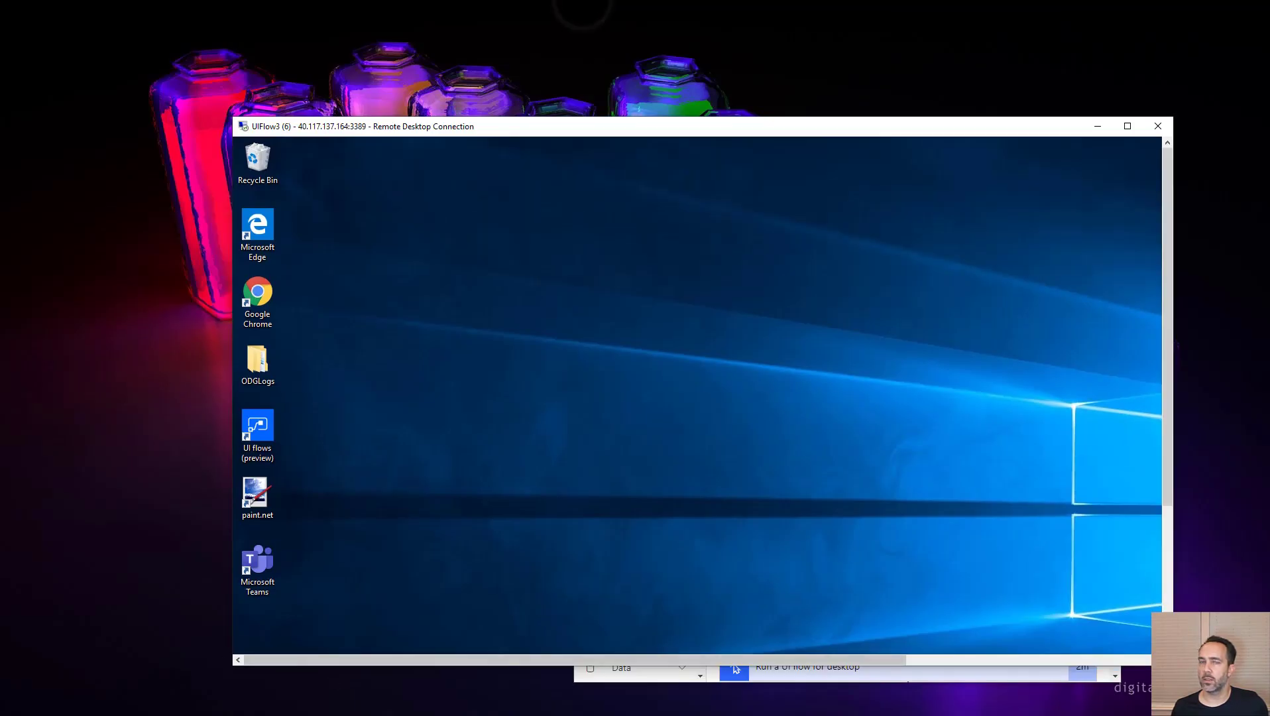
click(683, 677)
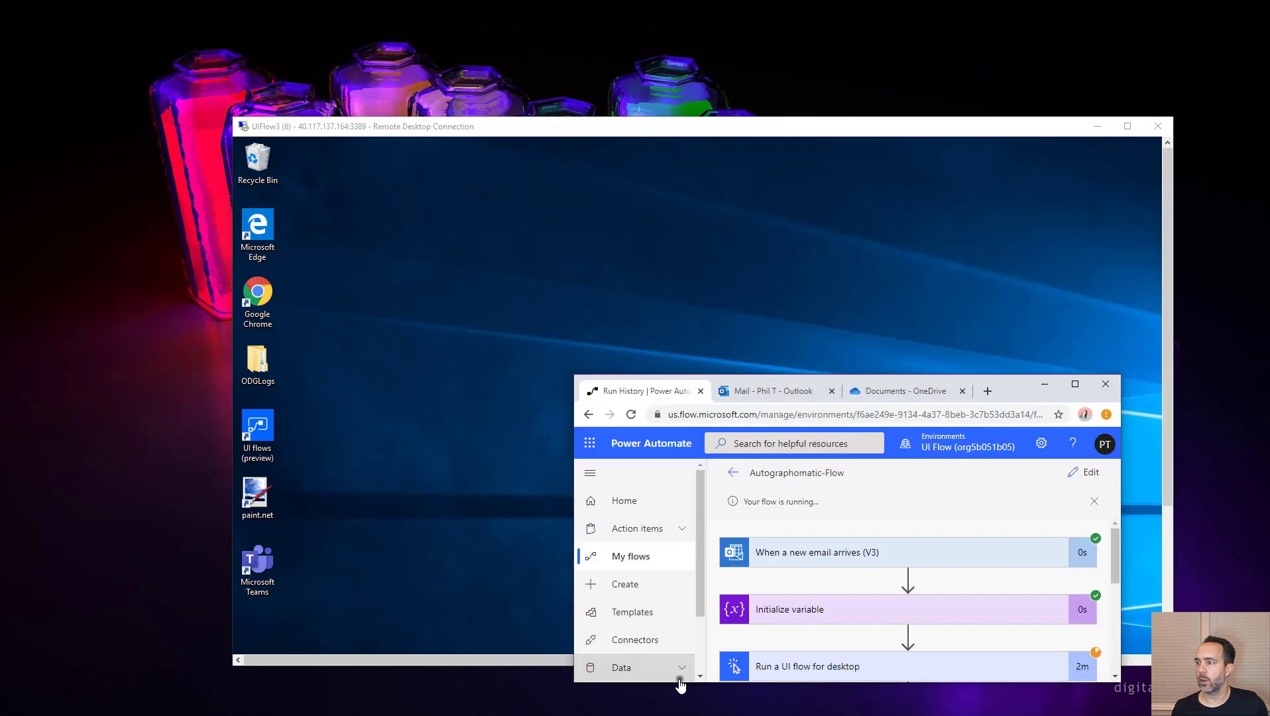
click(1074, 385)
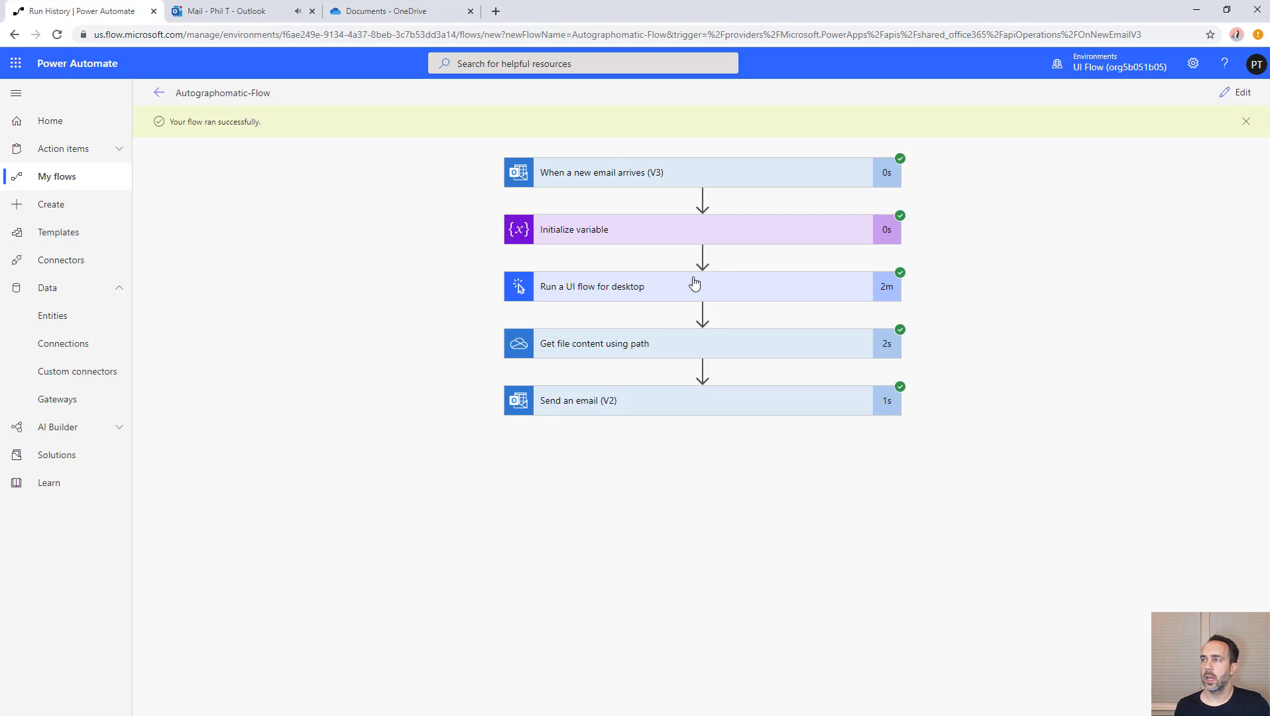
Open the 'Your Autograph Request' email in Outlook and preview its Autograph.png attachment.
click(254, 10)
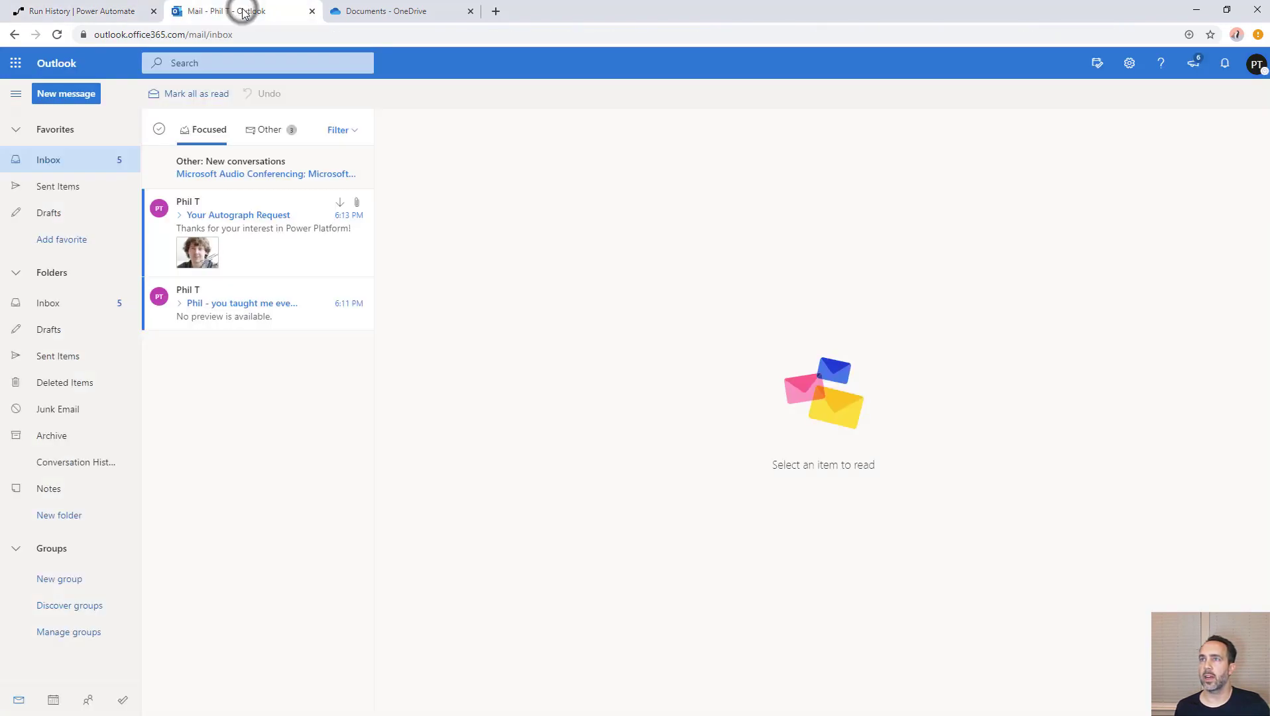
click(260, 228)
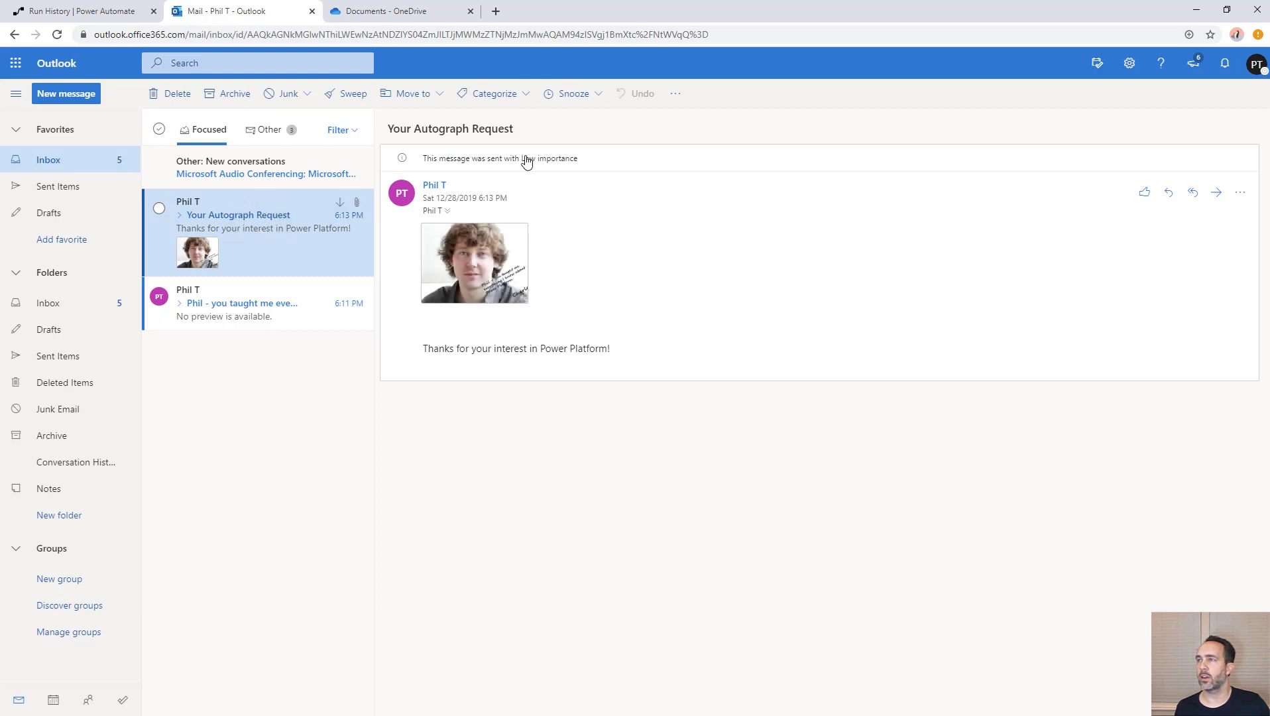
click(492, 262)
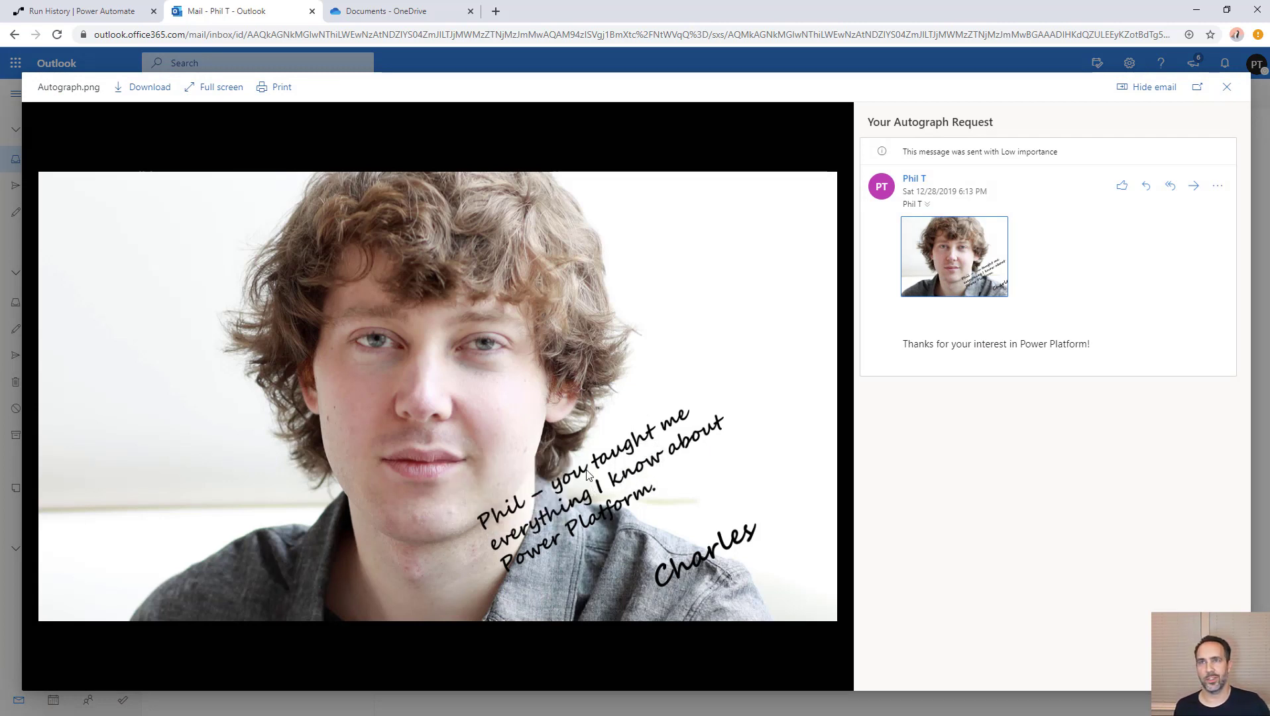
click(1228, 87)
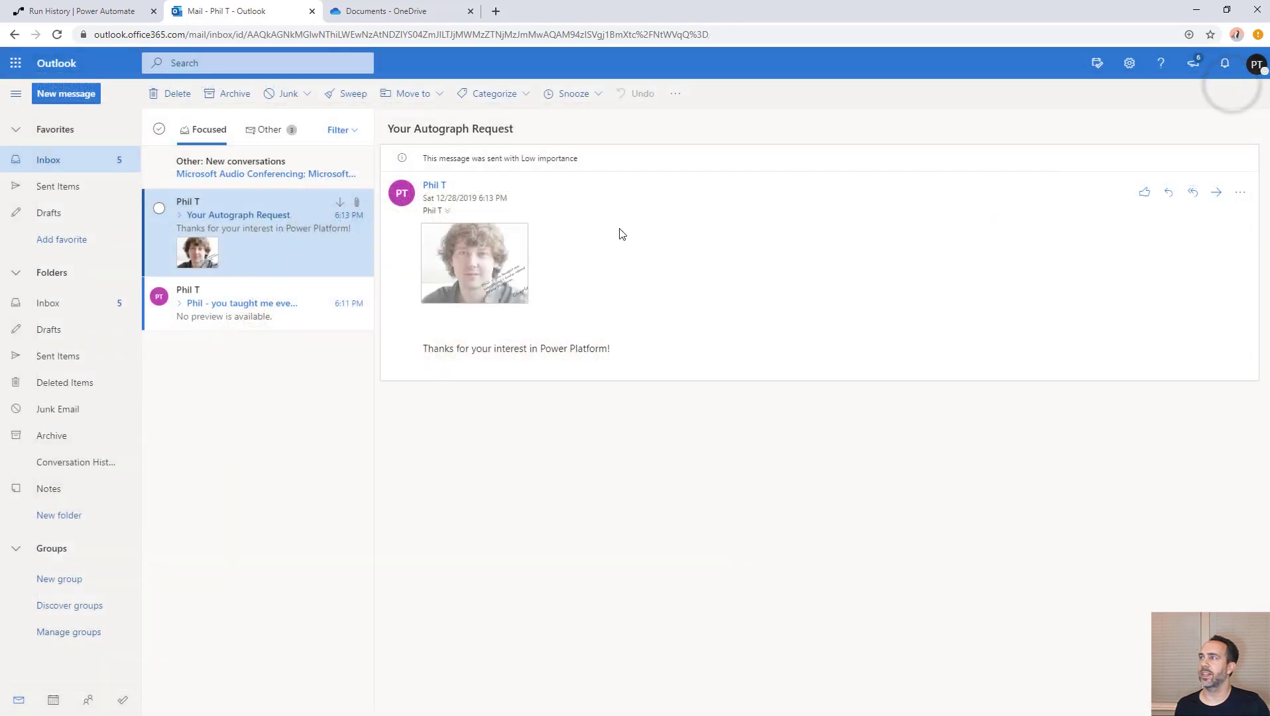